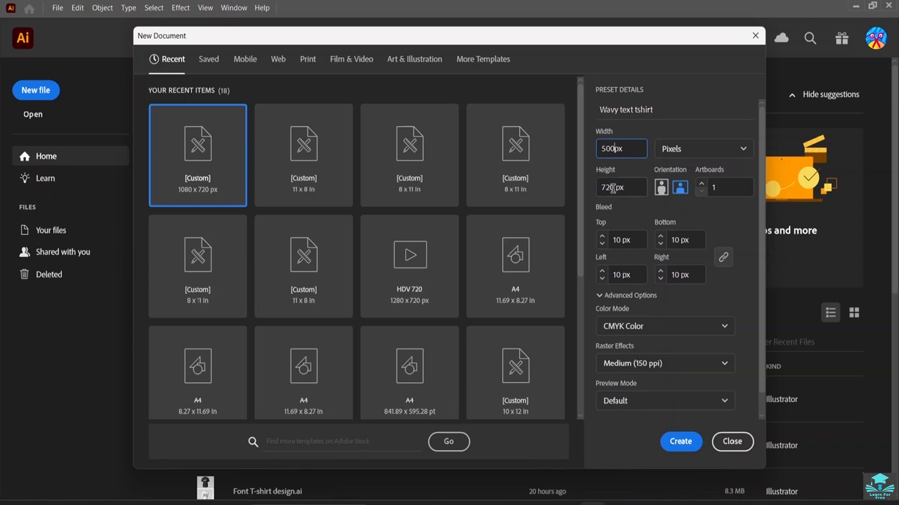
# Create a new 500 × 600 px document.
pyautogui.click(613, 188)
pyautogui.press('BackSpace')
pyautogui.press('BackSpace')
pyautogui.press('BackSpace')
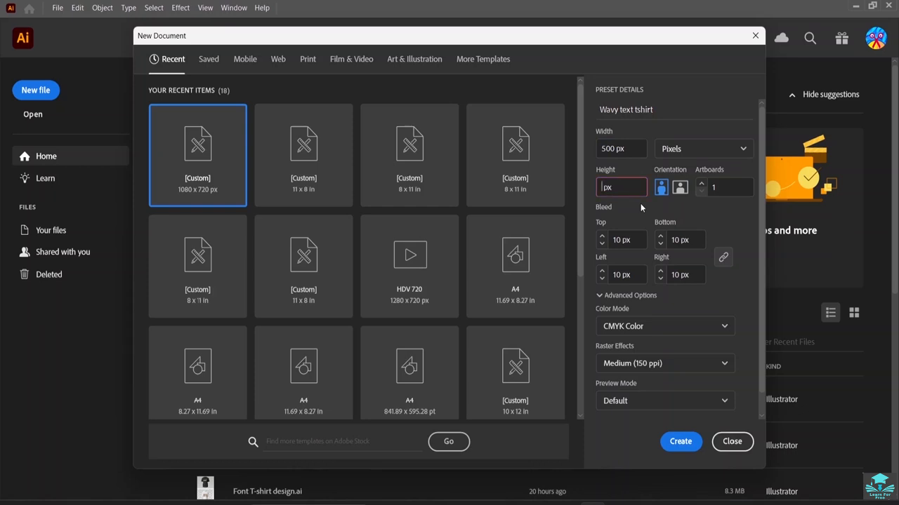
pyautogui.write('600')
pyautogui.click(687, 448)
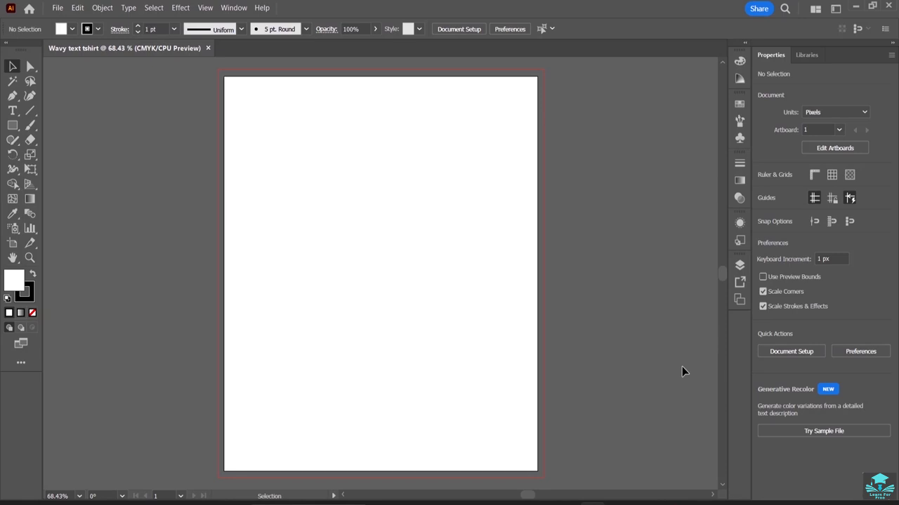
# Draw a small square about 29 px wide near the artboard's upper right corner.
pyautogui.click(12, 127)
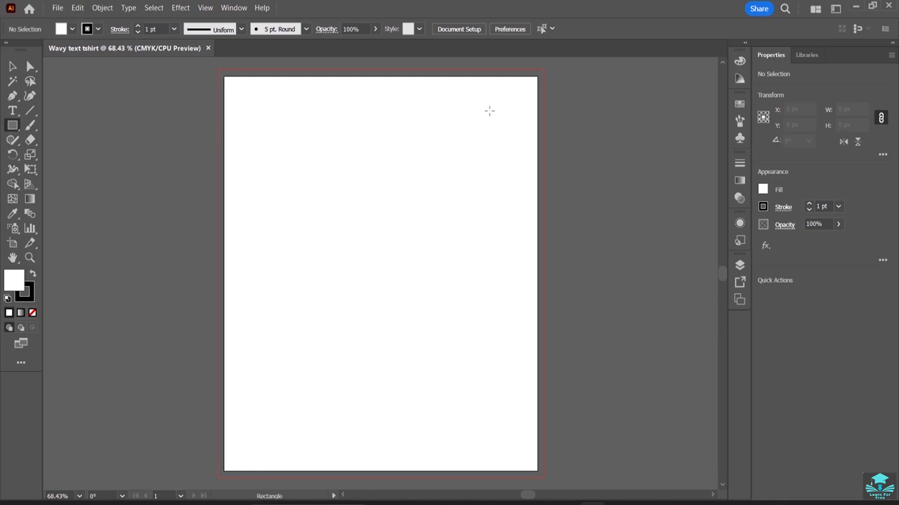
pyautogui.moveTo(483, 107); pyautogui.dragTo(502, 126)
pyautogui.click(11, 66)
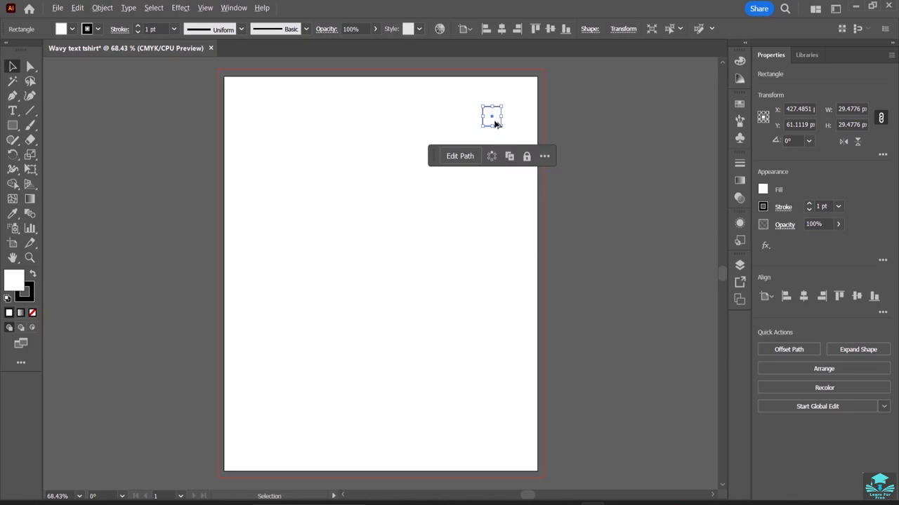
# Duplicate the square downward into a vertical column of six squares.
pyautogui.moveTo(495, 124); pyautogui.dragTo(492, 251)
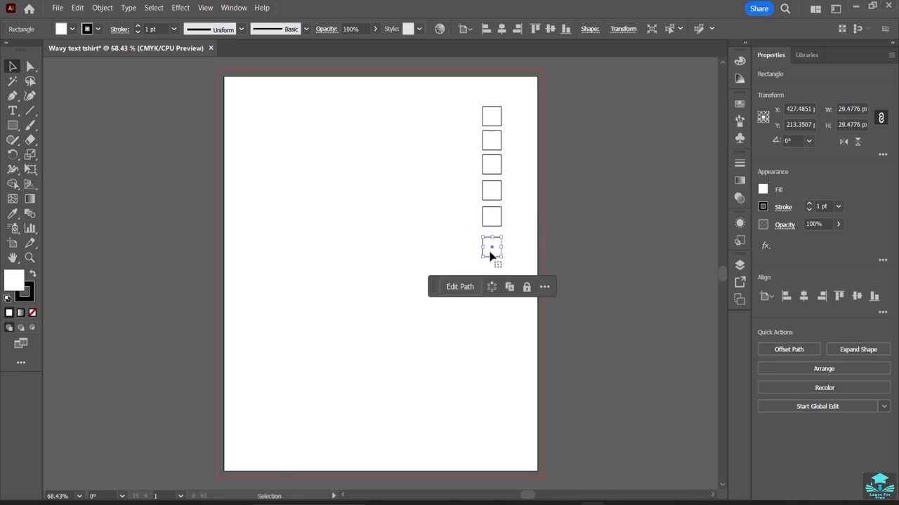
pyautogui.click(447, 222)
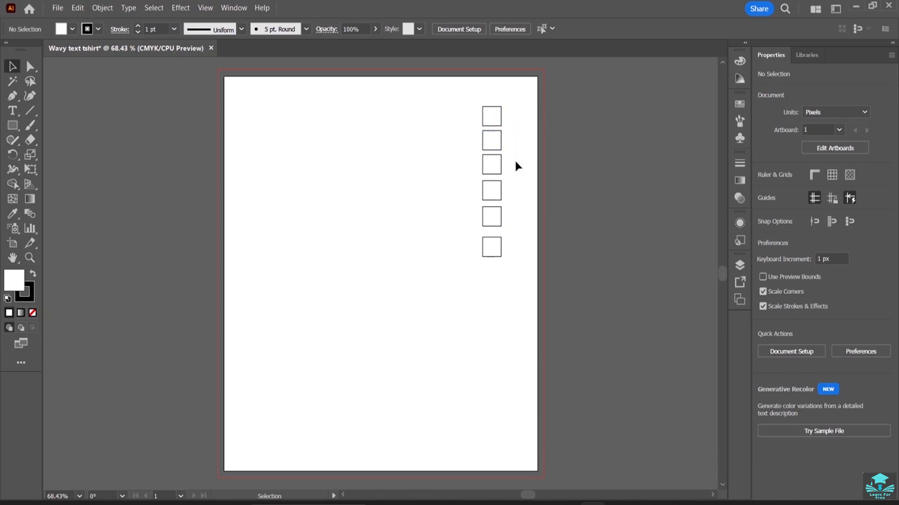
# Copy #0093E9 from the Notepad palette and apply it as the fill of the top square.
pyautogui.click(643, 504)
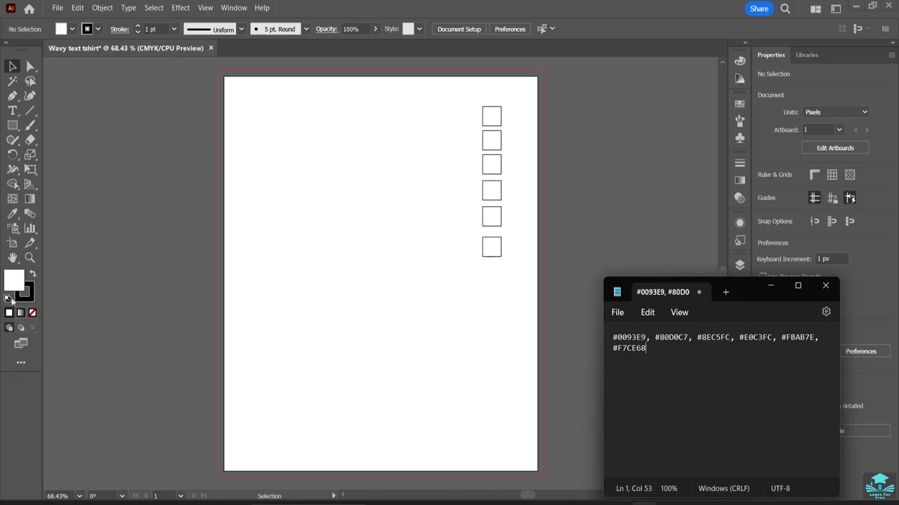
pyautogui.click(486, 121)
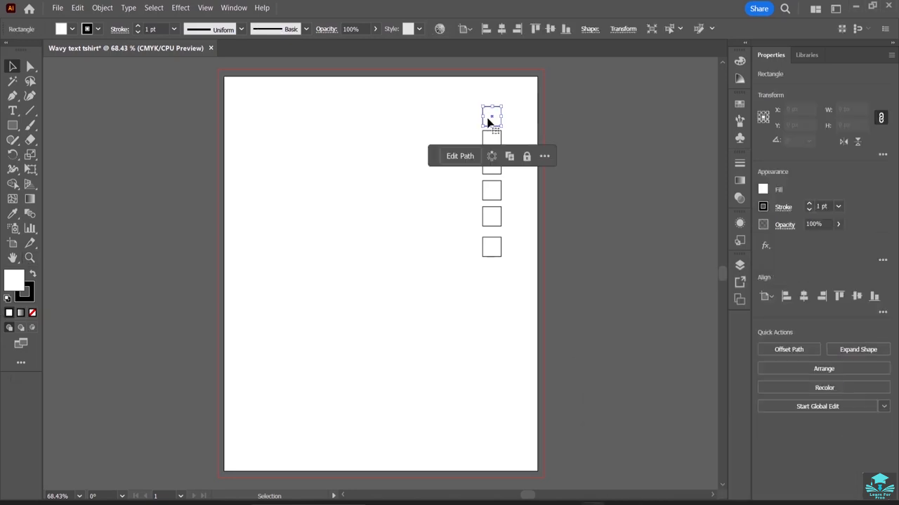
pyautogui.hotkey('alt', 'Tab')
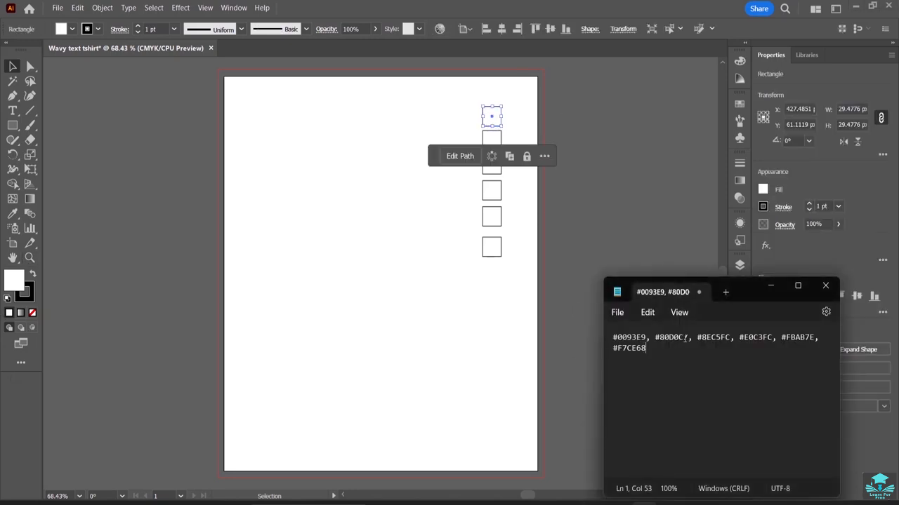
pyautogui.moveTo(646, 339); pyautogui.dragTo(608, 342)
pyautogui.rightClick(627, 342)
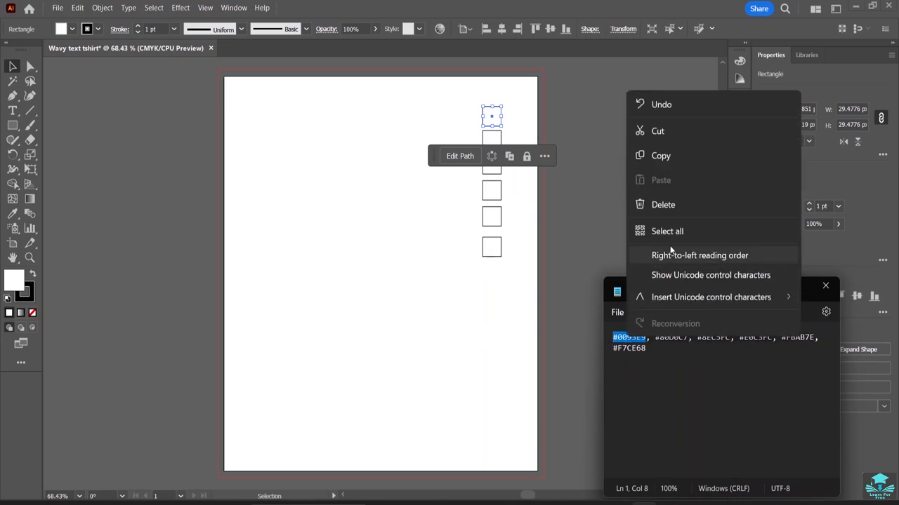
pyautogui.click(671, 155)
pyautogui.doubleClick(15, 280)
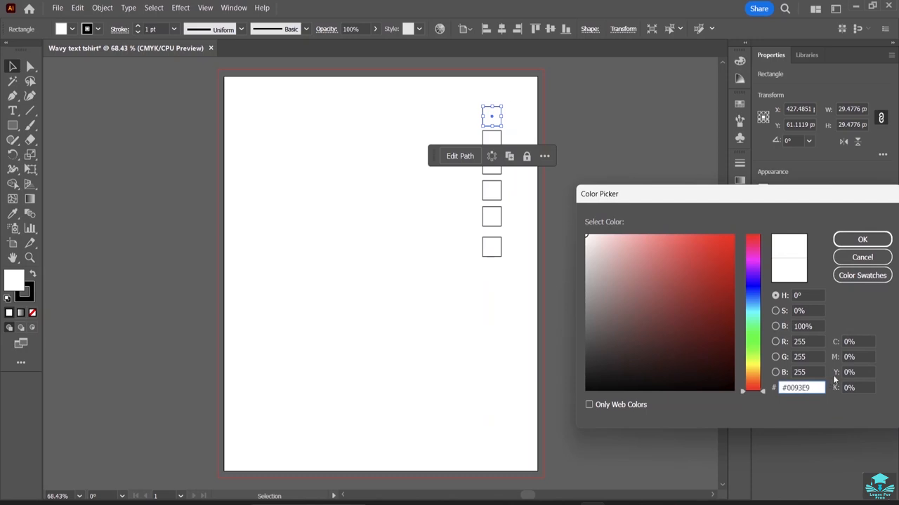
pyautogui.click(845, 241)
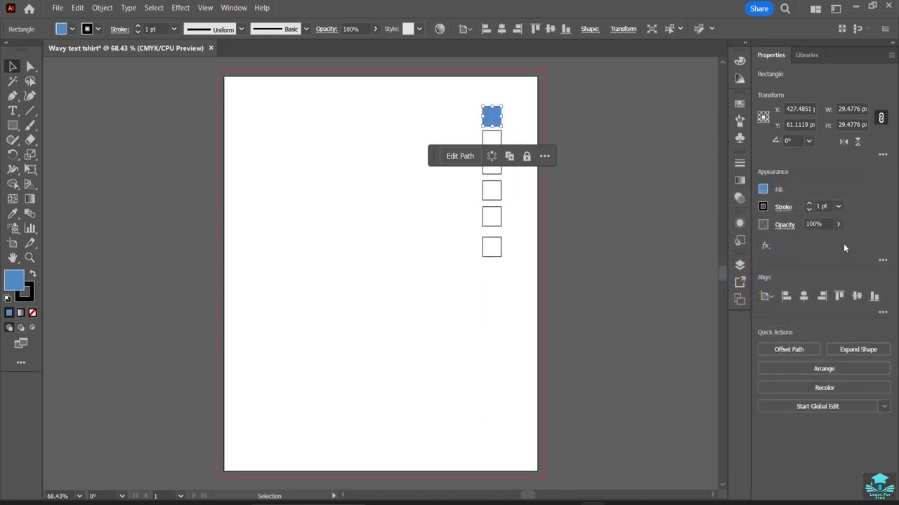
# Fill the second square with #80D0C7 copied from the Notepad palette.
pyautogui.click(492, 140)
pyautogui.click(643, 504)
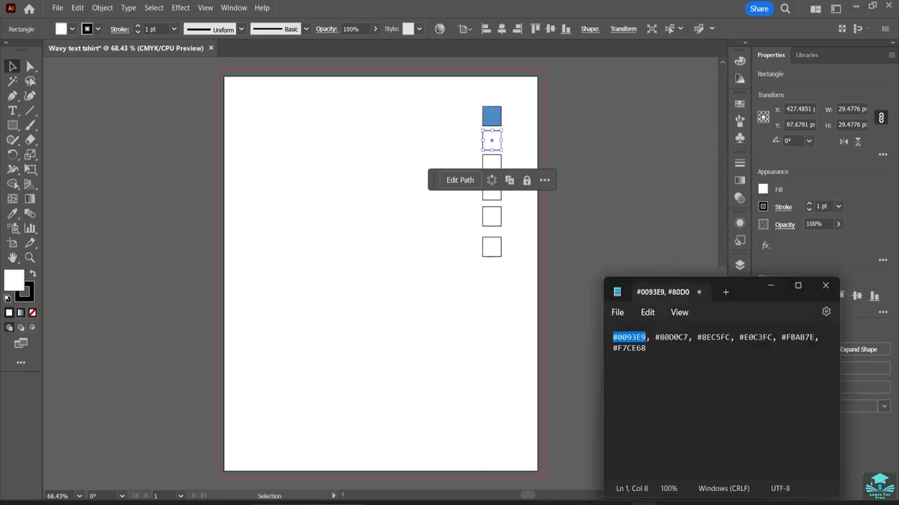
pyautogui.moveTo(690, 340); pyautogui.dragTo(655, 341)
pyautogui.rightClick(659, 341)
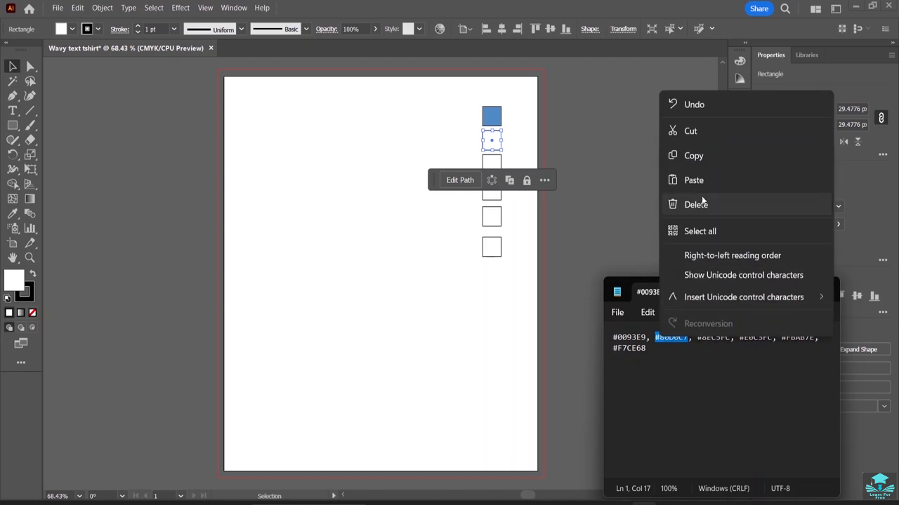
pyautogui.click(710, 154)
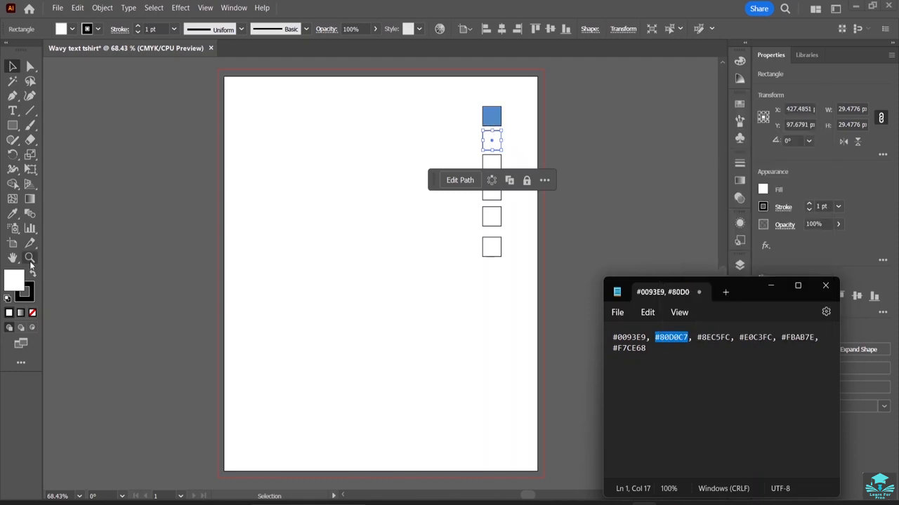
pyautogui.doubleClick(13, 281)
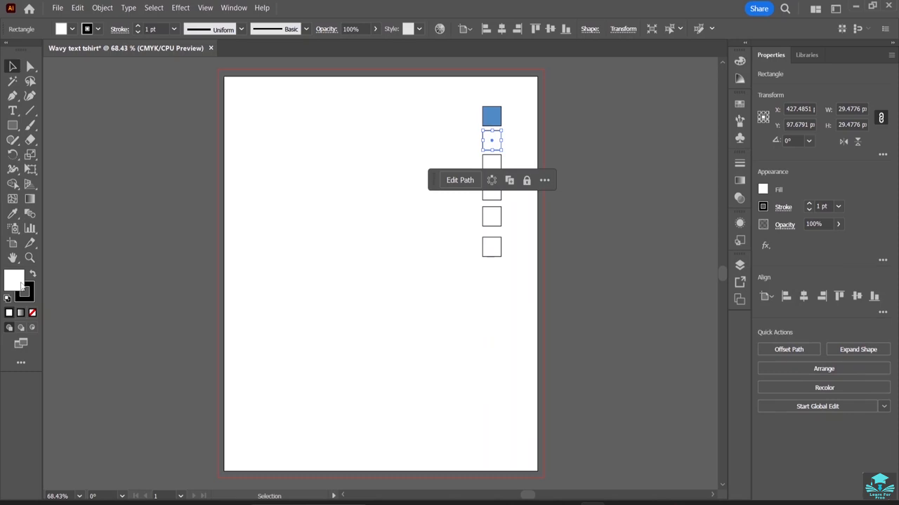
pyautogui.doubleClick(21, 284)
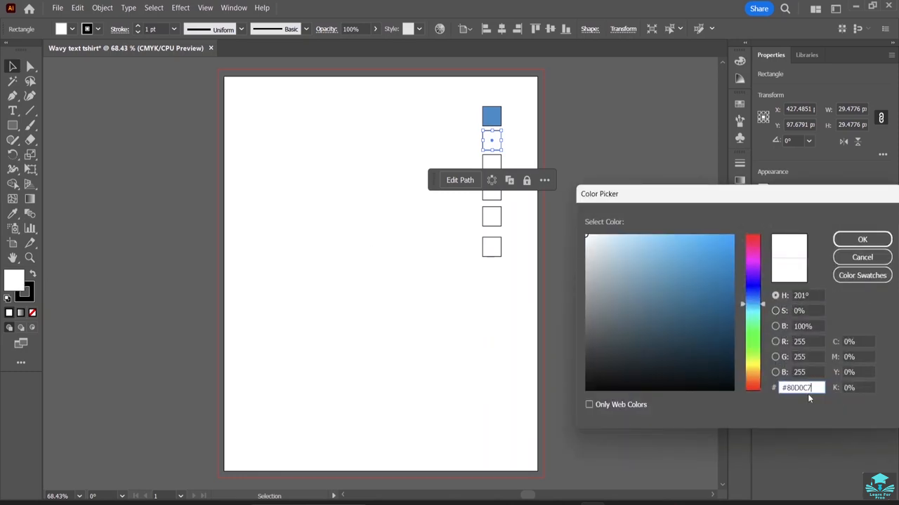
pyautogui.write('80D0C7')
pyautogui.press('Return')
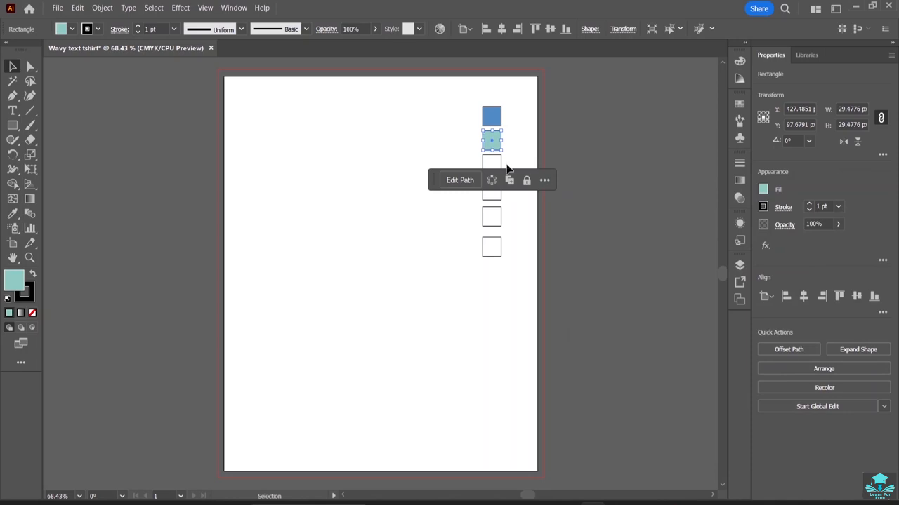
# Copy #8EC5FC from the Notepad palette and apply it as the fill of the third square.
pyautogui.click(495, 165)
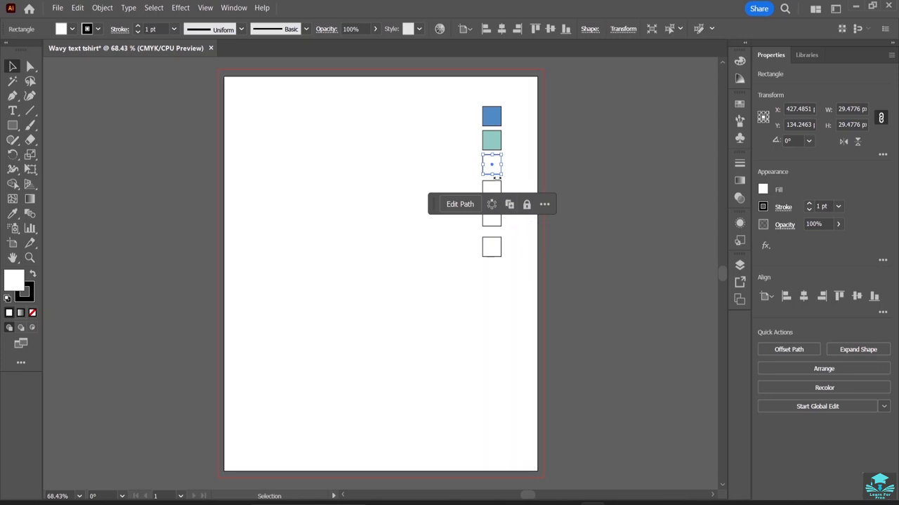
pyautogui.click(644, 504)
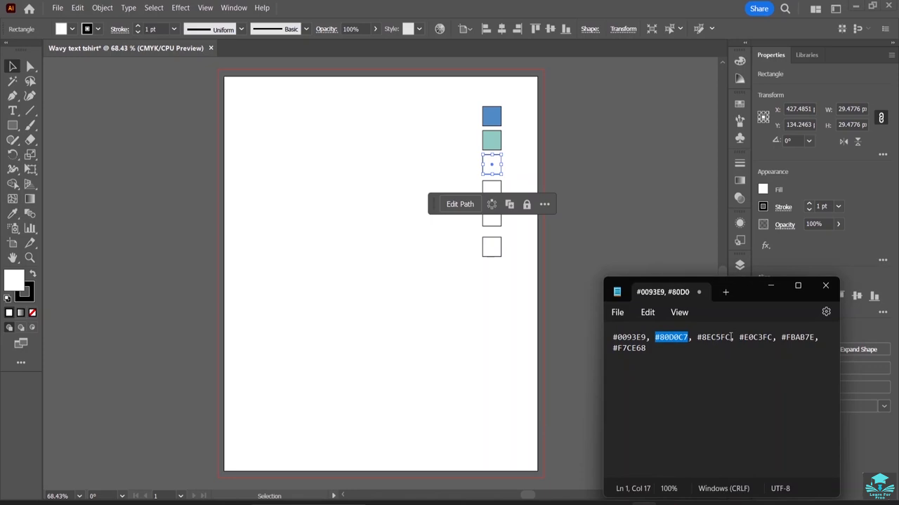
pyautogui.moveTo(731, 338); pyautogui.dragTo(695, 337)
pyautogui.click(519, 285)
pyautogui.doubleClick(9, 281)
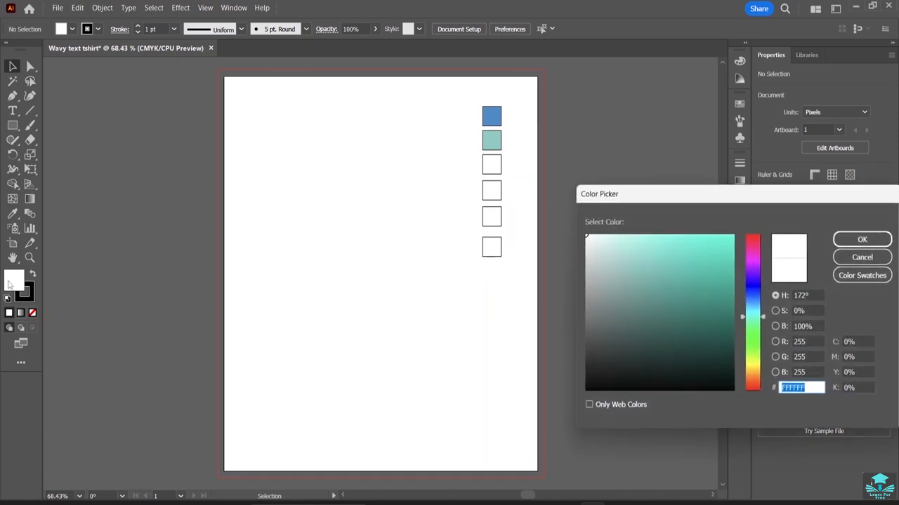
pyautogui.hotkey('ctrl', 'v')
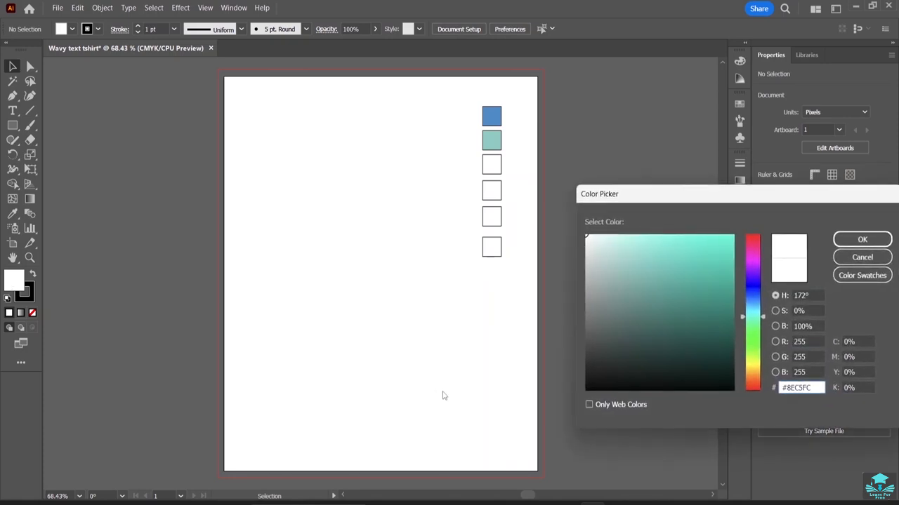
pyautogui.press('Return')
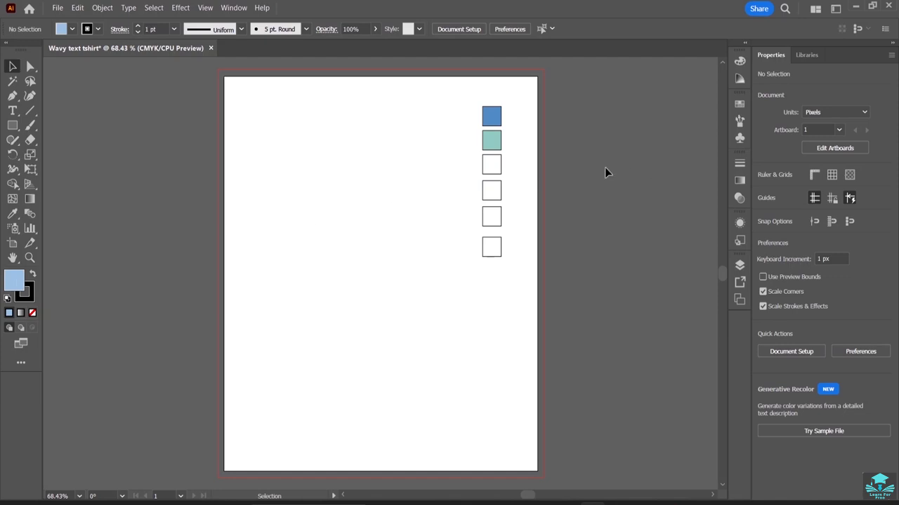
pyautogui.click(490, 167)
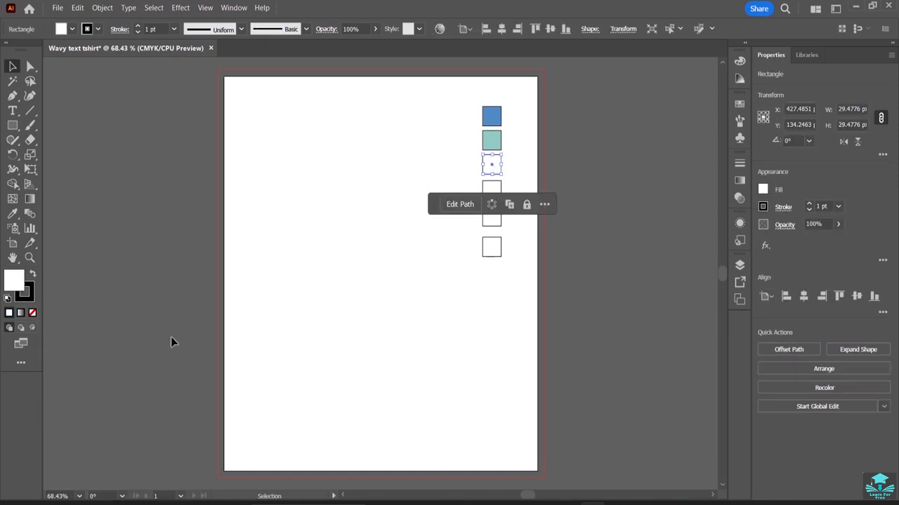
pyautogui.doubleClick(21, 286)
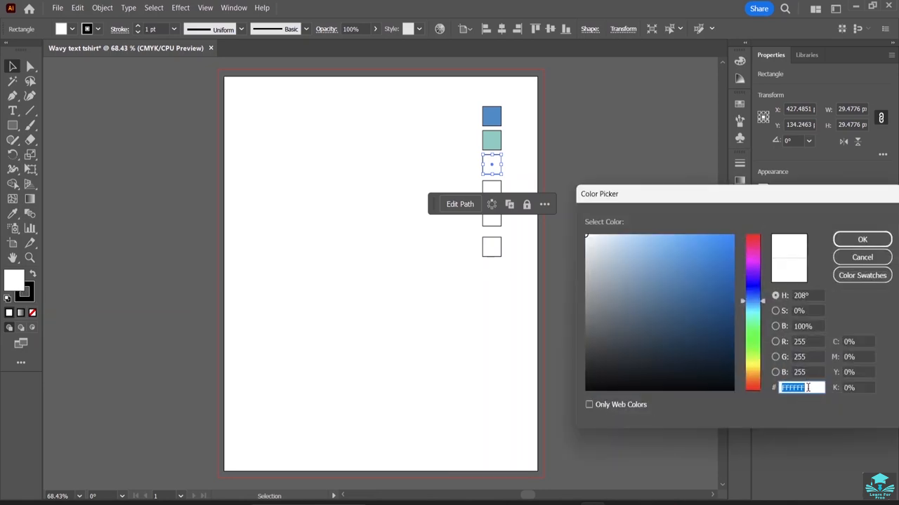
pyautogui.hotkey('ctrl', 'v')
pyautogui.press('Return')
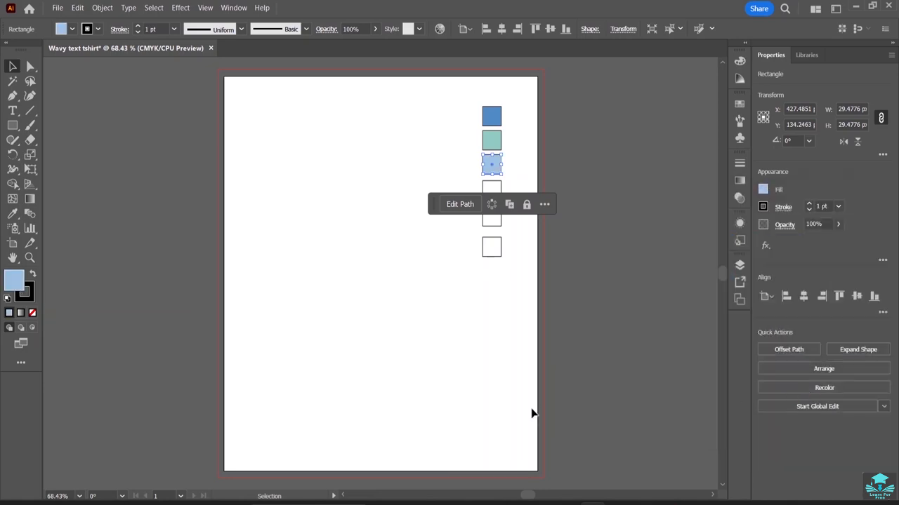
# Fill the fourth square with #E0C3FC copied from the Notepad palette.
pyautogui.click(307, 391)
pyautogui.click(498, 192)
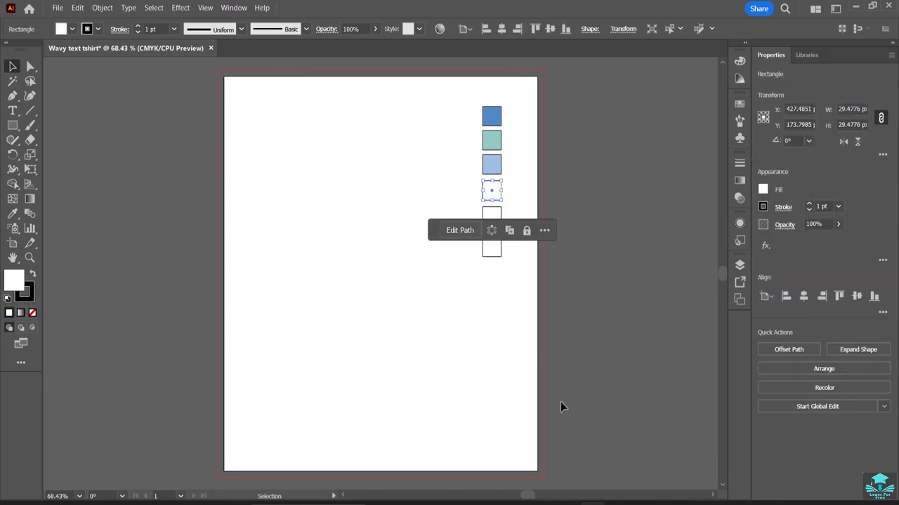
pyautogui.hotkey('alt', 'Tab')
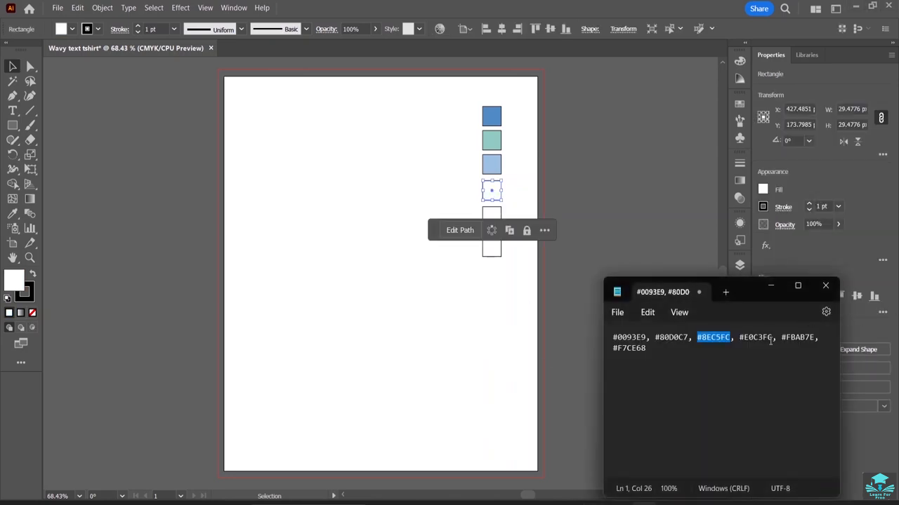
pyautogui.moveTo(774, 337); pyautogui.dragTo(739, 338)
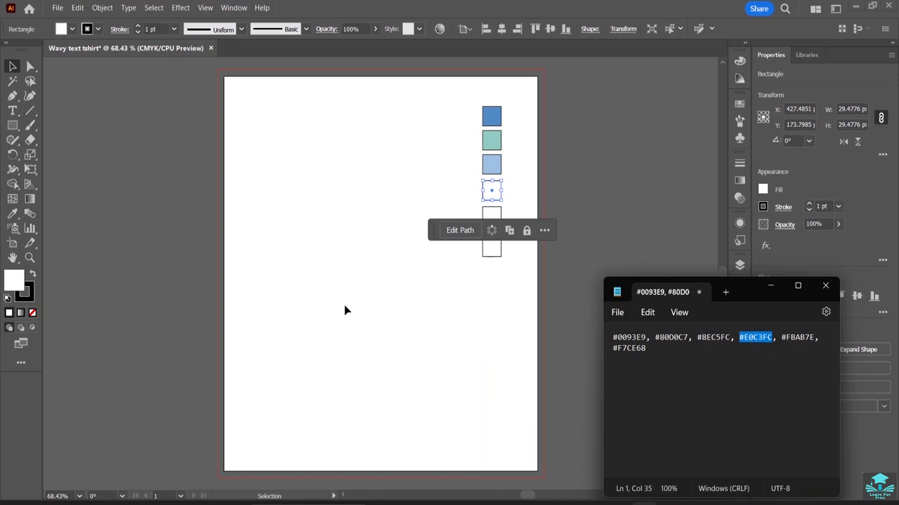
pyautogui.doubleClick(17, 288)
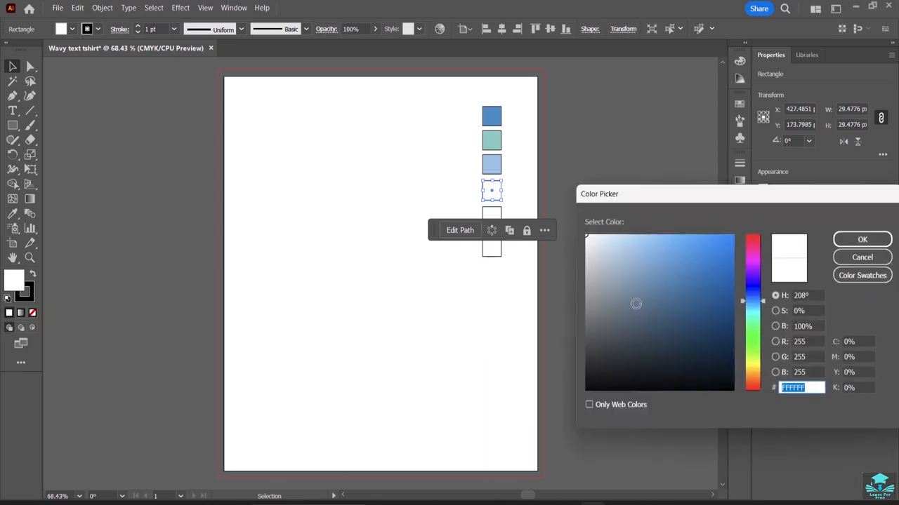
pyautogui.hotkey('ctrl', 'v')
pyautogui.press('Return')
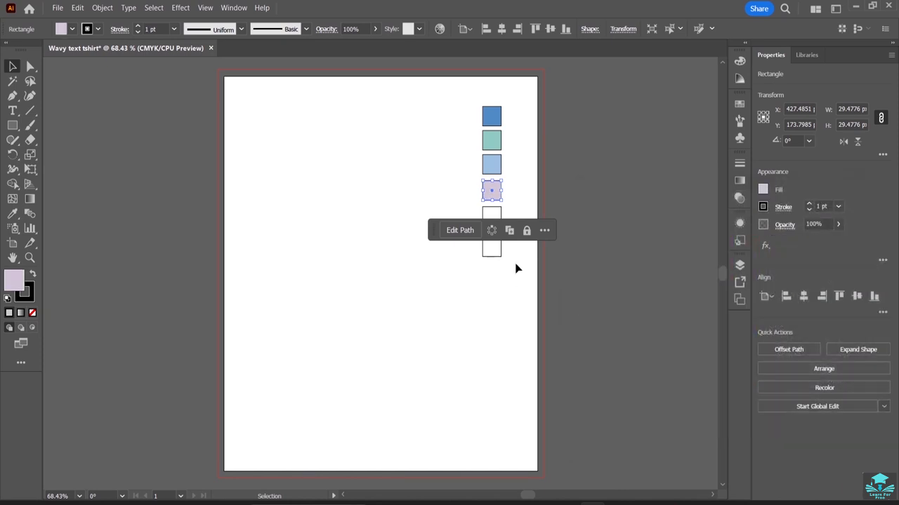
# Copy #FBAB7E from the Notepad palette and apply it as the fill of the fifth square.
pyautogui.click(491, 215)
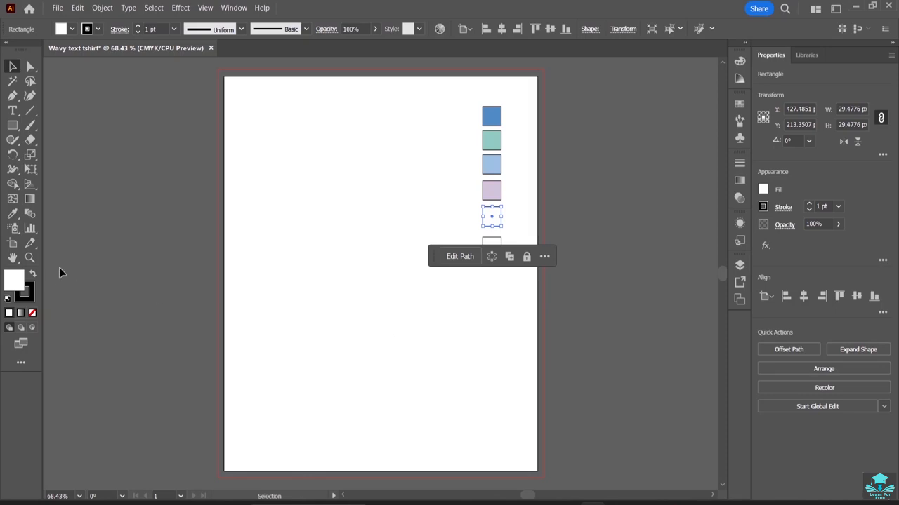
pyautogui.doubleClick(14, 283)
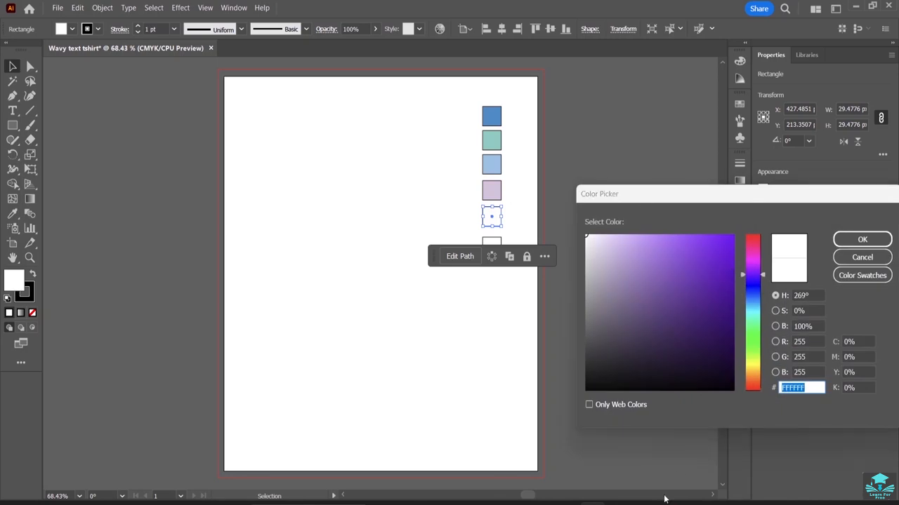
pyautogui.hotkey('alt', 'Tab')
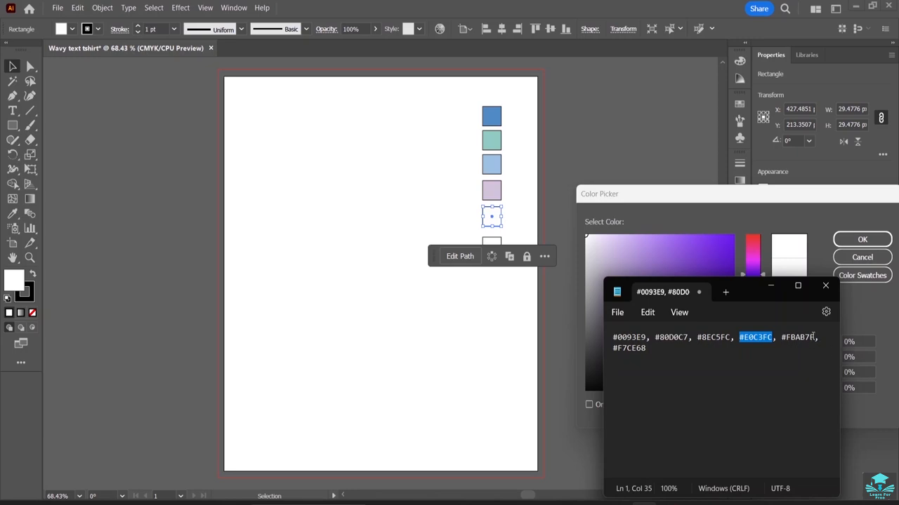
pyautogui.moveTo(813, 337); pyautogui.dragTo(780, 332)
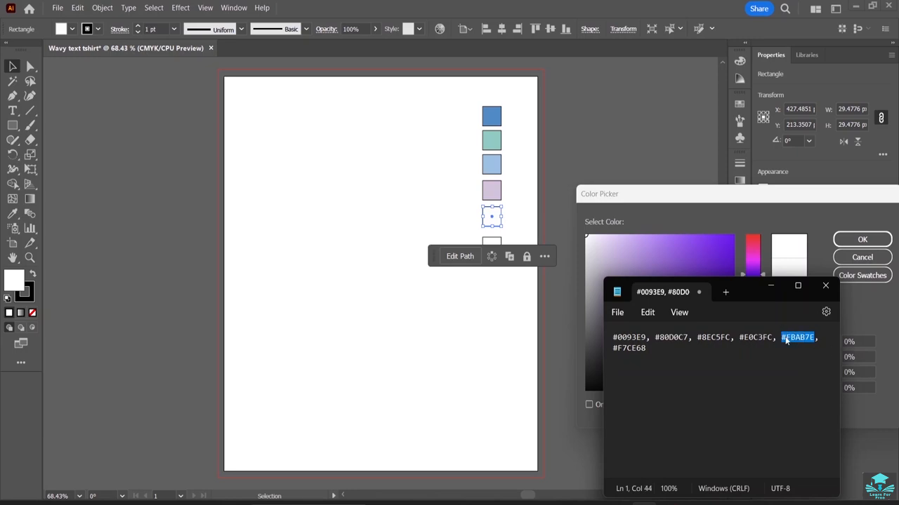
pyautogui.click(772, 287)
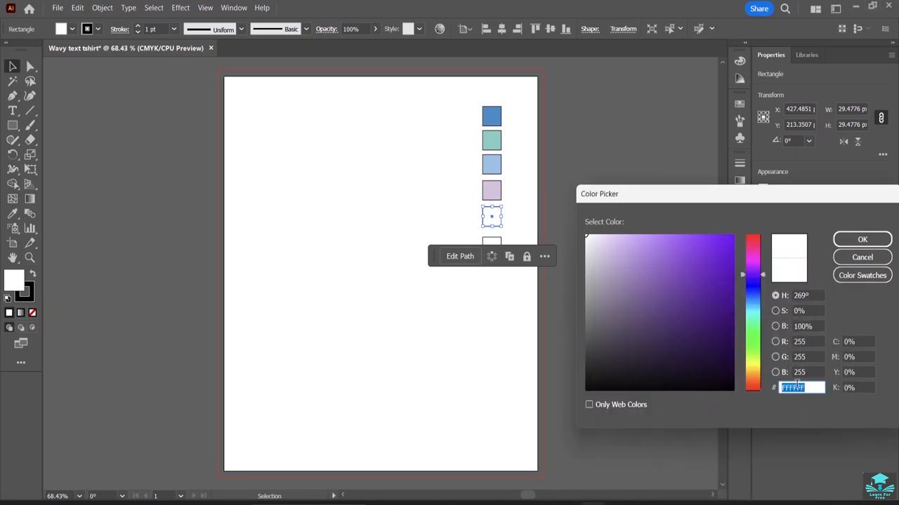
pyautogui.press('Return')
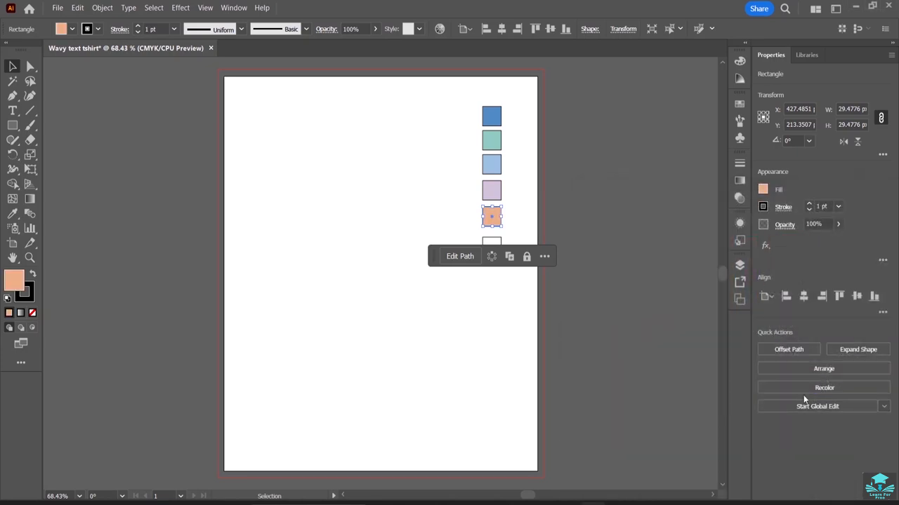
# Fill the sixth square with #F7CE68 copied from the Notepad palette.
pyautogui.click(489, 242)
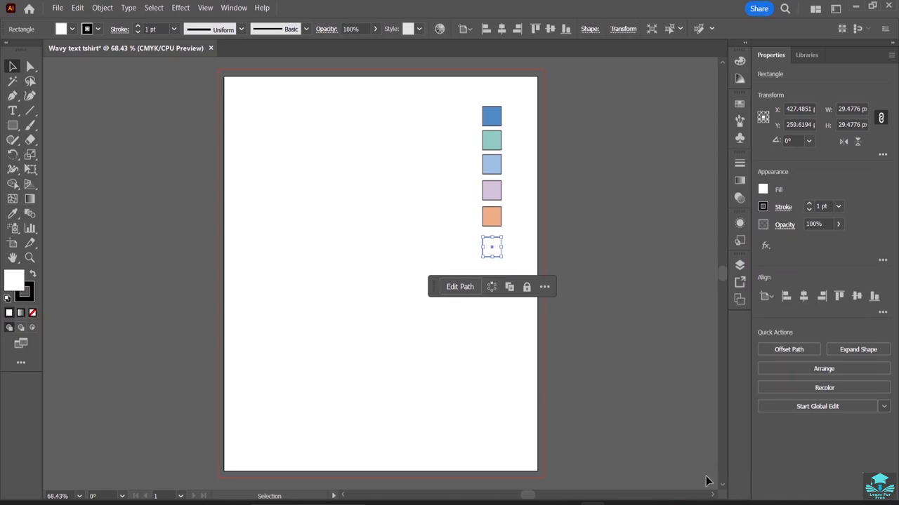
pyautogui.click(643, 504)
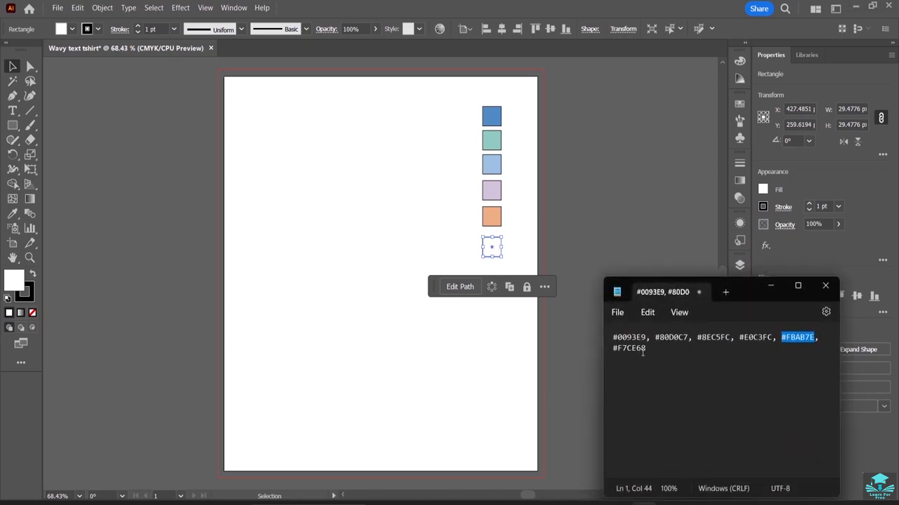
pyautogui.moveTo(642, 353); pyautogui.dragTo(609, 353)
pyautogui.hotkey('ctrl', 'c')
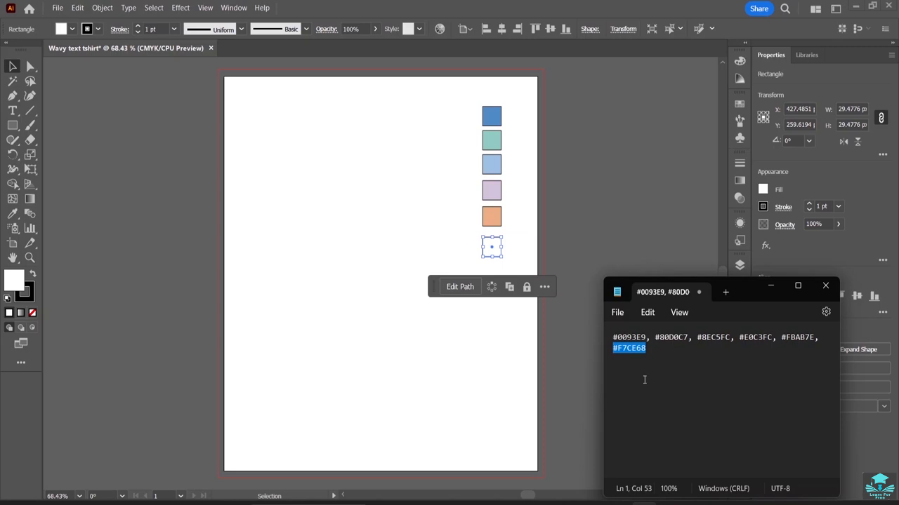
pyautogui.click(488, 253)
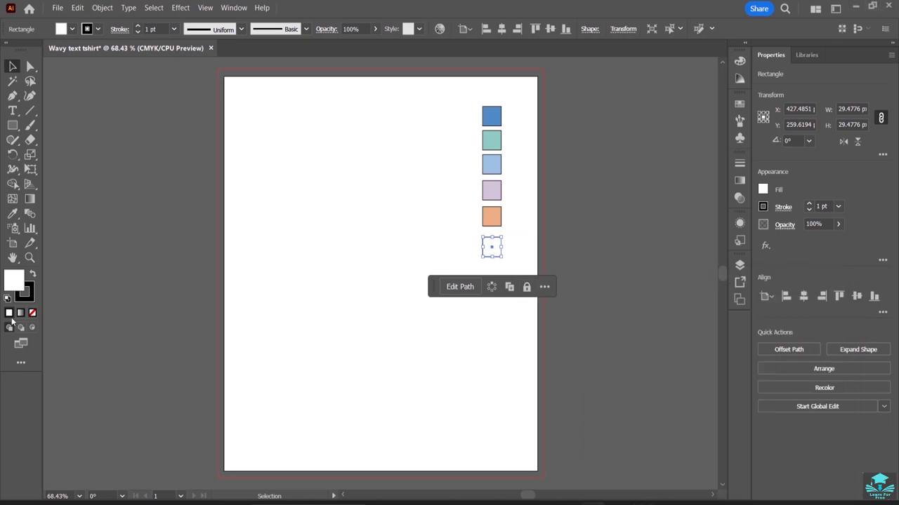
pyautogui.doubleClick(14, 280)
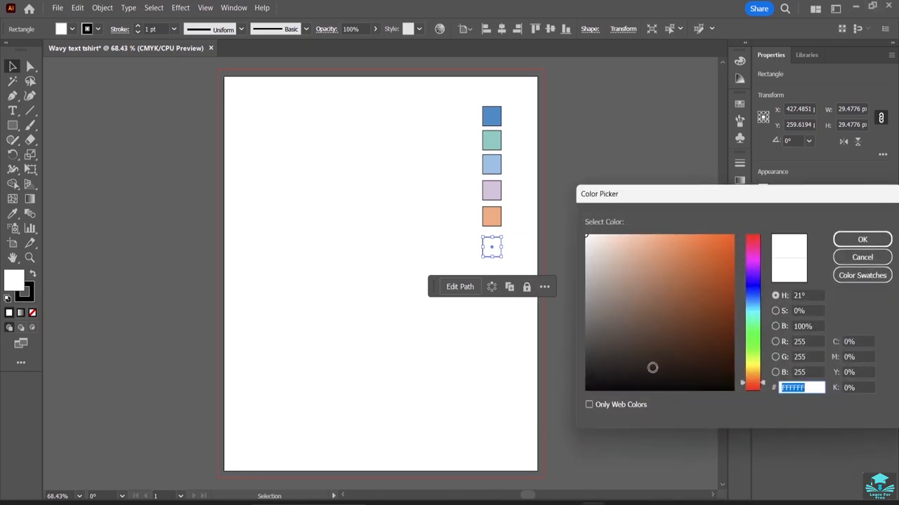
pyautogui.hotkey('ctrl', 'v')
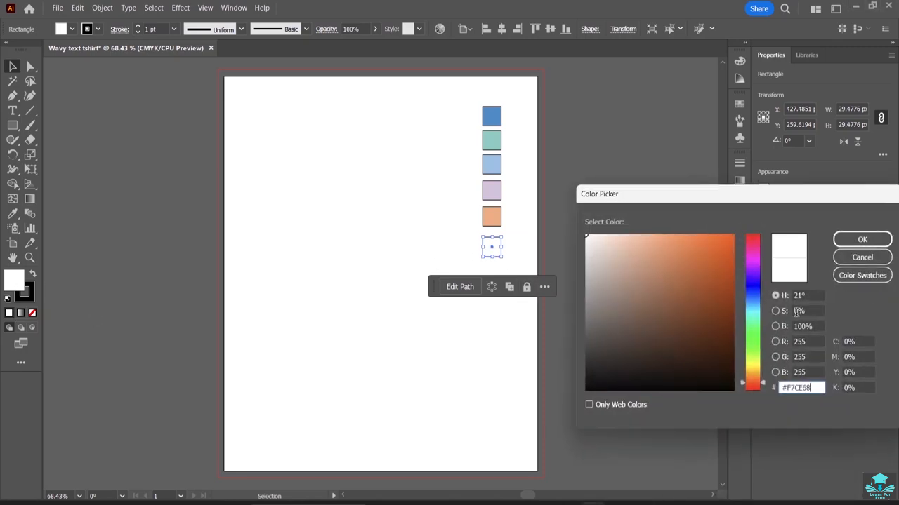
pyautogui.click(863, 239)
pyautogui.click(466, 344)
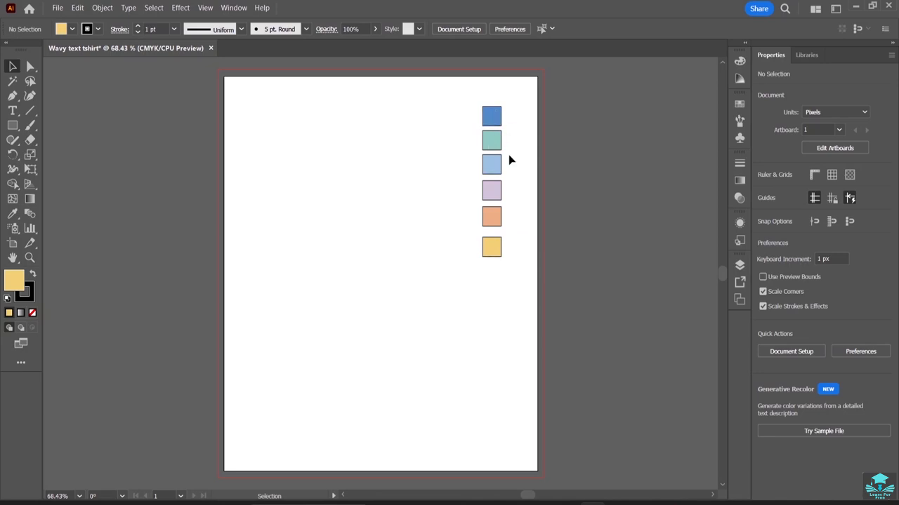
# Shift the whole column of six colour squares slightly to the right as one unit.
pyautogui.moveTo(476, 93); pyautogui.dragTo(515, 279)
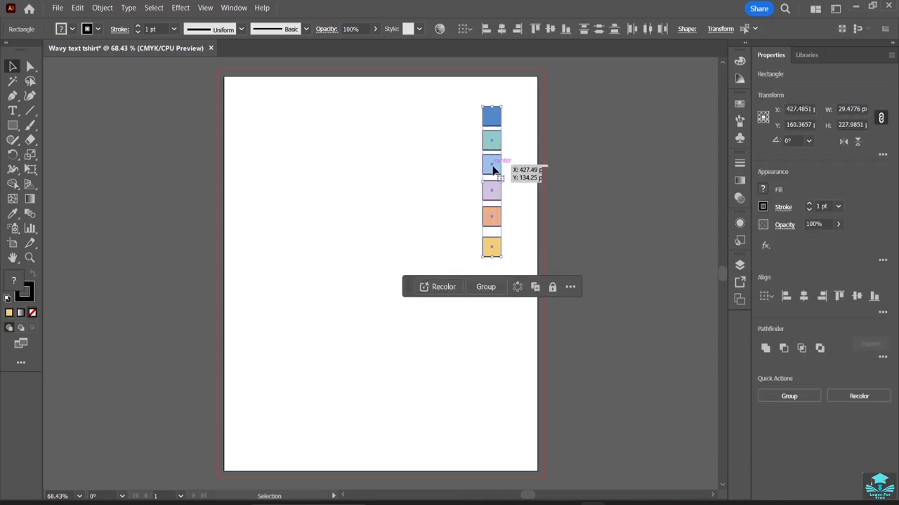
pyautogui.click(494, 288)
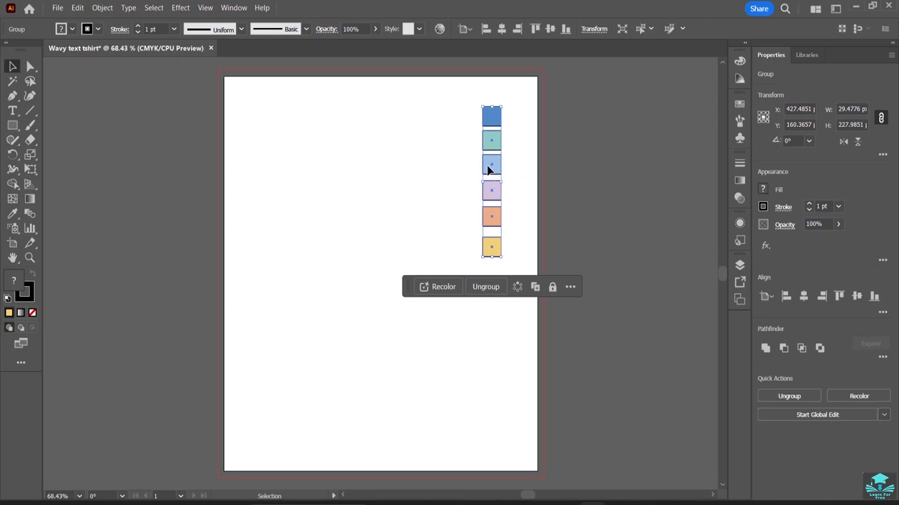
pyautogui.moveTo(487, 169); pyautogui.dragTo(510, 170)
pyautogui.click(508, 286)
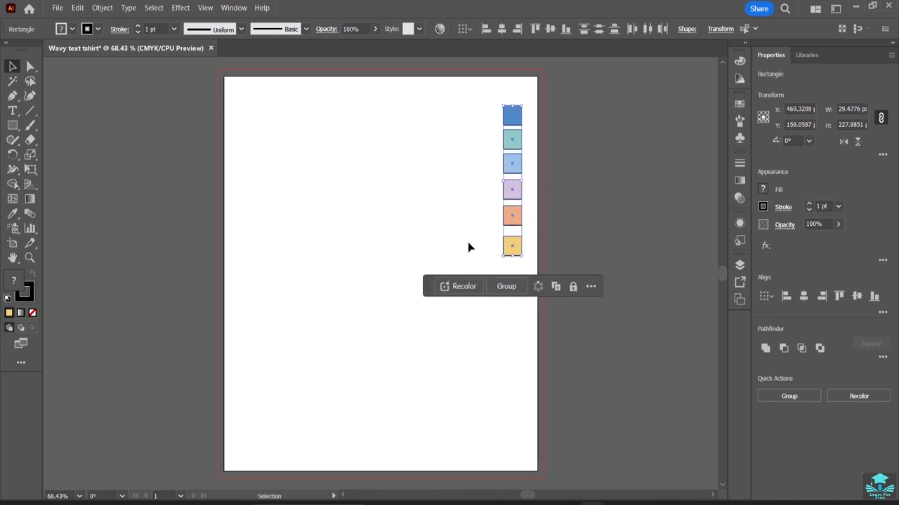
# Select each colour square in turn, from bottom to top, to inspect them.
pyautogui.click(470, 246)
pyautogui.click(516, 250)
pyautogui.click(513, 217)
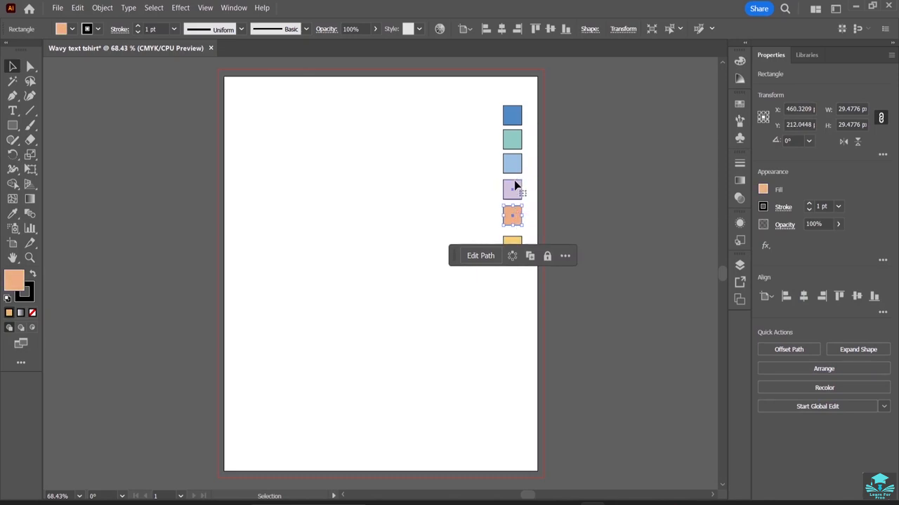
pyautogui.click(513, 188)
pyautogui.click(512, 164)
pyautogui.click(511, 144)
pyautogui.click(514, 120)
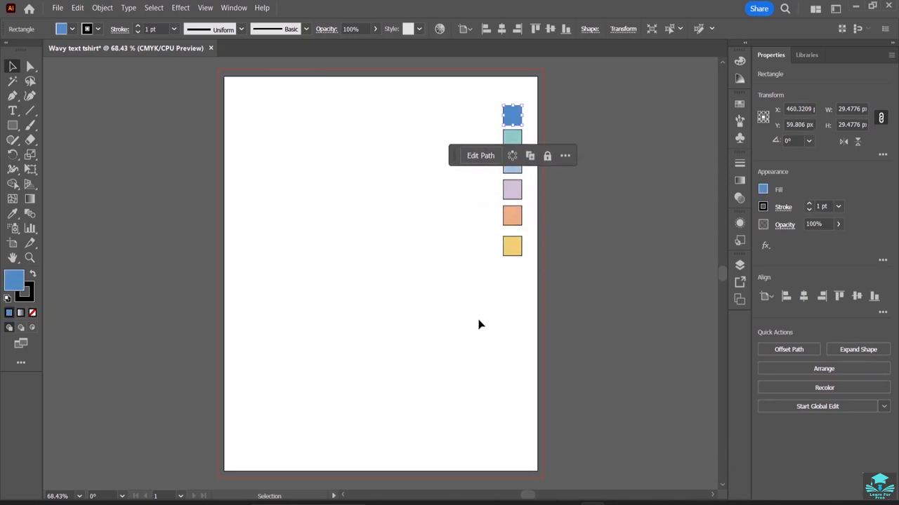
pyautogui.click(480, 323)
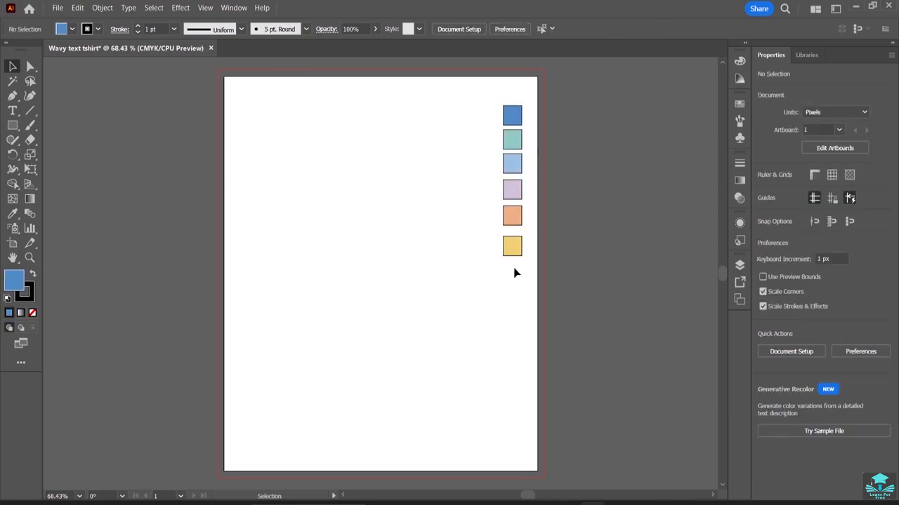
# Create point text reading WAITING, FOR and HOLIDAY on three separate lines in the upper left of the page.
pyautogui.click(10, 112)
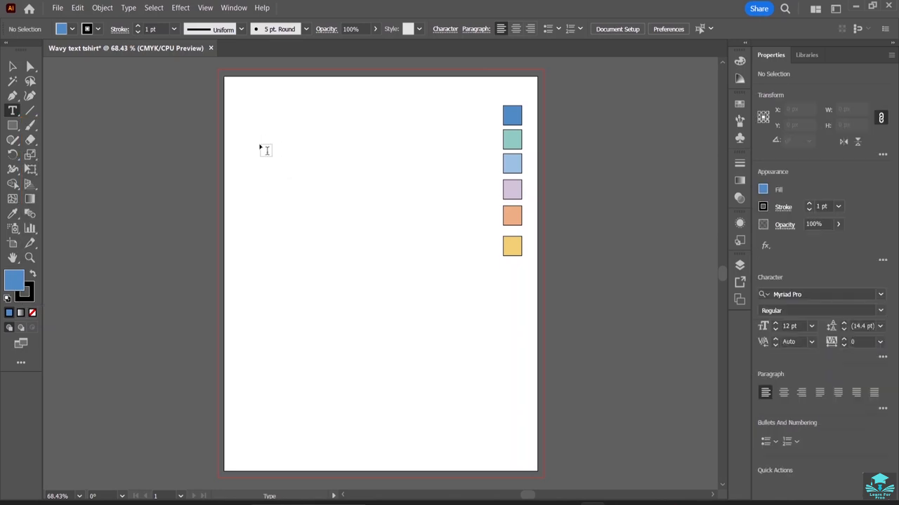
pyautogui.click(261, 148)
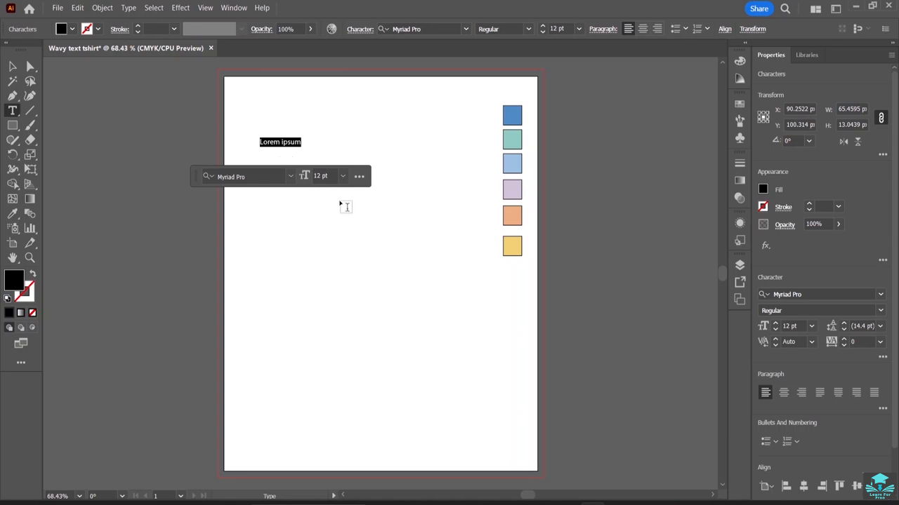
pyautogui.press('BackSpace')
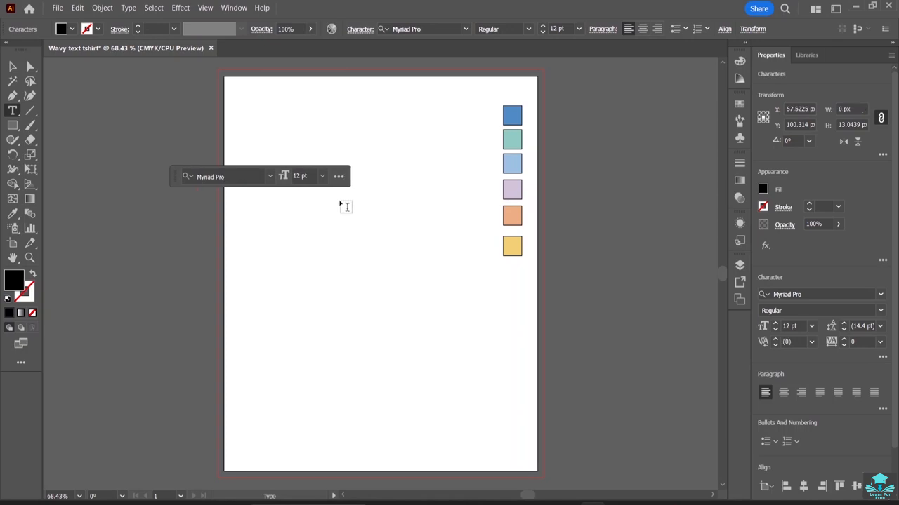
pyautogui.write('WAITING')
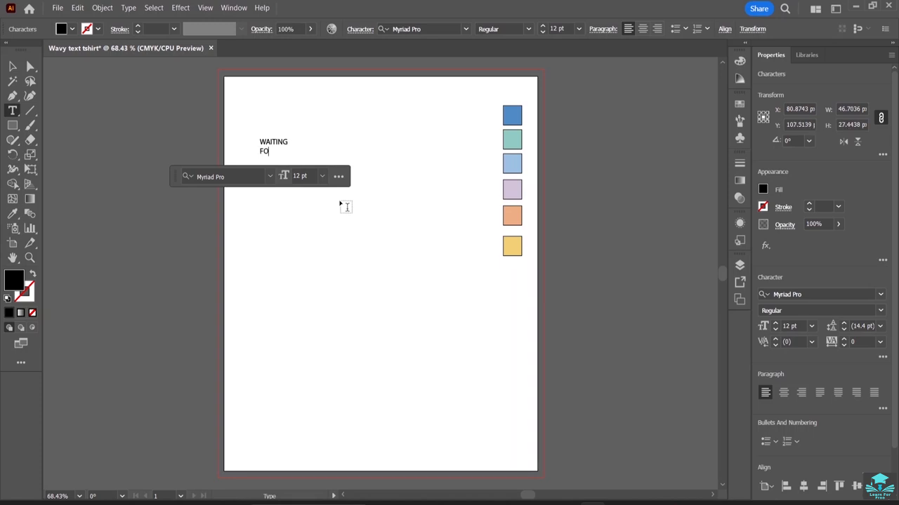
pyautogui.press('Return')
# Set the font size of all the text to 61 pt.
pyautogui.moveTo(287, 159); pyautogui.dragTo(251, 141)
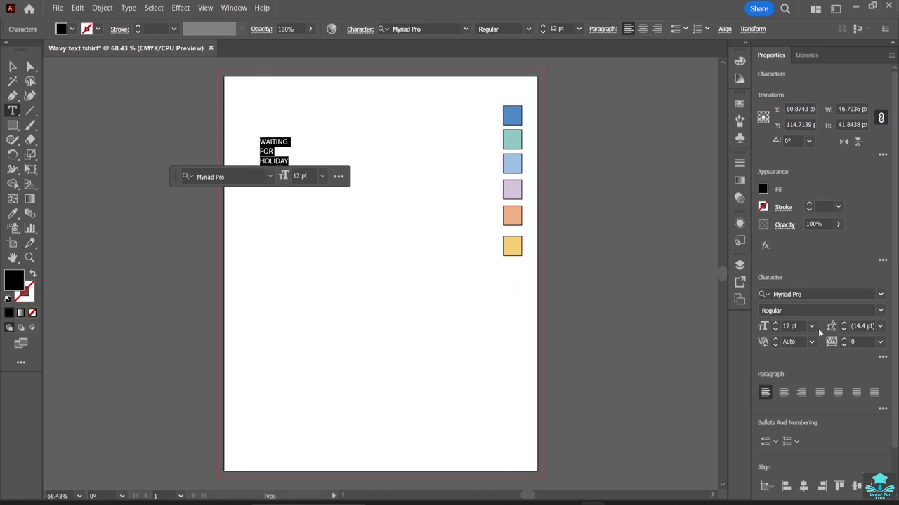
pyautogui.click(775, 325)
pyautogui.click(776, 324)
pyautogui.click(775, 324)
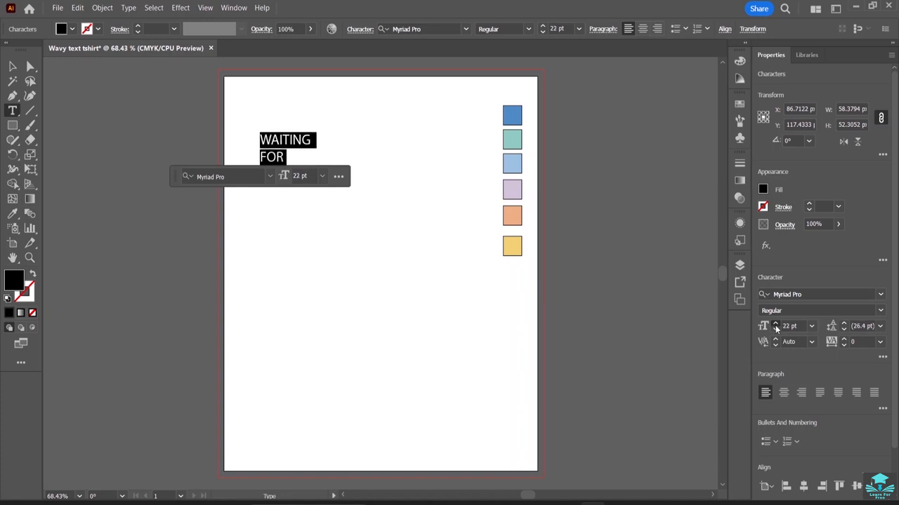
pyautogui.moveTo(776, 327); pyautogui.dragTo(776, 327)
pyautogui.click(13, 66)
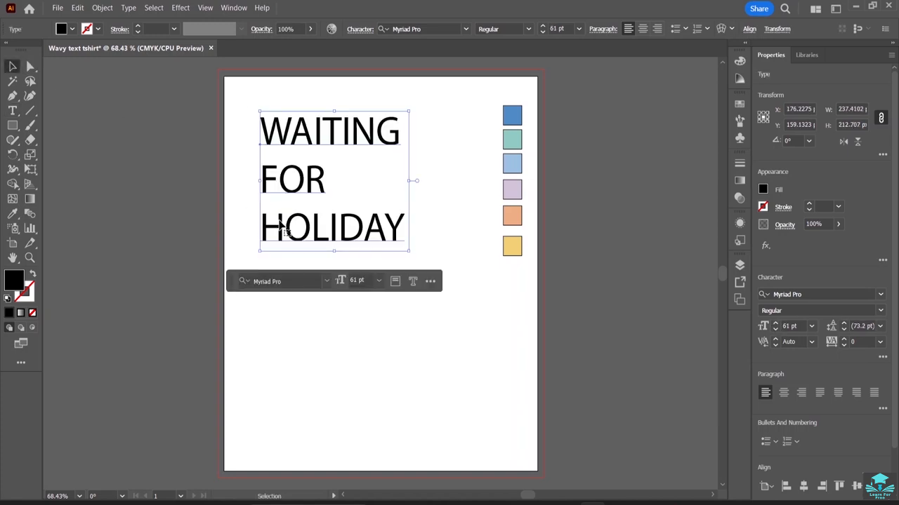
# Move the text block lower on the page and centre-align its three lines.
pyautogui.moveTo(305, 182); pyautogui.dragTo(330, 278)
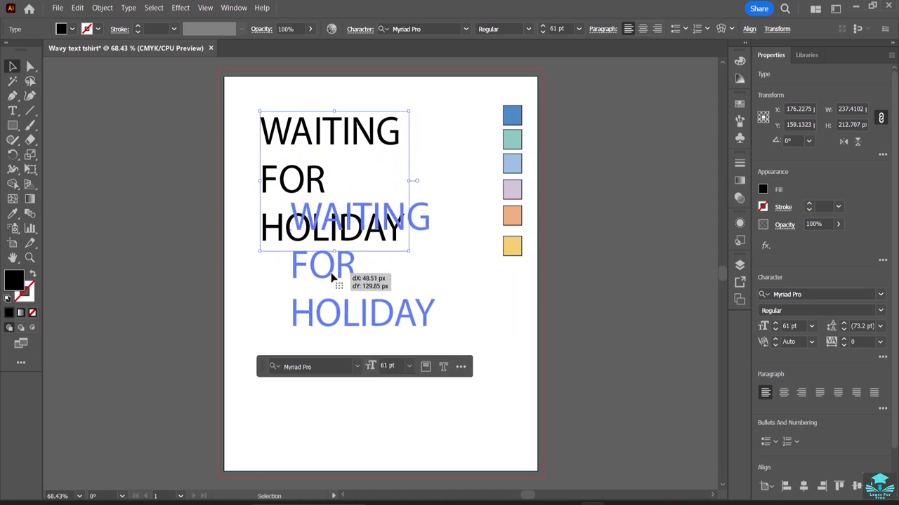
pyautogui.click(369, 396)
pyautogui.doubleClick(426, 314)
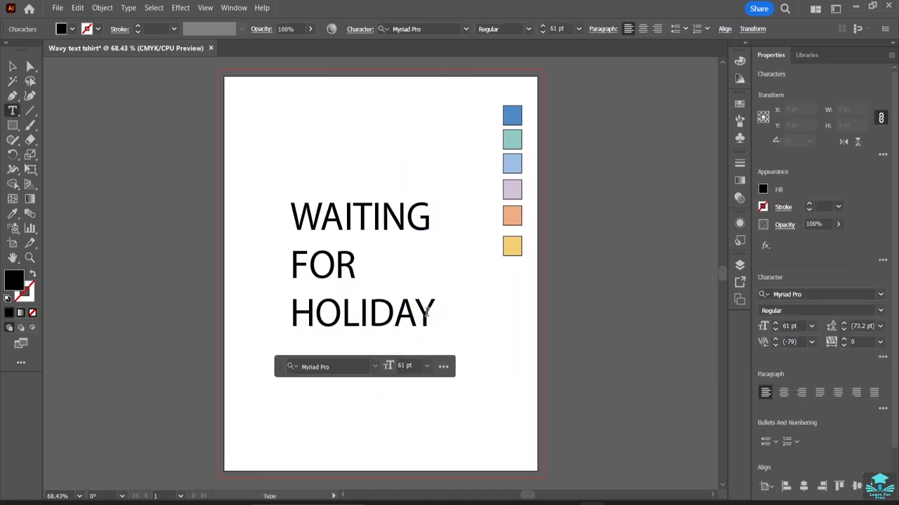
pyautogui.moveTo(431, 315); pyautogui.dragTo(293, 213)
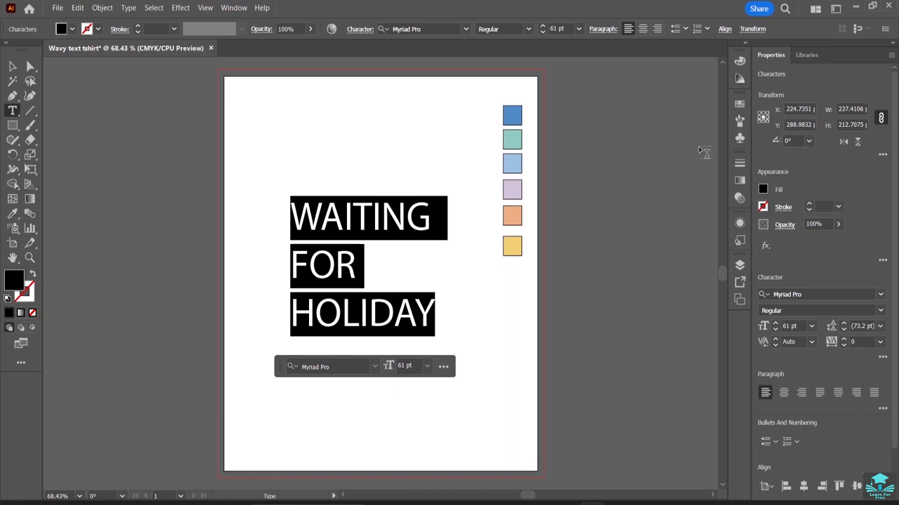
pyautogui.click(641, 30)
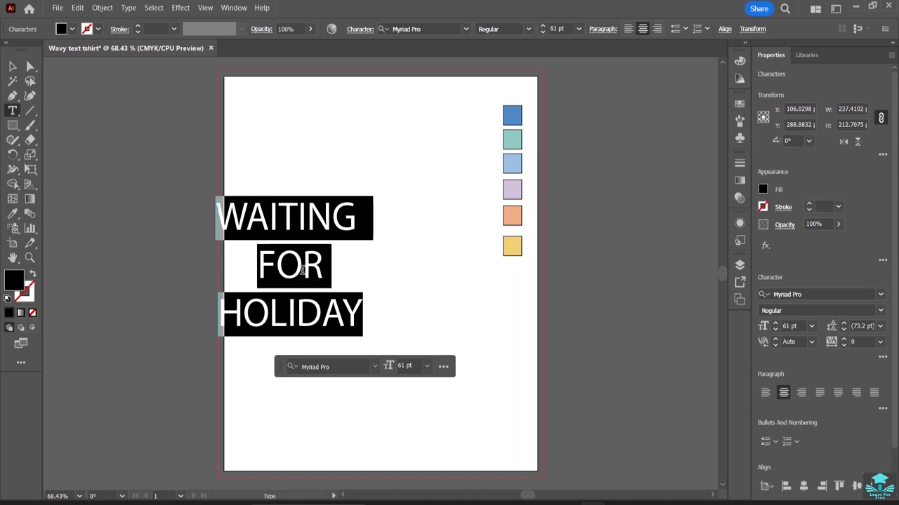
# Move the centred text block to about the middle of the page, beside the squares.
pyautogui.click(13, 66)
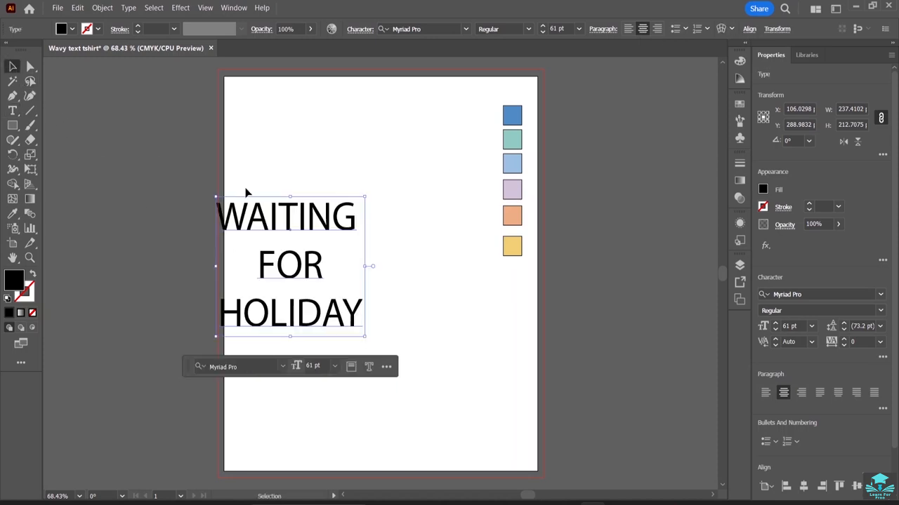
pyautogui.moveTo(290, 257); pyautogui.dragTo(372, 270)
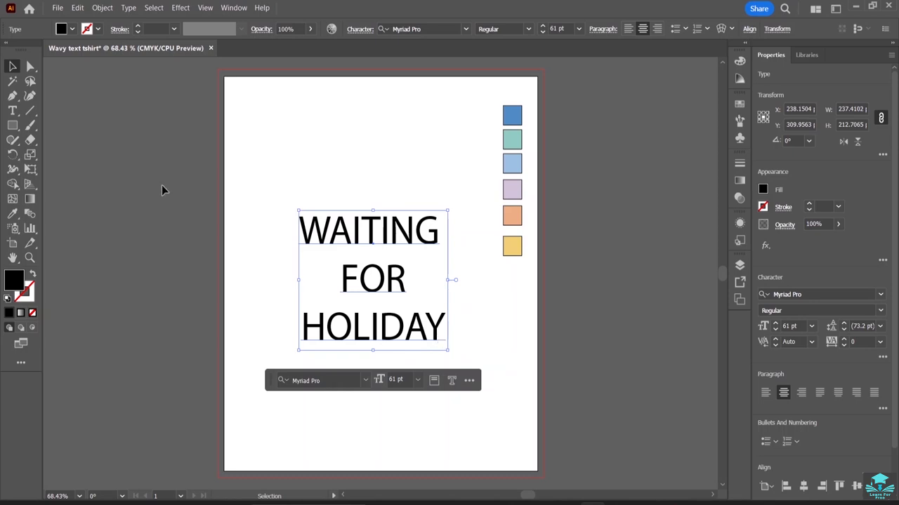
# Select all the text and change its font to Abstract Groovy by searching the font list for "abs".
pyautogui.click(13, 110)
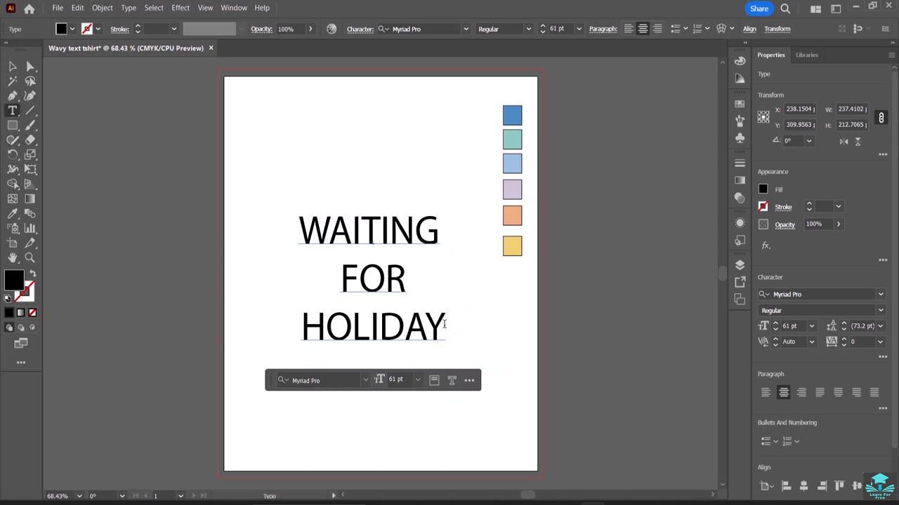
pyautogui.moveTo(445, 324); pyautogui.dragTo(302, 235)
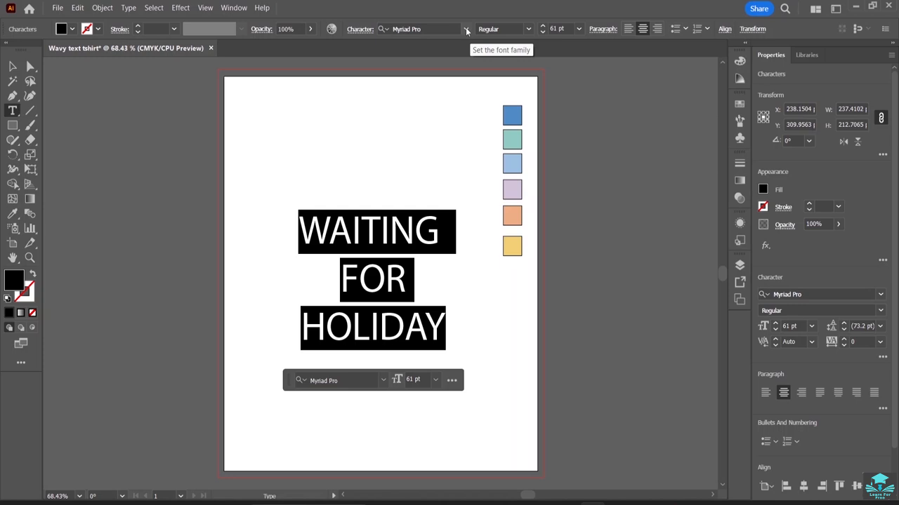
pyautogui.click(466, 31)
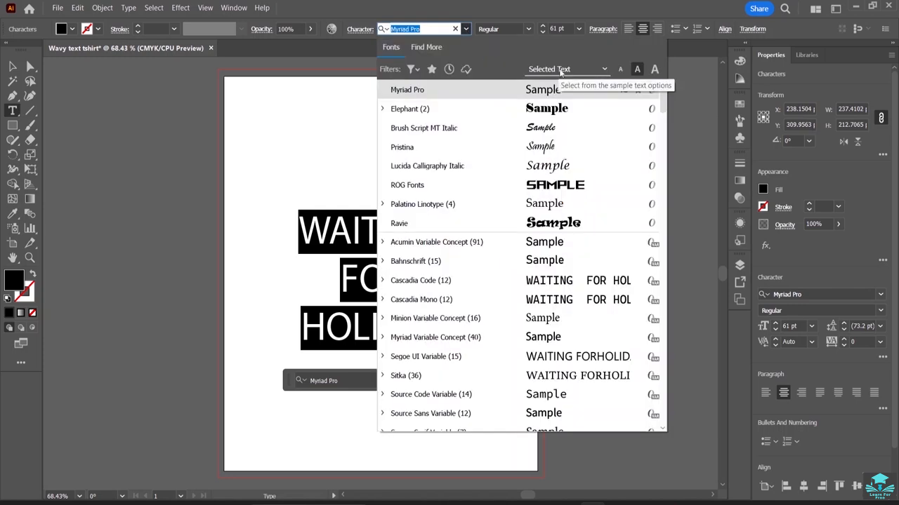
pyautogui.click(543, 70)
pyautogui.click(533, 70)
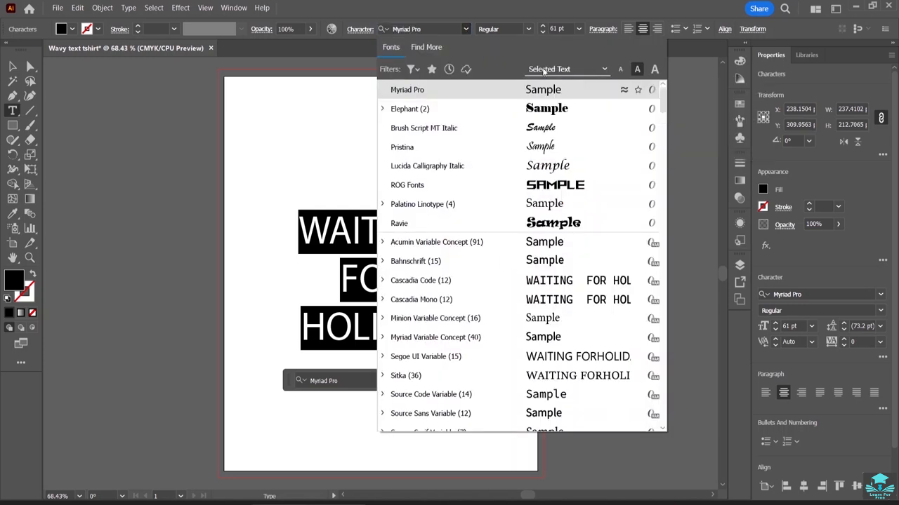
pyautogui.press('BackSpace')
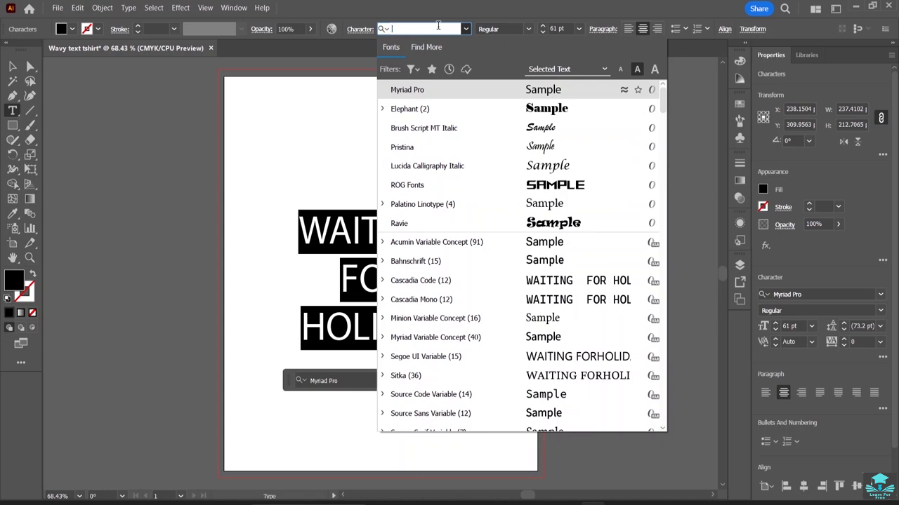
pyautogui.write('a')
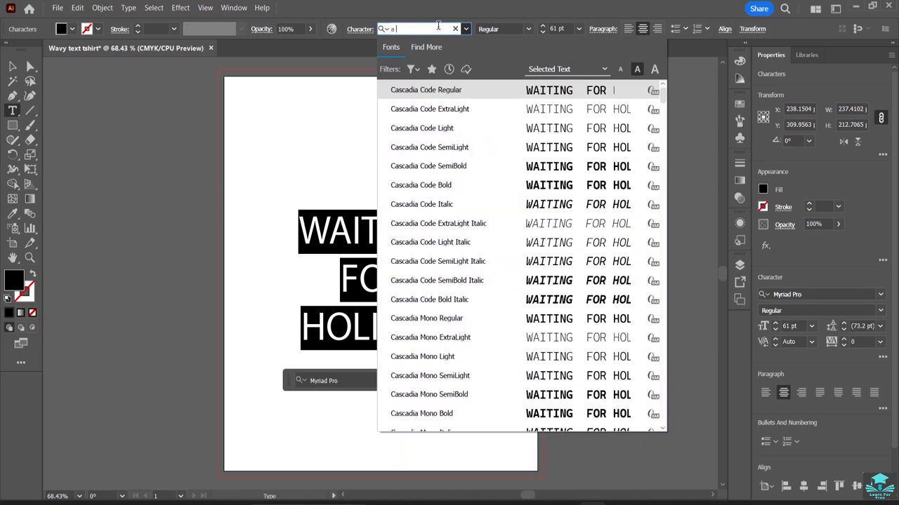
pyautogui.write(' aBV')
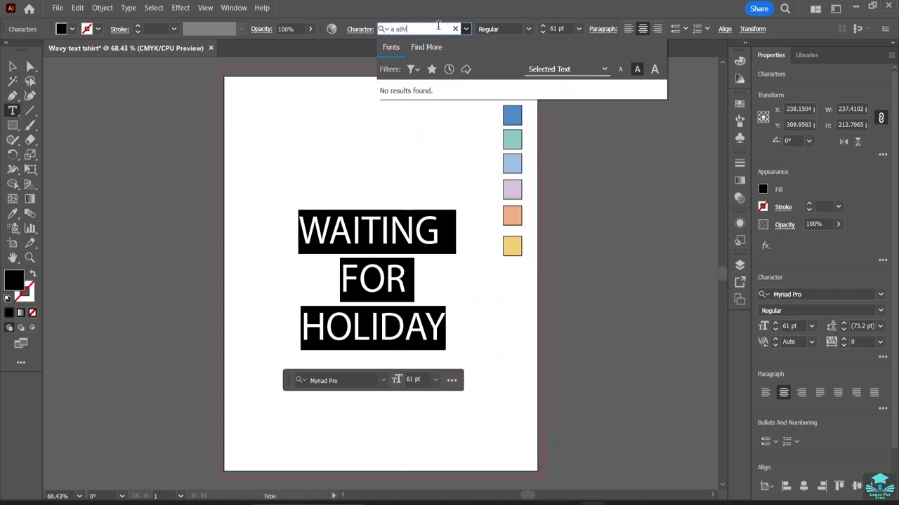
pyautogui.press('BackSpace')
pyautogui.press('BackSpace')
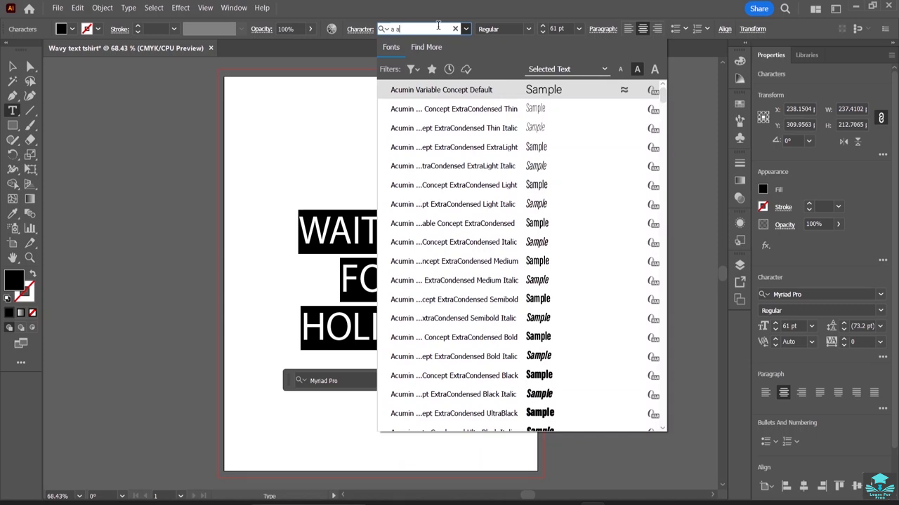
pyautogui.write('bs')
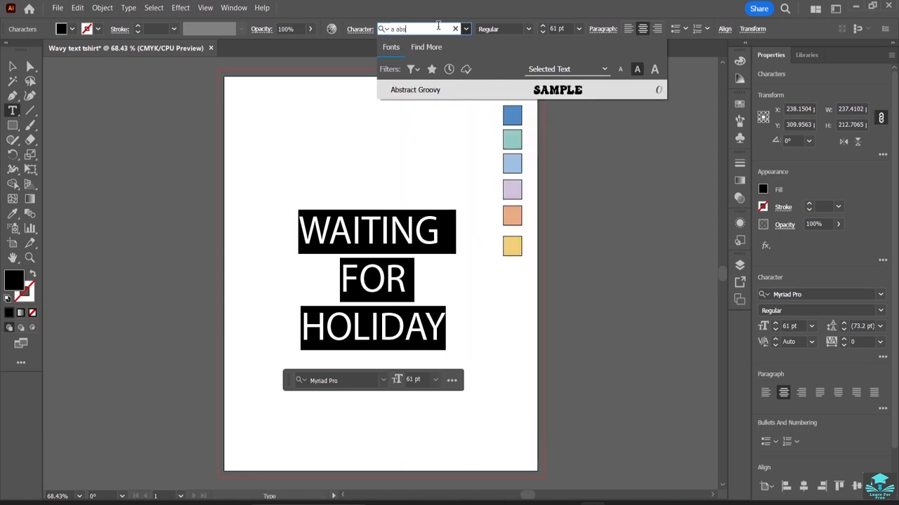
pyautogui.click(415, 90)
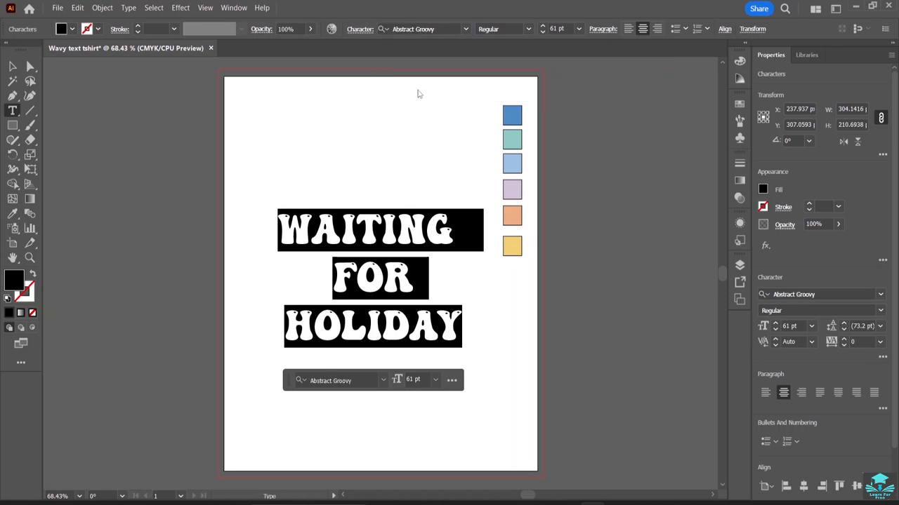
# Shift the text block slightly left on the page, undoing an accidental nudge of its frame.
pyautogui.click(13, 63)
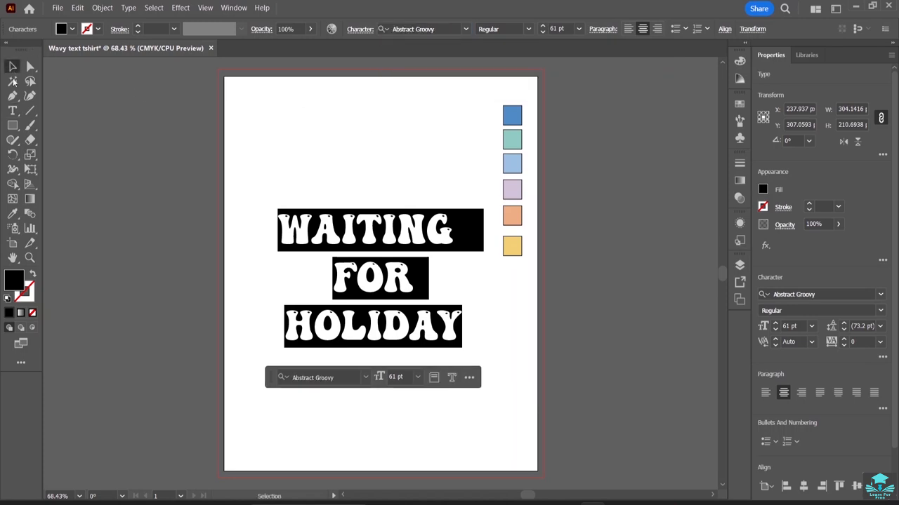
pyautogui.moveTo(405, 286); pyautogui.dragTo(400, 285)
pyautogui.click(497, 351)
pyautogui.click(391, 312)
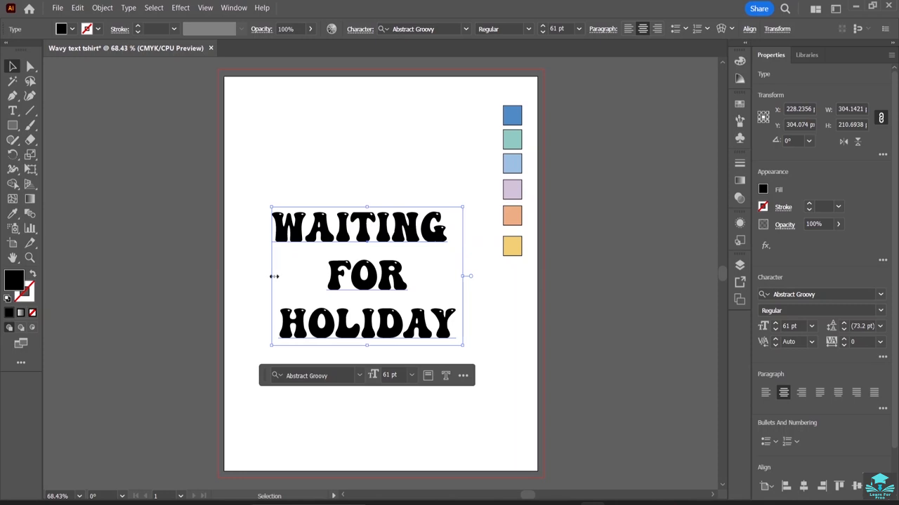
pyautogui.moveTo(273, 276)
pyautogui.mouseDown()
pyautogui.moveTo(260, 277)
pyautogui.moveTo(269, 278)
pyautogui.mouseUp()
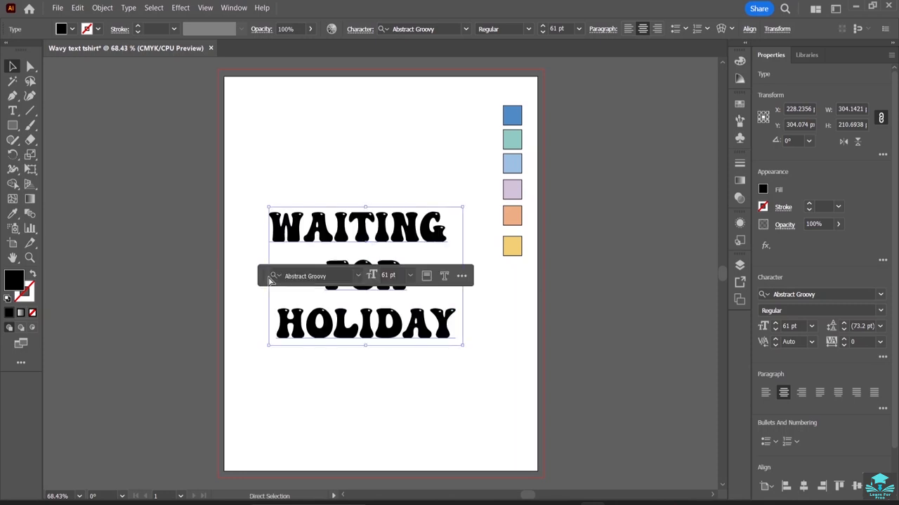
pyautogui.hotkey('ctrl', 'z')
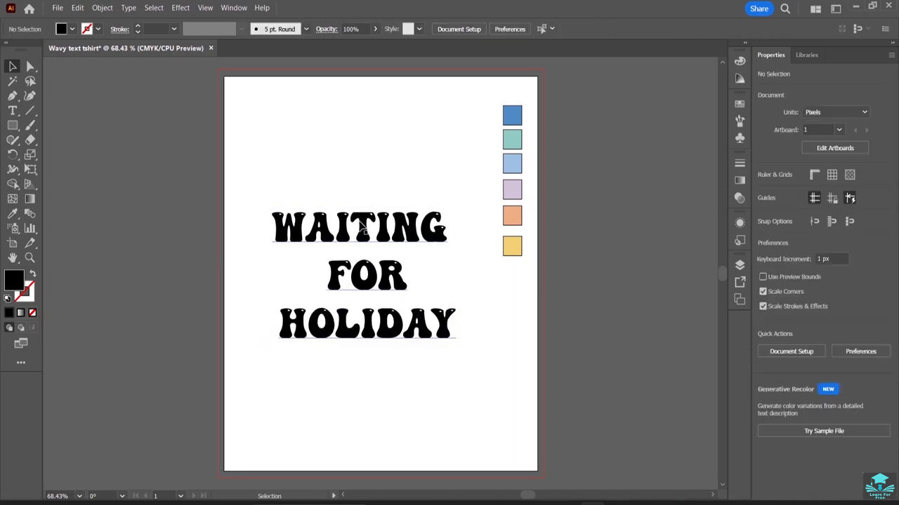
pyautogui.click(365, 229)
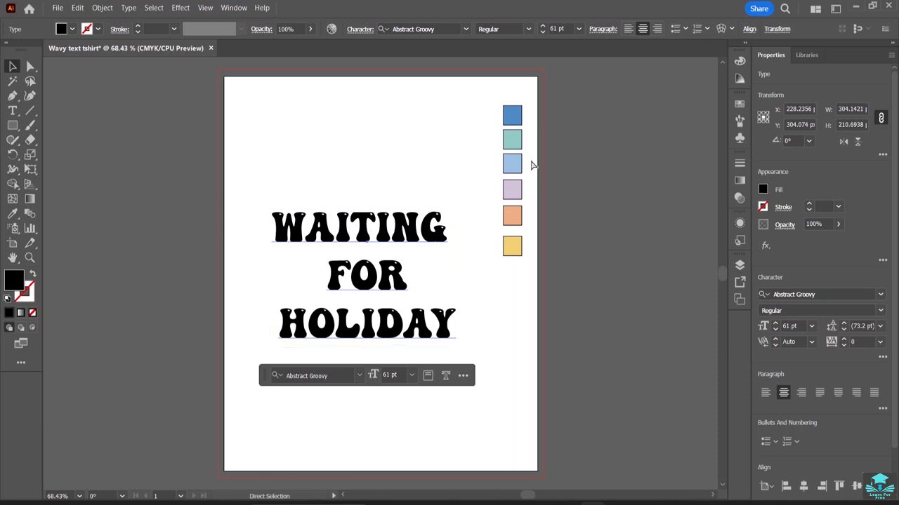
# Show the rulers and place a vertical guide along the left edge of the text.
pyautogui.hotkey('ctrl', 'r')
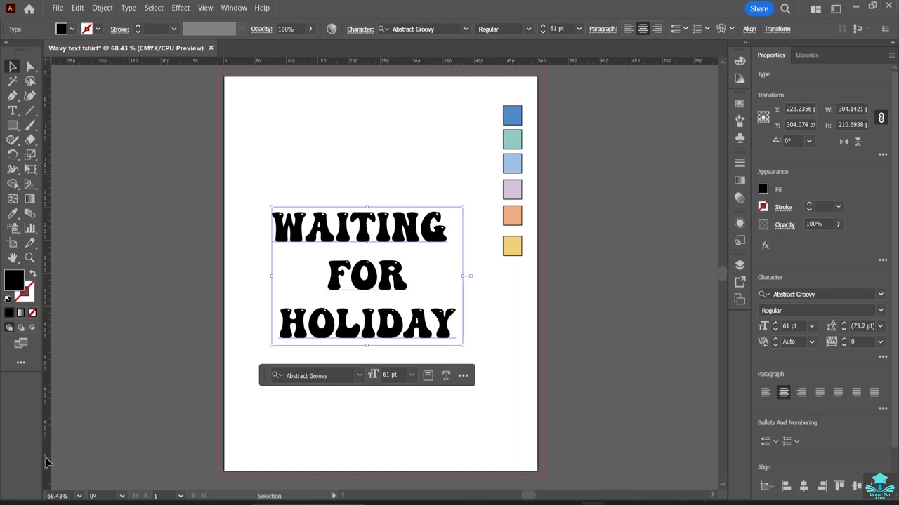
pyautogui.press('a')
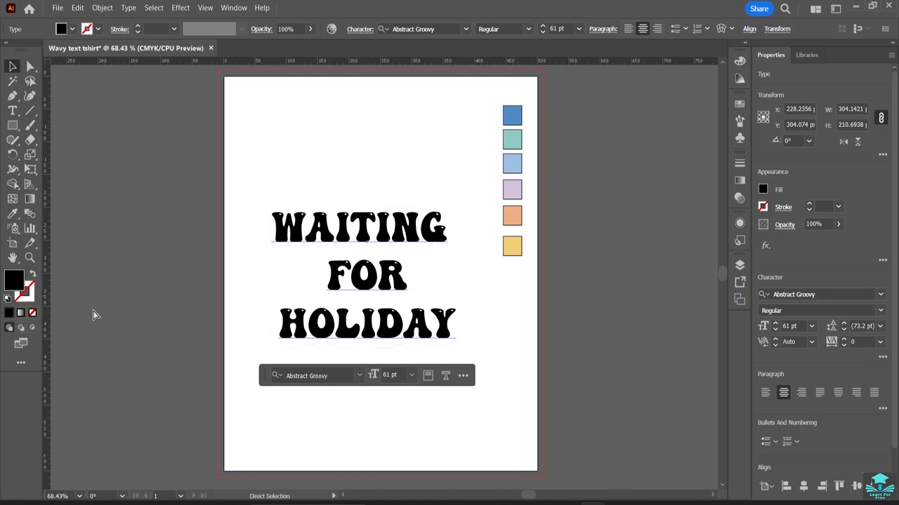
pyautogui.press('v')
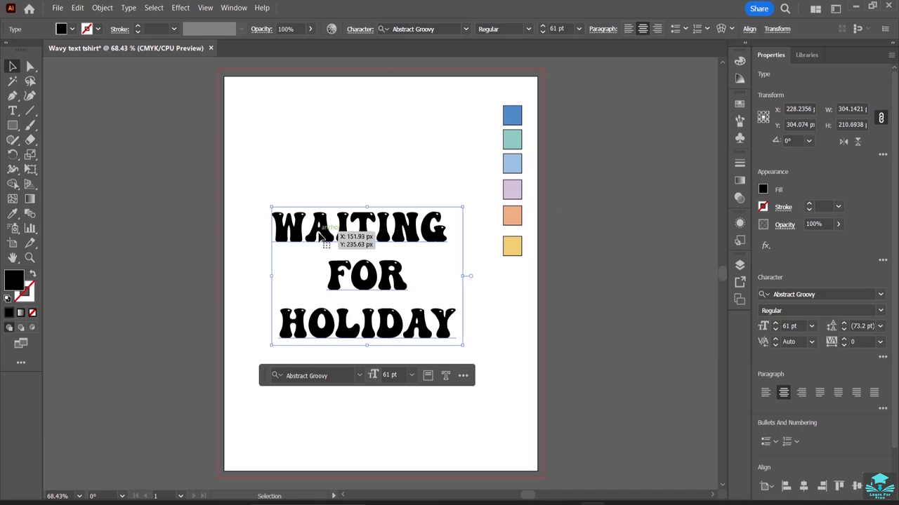
pyautogui.press('a')
pyautogui.hotkey('ctrl', 'r')
pyautogui.press('v')
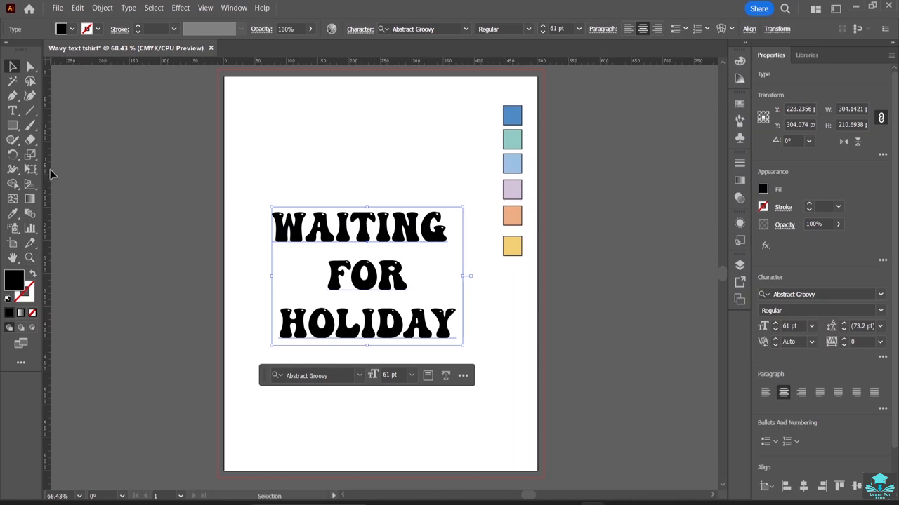
pyautogui.moveTo(45, 165); pyautogui.dragTo(81, 177)
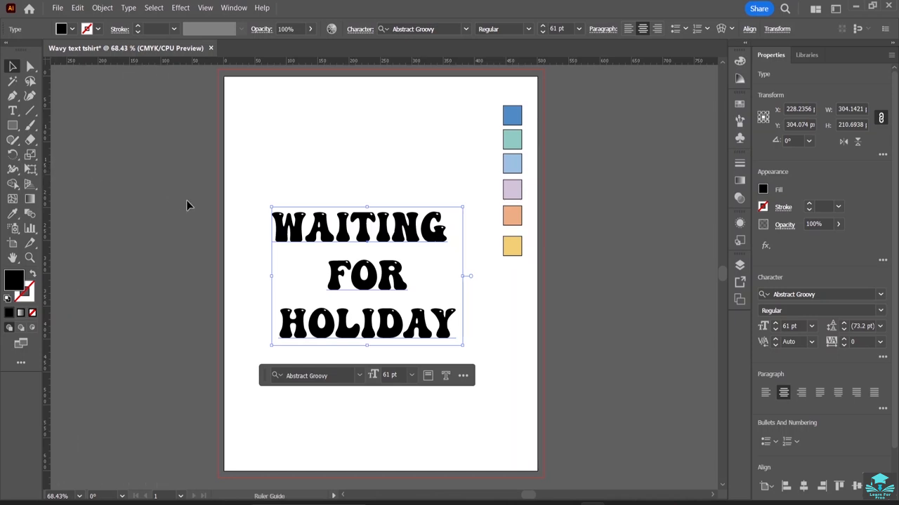
pyautogui.moveTo(220, 214); pyautogui.dragTo(273, 225)
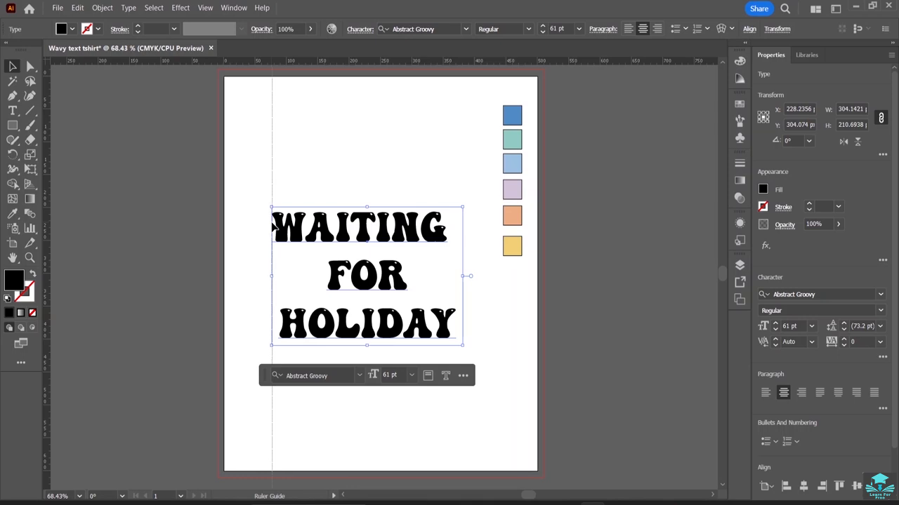
pyautogui.moveTo(272, 223); pyautogui.dragTo(272, 223)
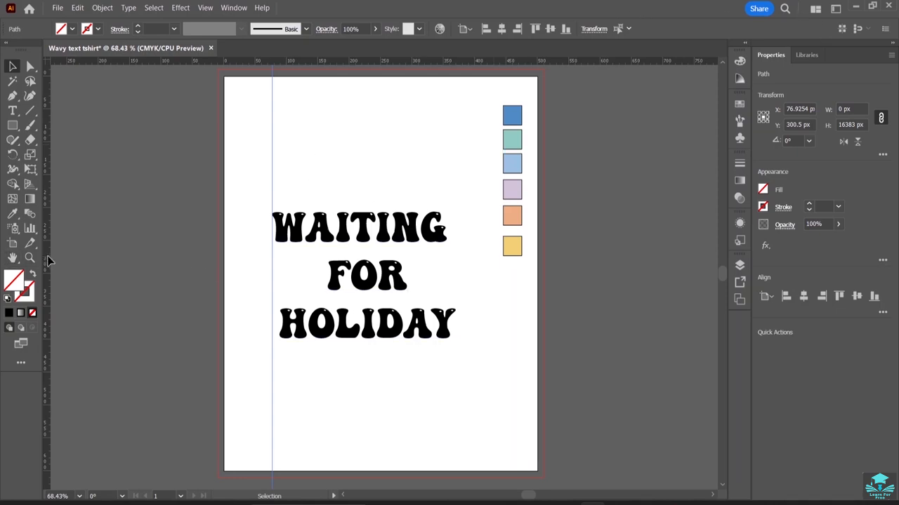
# Place a second vertical guide along the right edge of the text.
pyautogui.moveTo(232, 257); pyautogui.dragTo(456, 259)
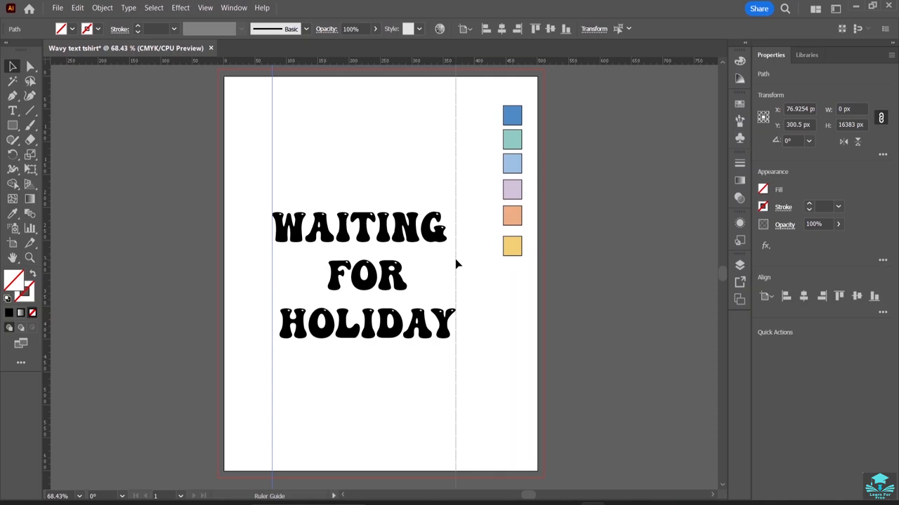
pyautogui.moveTo(456, 264); pyautogui.dragTo(457, 264)
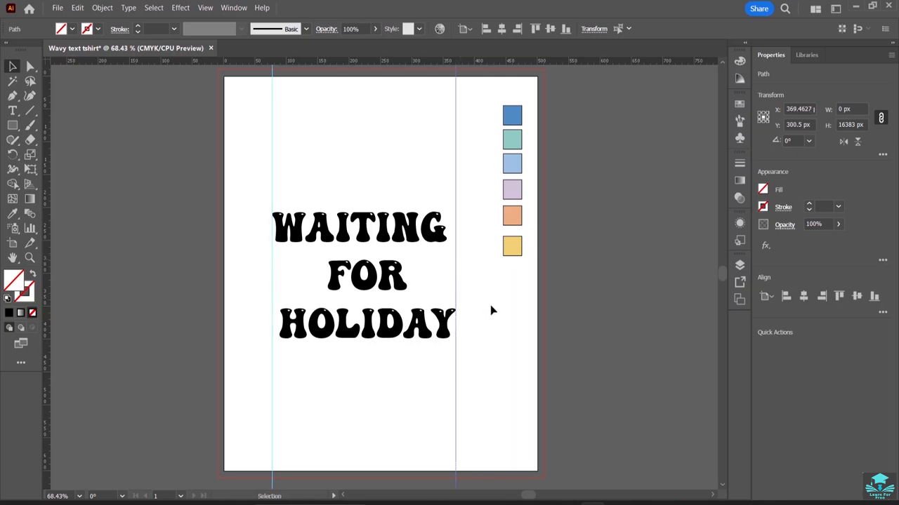
pyautogui.click(519, 352)
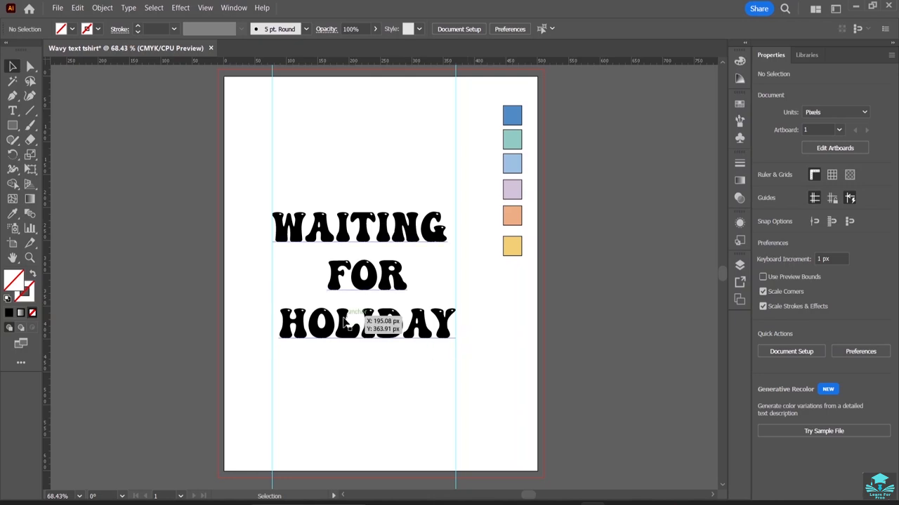
# Select the HOLIDAY line and increase its font size to 65 pt.
pyautogui.click(452, 339)
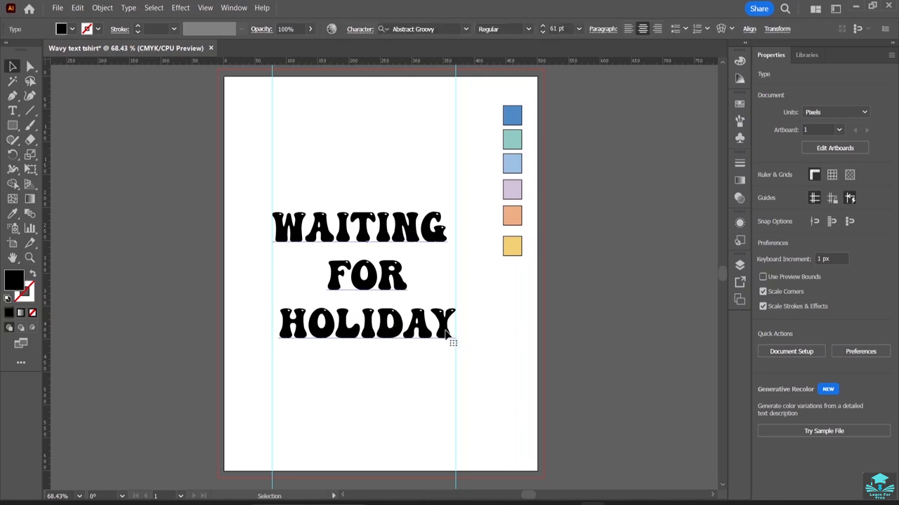
pyautogui.click(12, 111)
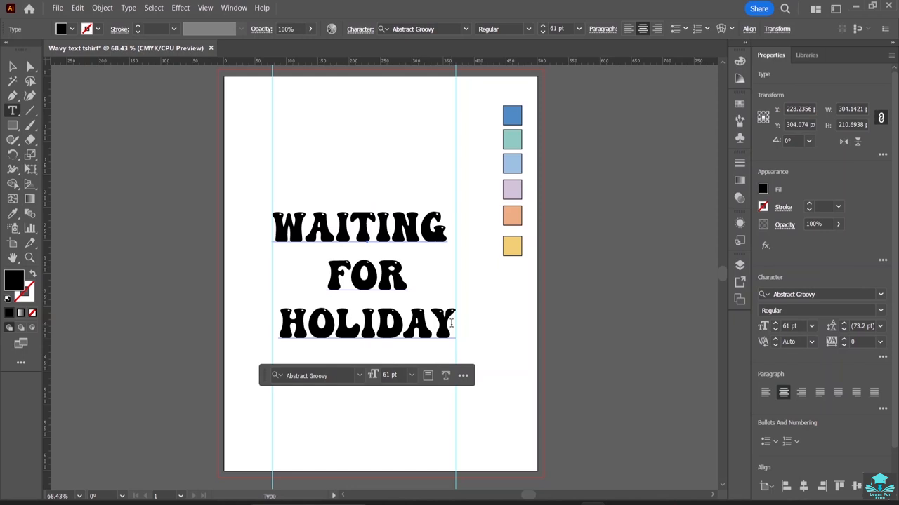
pyautogui.moveTo(453, 322); pyautogui.dragTo(288, 309)
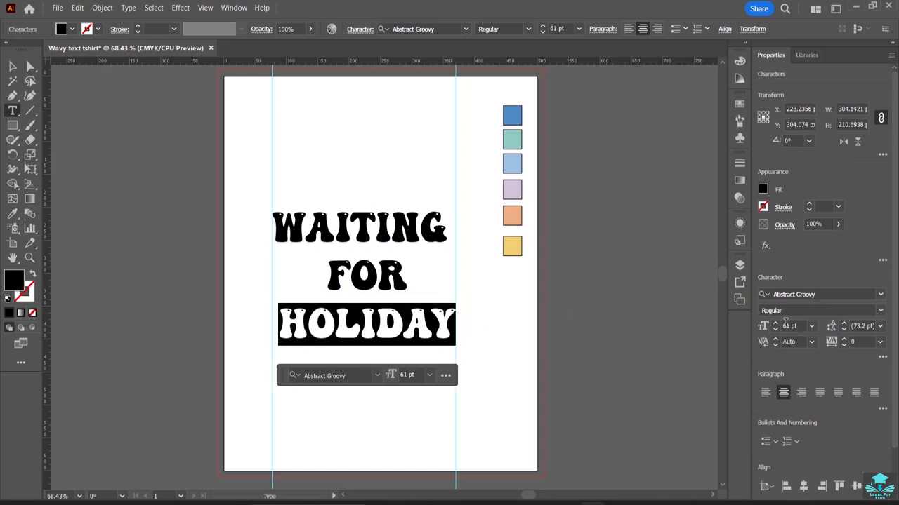
pyautogui.click(775, 323)
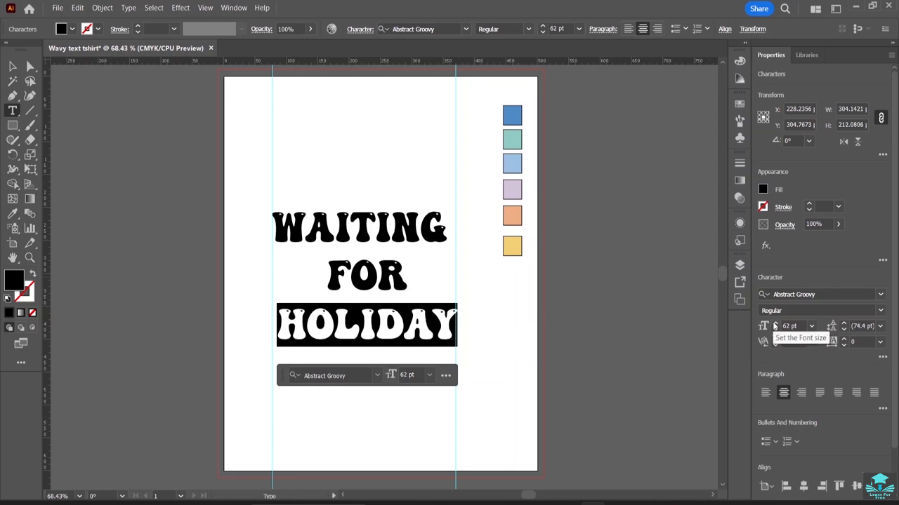
pyautogui.click(775, 324)
pyautogui.click(775, 323)
pyautogui.click(775, 323)
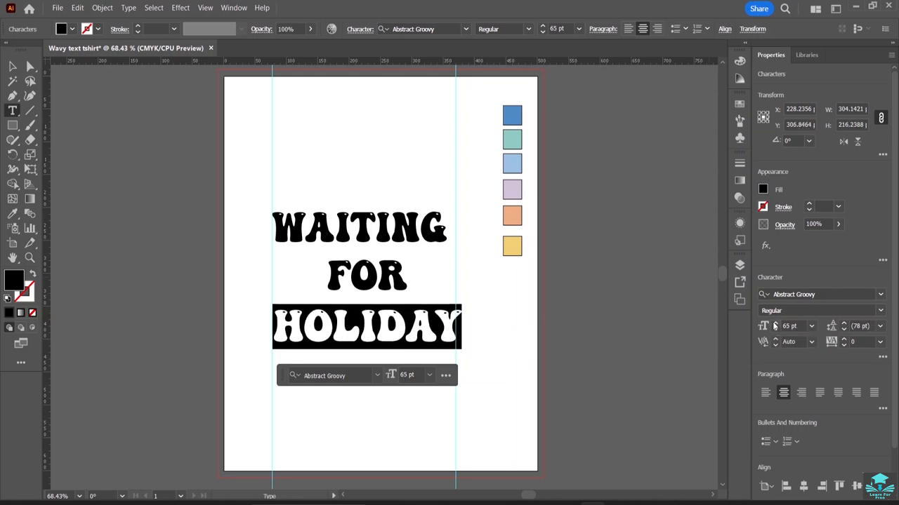
pyautogui.click(13, 66)
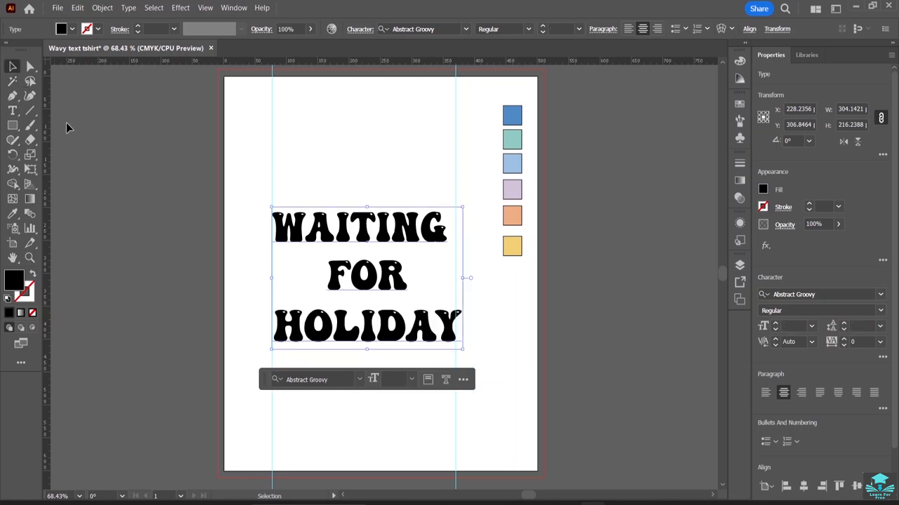
# Move the right guide slightly left to about X 355 px.
pyautogui.click(76, 137)
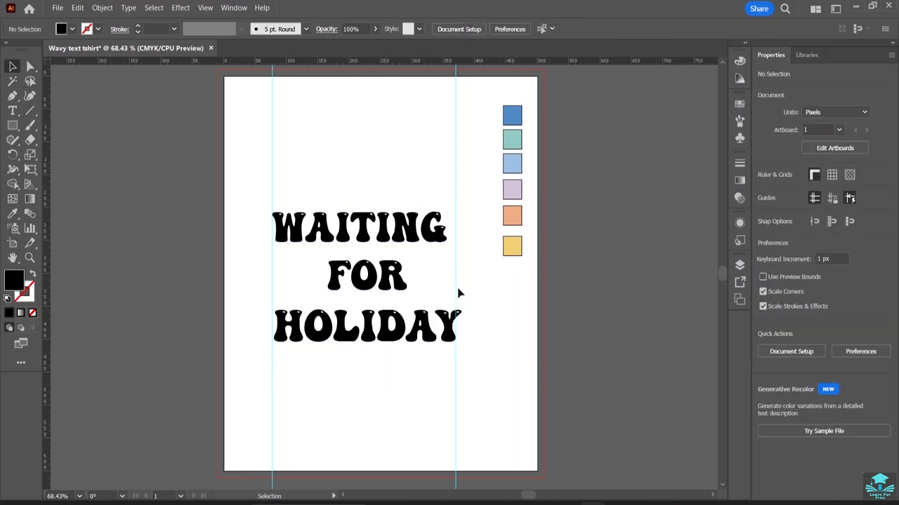
pyautogui.moveTo(457, 287); pyautogui.dragTo(449, 292)
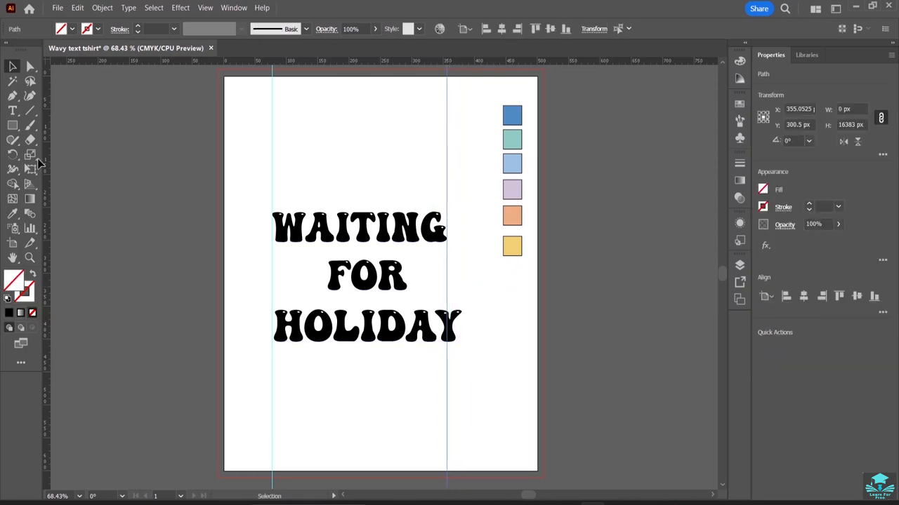
# Select the HOLIDAY line and reduce its font size to 62 pt.
pyautogui.click(13, 110)
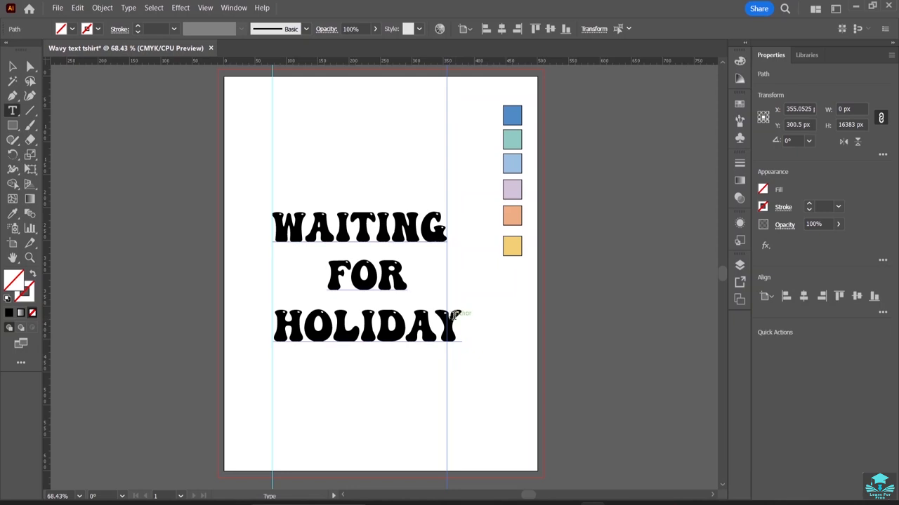
pyautogui.moveTo(464, 326); pyautogui.dragTo(279, 310)
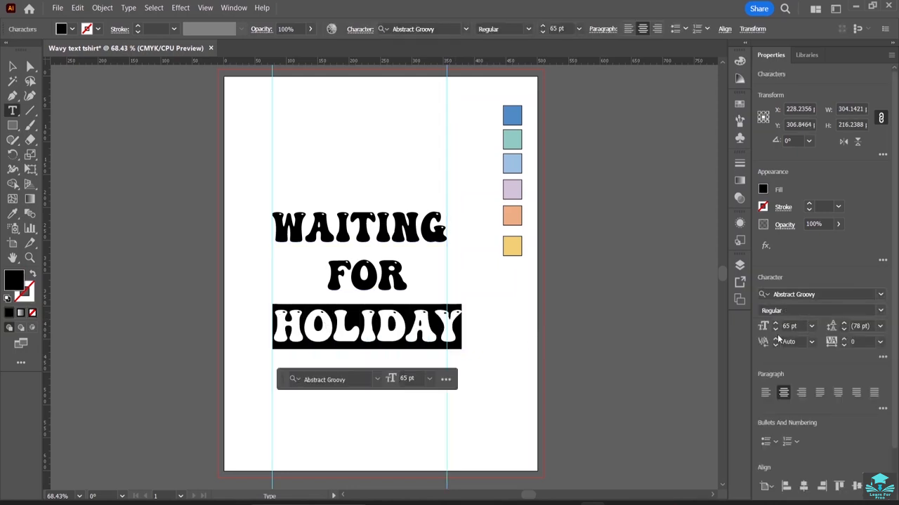
pyautogui.click(775, 330)
pyautogui.click(775, 330)
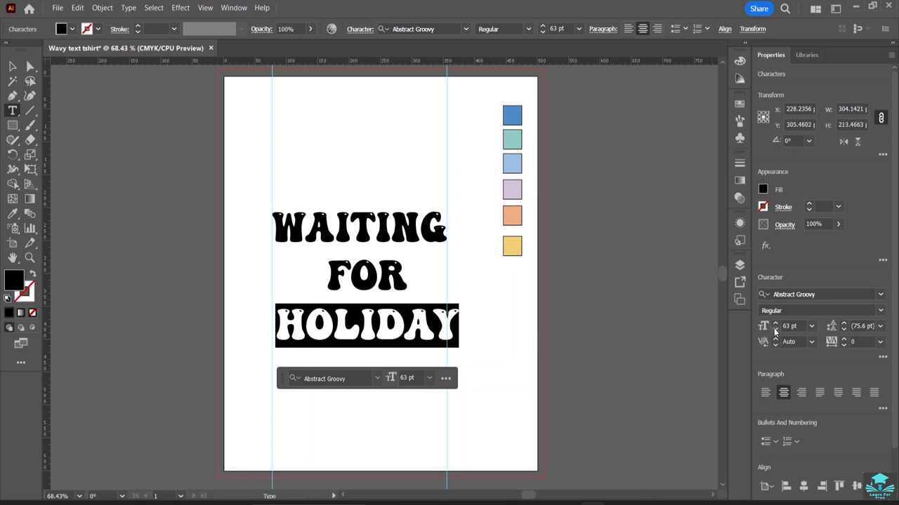
pyautogui.click(775, 330)
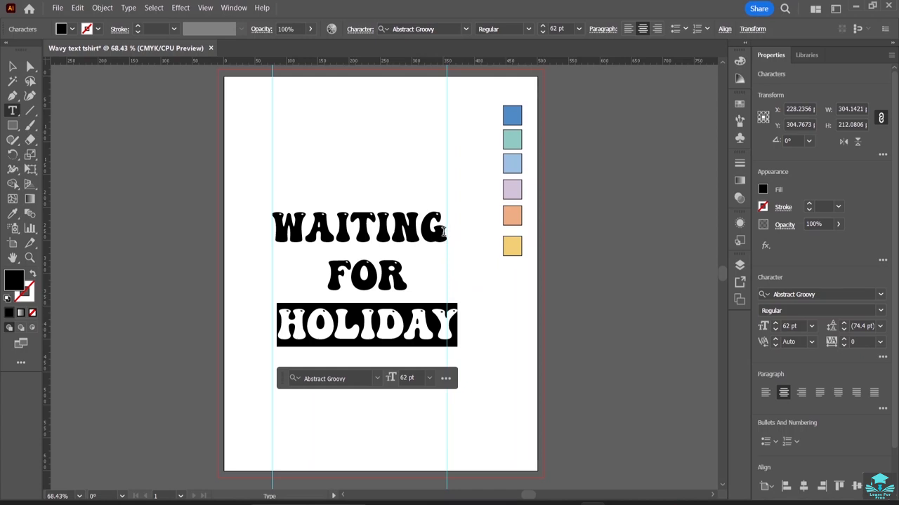
# Select the FOR line and increase its font size to 125 pt.
pyautogui.moveTo(444, 229); pyautogui.dragTo(266, 232)
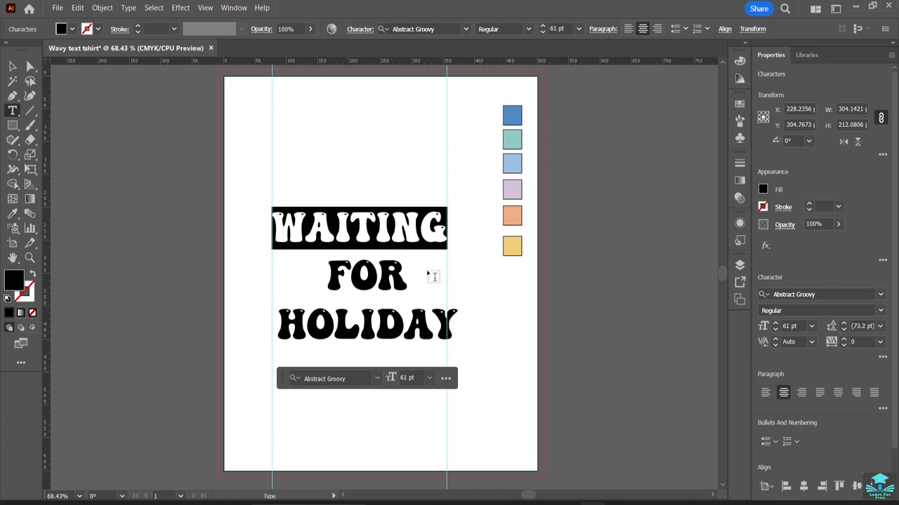
pyautogui.moveTo(408, 275); pyautogui.dragTo(327, 273)
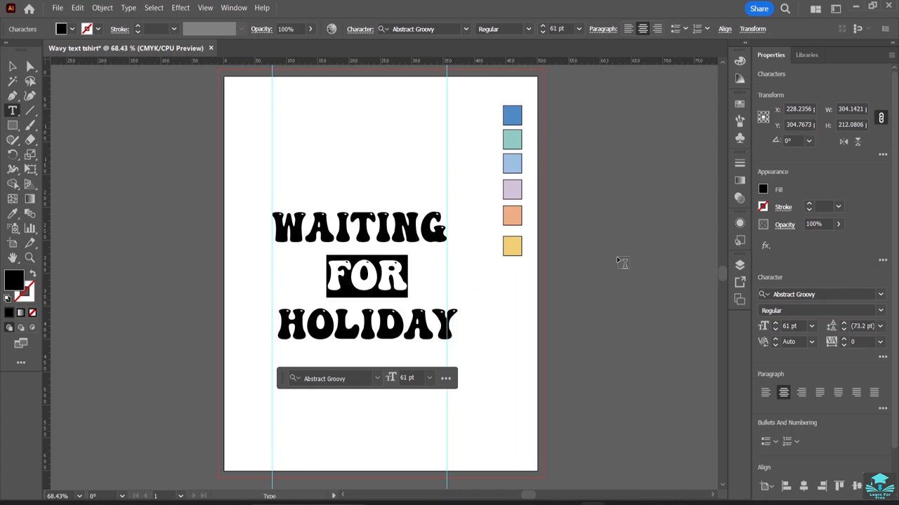
pyautogui.click(775, 324)
pyautogui.click(775, 324)
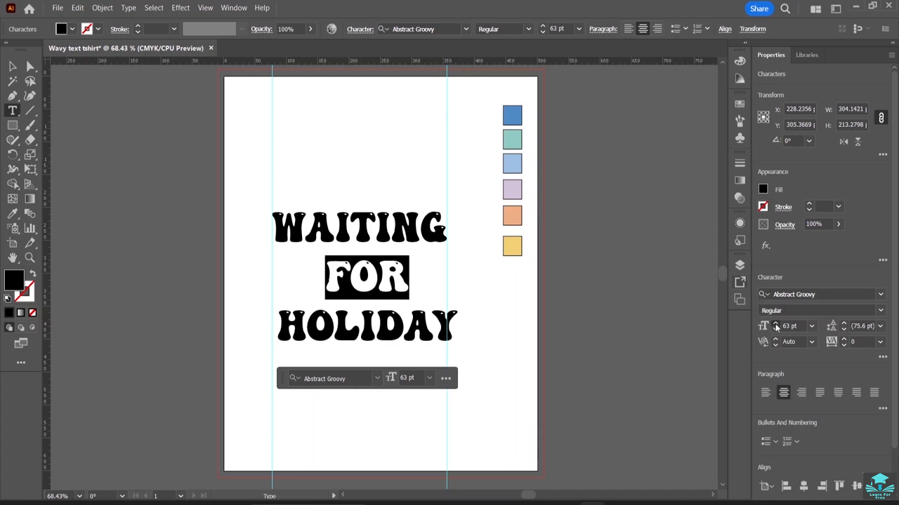
pyautogui.click(775, 325)
pyautogui.click(775, 325)
pyautogui.click(775, 324)
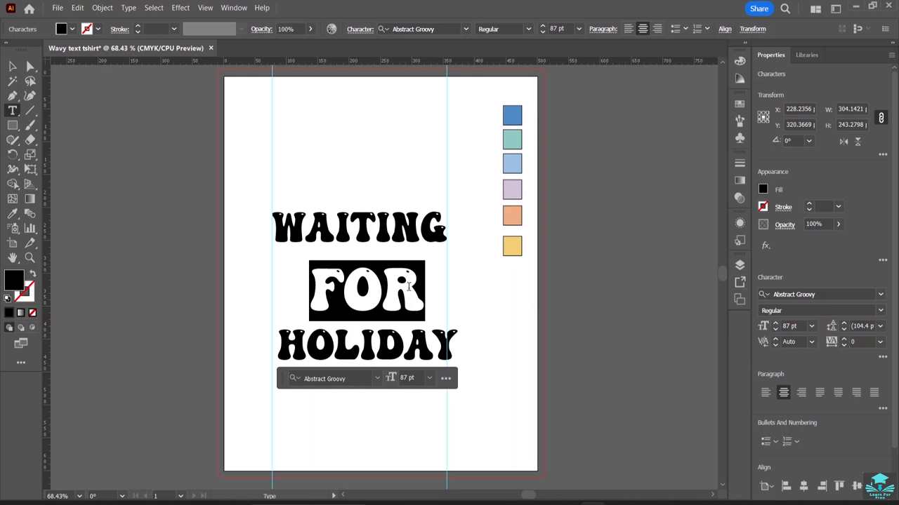
pyautogui.click(775, 325)
pyautogui.click(775, 325)
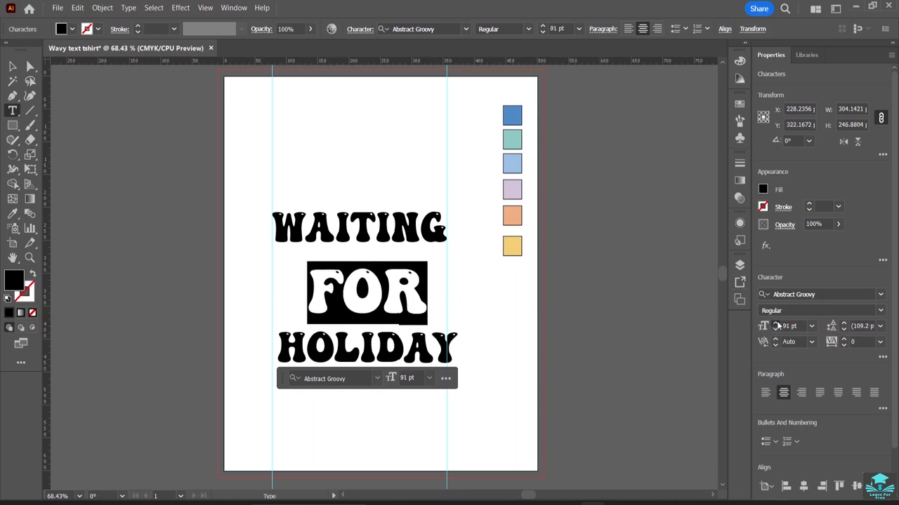
pyautogui.click(775, 325)
pyautogui.click(775, 325)
pyautogui.click(776, 325)
pyautogui.click(776, 325)
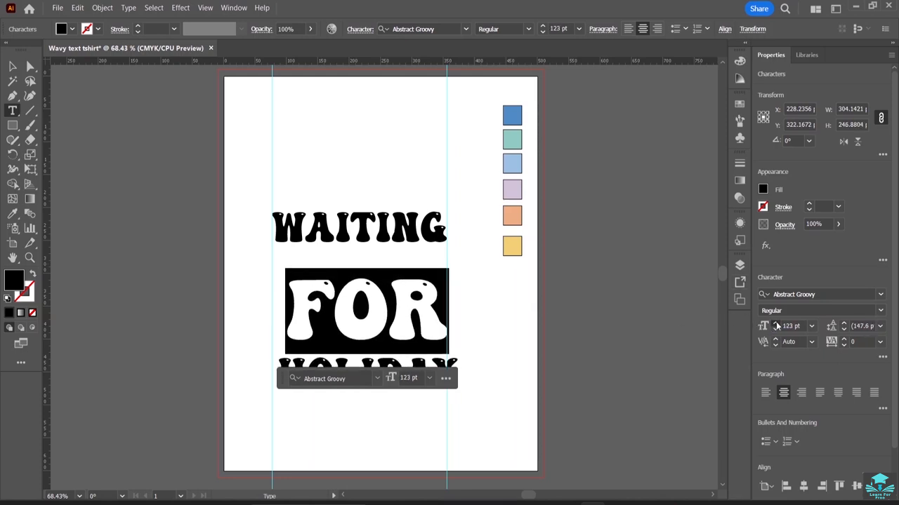
pyautogui.click(775, 325)
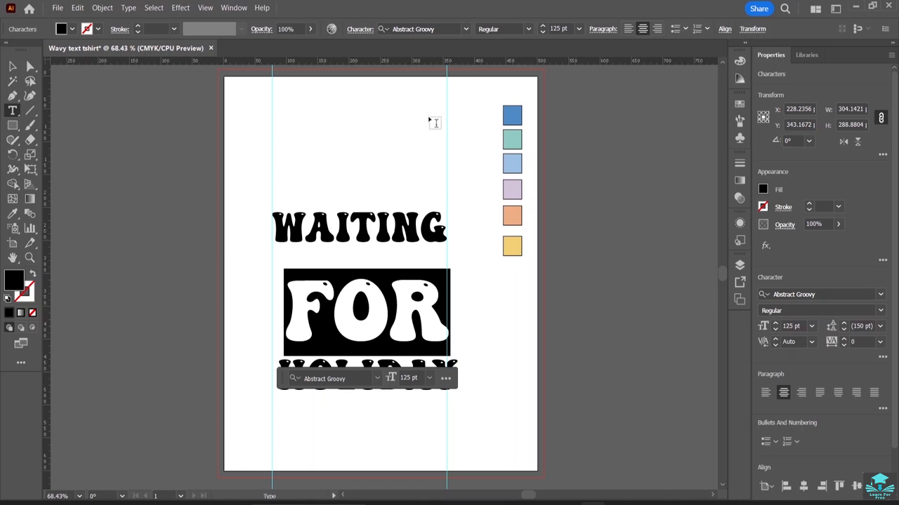
# Move the right guide slightly right to about X 369 px.
pyautogui.click(13, 66)
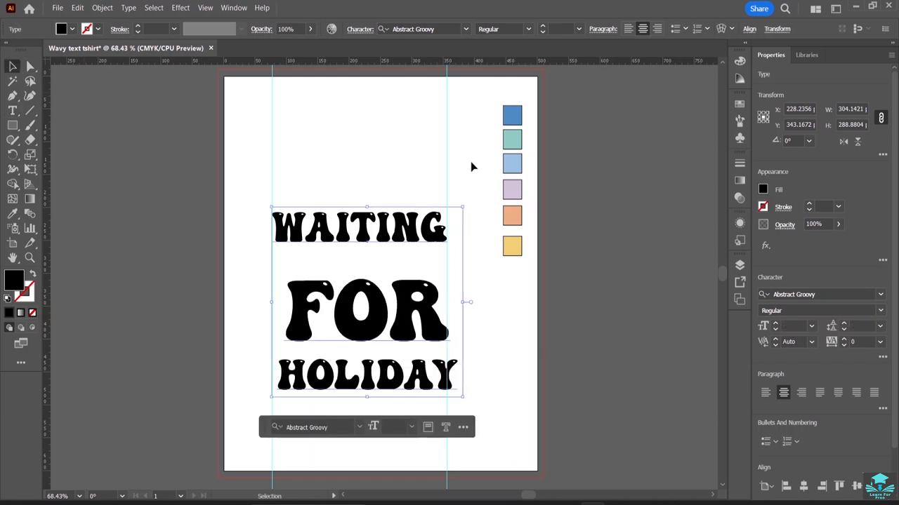
pyautogui.moveTo(448, 153); pyautogui.dragTo(455, 152)
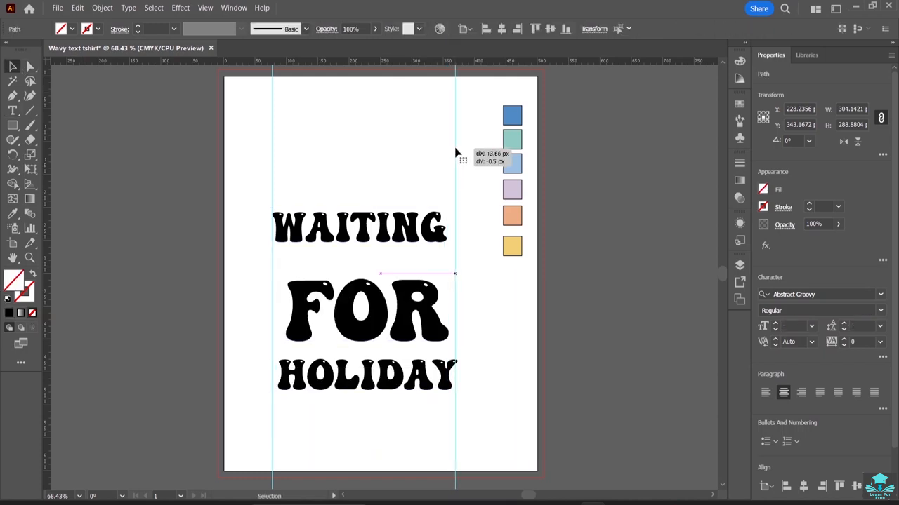
# Scale the whole text block down slightly from its top-right corner.
pyautogui.click(402, 227)
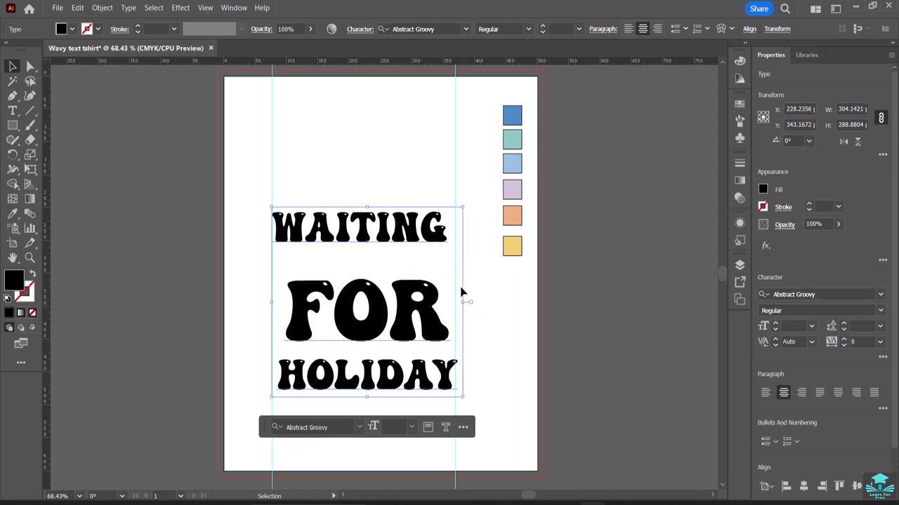
pyautogui.moveTo(464, 209)
pyautogui.mouseDown()
pyautogui.moveTo(477, 189)
pyautogui.moveTo(461, 213)
pyautogui.mouseUp()
pyautogui.click(484, 299)
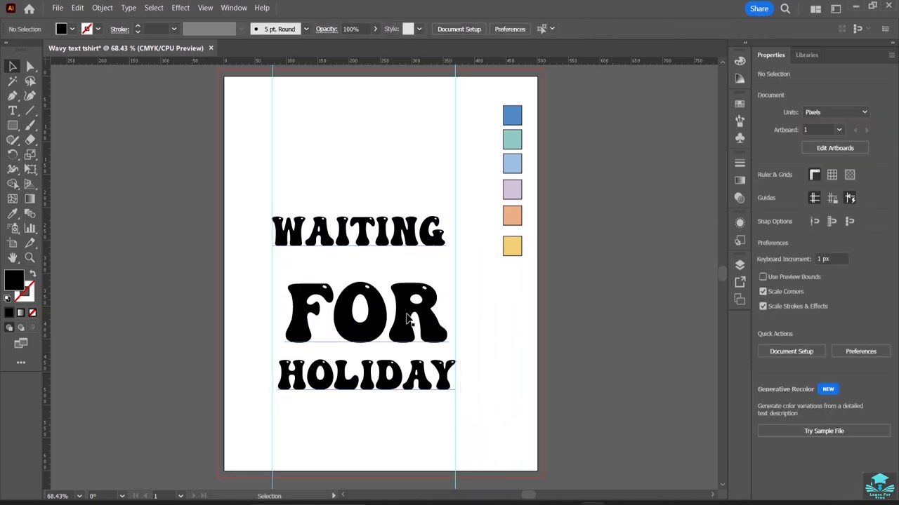
pyautogui.click(439, 306)
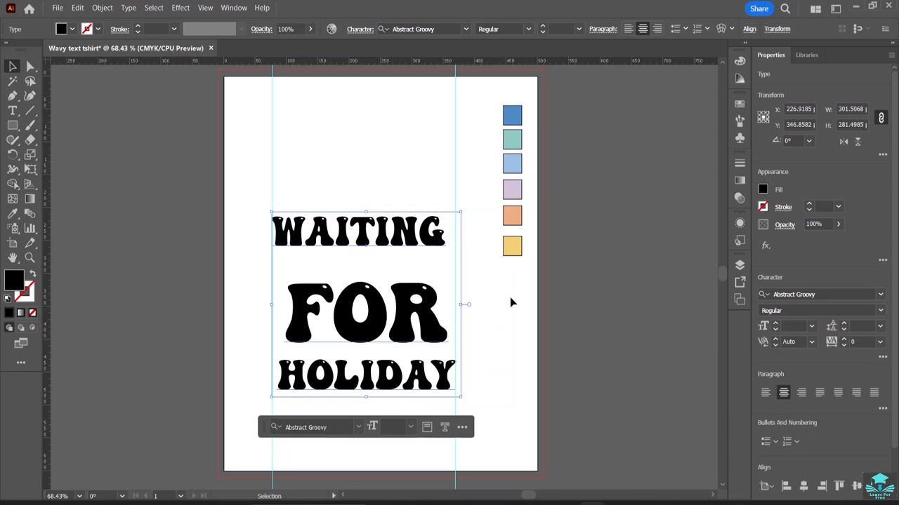
pyautogui.click(456, 310)
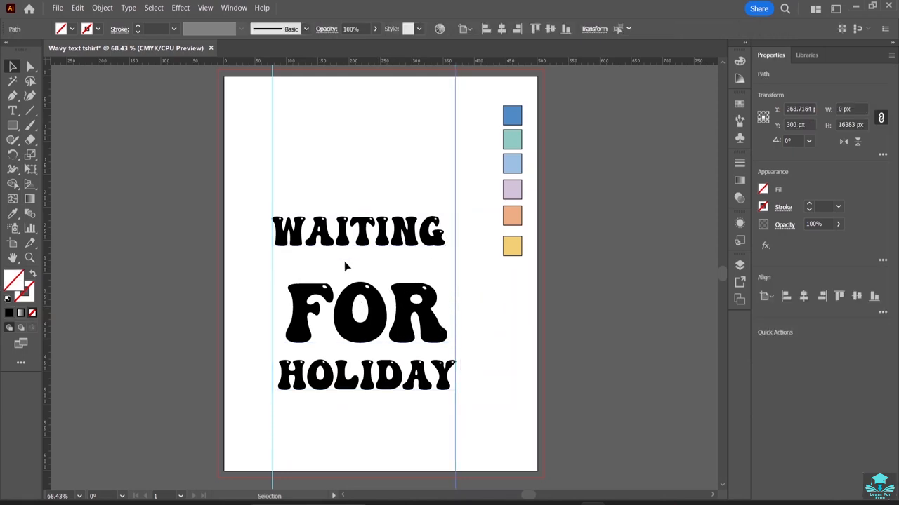
pyautogui.click(350, 241)
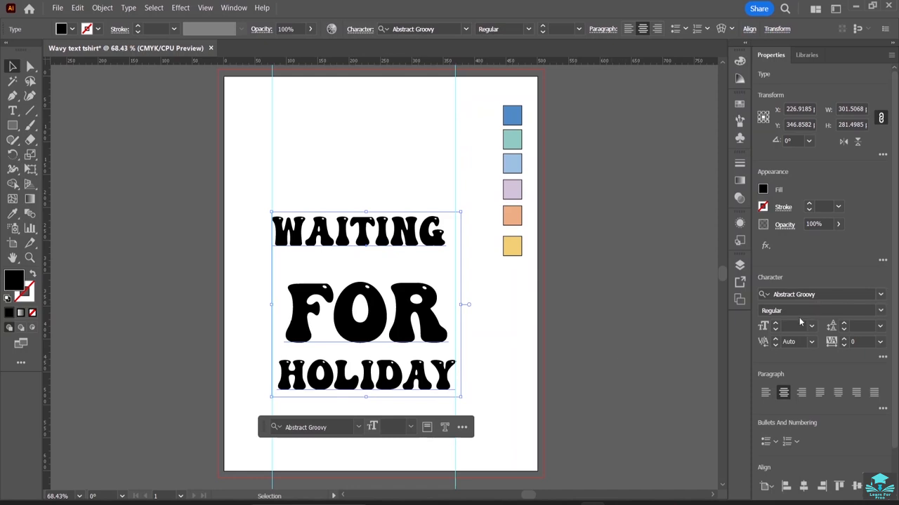
# Select the WAITING line and set its font size to 64 pt.
pyautogui.click(12, 110)
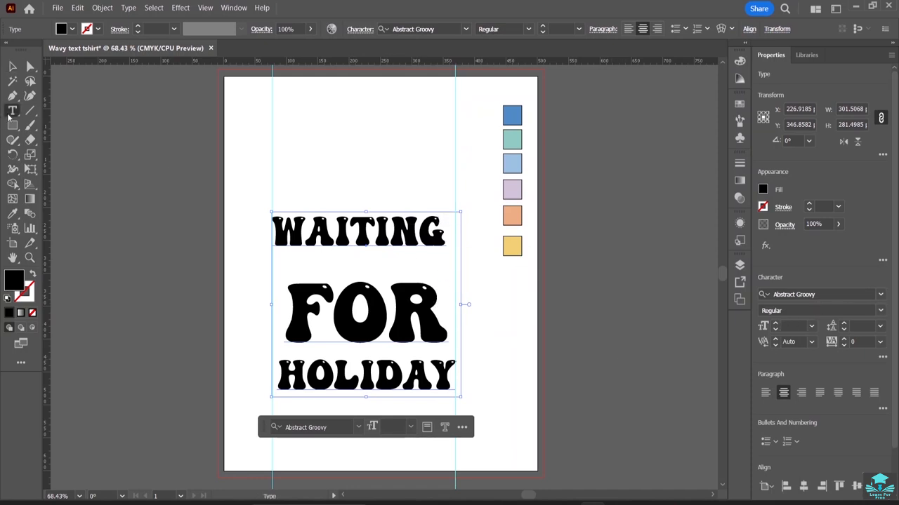
pyautogui.moveTo(447, 237); pyautogui.dragTo(271, 238)
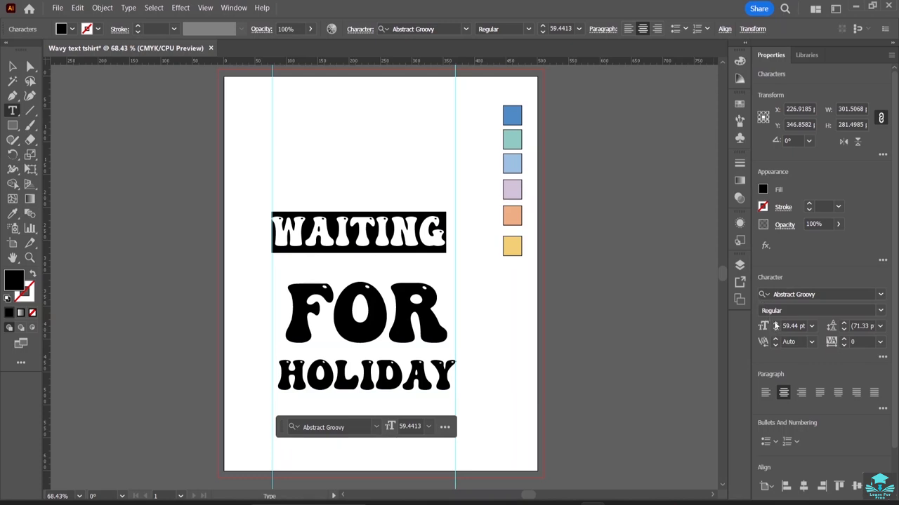
pyautogui.click(775, 326)
pyautogui.click(775, 326)
pyautogui.click(775, 325)
pyautogui.click(775, 326)
pyautogui.click(775, 326)
pyautogui.click(775, 326)
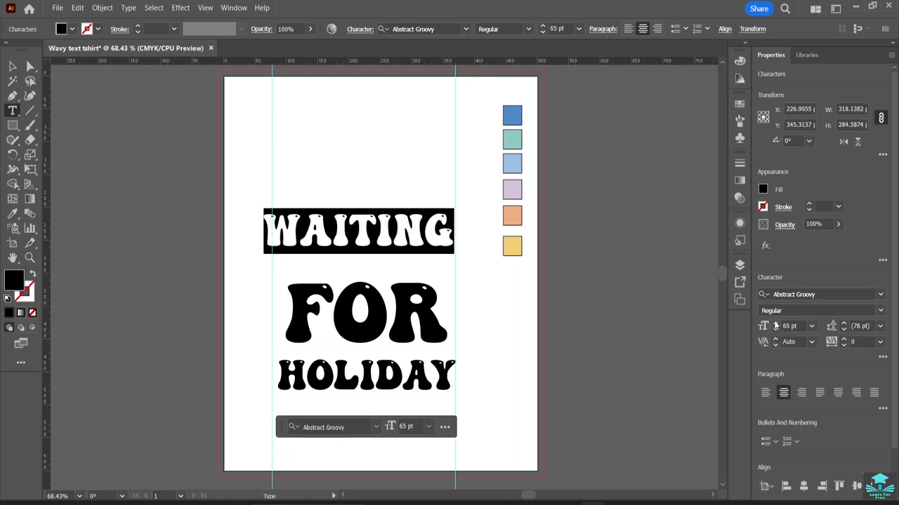
pyautogui.click(775, 325)
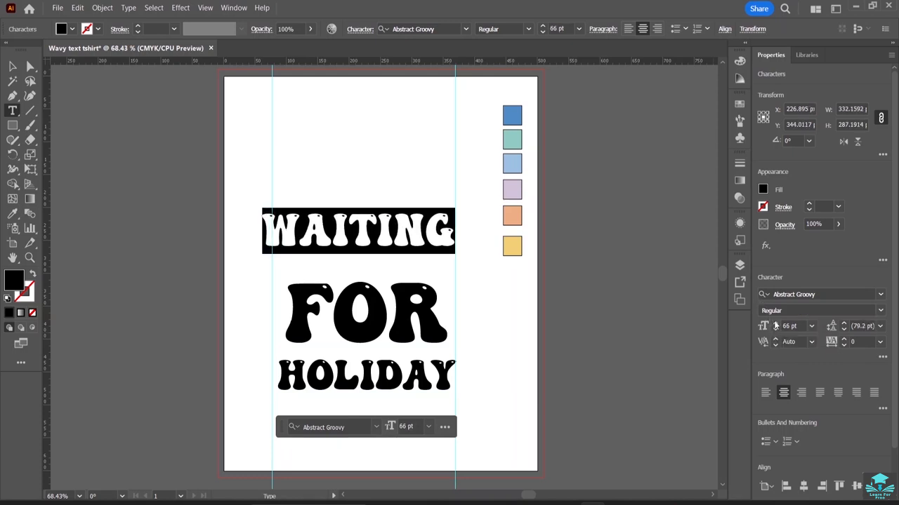
pyautogui.click(776, 333)
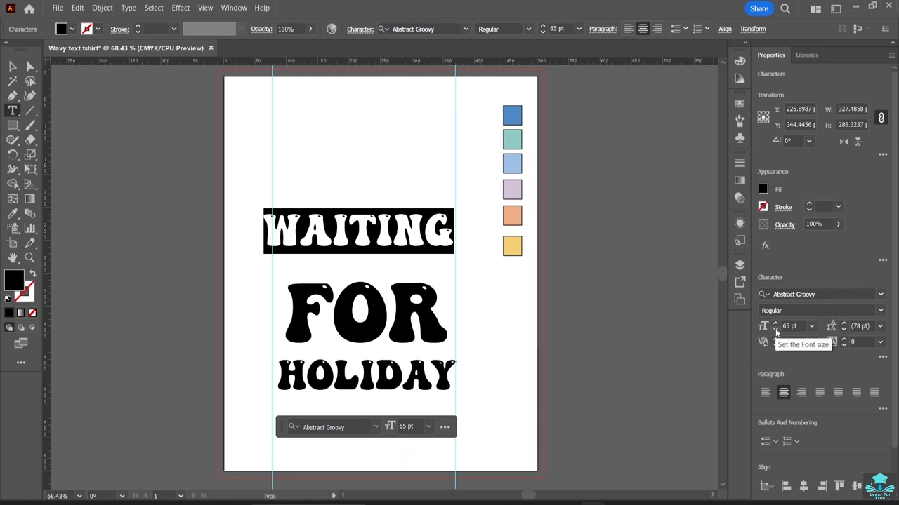
pyautogui.click(776, 332)
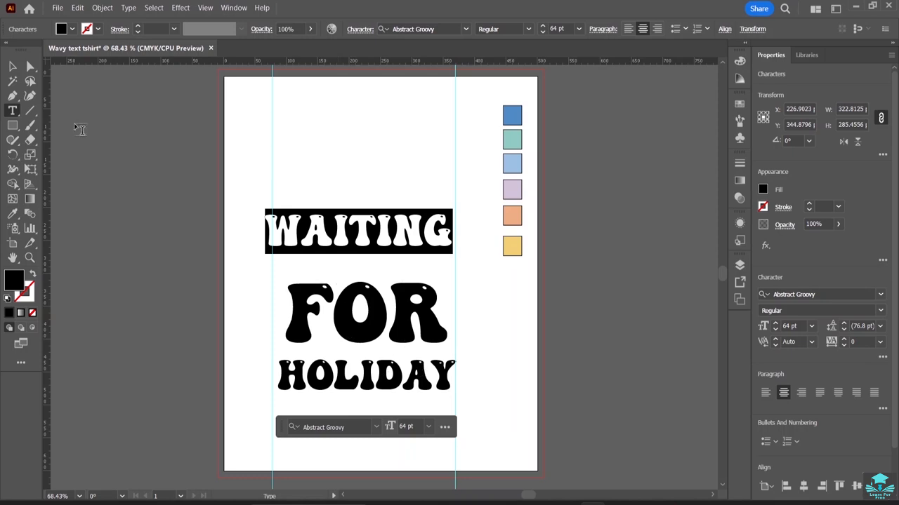
# Select all three text lines and increase the leading to 101 pt.
pyautogui.click(12, 66)
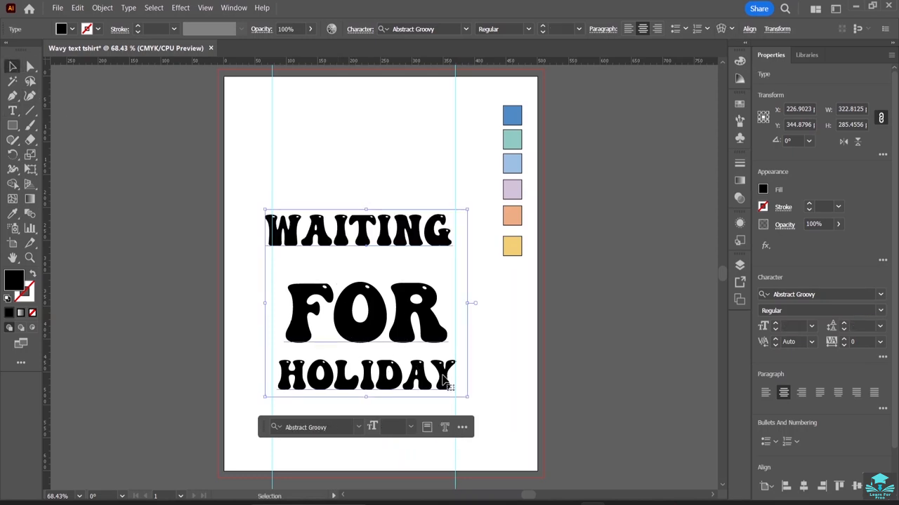
pyautogui.click(12, 110)
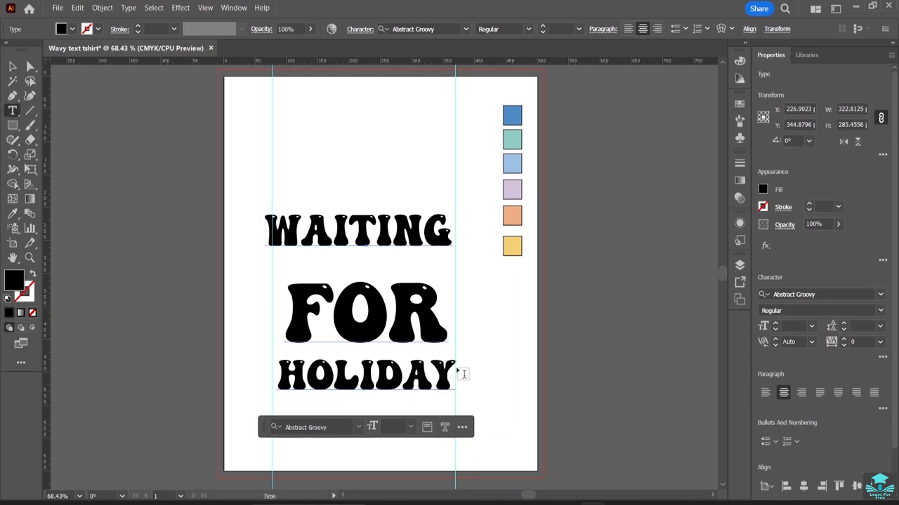
pyautogui.moveTo(455, 375); pyautogui.dragTo(271, 257)
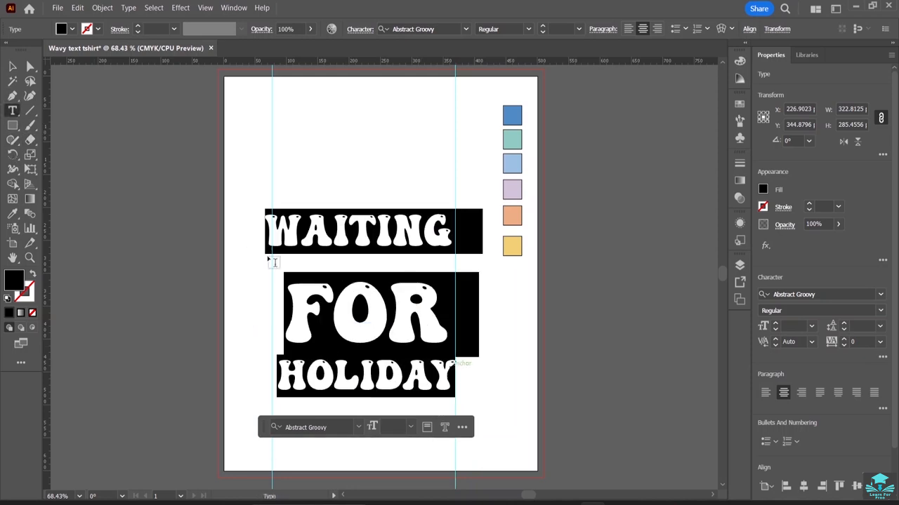
pyautogui.click(844, 330)
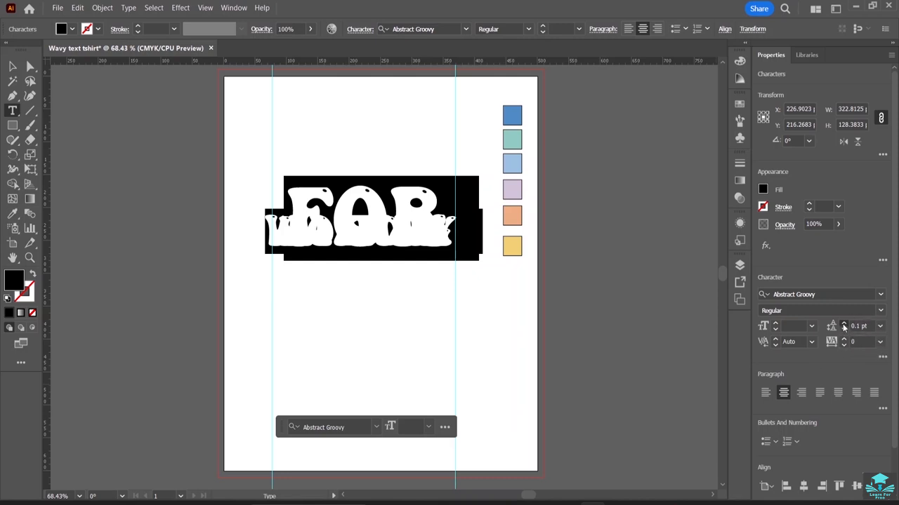
pyautogui.click(844, 324)
pyautogui.click(844, 324)
pyautogui.click(844, 325)
pyautogui.click(844, 324)
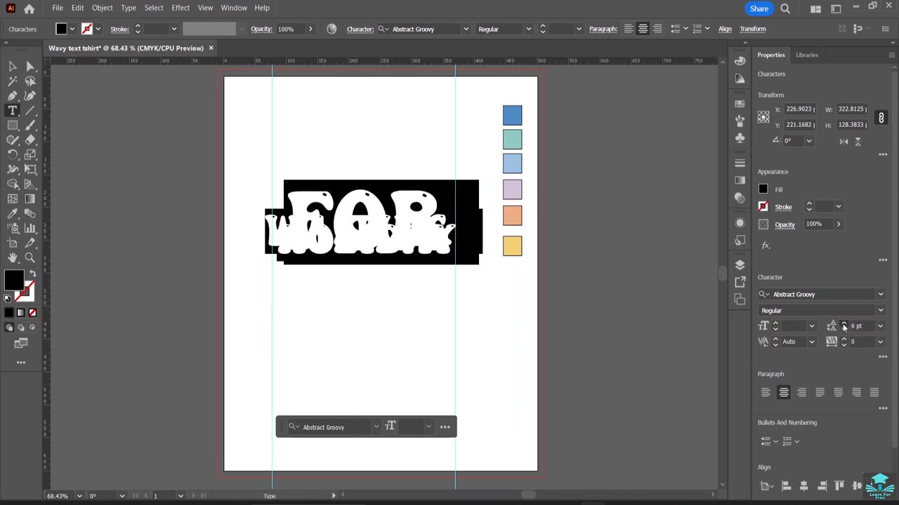
pyautogui.click(844, 324)
pyautogui.click(844, 324)
pyautogui.click(844, 325)
pyautogui.click(844, 325)
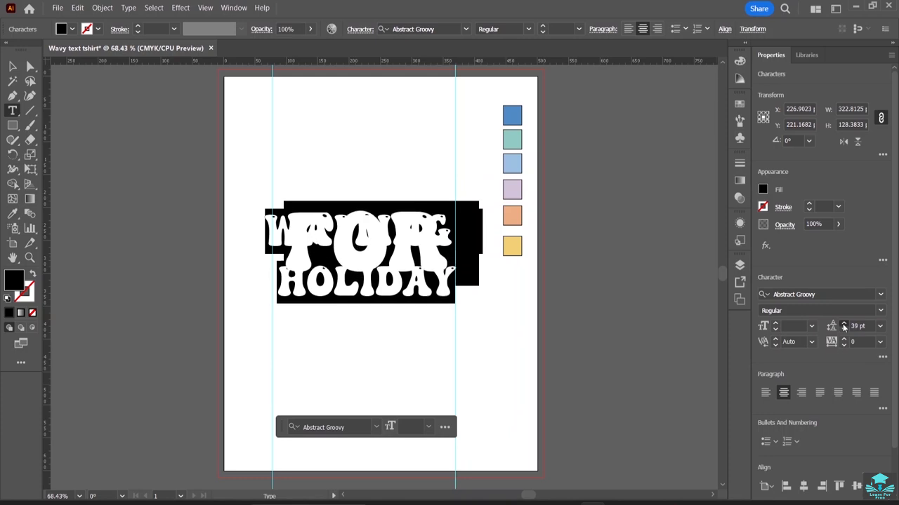
pyautogui.click(844, 325)
pyautogui.click(844, 325)
pyautogui.click(844, 325)
pyautogui.click(843, 325)
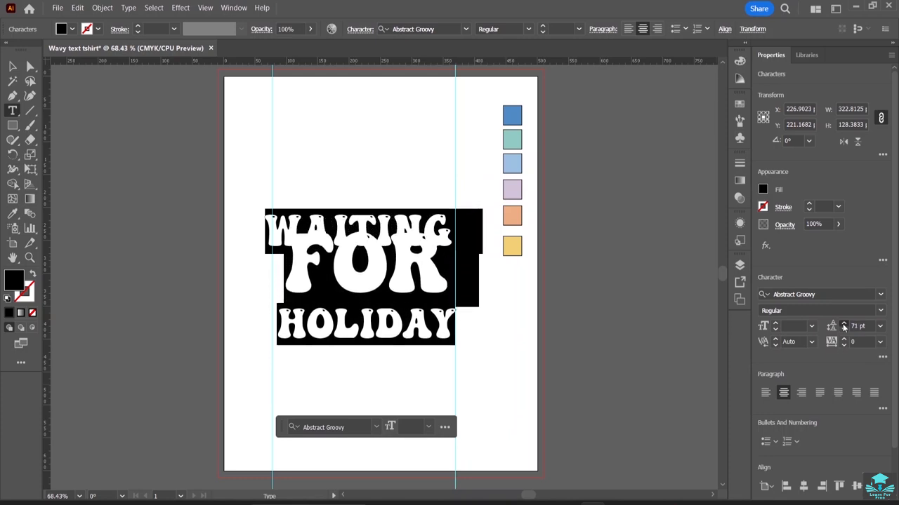
pyautogui.click(844, 325)
pyautogui.click(844, 325)
pyautogui.click(844, 325)
pyautogui.click(844, 325)
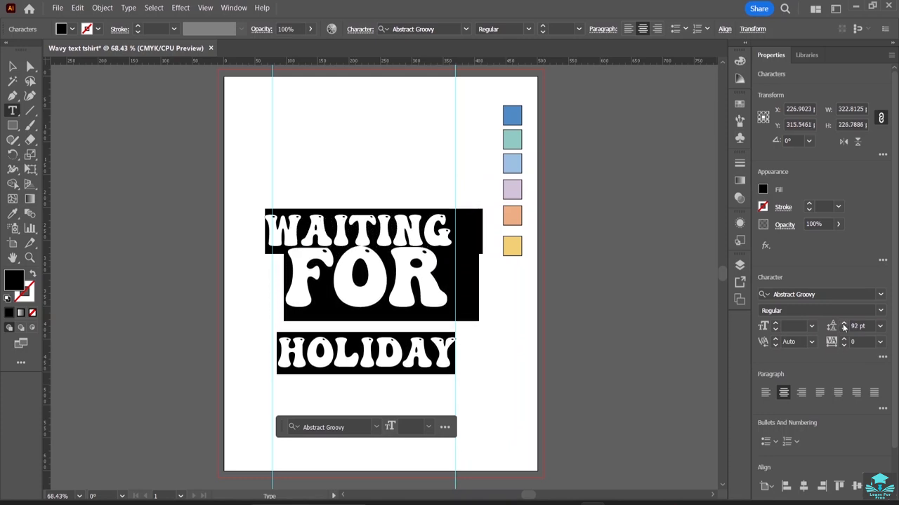
pyautogui.click(844, 325)
pyautogui.click(844, 326)
pyautogui.click(844, 323)
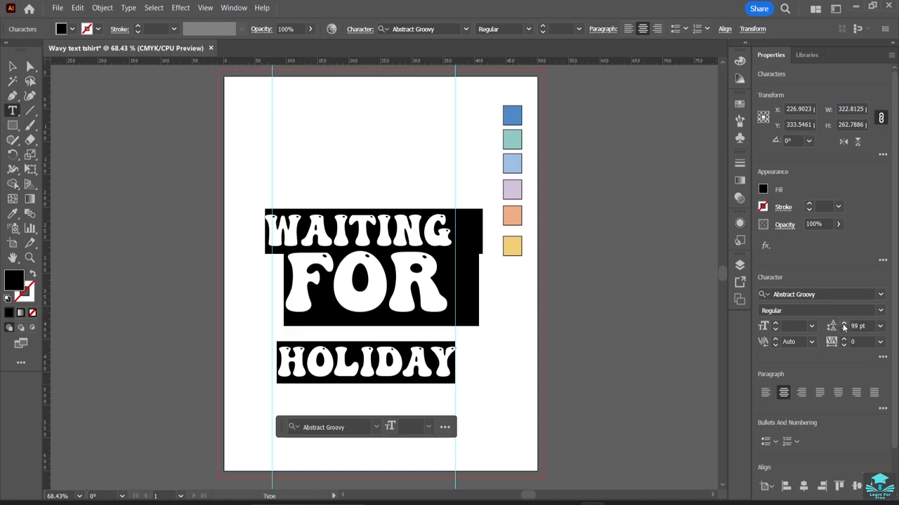
pyautogui.click(844, 323)
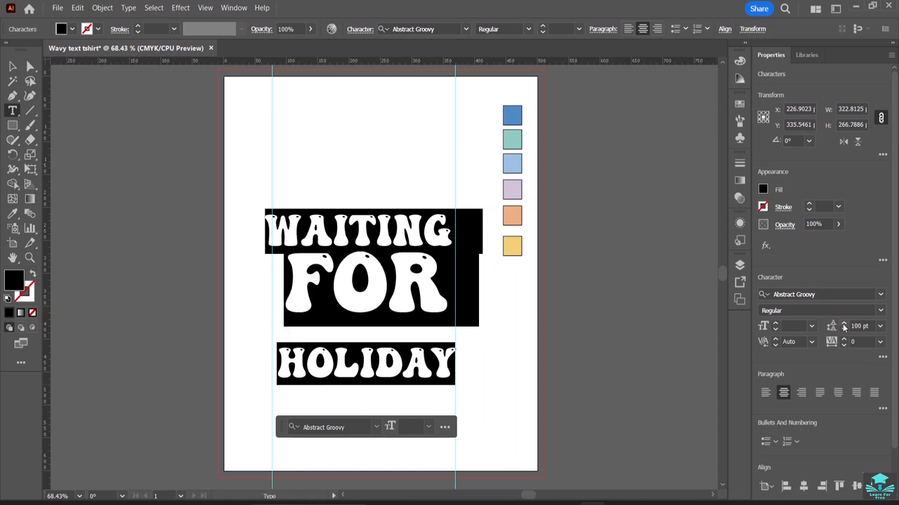
pyautogui.click(844, 323)
pyautogui.keyDown('ctrl'); pyautogui.click(173, 325); pyautogui.keyUp('ctrl')
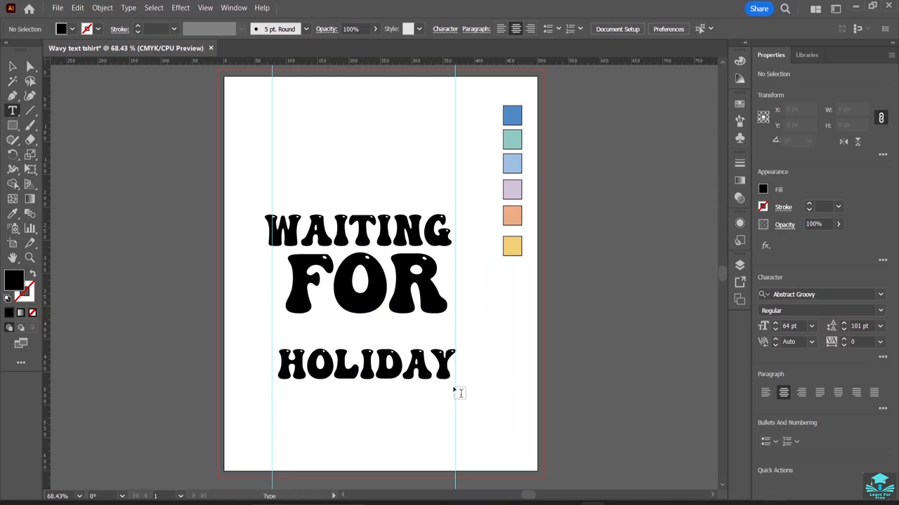
# Select the HOLIDAY line and reduce its leading to 60 pt.
pyautogui.moveTo(452, 370); pyautogui.dragTo(290, 356)
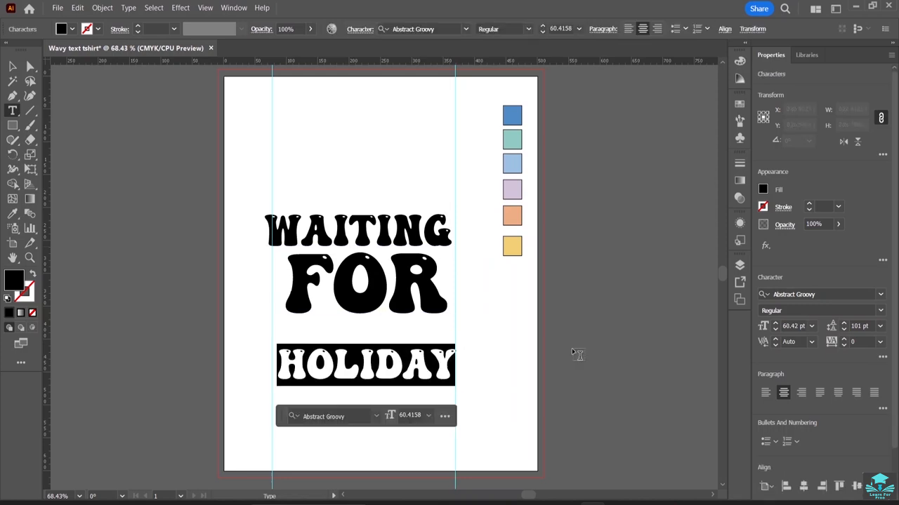
pyautogui.click(843, 325)
pyautogui.click(843, 325)
pyautogui.moveTo(843, 330); pyautogui.dragTo(843, 330)
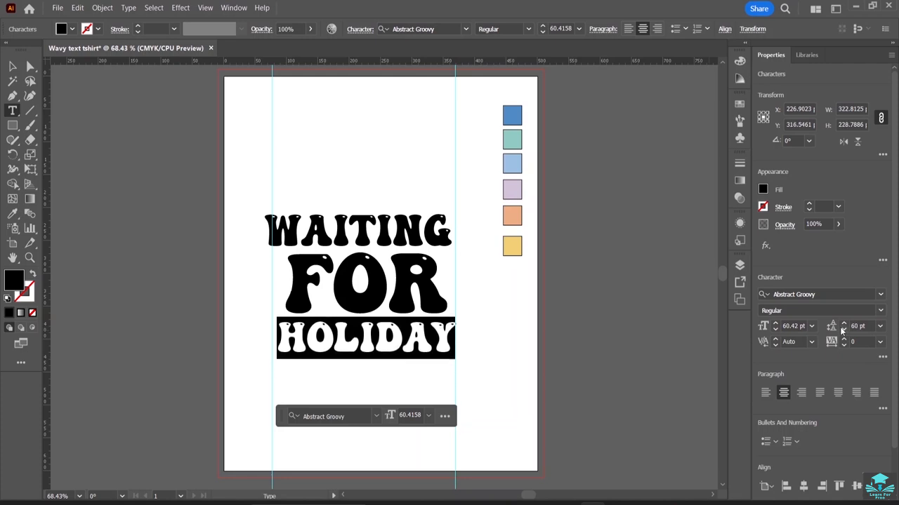
# Select the FOR line and reduce its leading to 96 pt.
pyautogui.click(345, 200)
pyautogui.moveTo(452, 231); pyautogui.dragTo(265, 232)
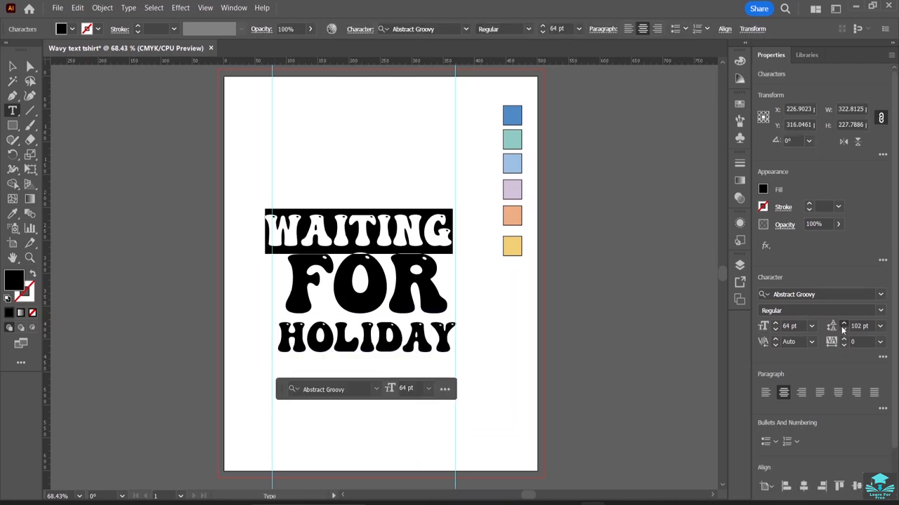
pyautogui.moveTo(843, 324); pyautogui.dragTo(843, 325)
pyautogui.moveTo(449, 279); pyautogui.dragTo(320, 274)
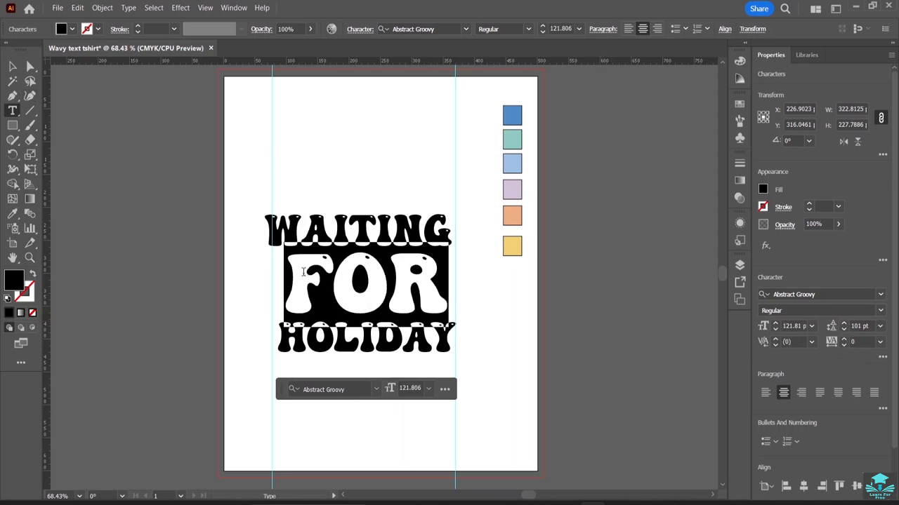
pyautogui.click(844, 329)
pyautogui.click(843, 329)
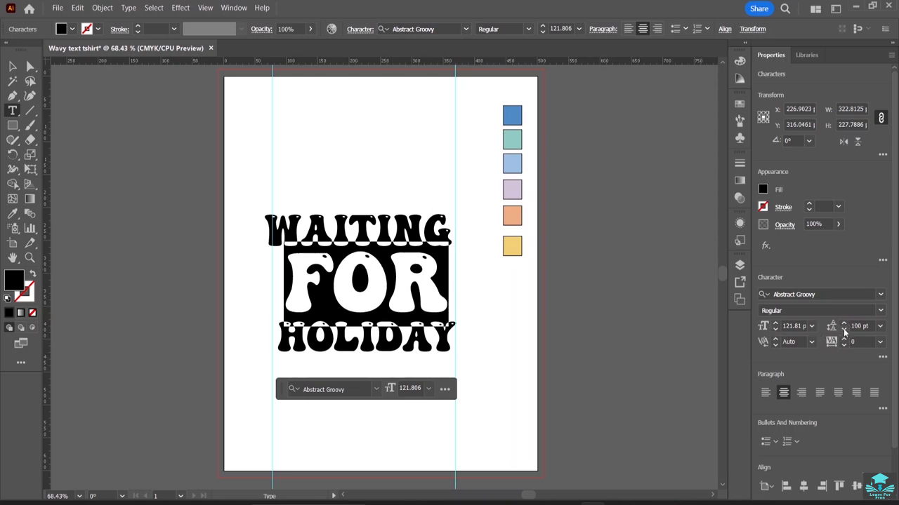
pyautogui.click(843, 329)
pyautogui.click(843, 329)
pyautogui.click(843, 329)
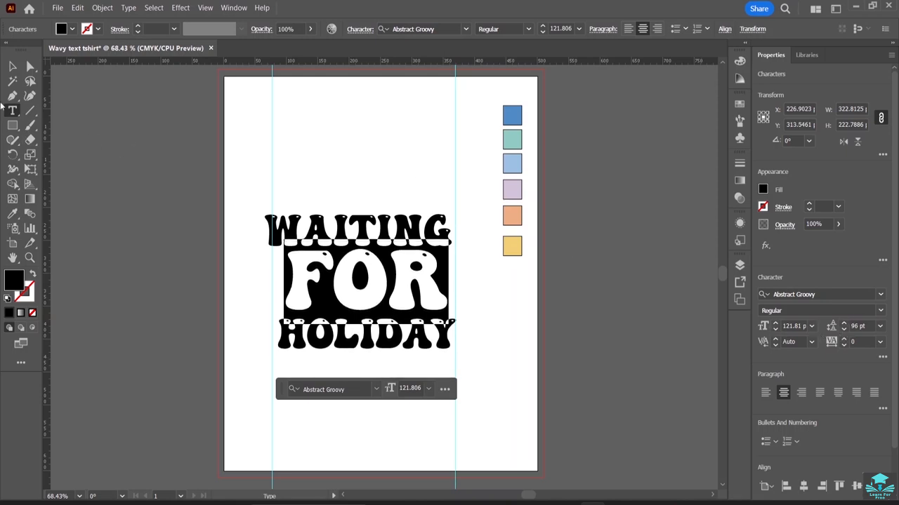
# Delete both vertical guides from the artboard.
pyautogui.click(12, 66)
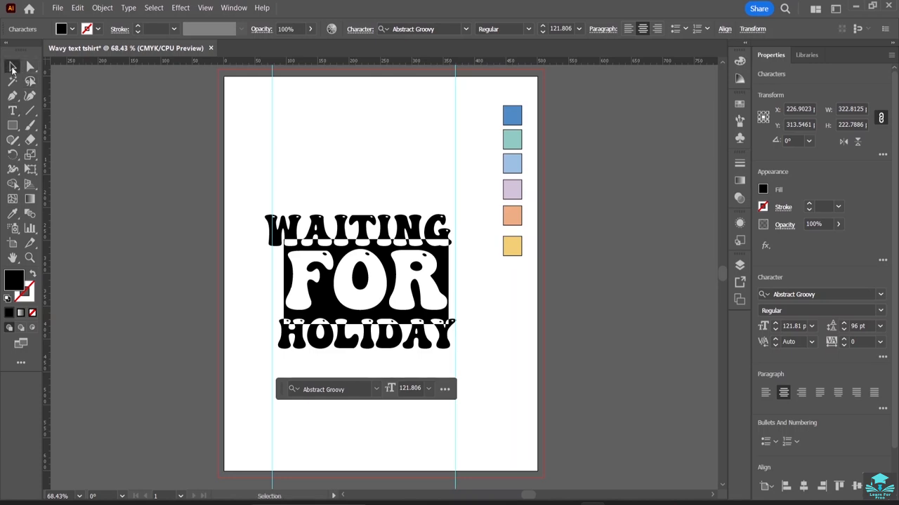
pyautogui.click(269, 192)
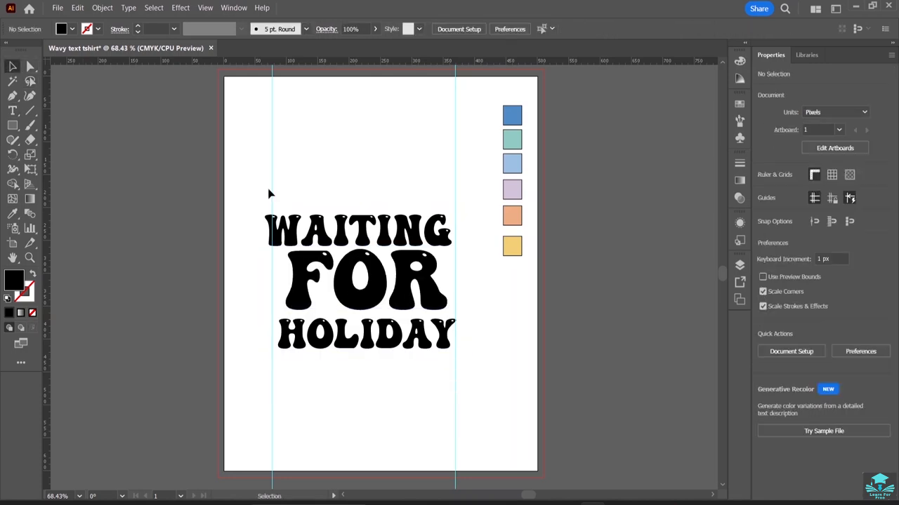
pyautogui.click(273, 134)
pyautogui.press('Delete')
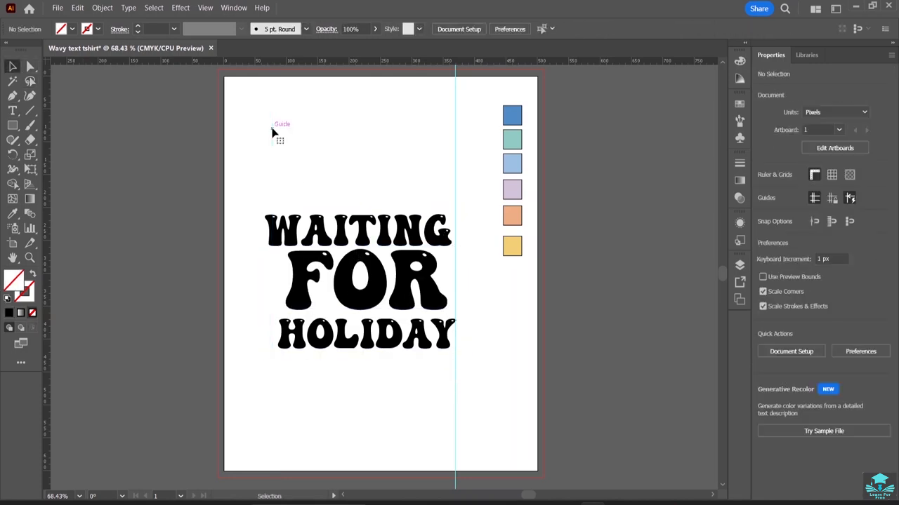
pyautogui.click(456, 146)
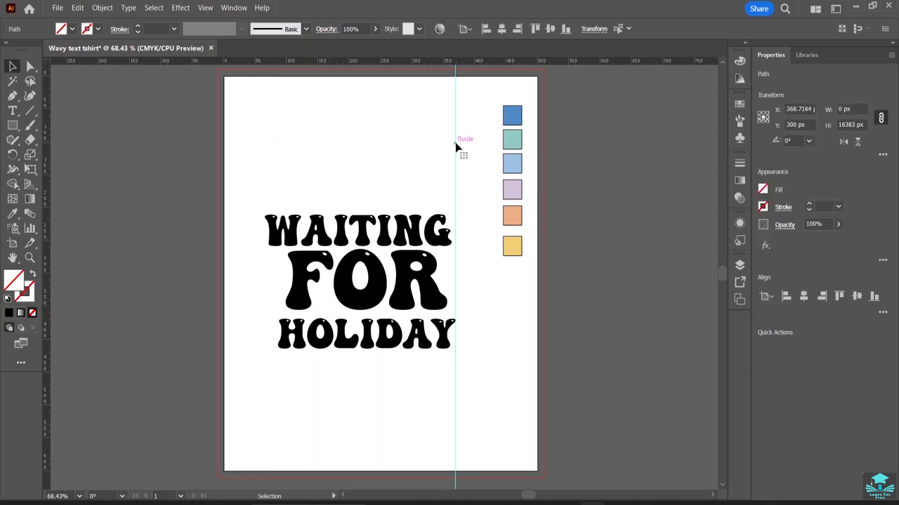
pyautogui.press('Delete')
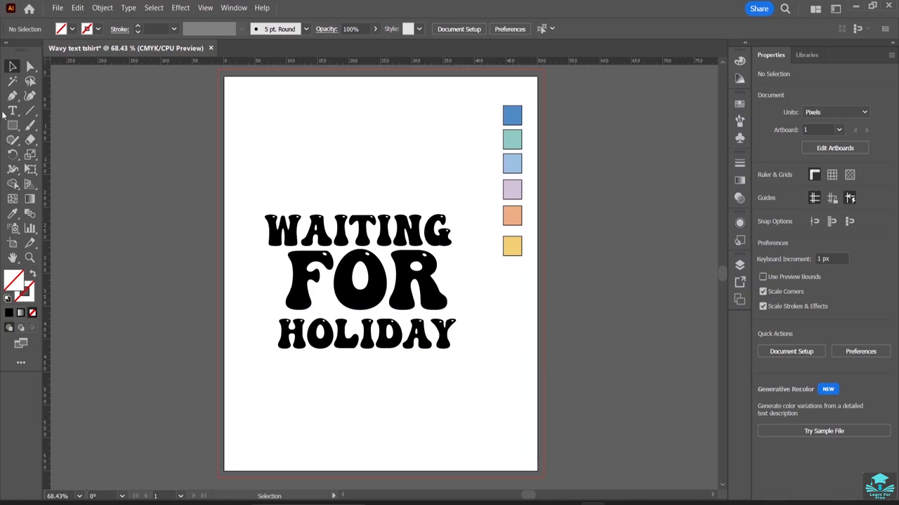
# Select the W of WAITING and set its fill colour to hex 0093E9 copied from the palette notes.
pyautogui.press('t')
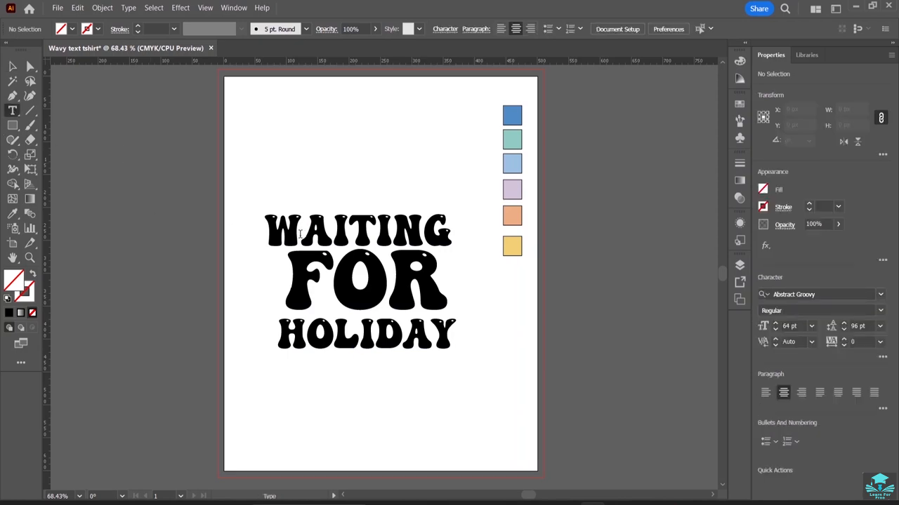
pyautogui.moveTo(300, 234); pyautogui.dragTo(265, 235)
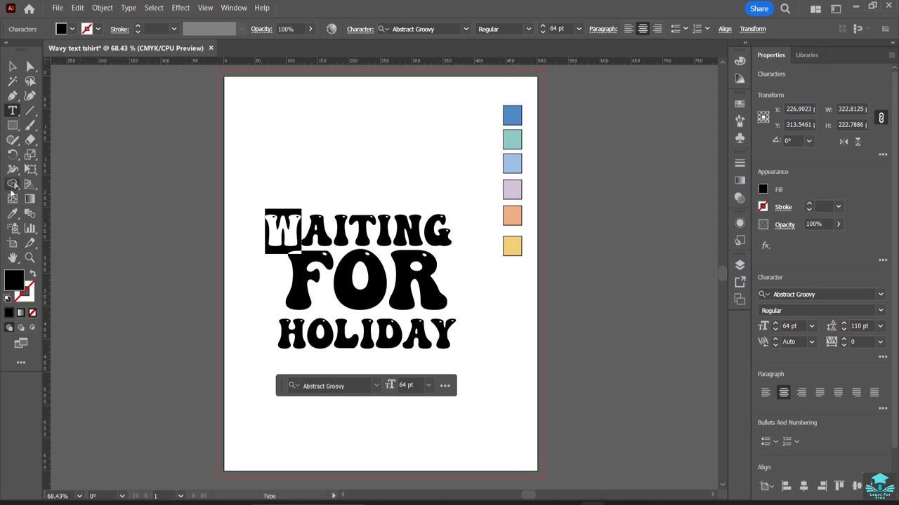
pyautogui.doubleClick(13, 282)
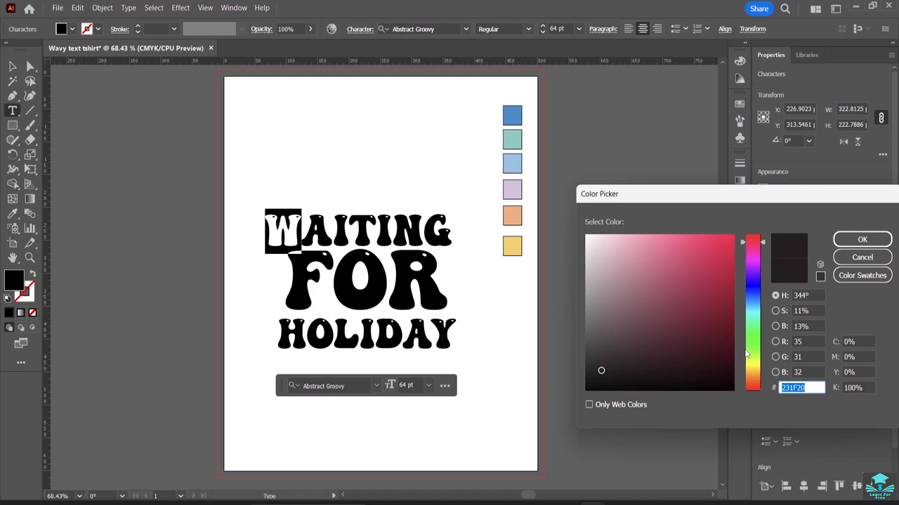
pyautogui.press('BackSpace')
pyautogui.hotkey('alt', 'Tab')
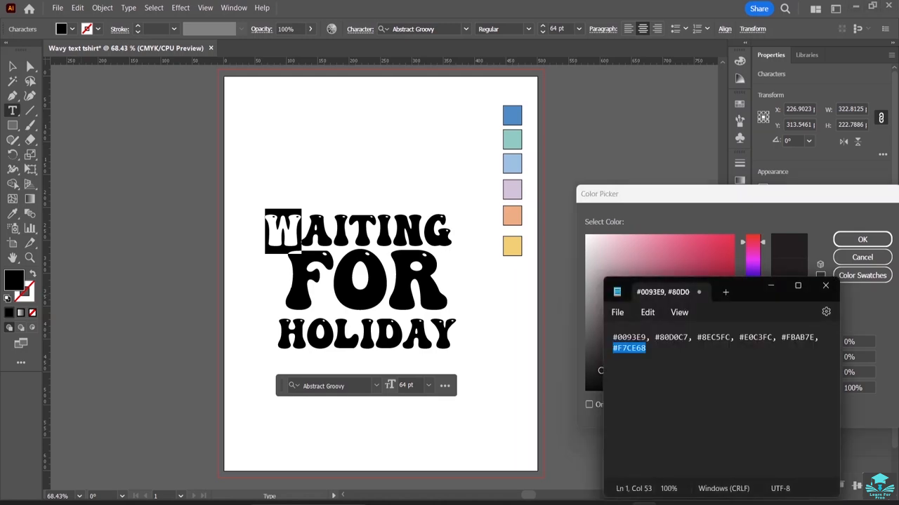
pyautogui.doubleClick(640, 338)
pyautogui.hotkey('ctrl', 'c')
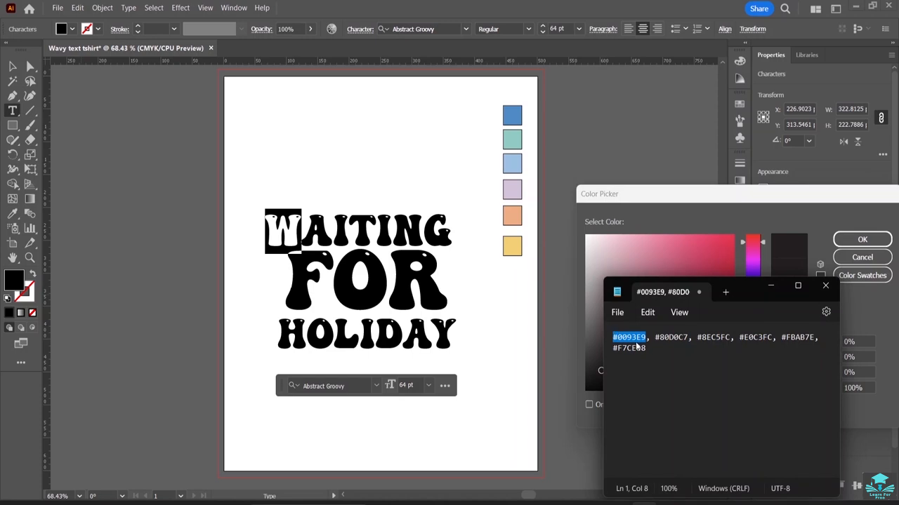
pyautogui.click(772, 287)
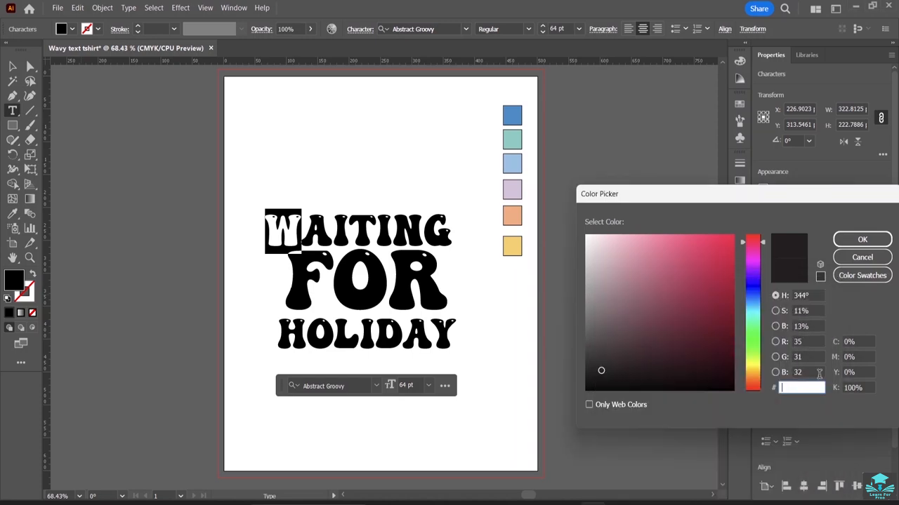
pyautogui.hotkey('ctrl', 'v')
pyautogui.click(858, 240)
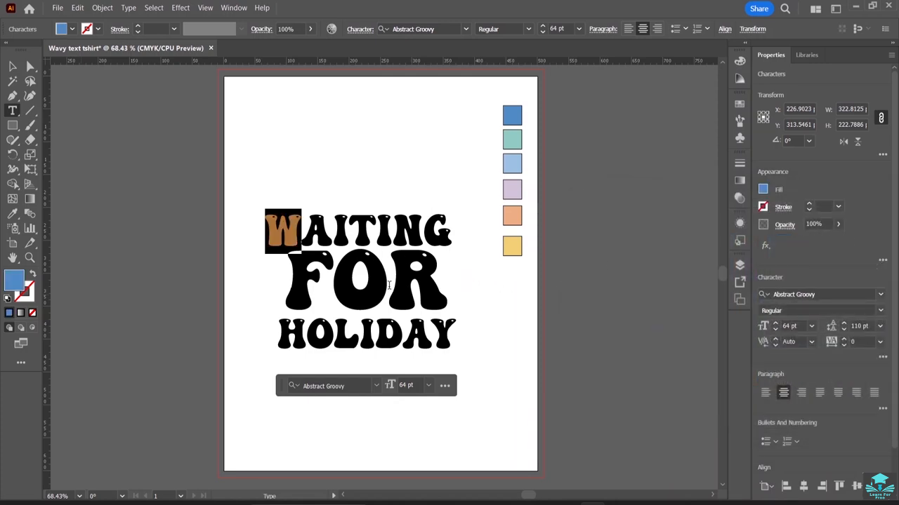
# Select the O of FOR and set its fill colour to hex 0093E9.
pyautogui.moveTo(388, 284); pyautogui.dragTo(353, 284)
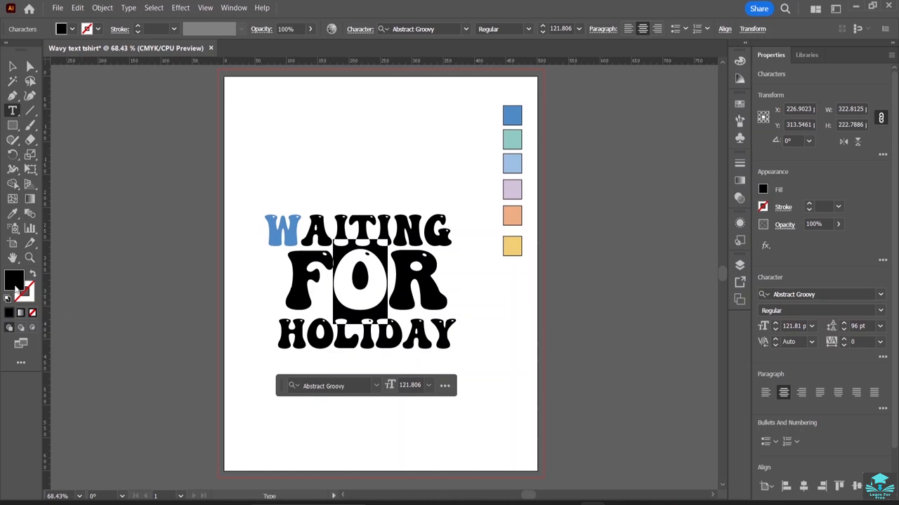
pyautogui.doubleClick(16, 285)
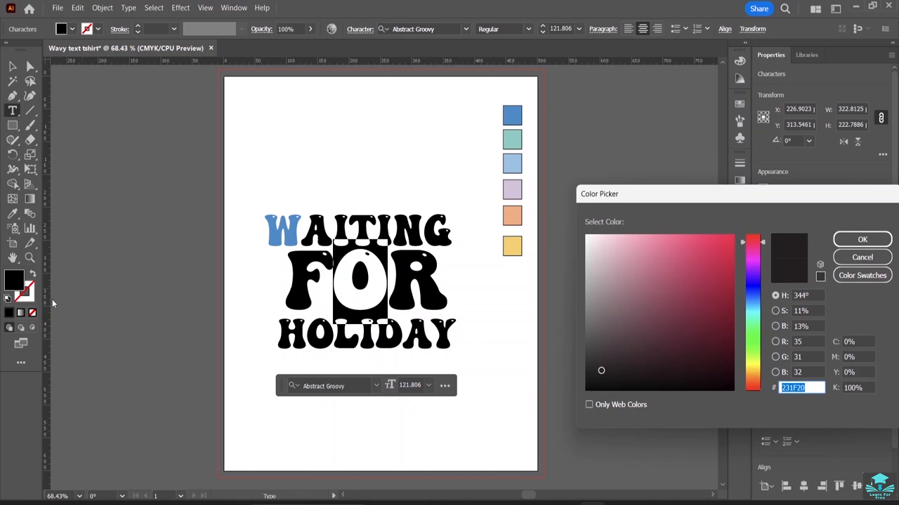
pyautogui.press('Return')
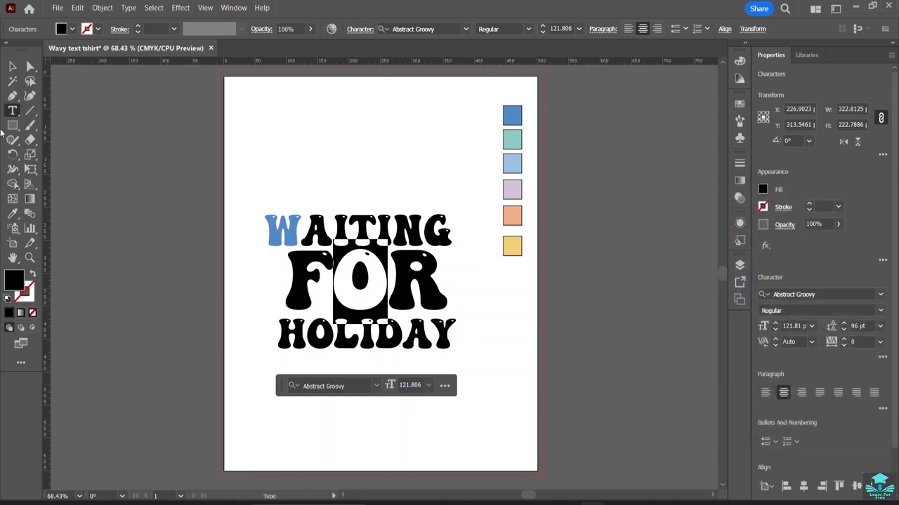
pyautogui.click(12, 66)
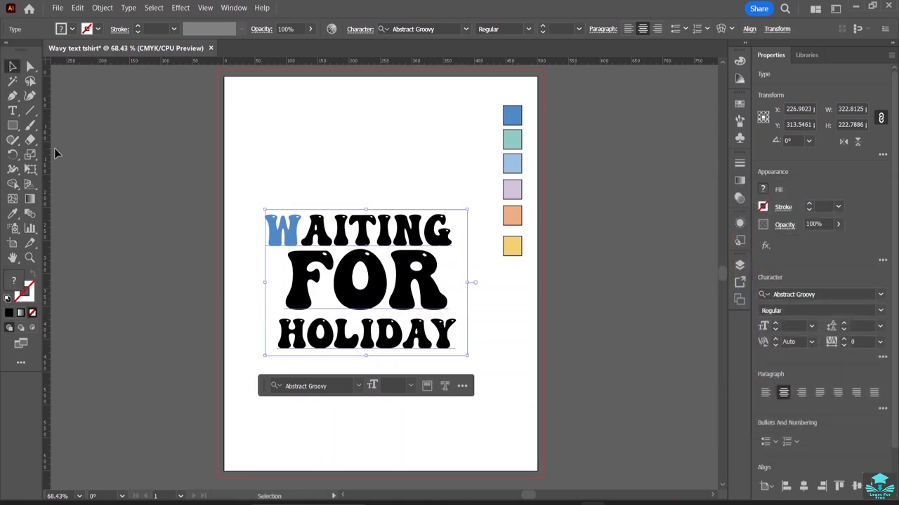
pyautogui.doubleClick(386, 288)
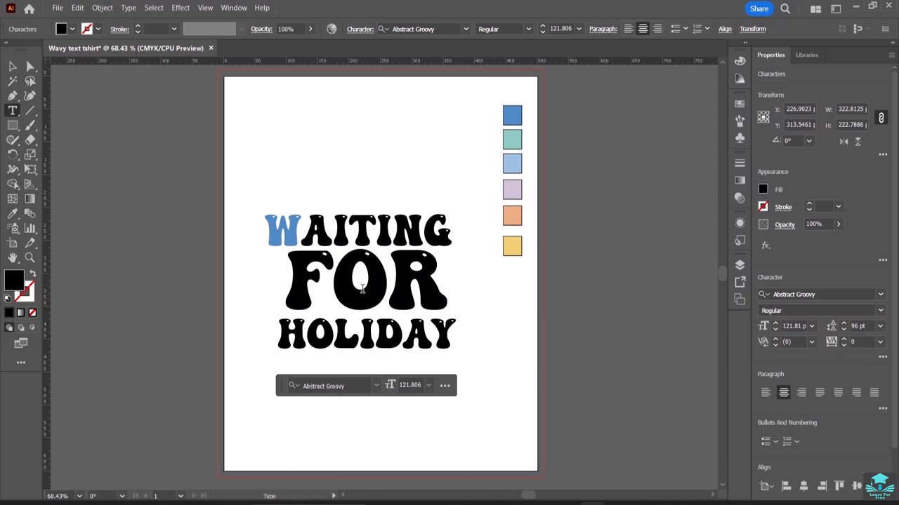
pyautogui.moveTo(362, 289); pyautogui.dragTo(356, 286)
pyautogui.click(646, 504)
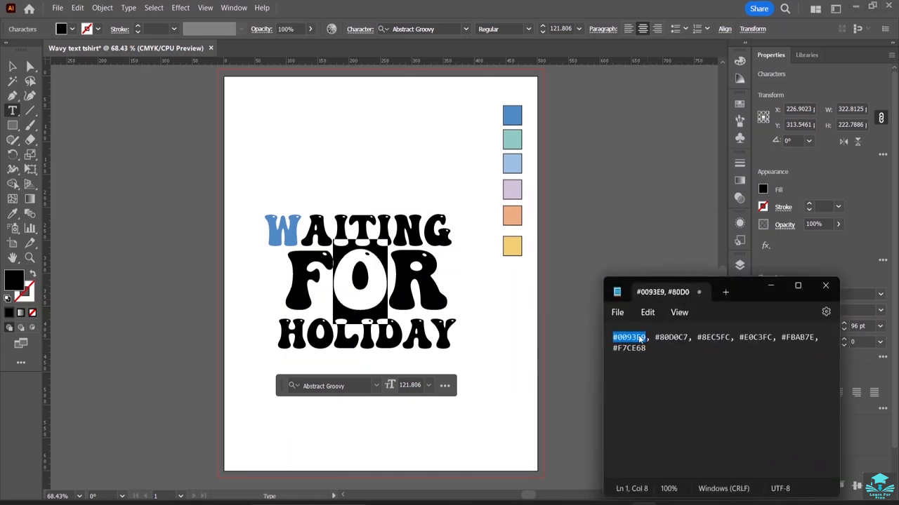
pyautogui.doubleClick(19, 280)
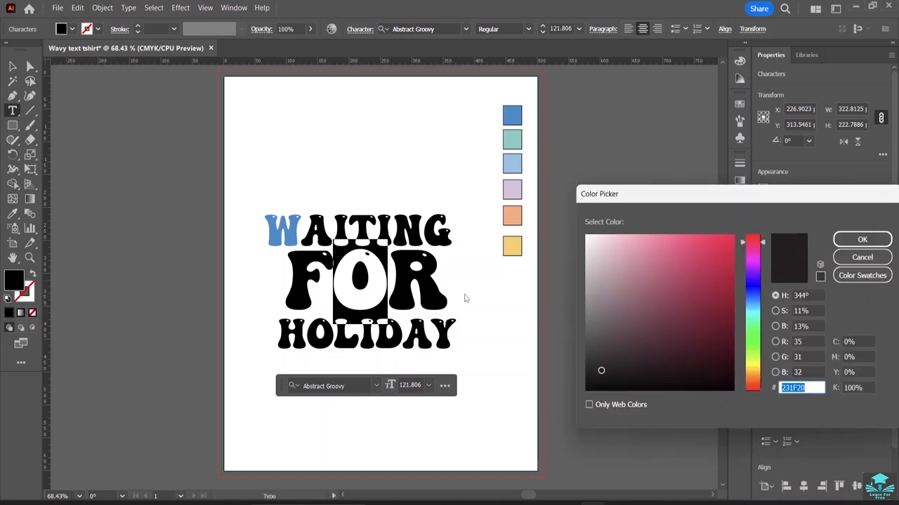
pyautogui.hotkey('ctrl', 'v')
pyautogui.press('Return')
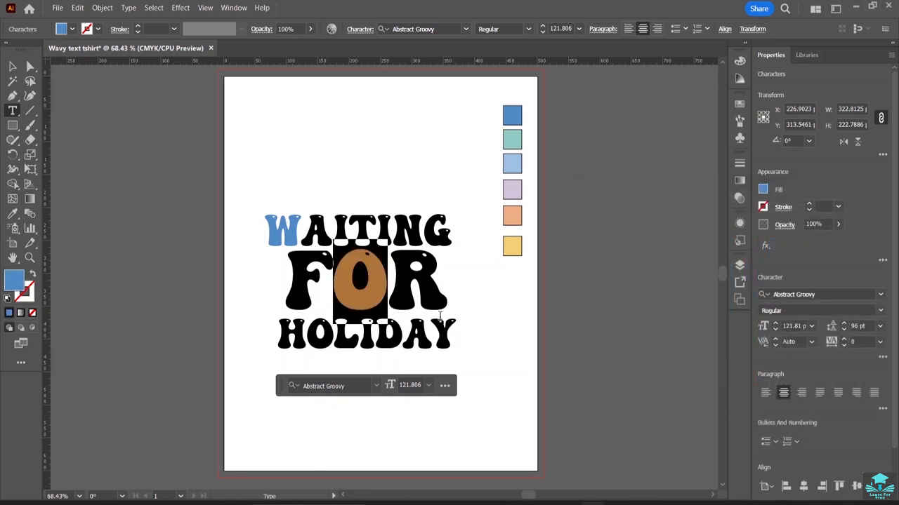
# Select the A of HOLIDAY and set its fill colour to hex 0093E9.
pyautogui.moveTo(427, 343); pyautogui.dragTo(403, 343)
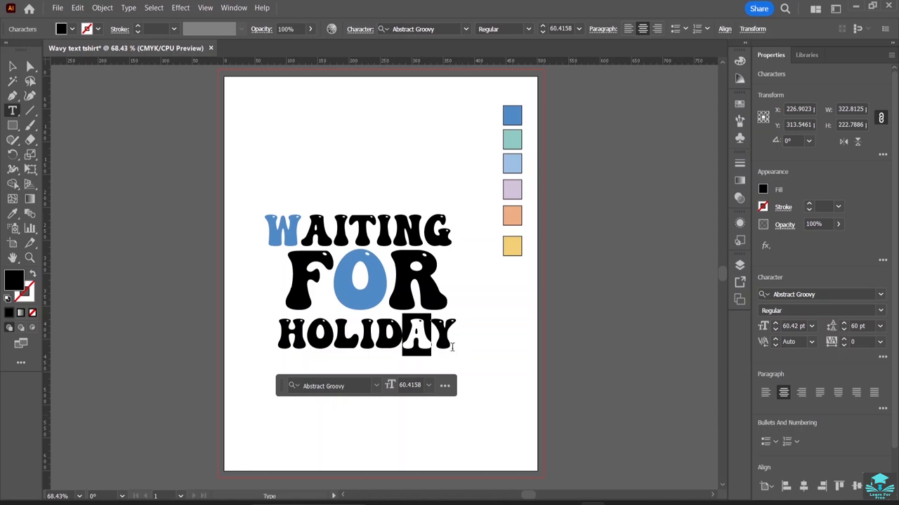
pyautogui.click(616, 498)
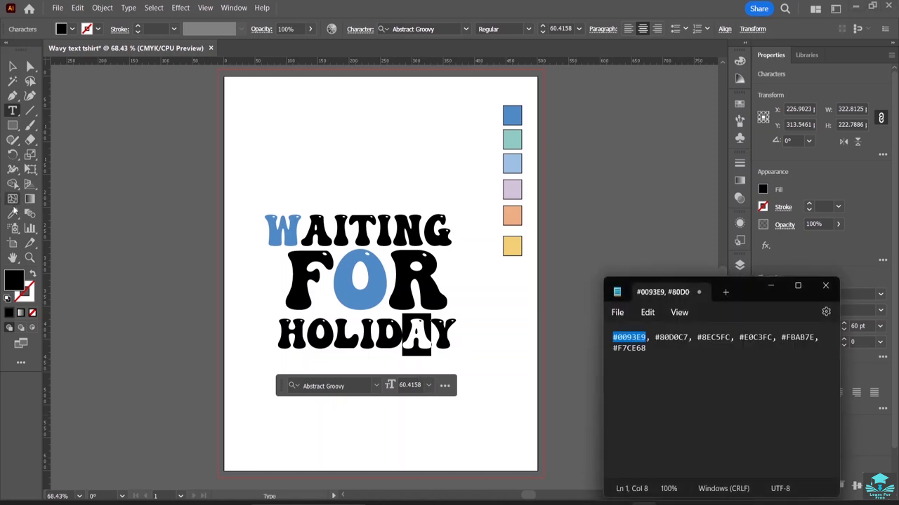
pyautogui.doubleClick(14, 282)
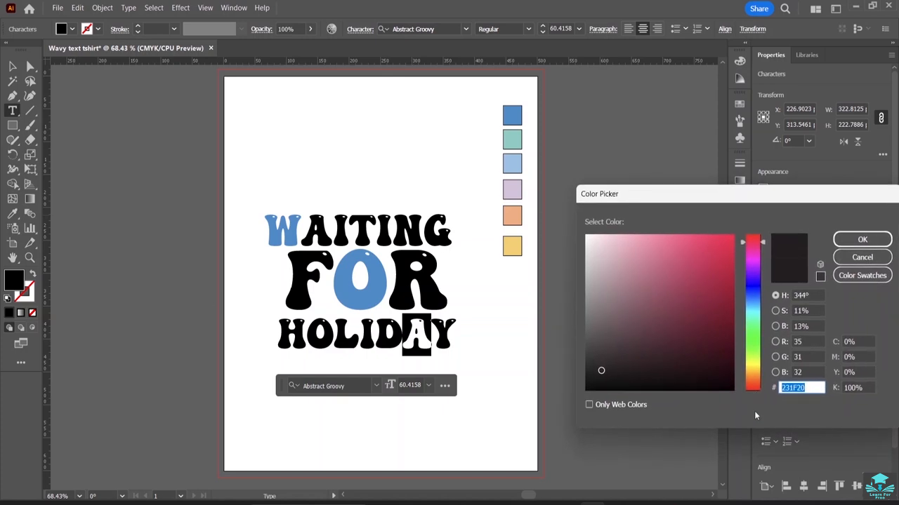
pyautogui.hotkey('ctrl', 'v')
pyautogui.press('Return')
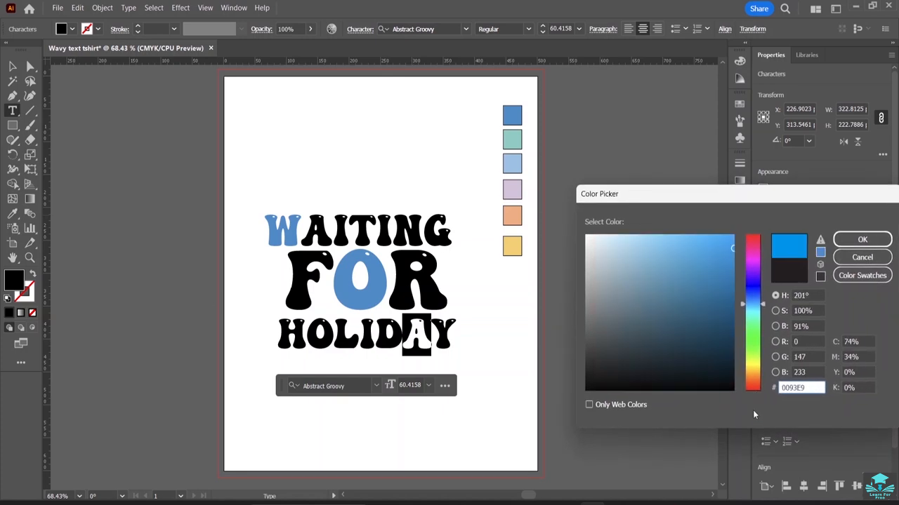
pyautogui.press('Return')
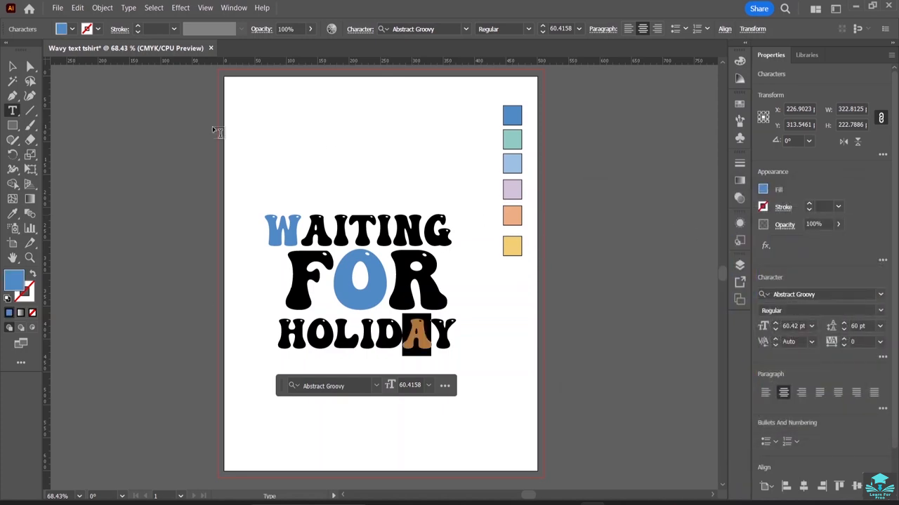
# Select the N of WAITING, set its fill colour to hex 0093E9, and leave text editing.
pyautogui.moveTo(421, 234); pyautogui.dragTo(405, 231)
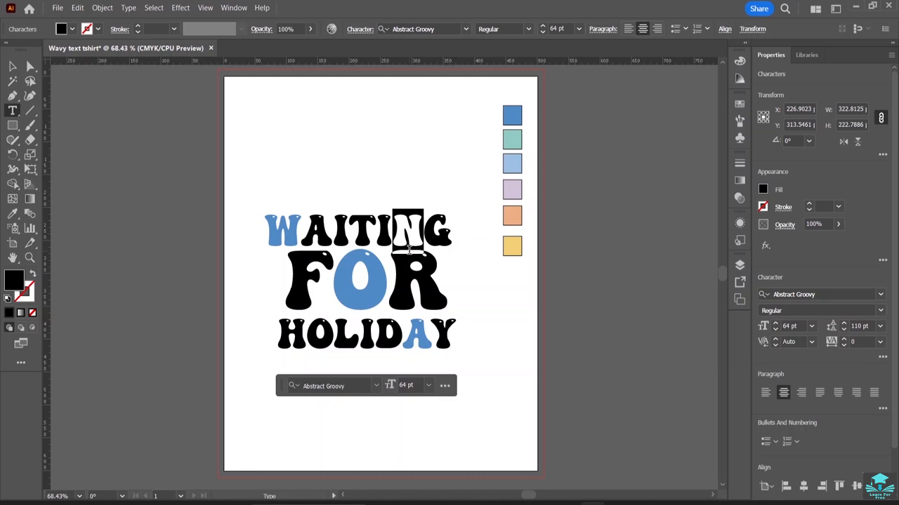
pyautogui.click(623, 501)
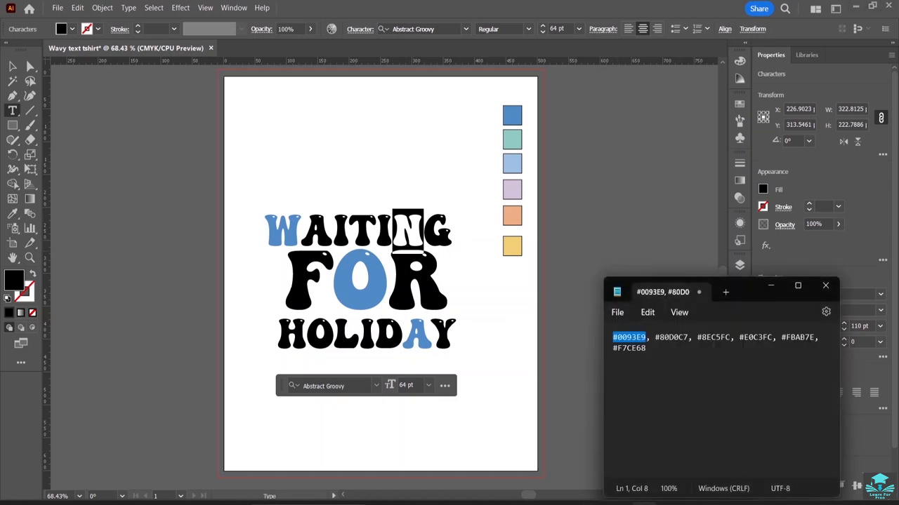
pyautogui.doubleClick(11, 281)
pyautogui.hotkey('ctrl', 'v')
pyautogui.press('Return')
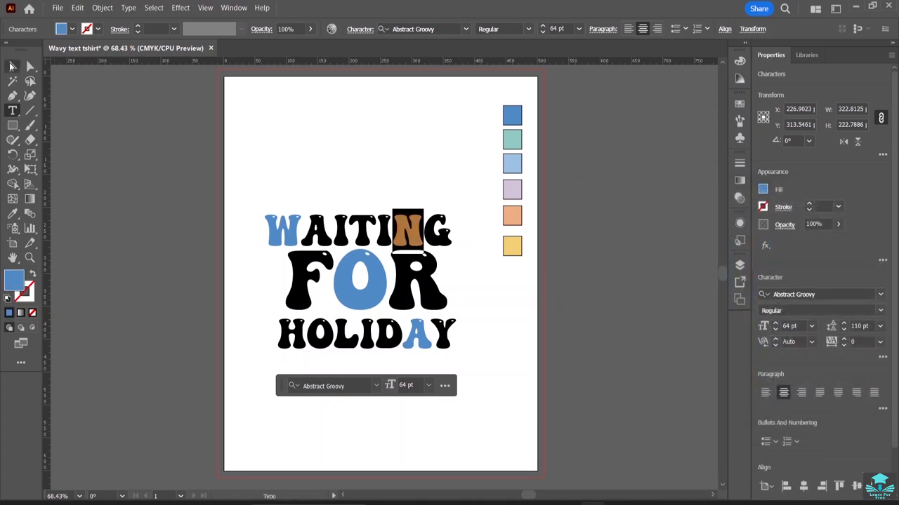
pyautogui.click(12, 66)
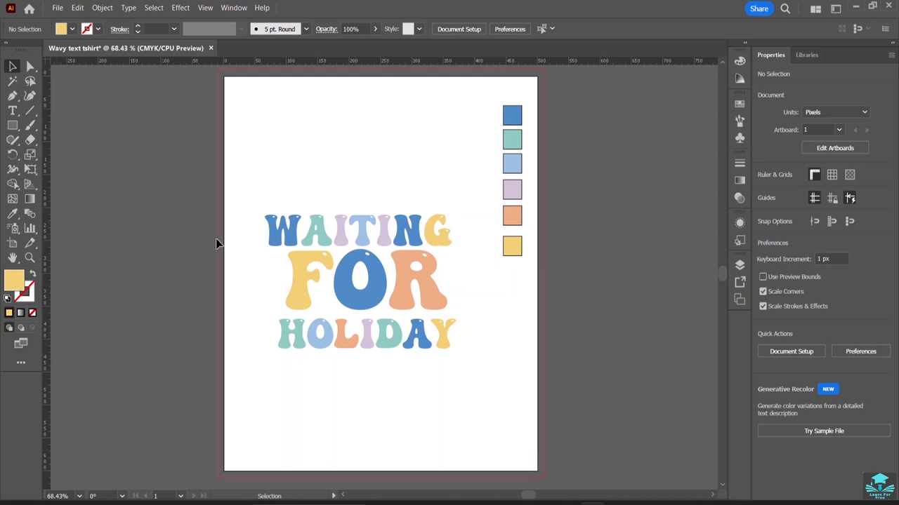
# Set the default fill colour to black, 000000, in the Color Picker.
pyautogui.doubleClick(15, 284)
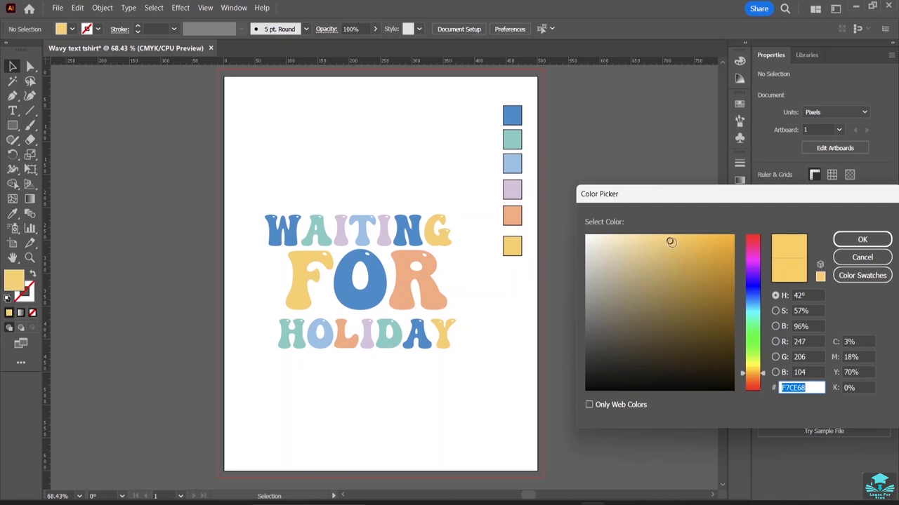
pyautogui.moveTo(668, 242); pyautogui.dragTo(584, 405)
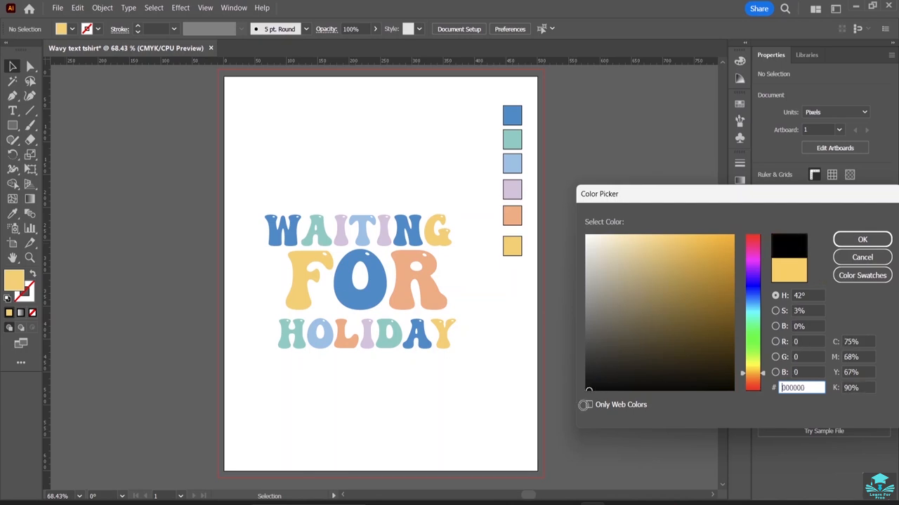
pyautogui.click(862, 239)
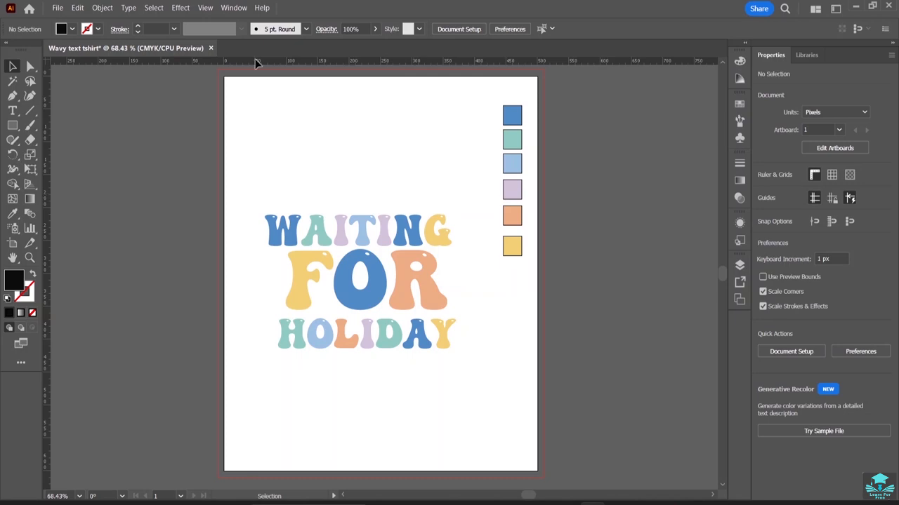
# Open the Appearance panel and enlarge it beside the artboard.
pyautogui.click(234, 8)
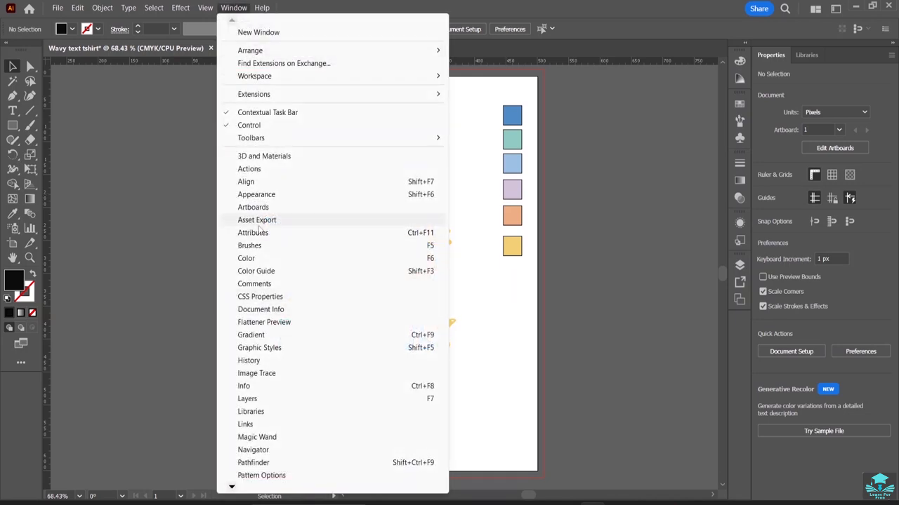
pyautogui.click(255, 195)
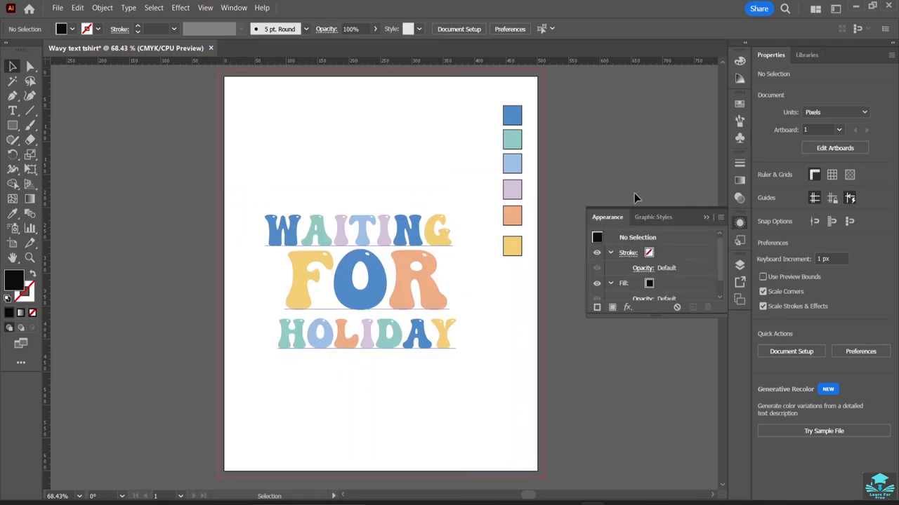
pyautogui.moveTo(687, 220); pyautogui.dragTo(742, 327)
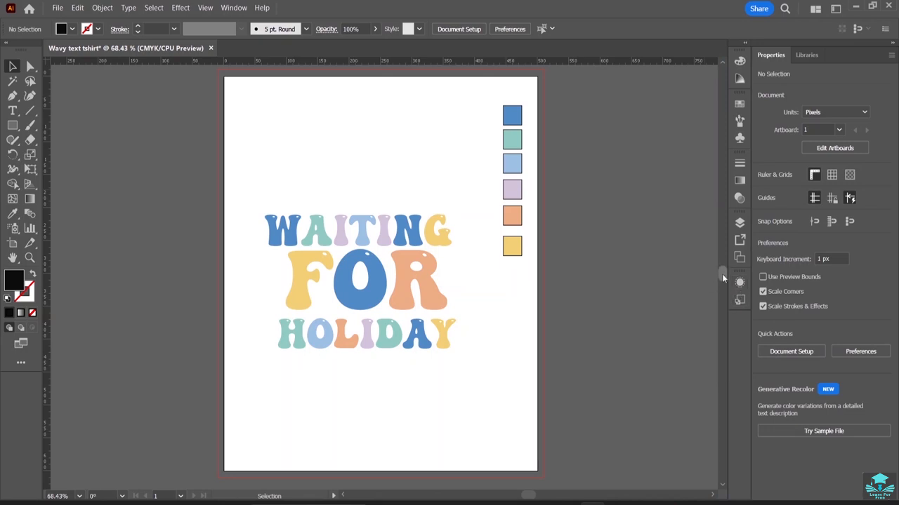
pyautogui.click(738, 282)
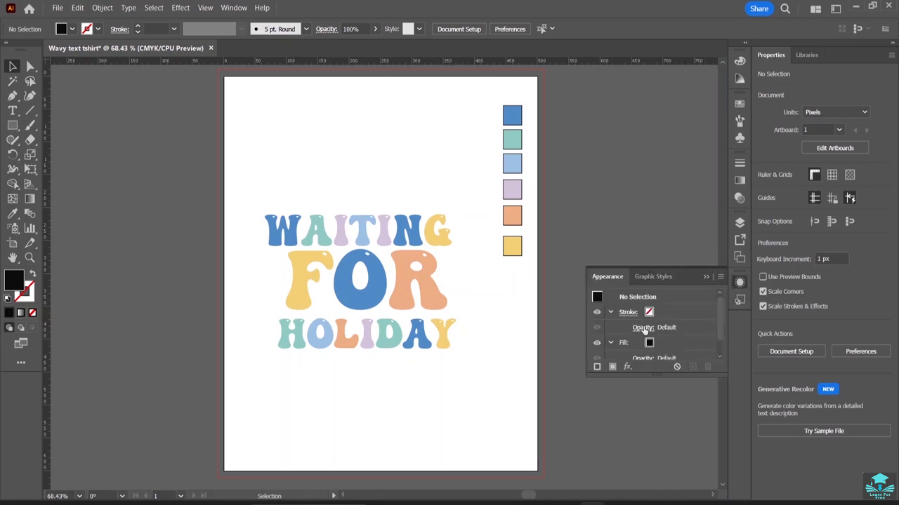
pyautogui.scroll(-1, 646, 330)
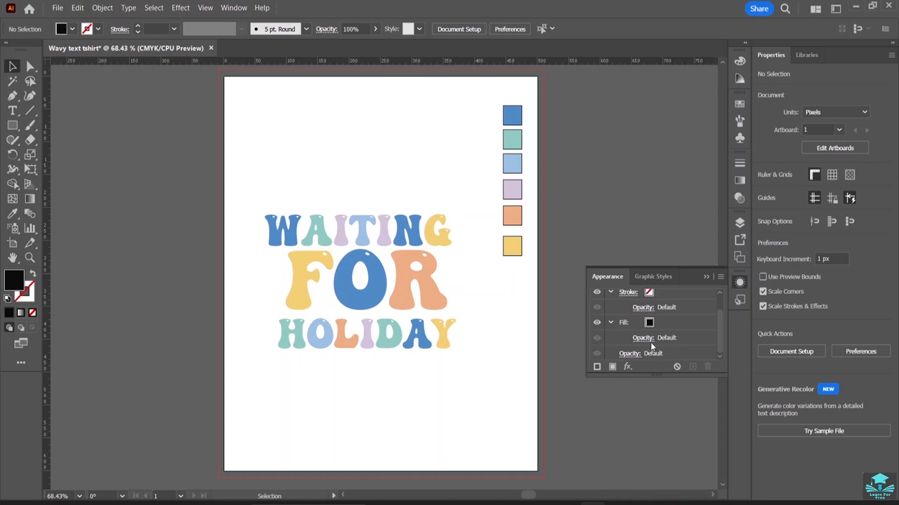
pyautogui.moveTo(656, 376); pyautogui.dragTo(663, 470)
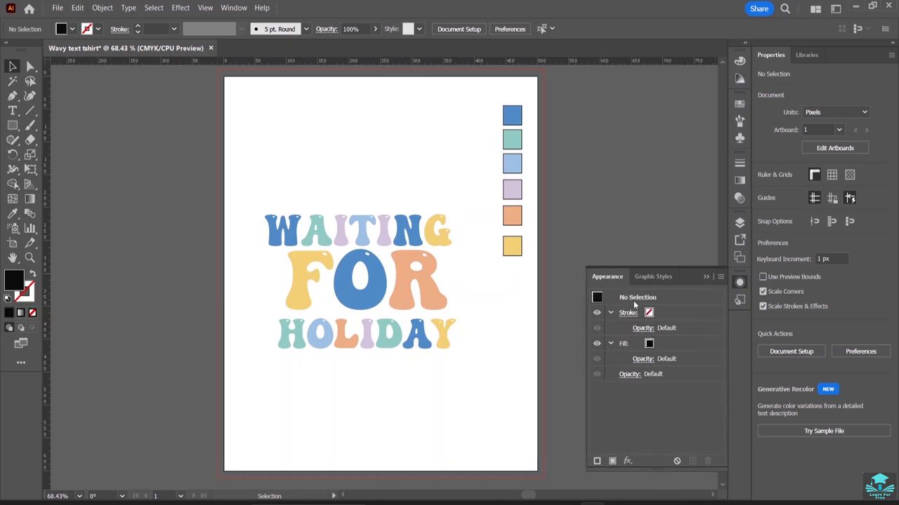
pyautogui.click(647, 277)
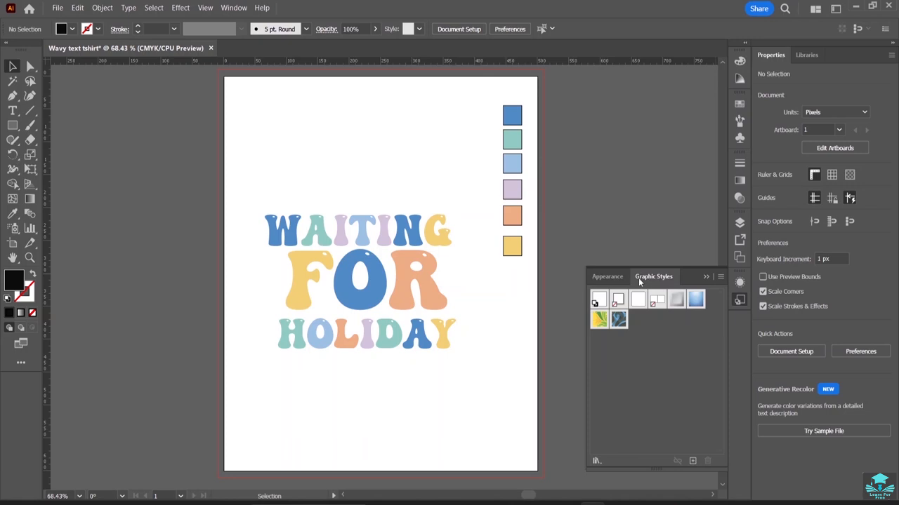
pyautogui.click(619, 277)
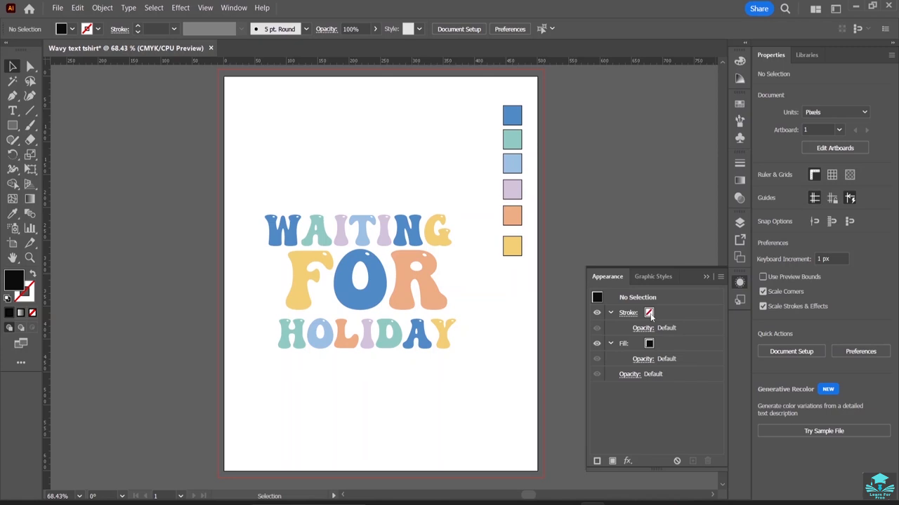
# Select the text object and add a new black stroke of 3 pt in the Appearance panel.
pyautogui.click(597, 461)
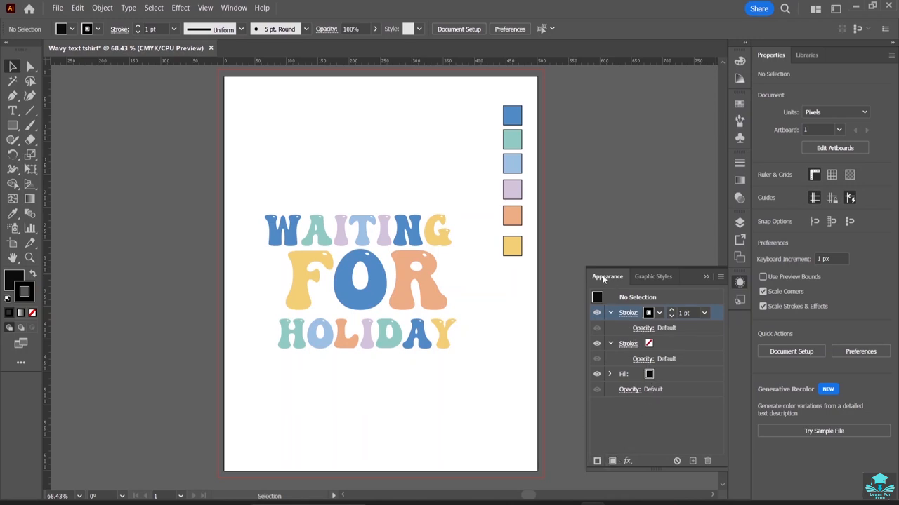
pyautogui.click(375, 261)
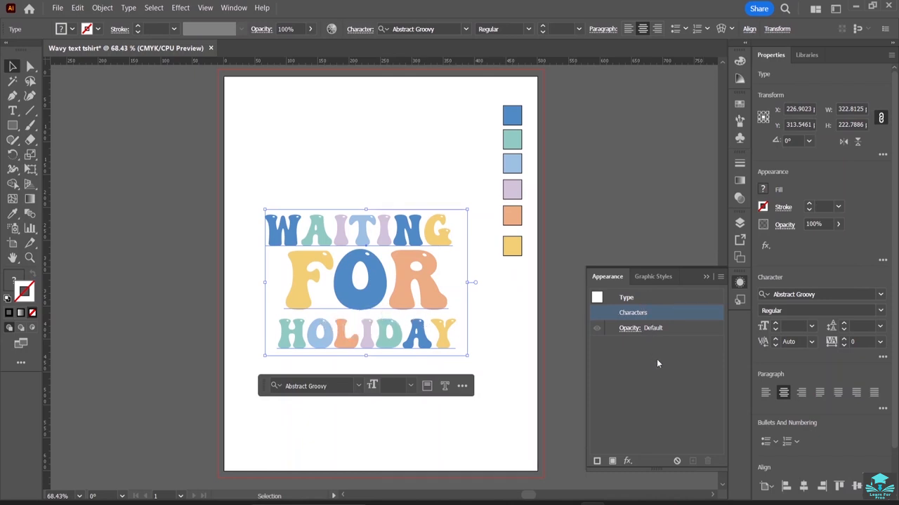
pyautogui.click(598, 462)
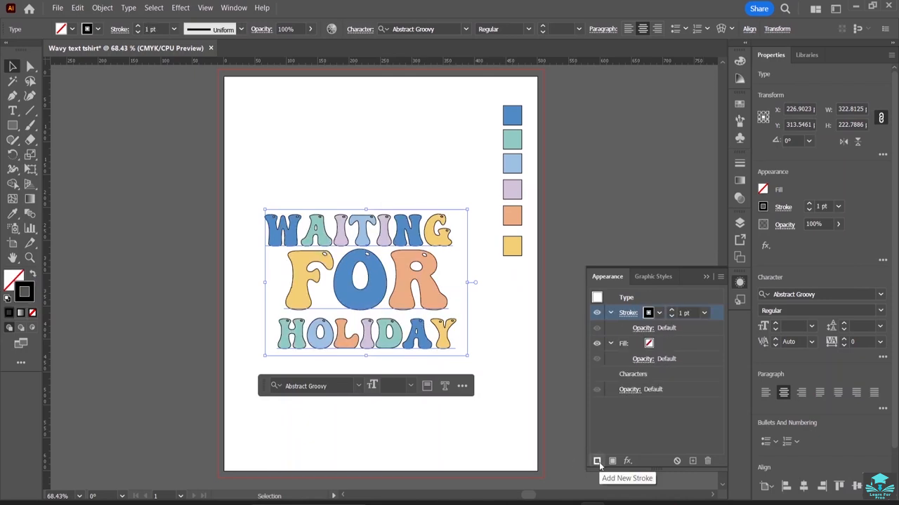
pyautogui.click(649, 315)
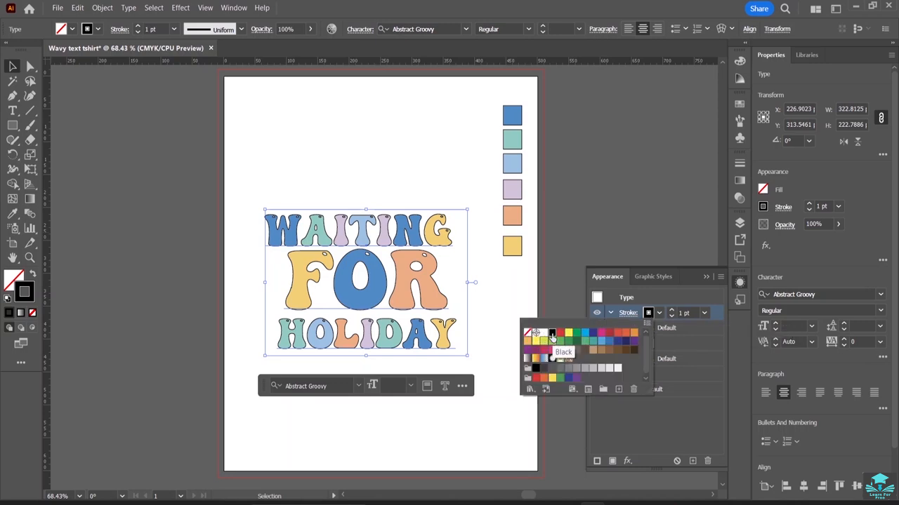
pyautogui.click(709, 406)
pyautogui.click(672, 313)
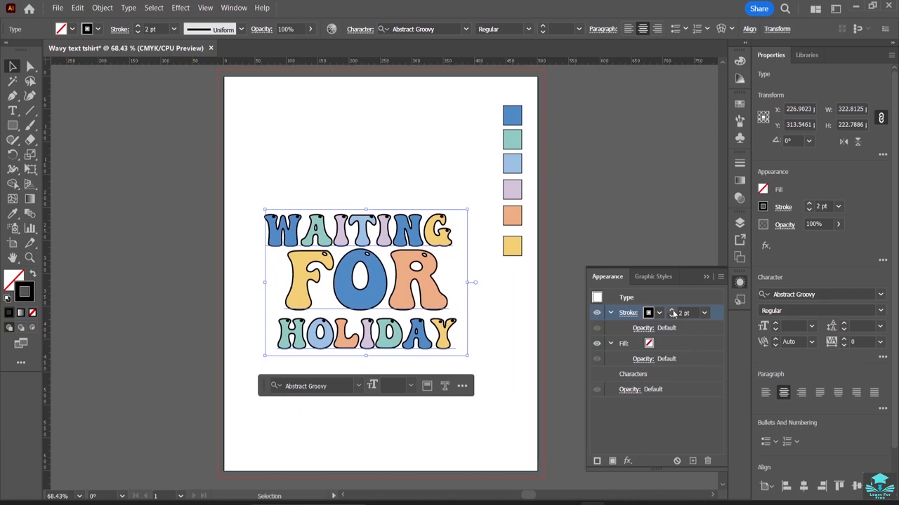
pyautogui.click(672, 313)
pyautogui.click(672, 313)
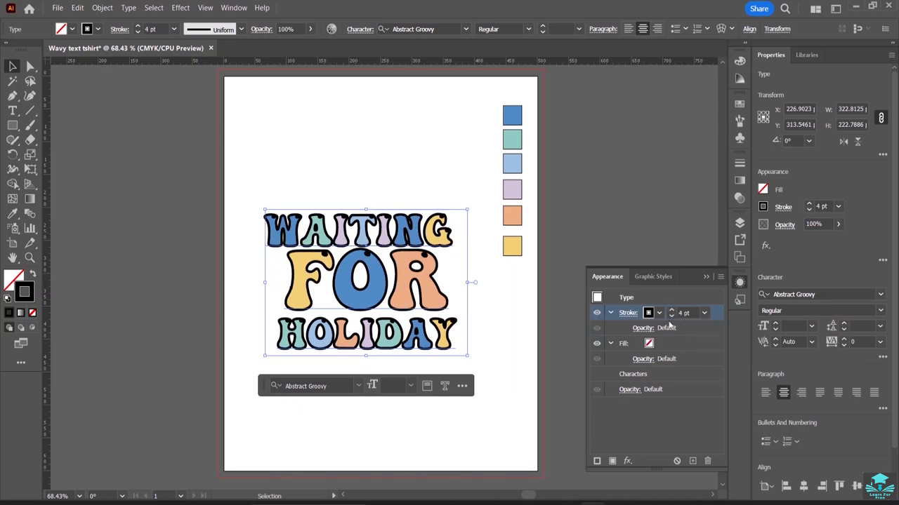
pyautogui.click(671, 316)
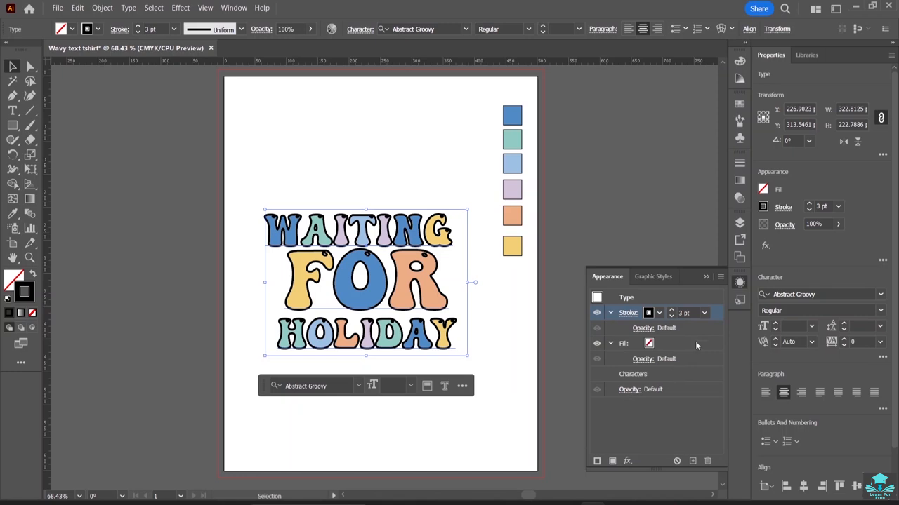
# Move the text's stroke beneath the Characters entry so it sits behind the letters.
pyautogui.moveTo(718, 315); pyautogui.dragTo(714, 382)
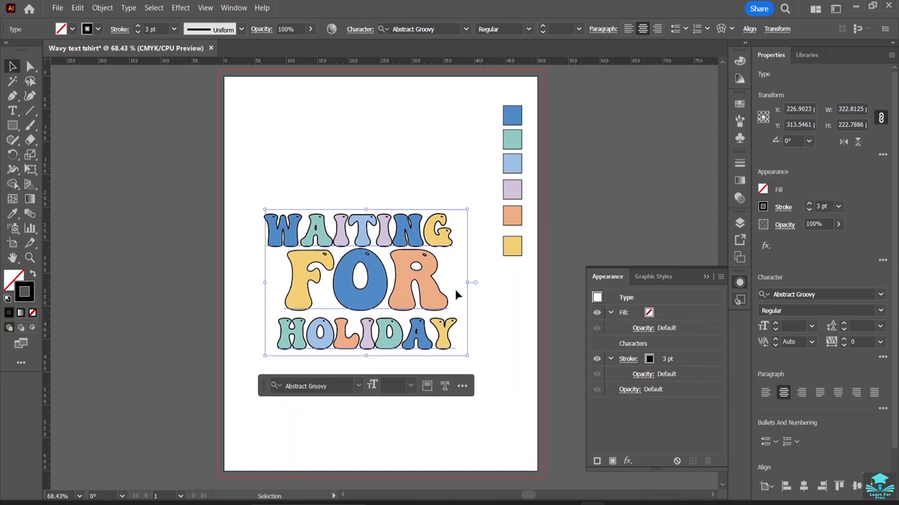
pyautogui.hotkey('ctrl', '=')
pyautogui.hotkey('ctrl', '=')
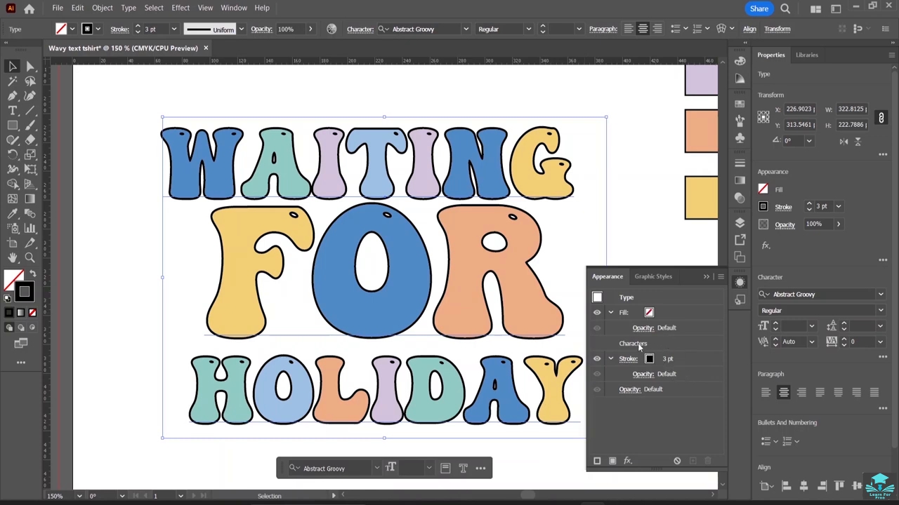
# Set the text stroke to the dark brown swatch C=50 M=70 Y=80 K=70 with a weight of 4 pt.
pyautogui.click(647, 359)
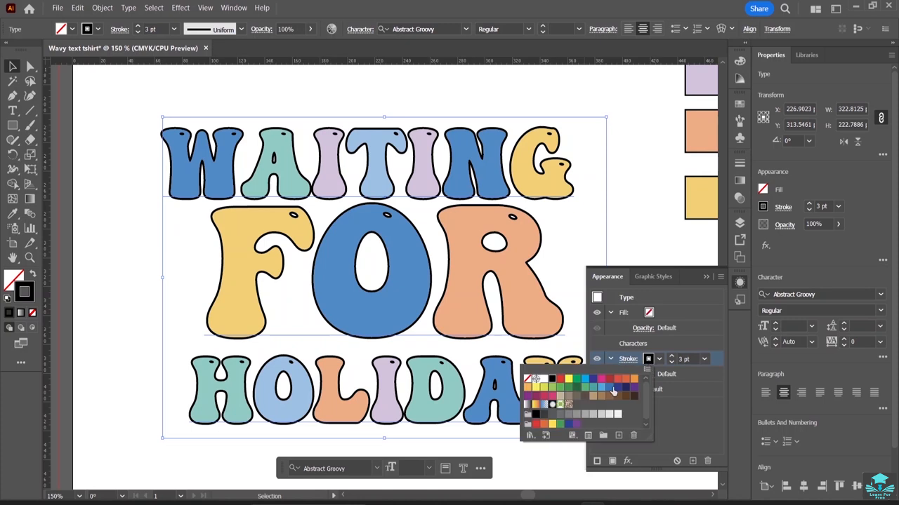
pyautogui.click(634, 399)
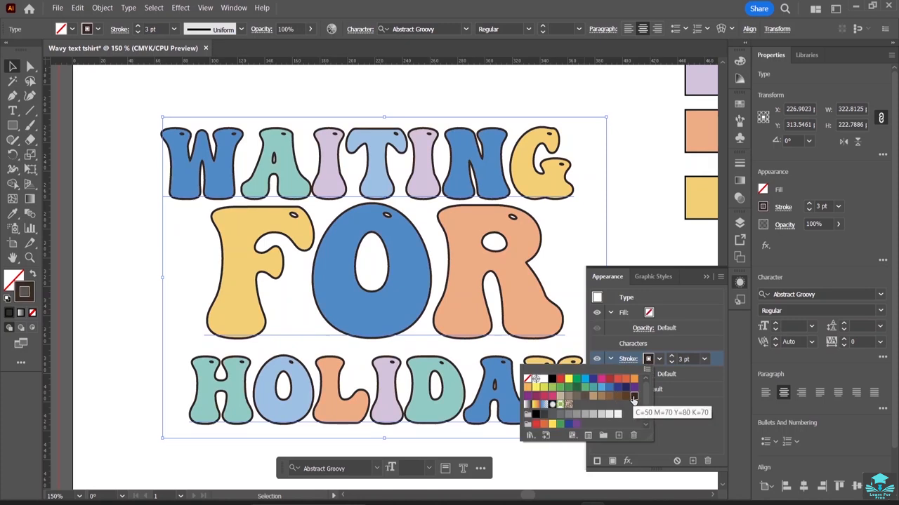
pyautogui.click(673, 357)
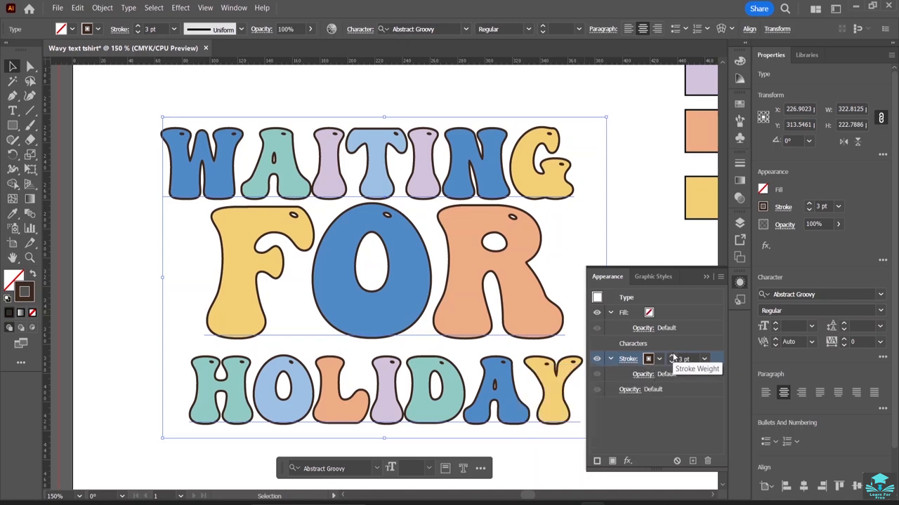
pyautogui.click(673, 358)
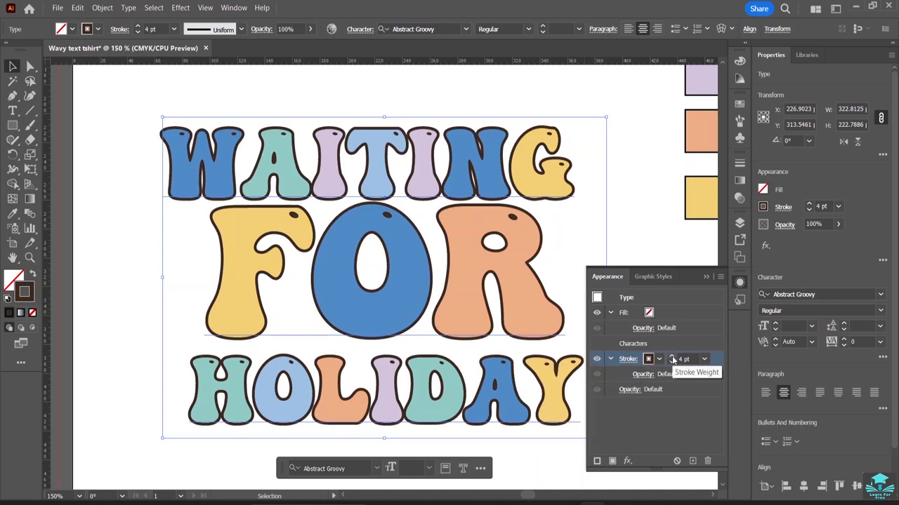
# Reselect the text and apply a Transform effect moving it 1 px horizontally and 1 px vertically.
pyautogui.click(637, 215)
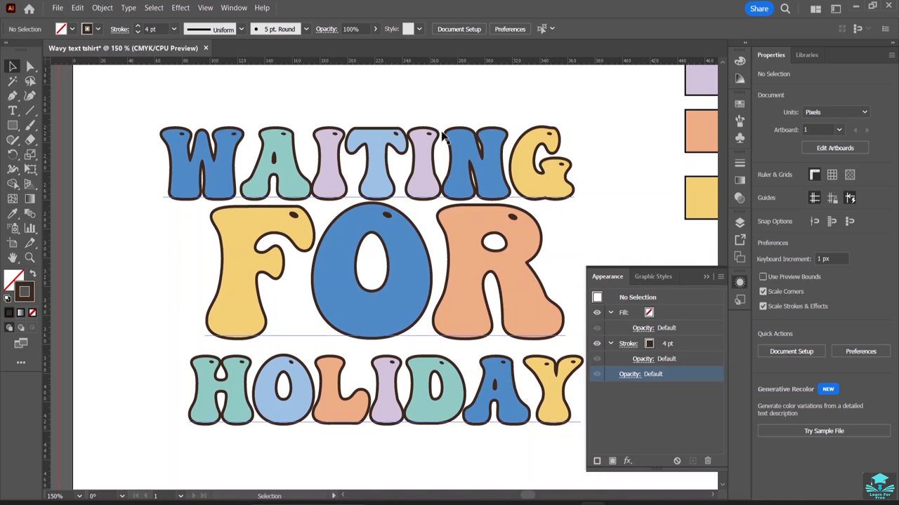
pyautogui.click(492, 222)
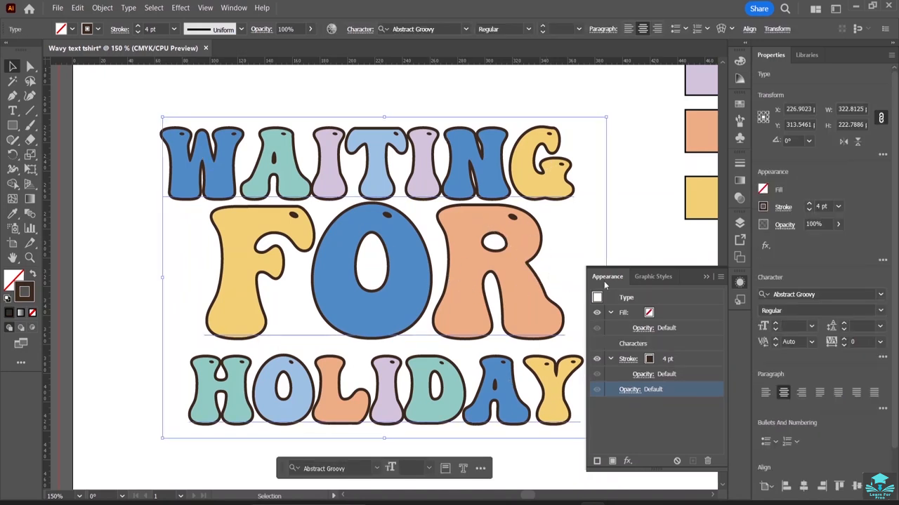
pyautogui.click(704, 278)
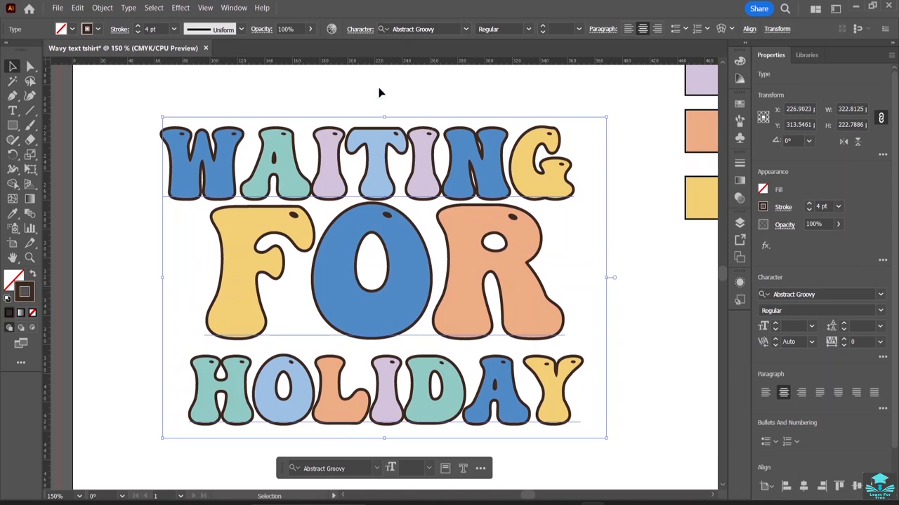
pyautogui.click(181, 7)
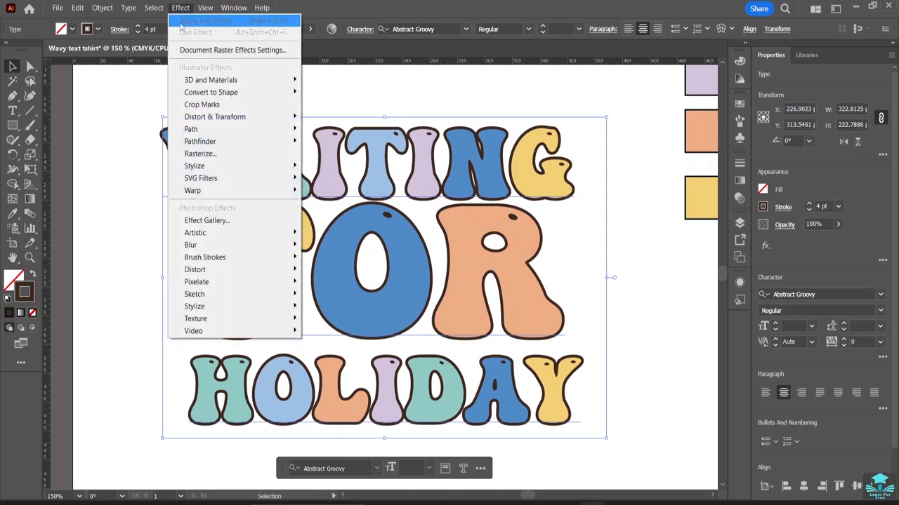
pyautogui.moveTo(207, 119)
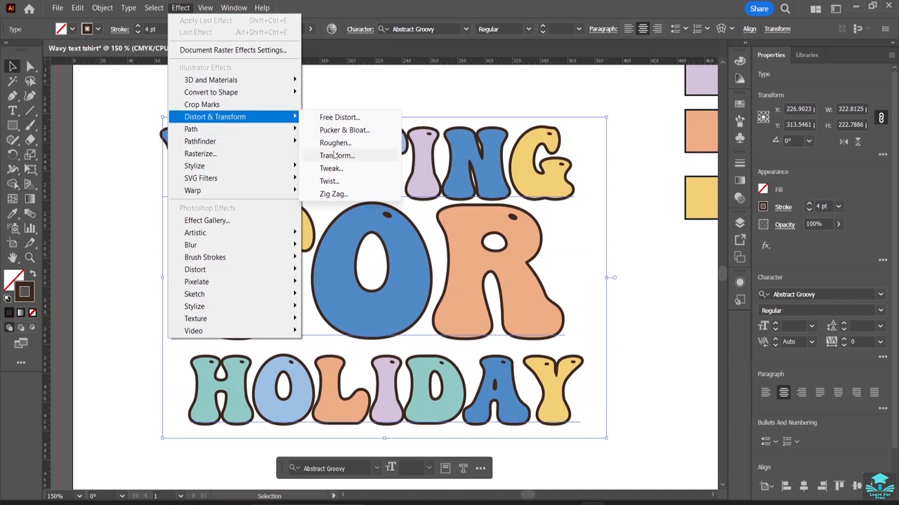
pyautogui.click(336, 156)
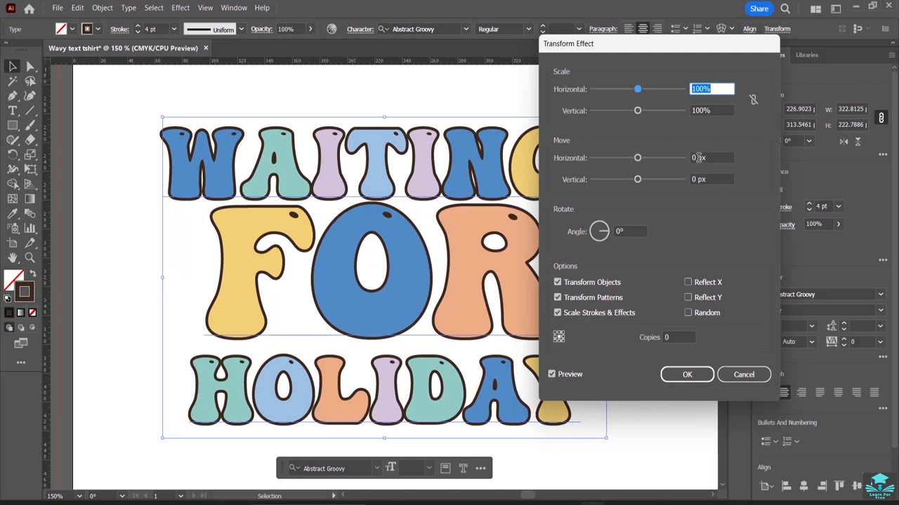
pyautogui.click(698, 157)
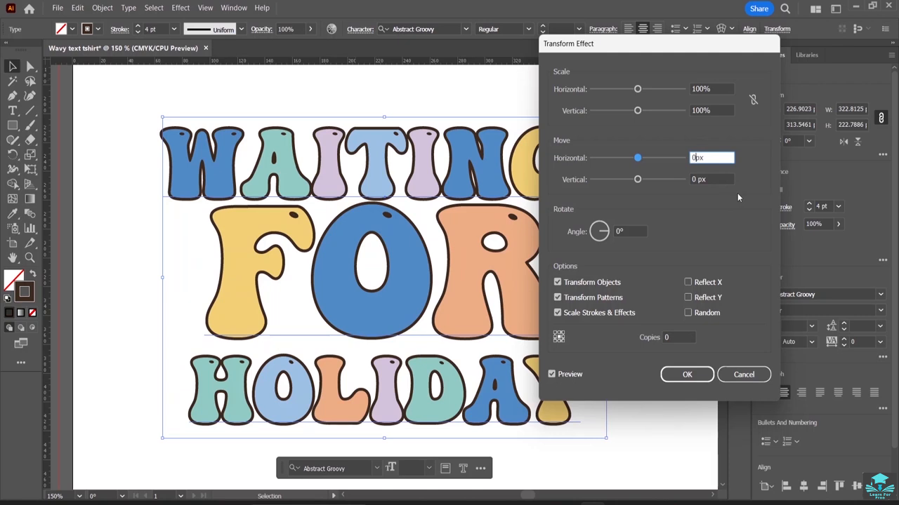
pyautogui.press('Up')
pyautogui.click(698, 179)
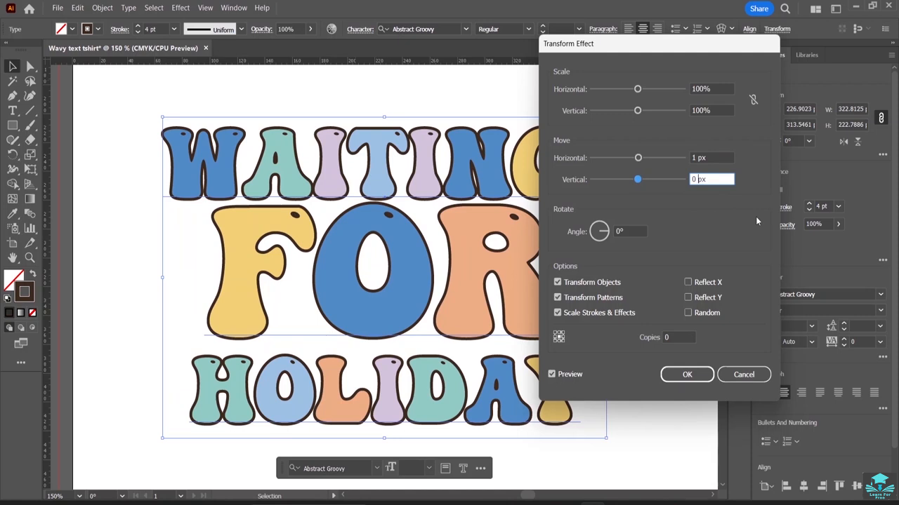
pyautogui.press('BackSpace')
pyautogui.write('1')
pyautogui.click(552, 374)
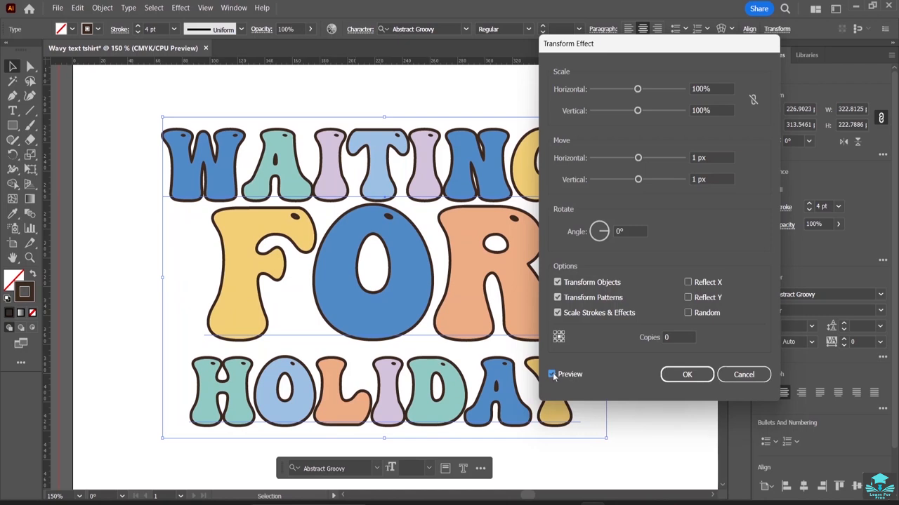
# Change the text's Transform effect to move it 5 px horizontally and 5 px vertically, and apply it.
pyautogui.moveTo(670, 52); pyautogui.dragTo(777, 56)
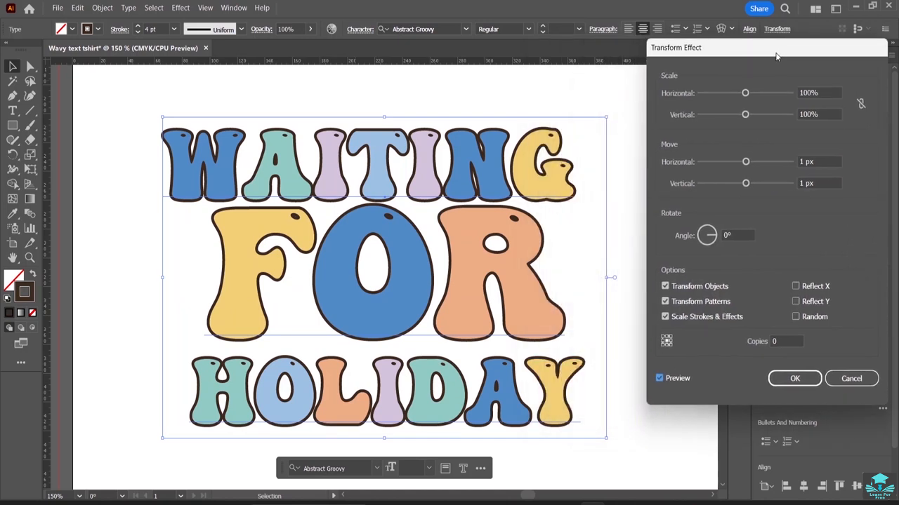
pyautogui.click(659, 378)
pyautogui.click(659, 378)
pyautogui.click(746, 163)
pyautogui.moveTo(745, 164); pyautogui.dragTo(748, 162)
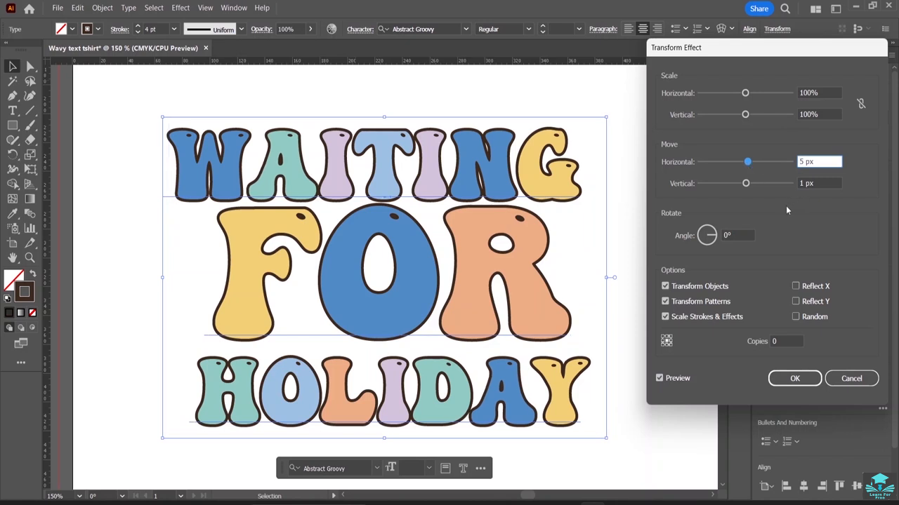
pyautogui.click(747, 185)
pyautogui.moveTo(748, 186); pyautogui.dragTo(751, 186)
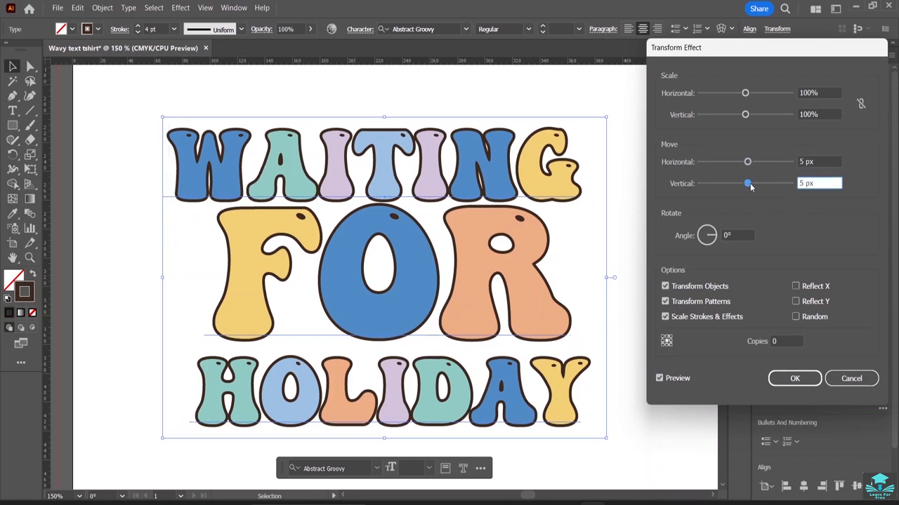
pyautogui.click(659, 379)
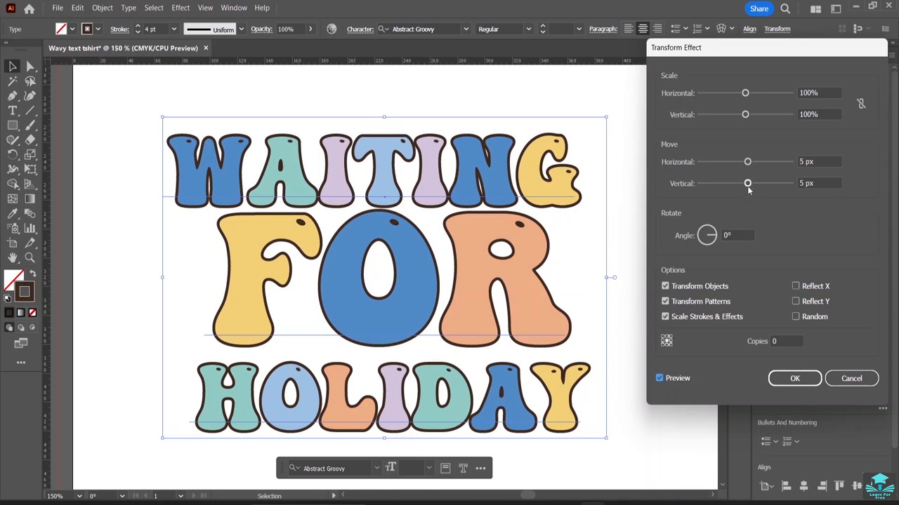
pyautogui.click(794, 378)
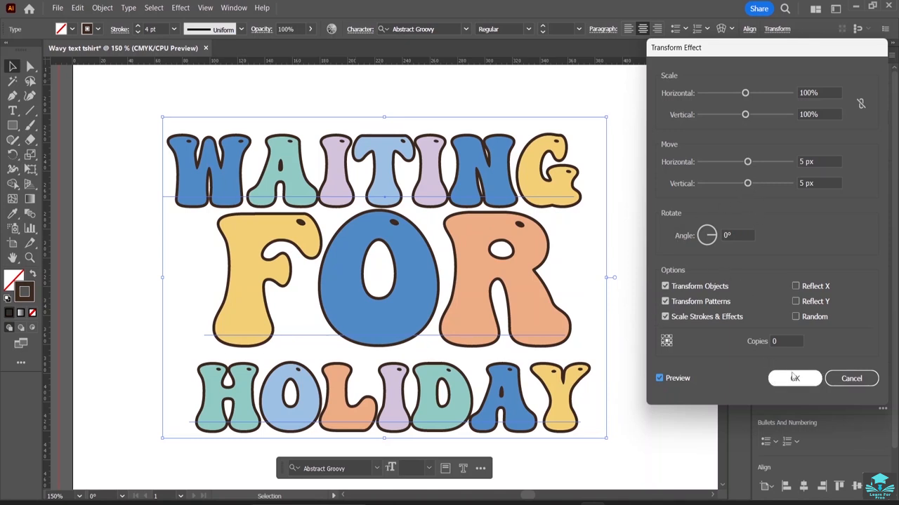
# Add a second 4 pt stroke to the text and place it beneath Characters, above the original stroke.
pyautogui.click(636, 295)
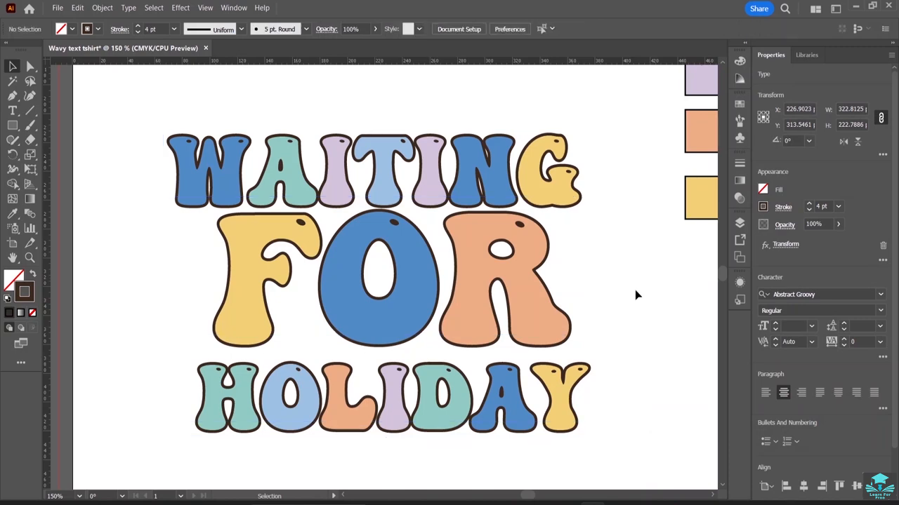
pyautogui.click(510, 266)
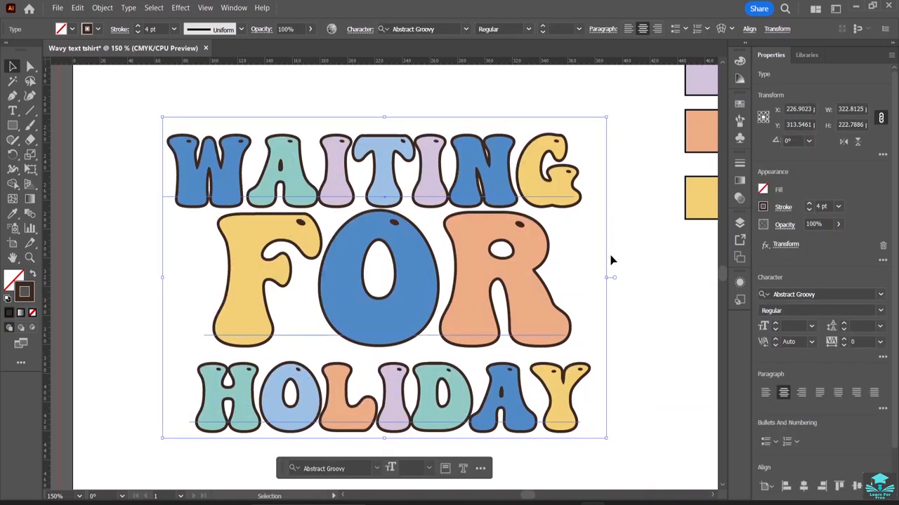
pyautogui.click(616, 260)
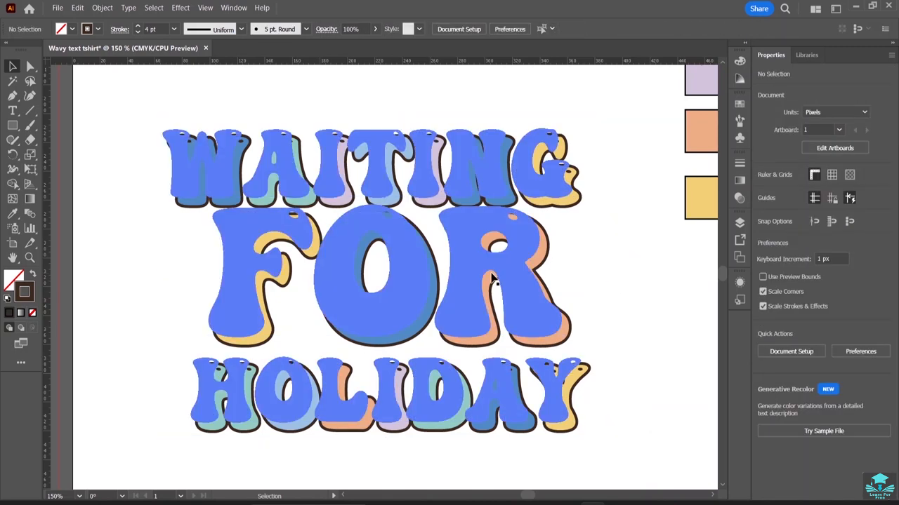
pyautogui.click(493, 279)
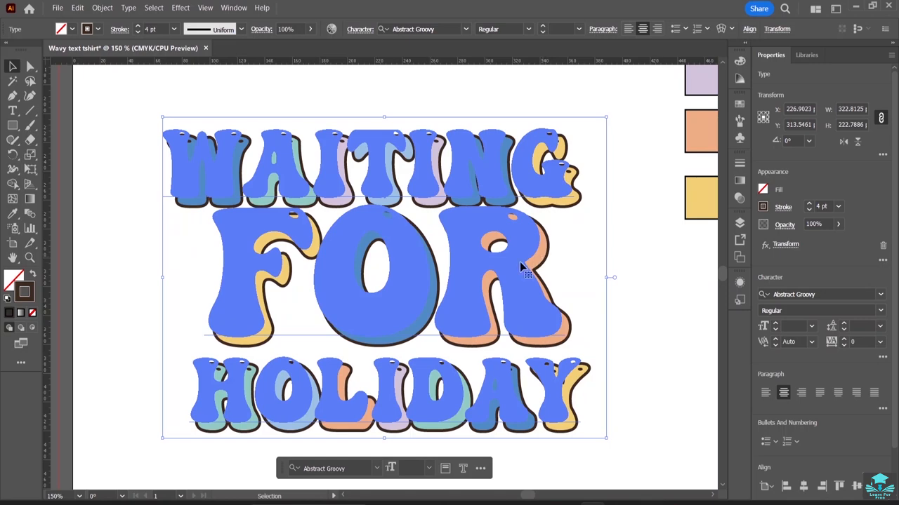
pyautogui.hotkey('shift', 'F6')
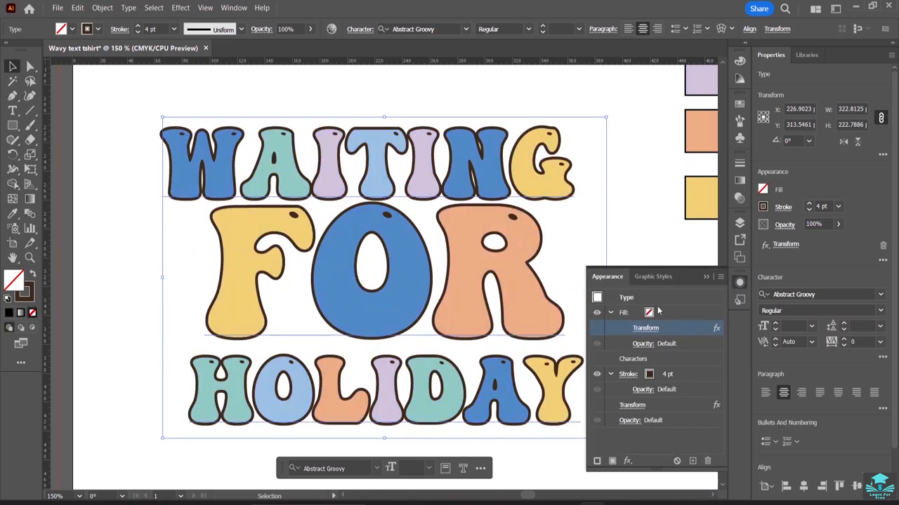
pyautogui.click(597, 460)
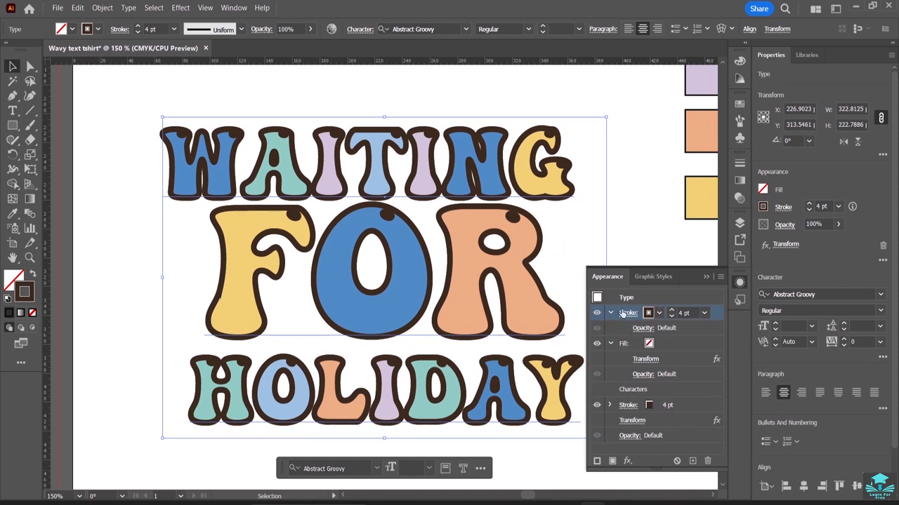
pyautogui.click(627, 313)
pyautogui.click(710, 325)
pyautogui.moveTo(719, 315); pyautogui.dragTo(689, 393)
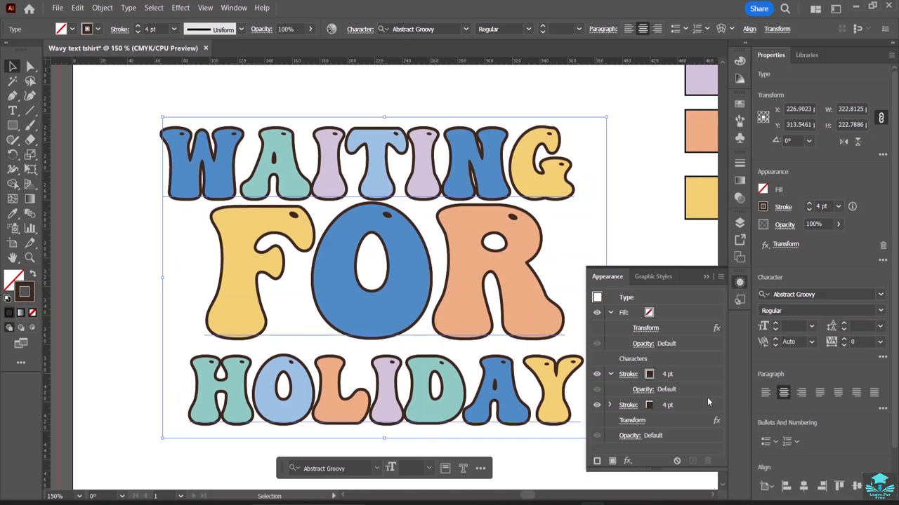
# Apply a Transform effect to the new stroke moving it 3 px horizontally and 3 px vertically.
pyautogui.click(629, 374)
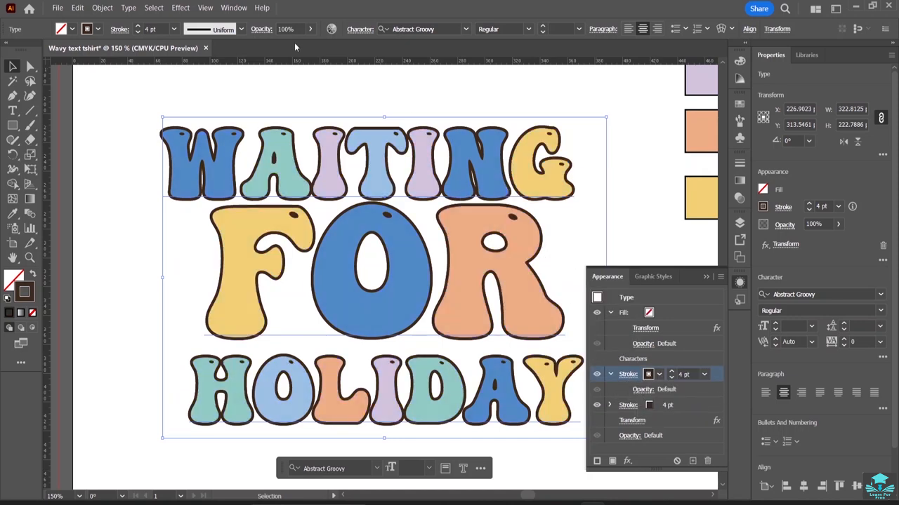
pyautogui.click(181, 7)
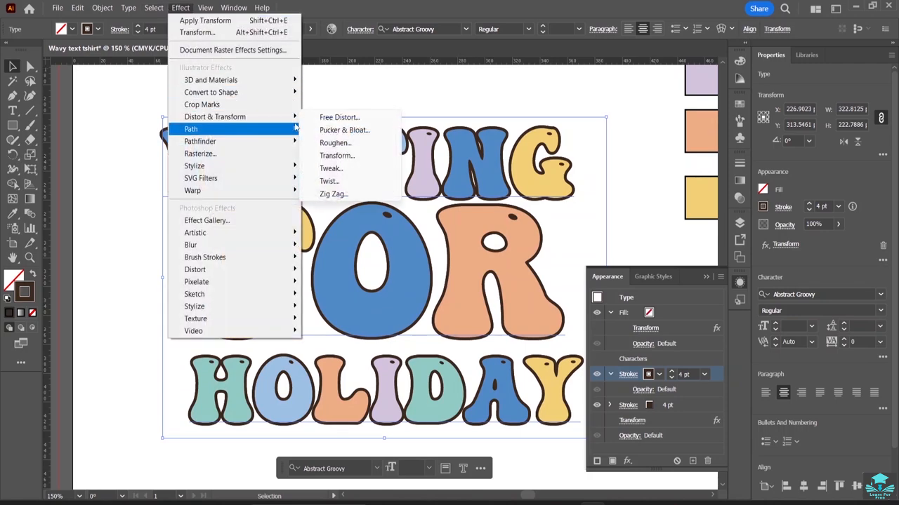
pyautogui.click(335, 157)
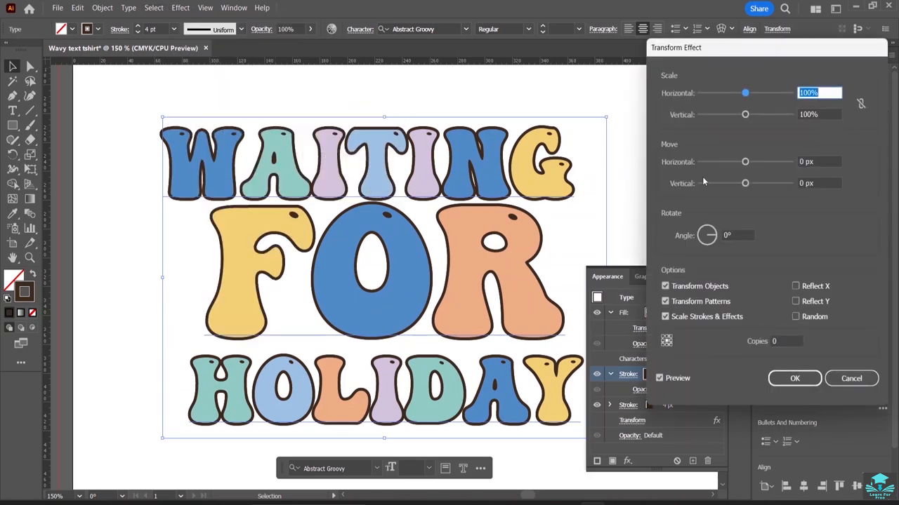
pyautogui.click(809, 165)
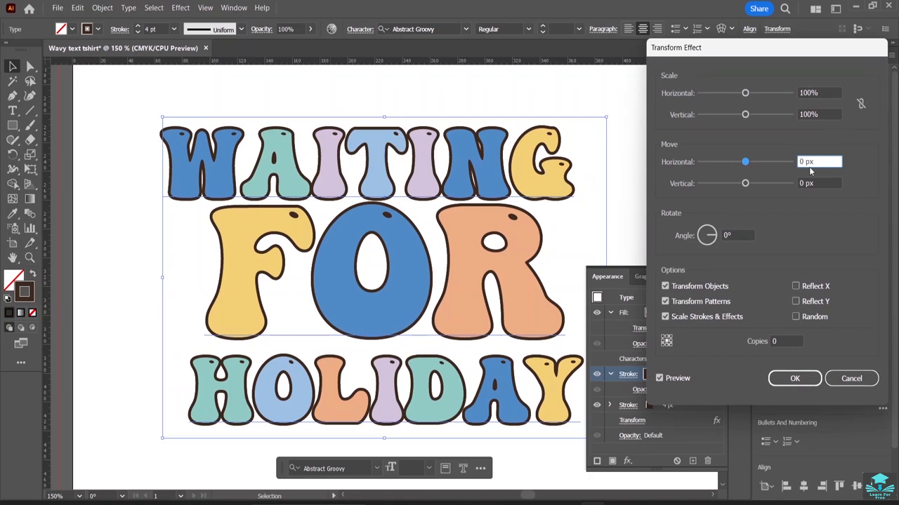
pyautogui.press('BackSpace')
pyautogui.write('3')
pyautogui.press('Tab')
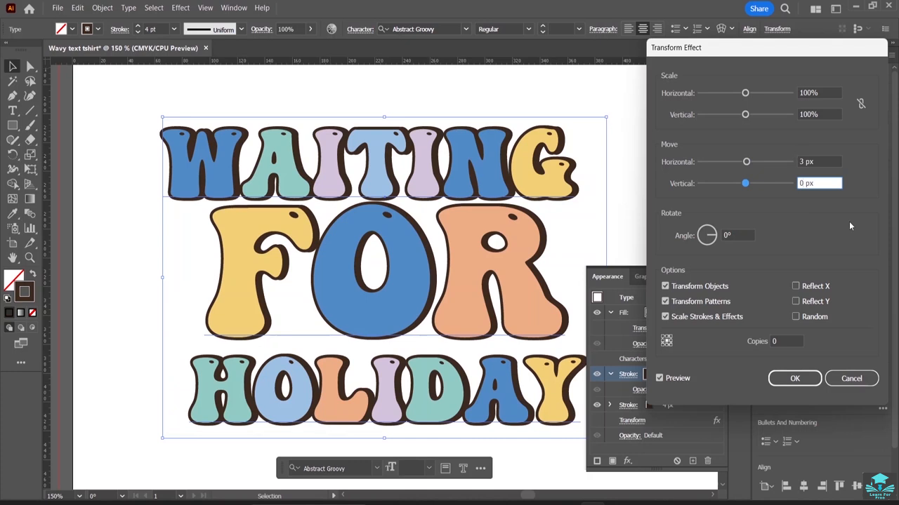
pyautogui.press('BackSpace')
pyautogui.write('3')
pyautogui.click(789, 378)
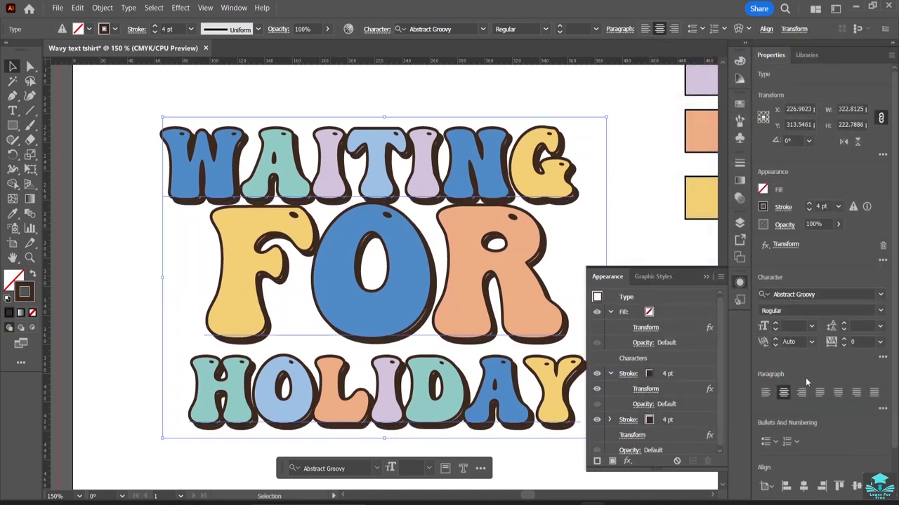
# Reopen the new stroke's Transform effect to review its settings.
pyautogui.click(596, 390)
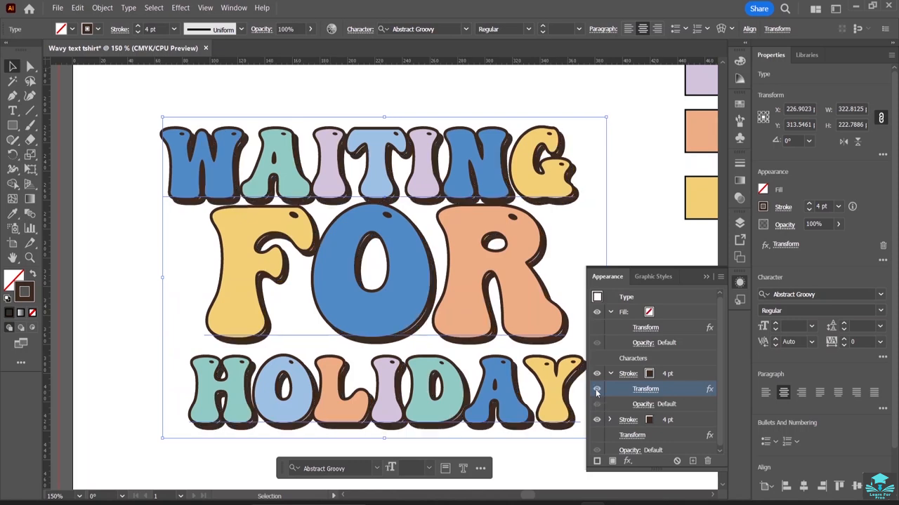
pyautogui.doubleClick(708, 391)
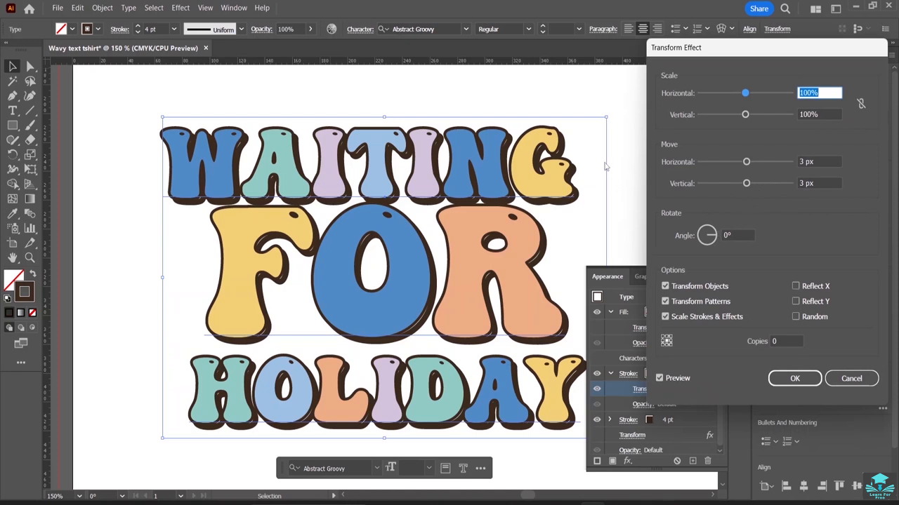
pyautogui.click(794, 378)
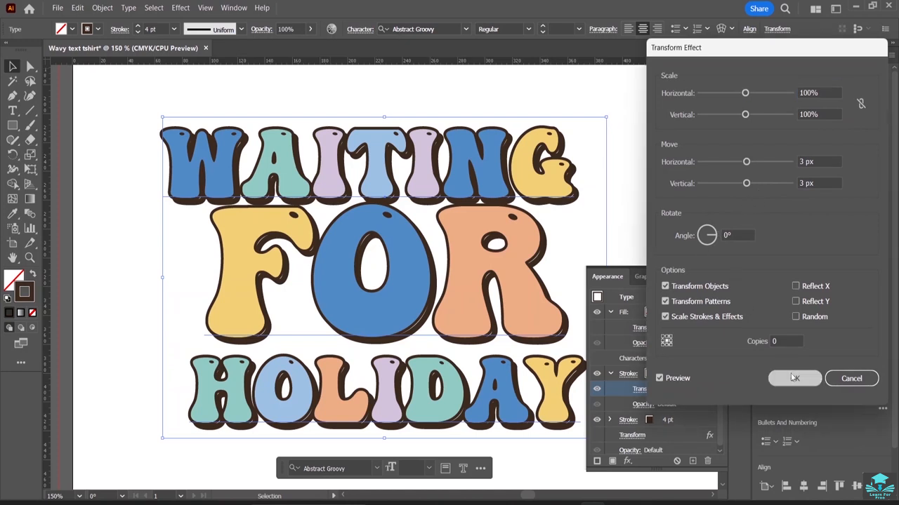
# Move the lettering off the artboard to its left side.
pyautogui.click(632, 228)
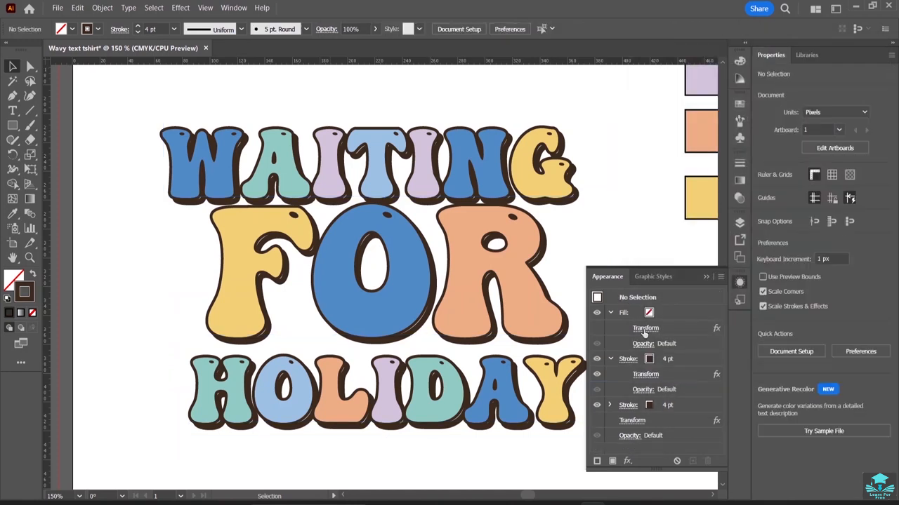
pyautogui.click(706, 277)
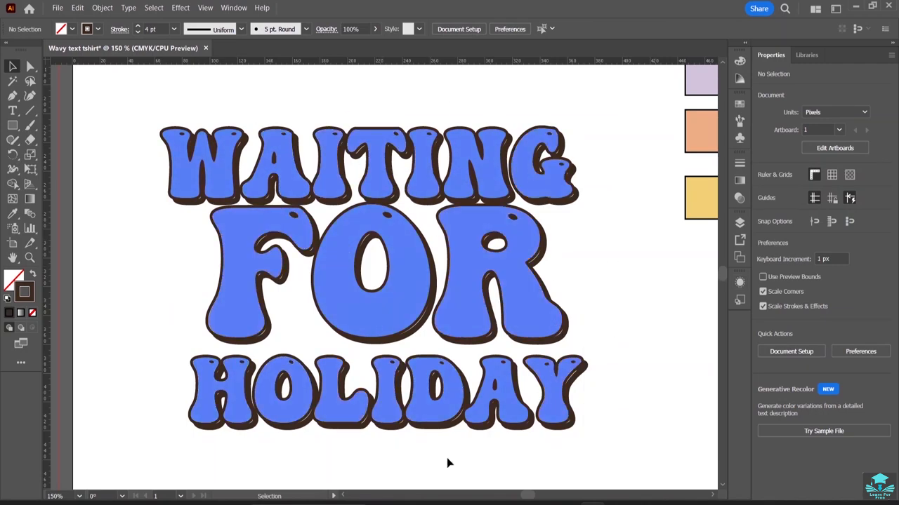
pyautogui.moveTo(467, 259); pyautogui.dragTo(442, 256)
pyautogui.click(610, 271)
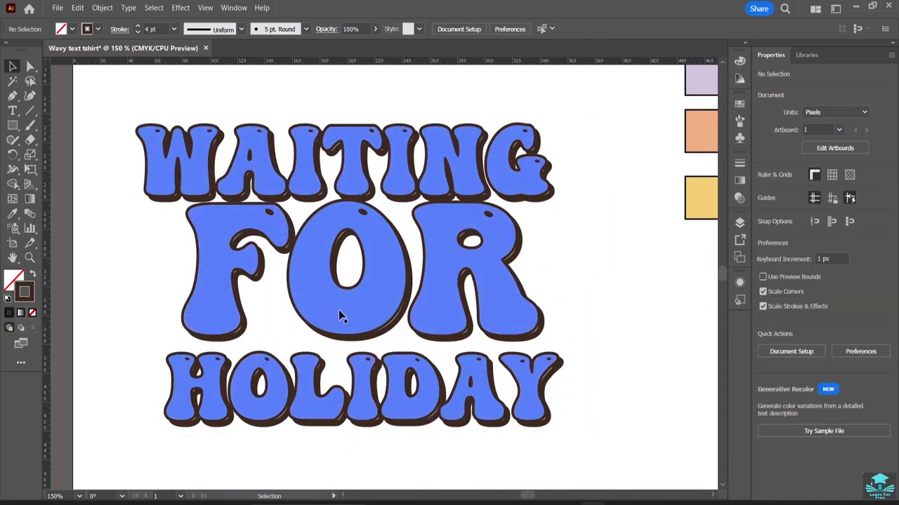
pyautogui.hotkey('ctrl', '-')
pyautogui.hotkey('ctrl', '-')
pyautogui.hotkey('ctrl', '-')
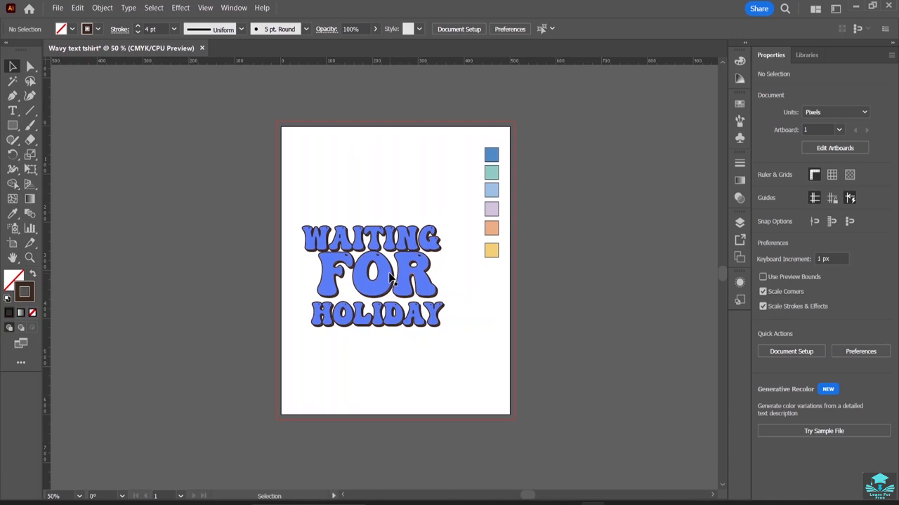
pyautogui.moveTo(390, 278); pyautogui.dragTo(206, 275)
pyautogui.click(397, 279)
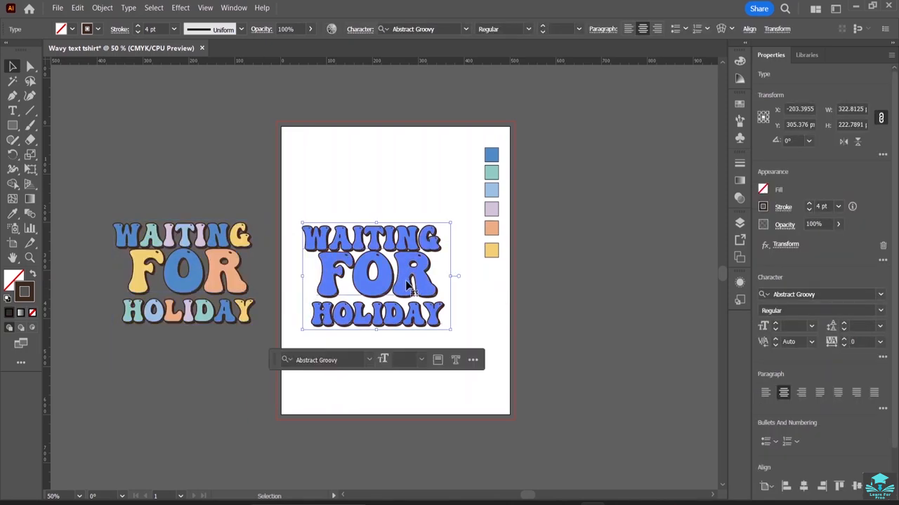
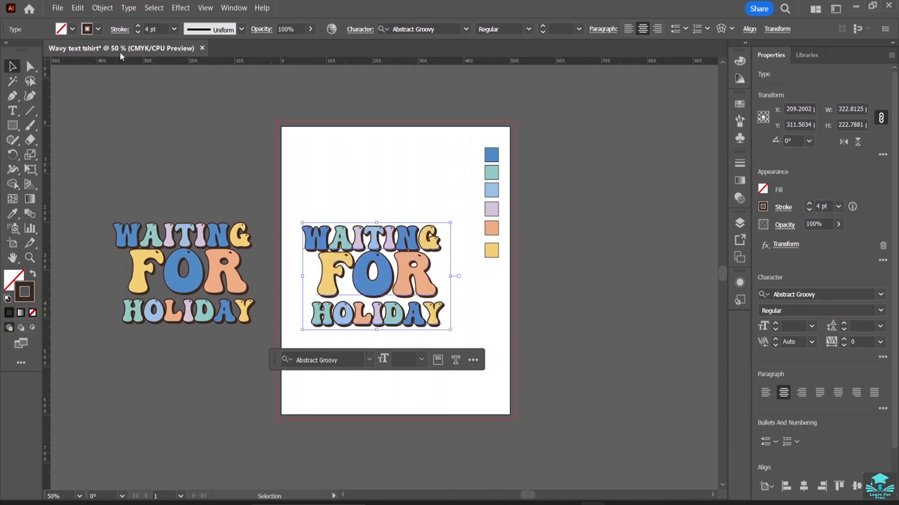
# Warp the lettering with a horizontal Wave envelope, setting the bend to 55%.
pyautogui.click(103, 8)
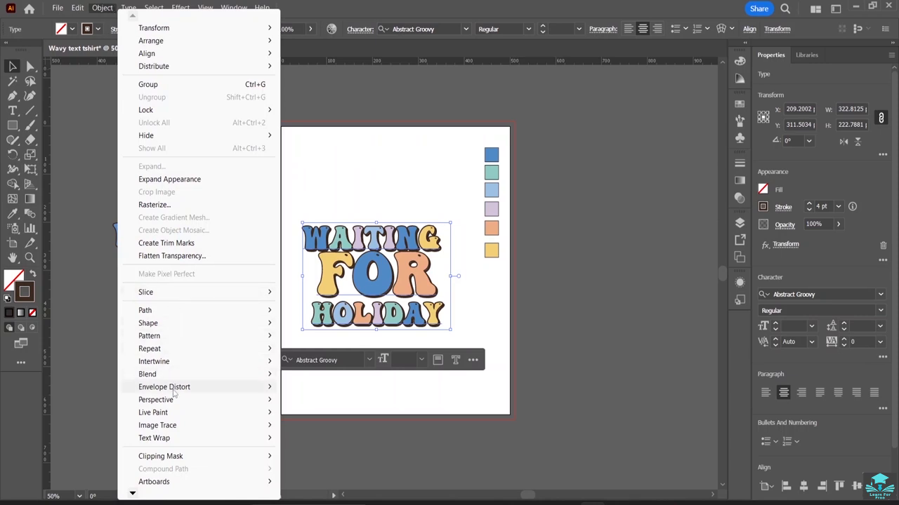
pyautogui.moveTo(173, 391)
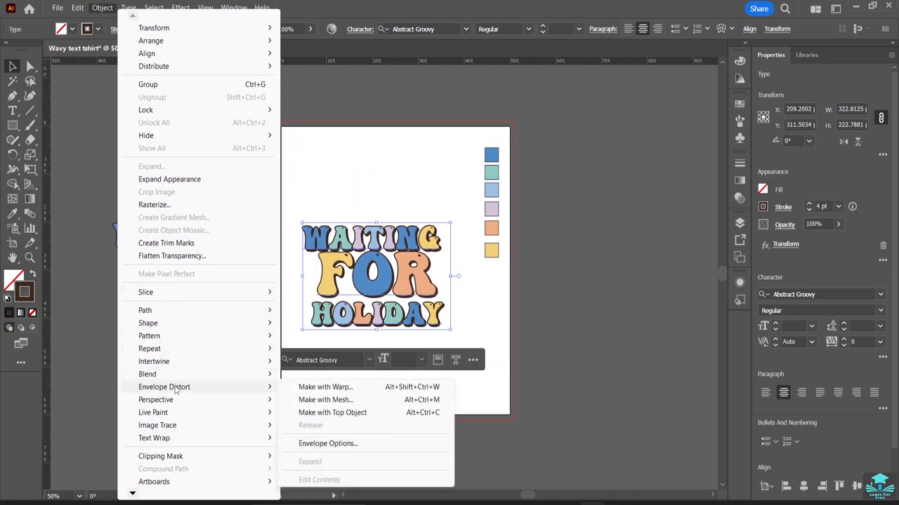
pyautogui.click(327, 389)
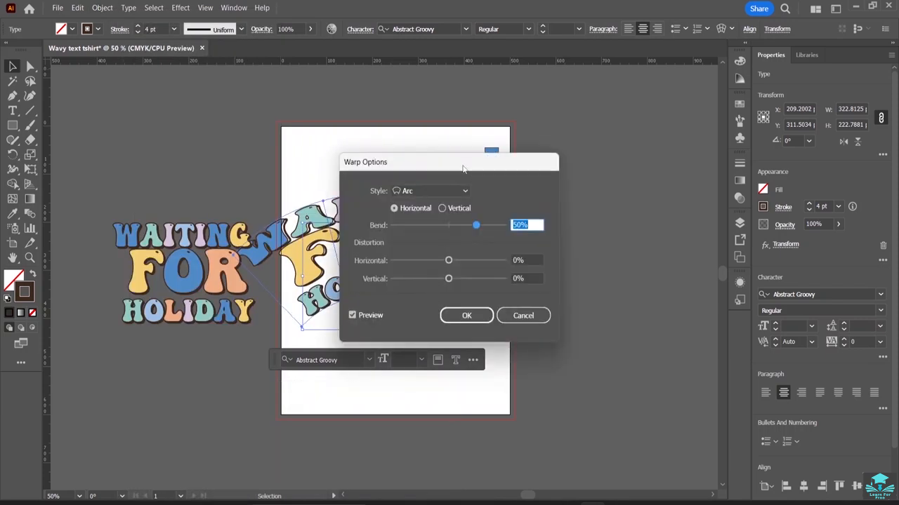
pyautogui.moveTo(462, 166); pyautogui.dragTo(708, 146)
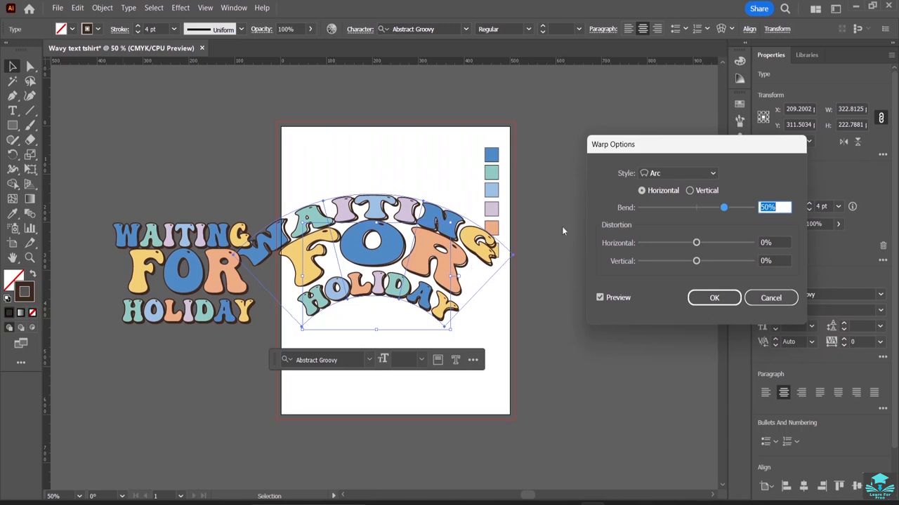
pyautogui.click(693, 172)
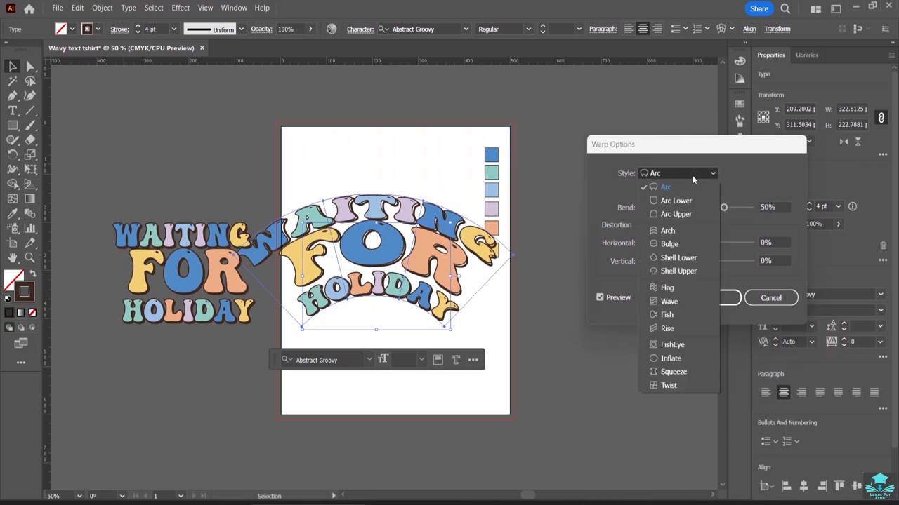
pyautogui.click(669, 300)
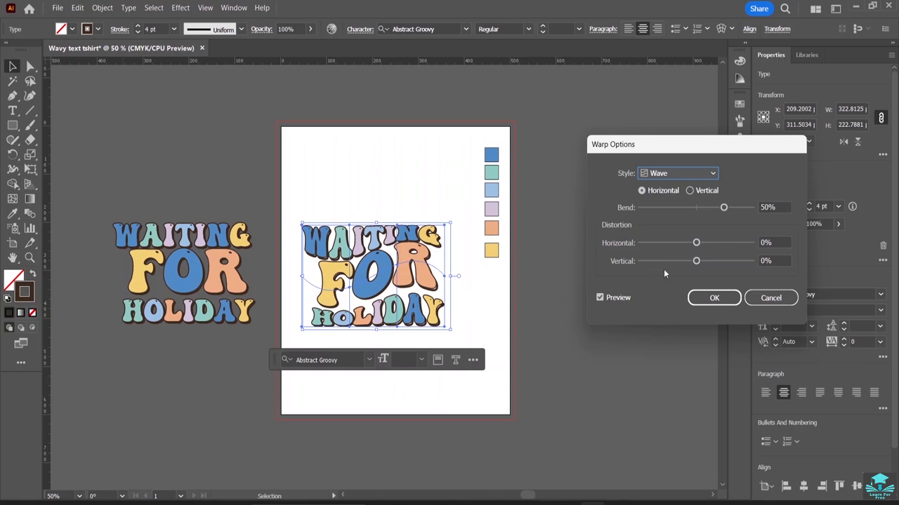
pyautogui.moveTo(696, 244)
pyautogui.mouseDown()
pyautogui.moveTo(706, 250)
pyautogui.moveTo(697, 242)
pyautogui.mouseUp()
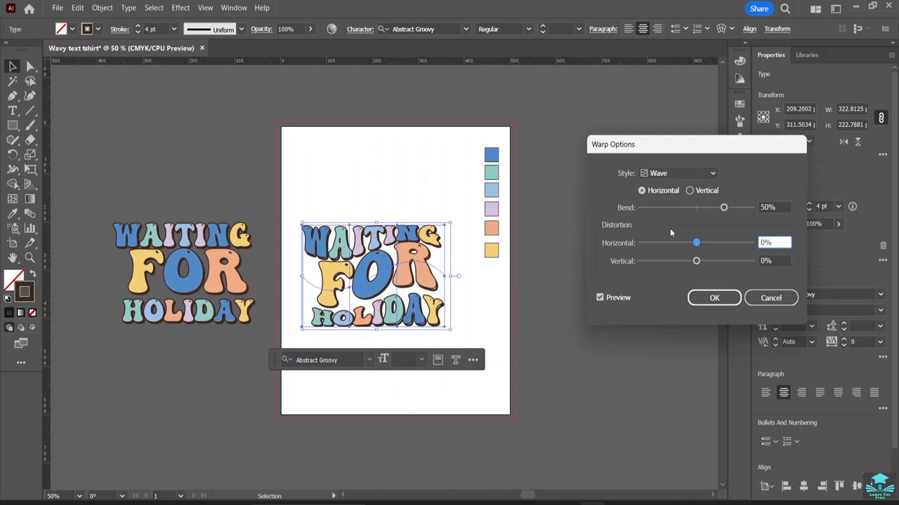
pyautogui.moveTo(723, 207); pyautogui.dragTo(726, 209)
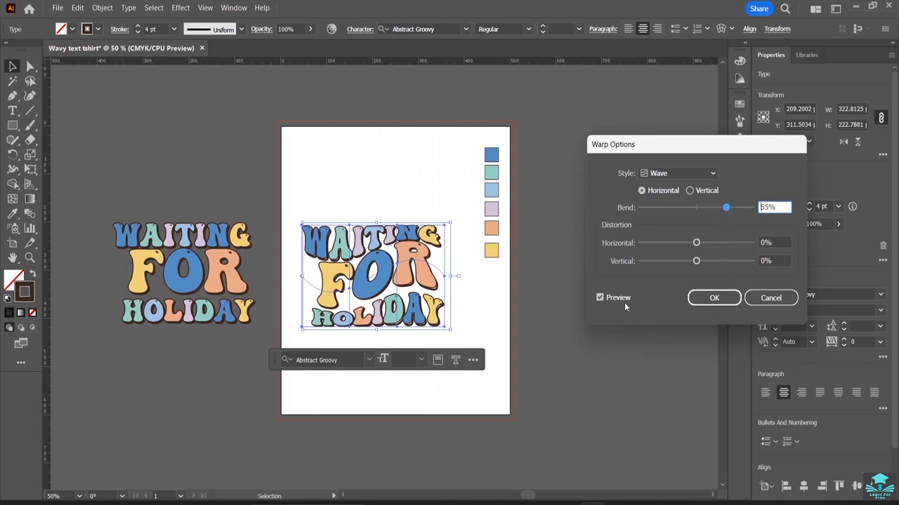
pyautogui.click(601, 299)
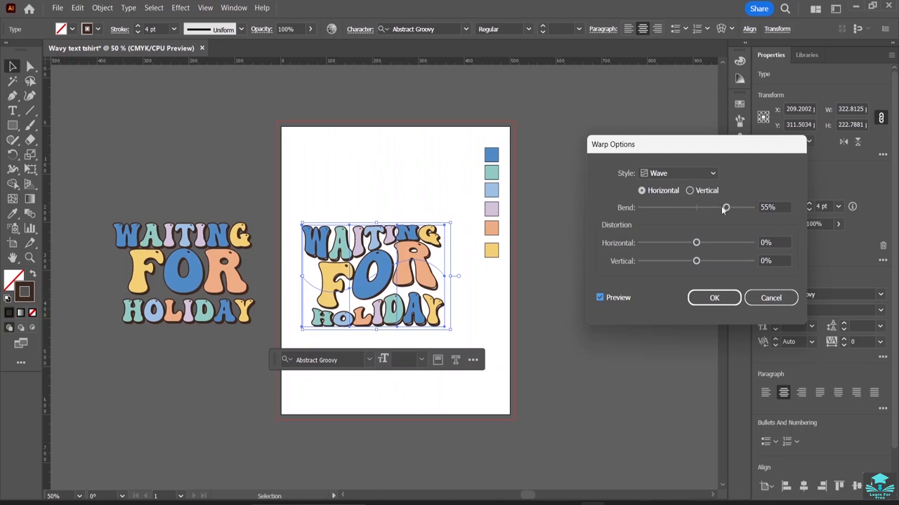
pyautogui.click(716, 298)
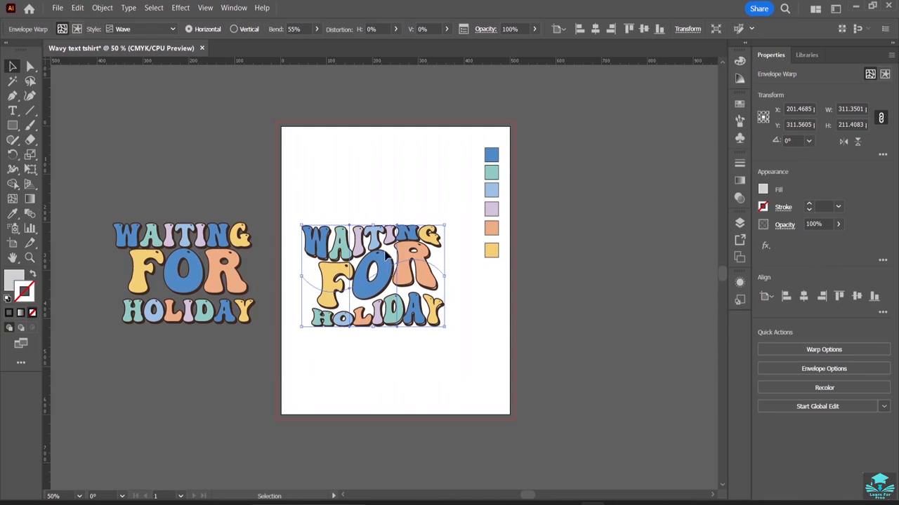
# Duplicate the warped lettering to the left of the artboard and shift the original slightly up and right.
pyautogui.moveTo(387, 254); pyautogui.dragTo(186, 130)
pyautogui.moveTo(385, 268); pyautogui.dragTo(401, 243)
pyautogui.click(400, 181)
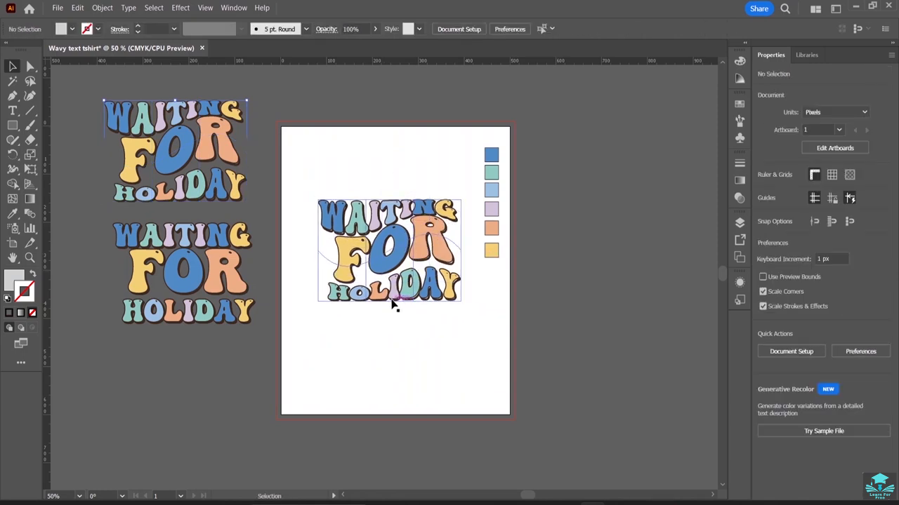
# Inspect the envelope's appearance, selecting its Contents and Envelope entries.
pyautogui.click(370, 236)
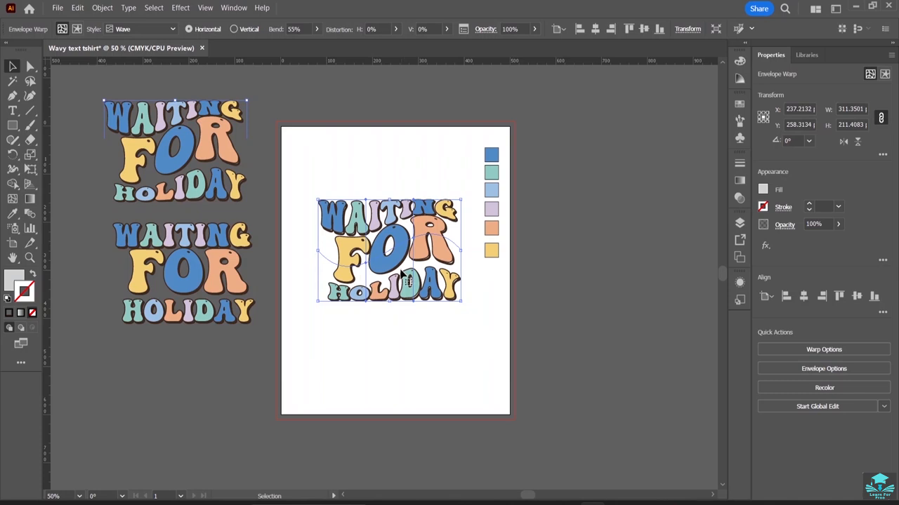
pyautogui.click(742, 283)
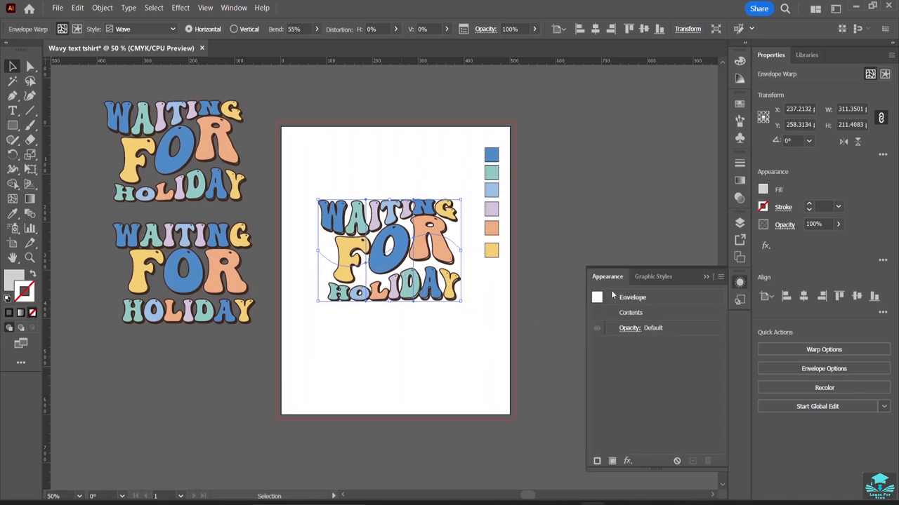
pyautogui.click(634, 315)
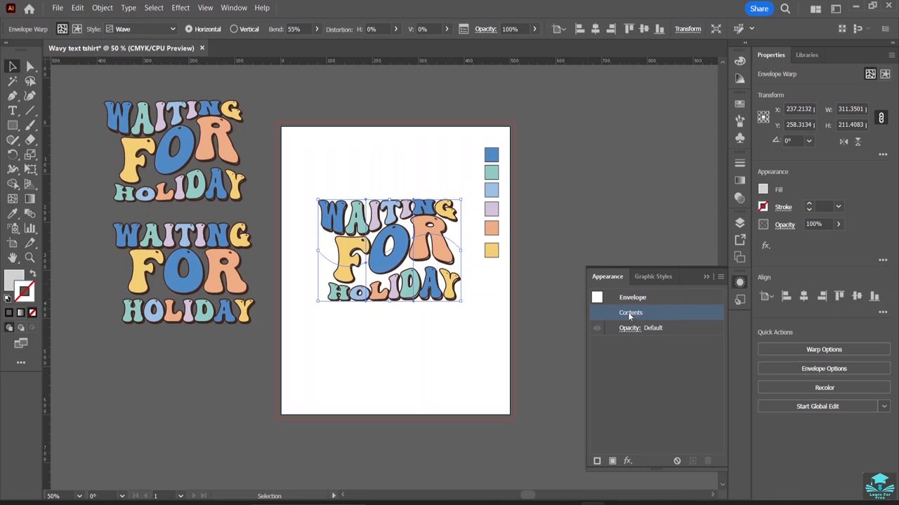
pyautogui.click(637, 295)
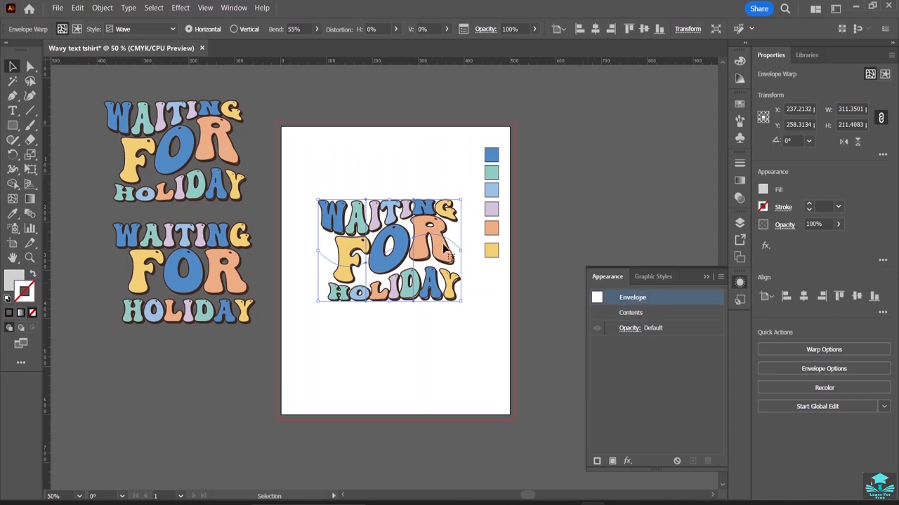
pyautogui.click(12, 110)
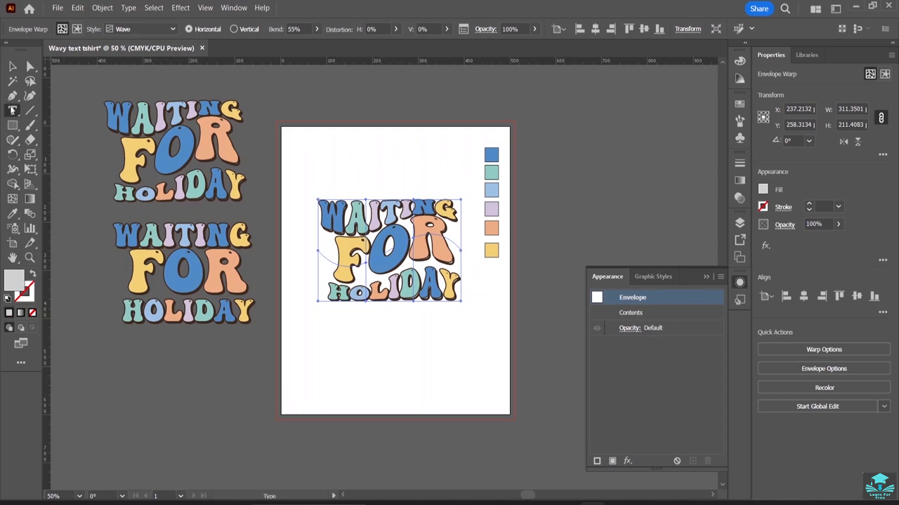
pyautogui.moveTo(450, 288); pyautogui.dragTo(495, 344)
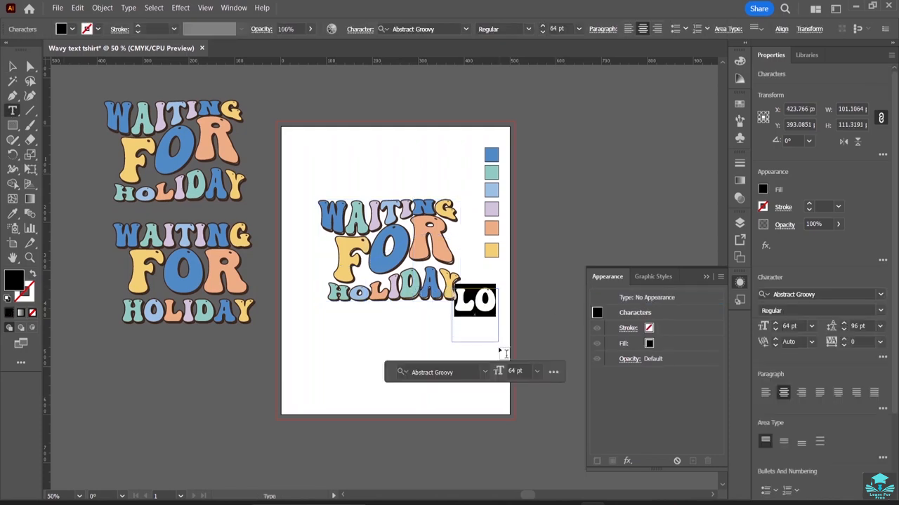
pyautogui.hotkey('ctrl', 'z')
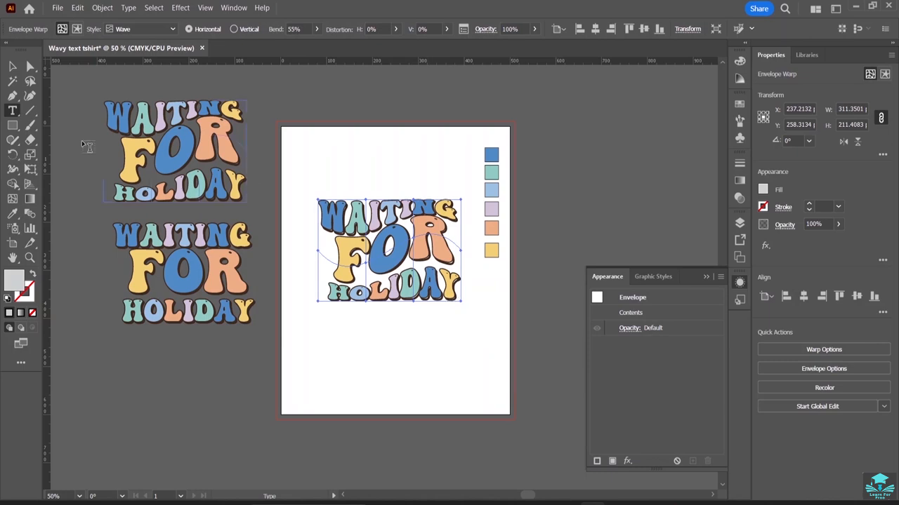
# Try to select and edit the text inside the warped envelope in isolation mode.
pyautogui.click(12, 66)
pyautogui.doubleClick(408, 288)
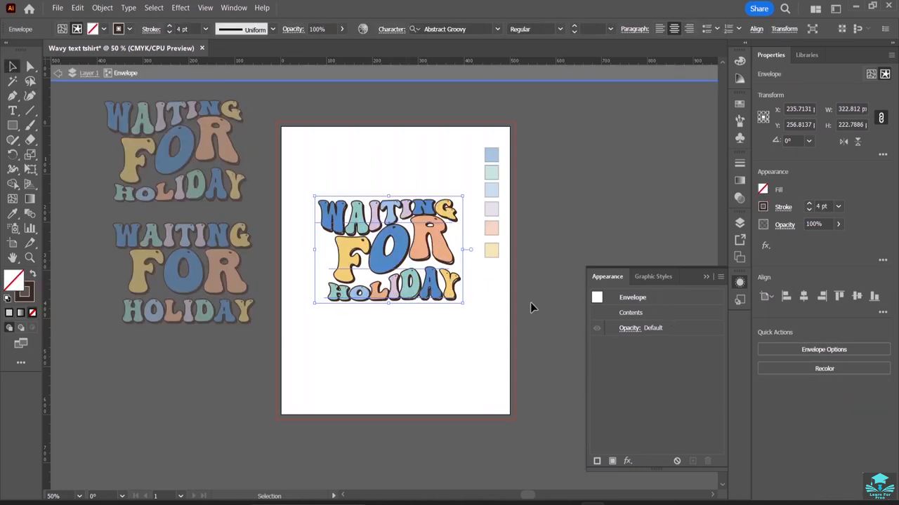
pyautogui.click(705, 277)
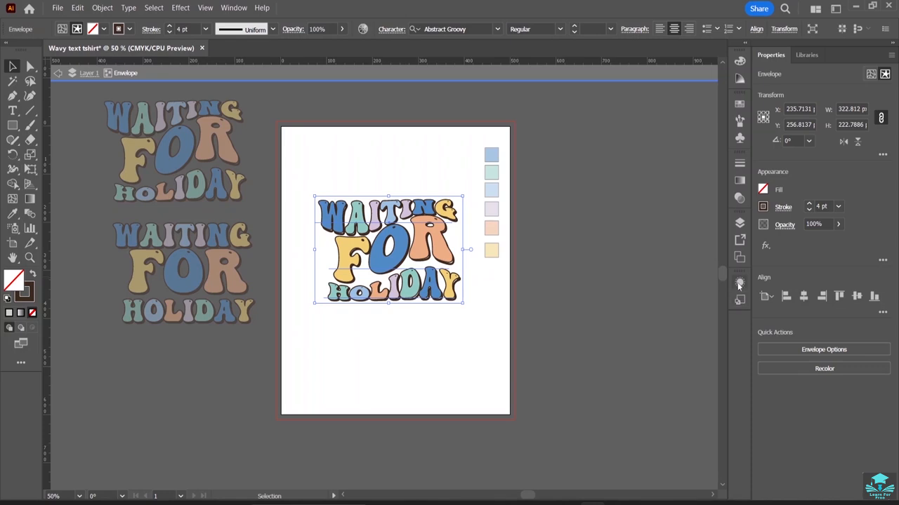
pyautogui.click(739, 284)
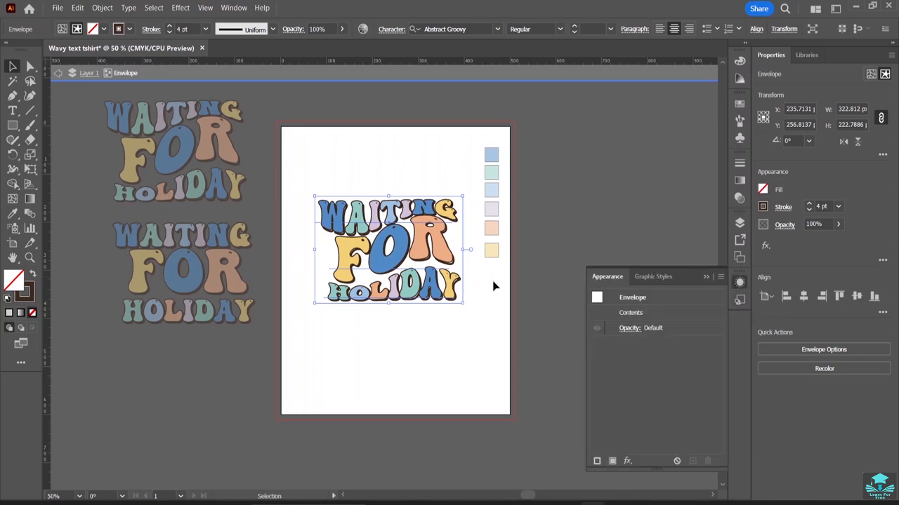
pyautogui.click(14, 111)
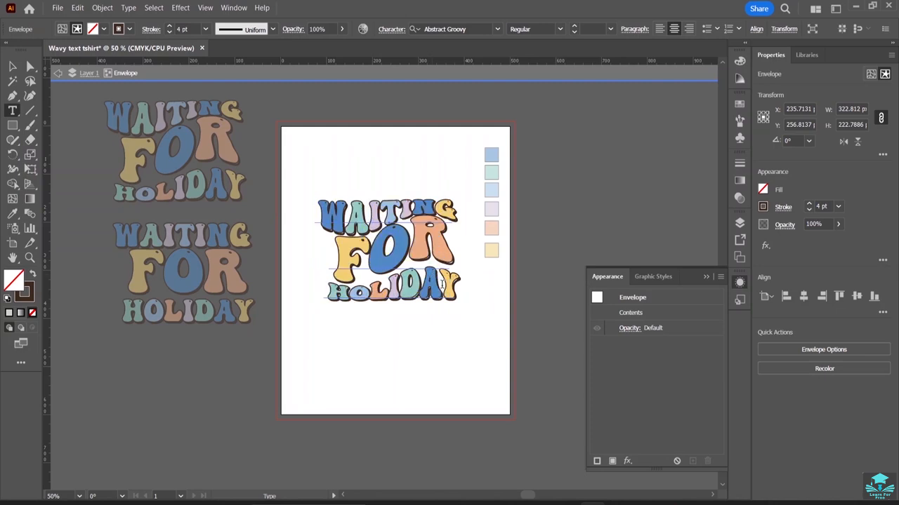
pyautogui.moveTo(438, 286); pyautogui.dragTo(415, 287)
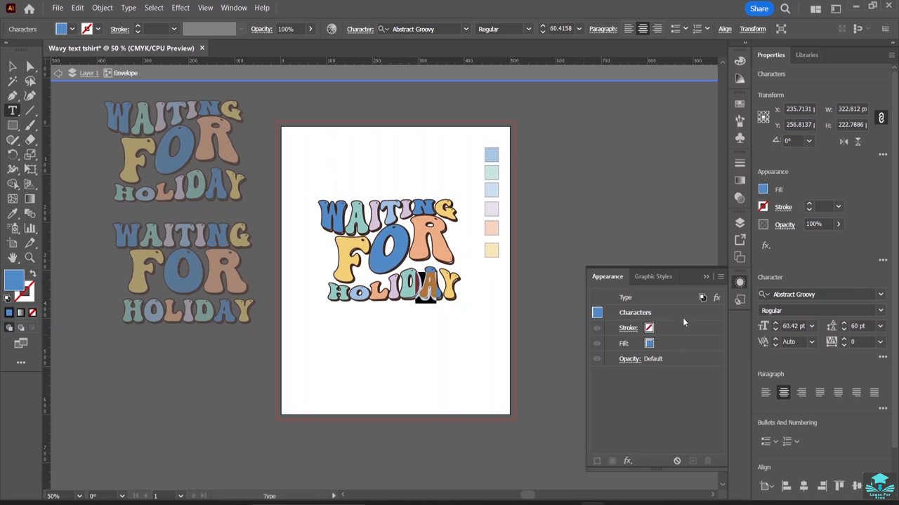
pyautogui.hotkey('ctrl', 'a')
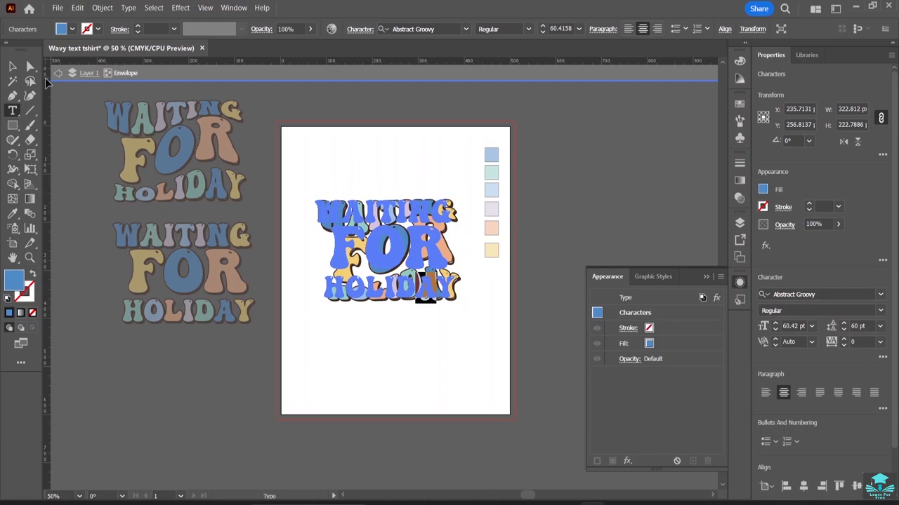
pyautogui.click(12, 66)
pyautogui.click(274, 115)
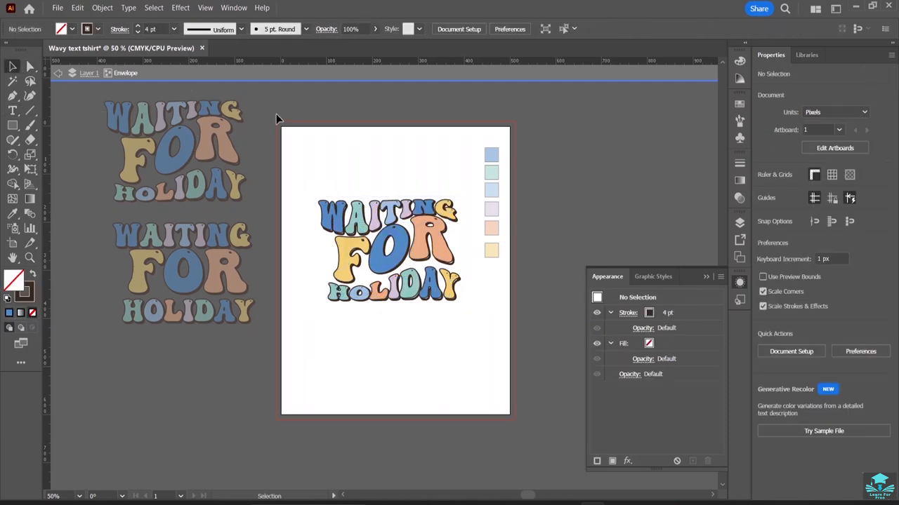
pyautogui.doubleClick(252, 157)
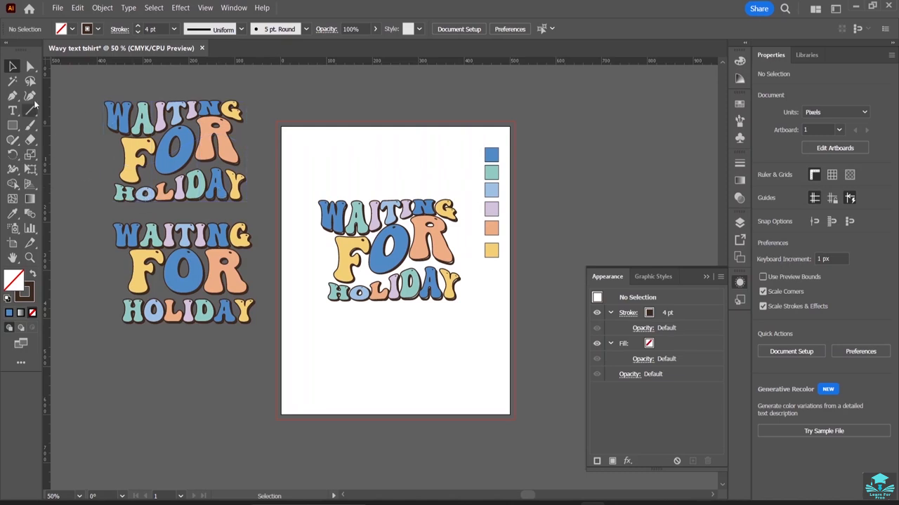
# Try to place a text cursor in the copied warped lettering beside the artboard.
pyautogui.press('t')
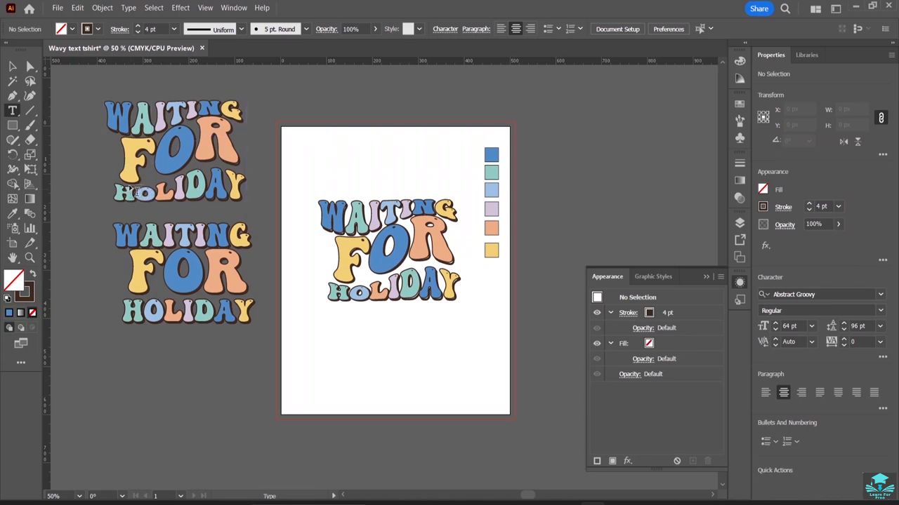
pyautogui.click(127, 183)
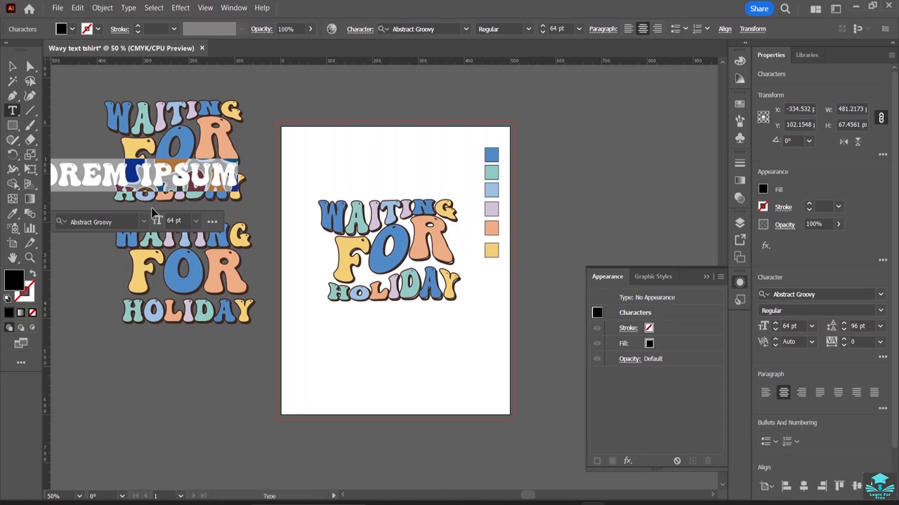
pyautogui.hotkey('ctrl', 'z')
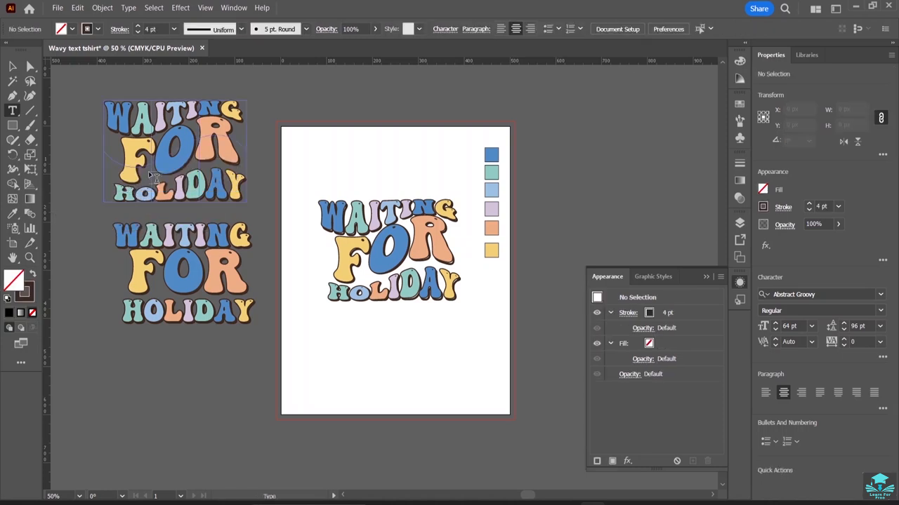
pyautogui.moveTo(147, 190)
pyautogui.mouseDown()
pyautogui.moveTo(161, 184)
pyautogui.moveTo(120, 194)
pyautogui.moveTo(141, 204)
pyautogui.mouseUp()
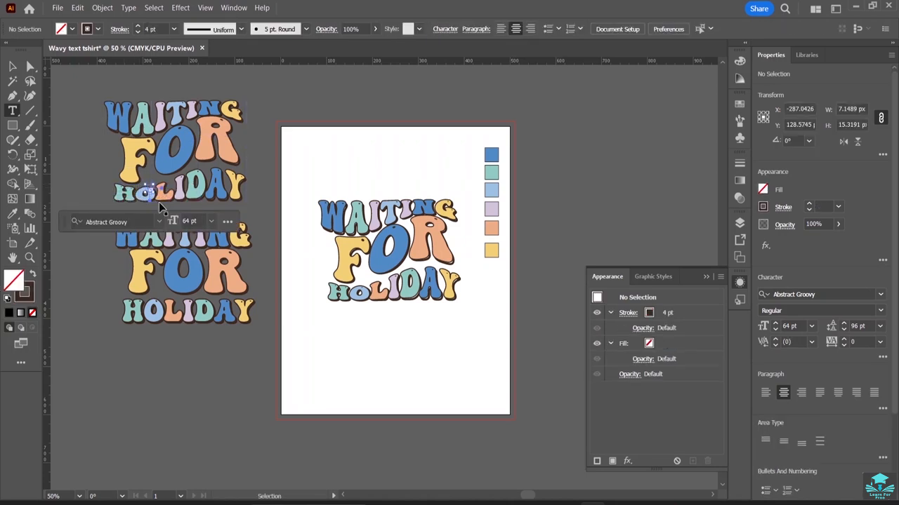
pyautogui.hotkey('ctrl', 'z')
pyautogui.click(128, 195)
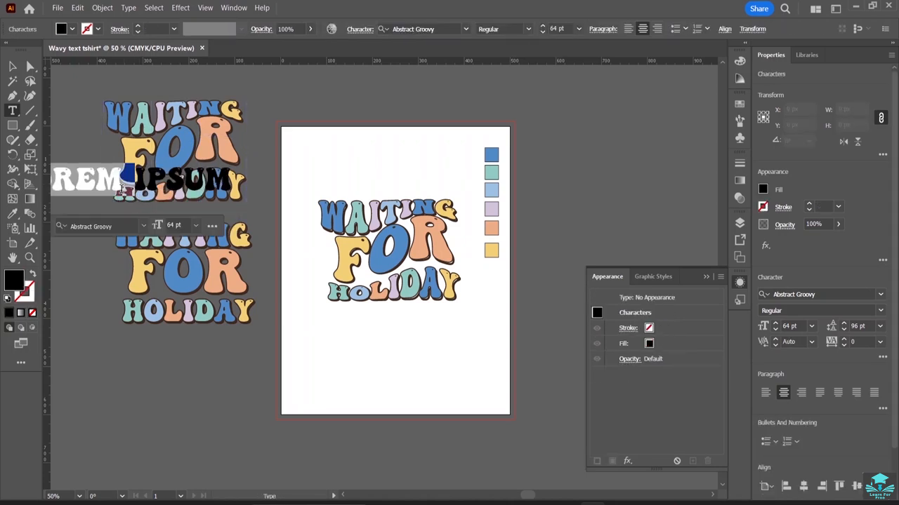
pyautogui.hotkey('ctrl', 'z')
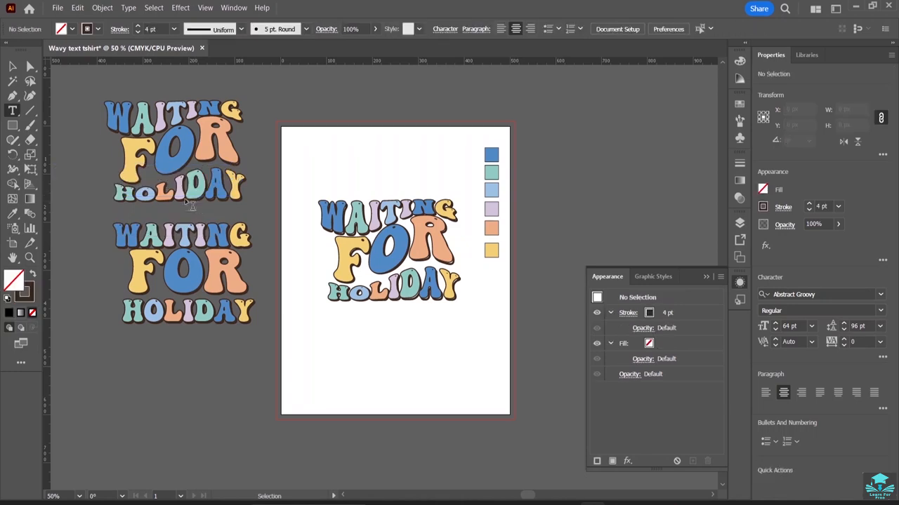
pyautogui.hotkey('ctrl', '+')
pyautogui.hotkey('ctrl', '+')
pyautogui.hotkey('ctrl', '+')
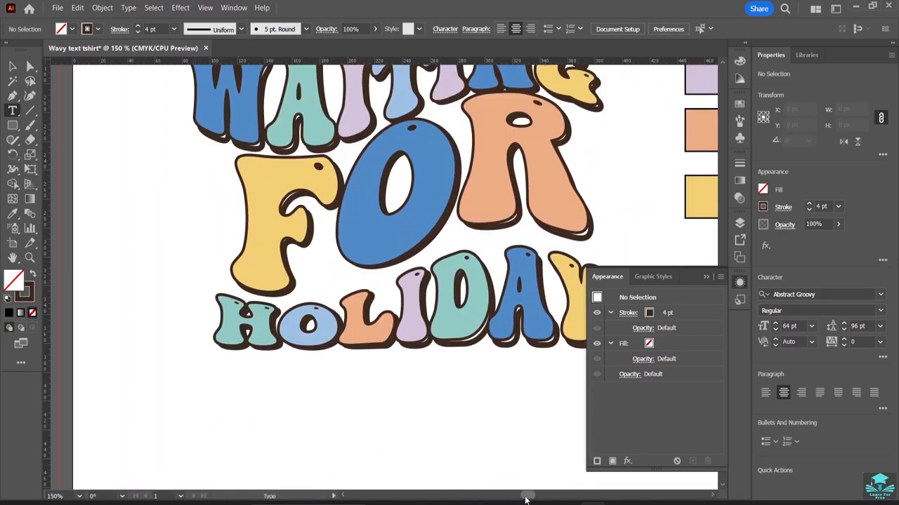
pyautogui.moveTo(525, 498)
pyautogui.mouseDown()
pyautogui.moveTo(492, 495)
pyautogui.moveTo(513, 501)
pyautogui.mouseUp()
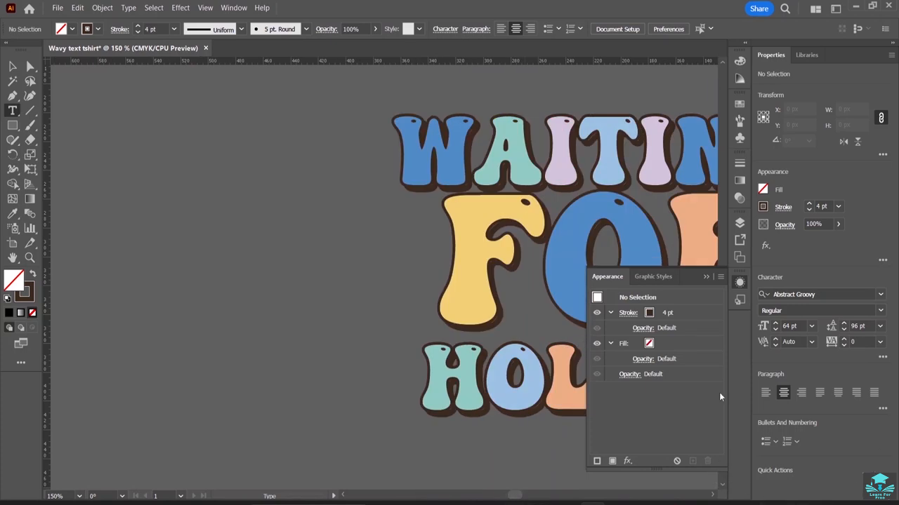
pyautogui.scroll(8, 572, 191)
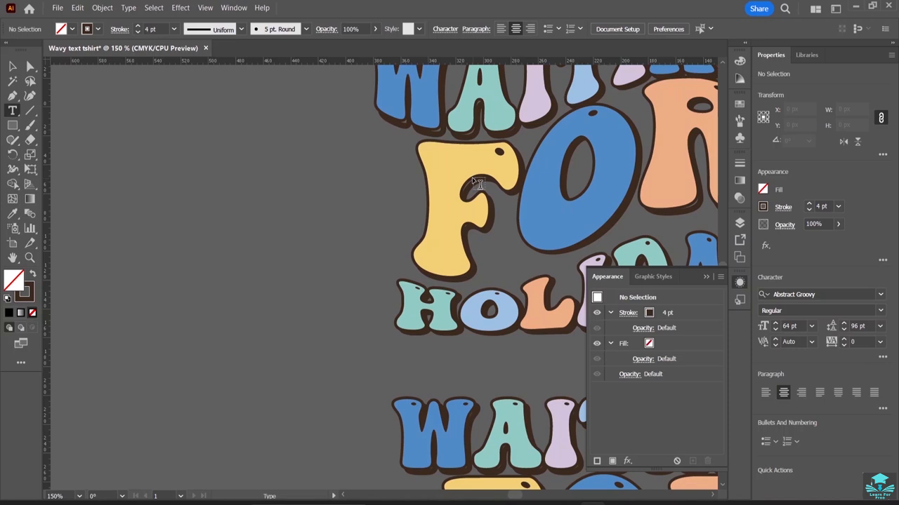
pyautogui.click(236, 8)
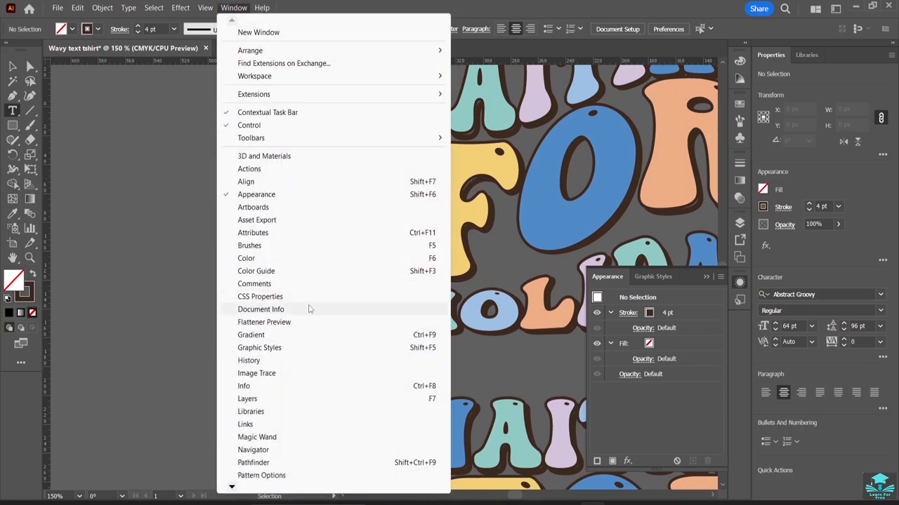
pyautogui.moveTo(230, 490)
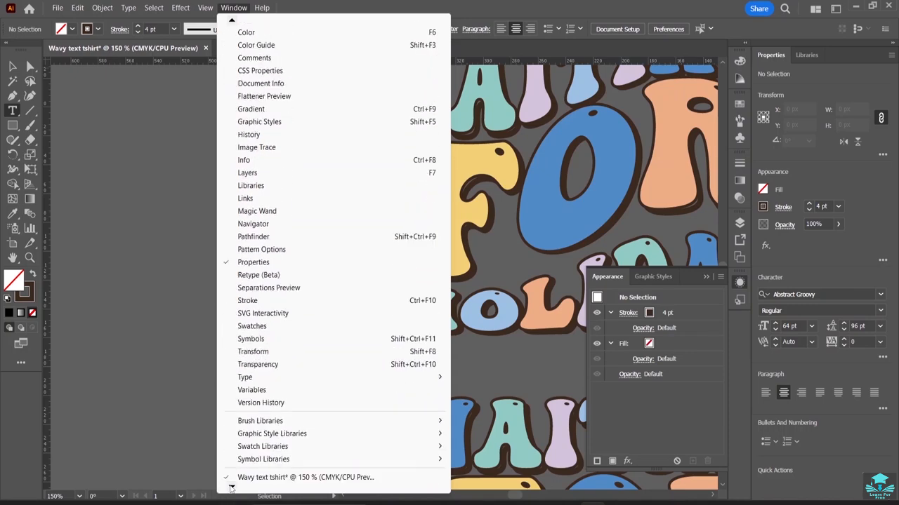
pyautogui.click(195, 96)
pyautogui.click(196, 96)
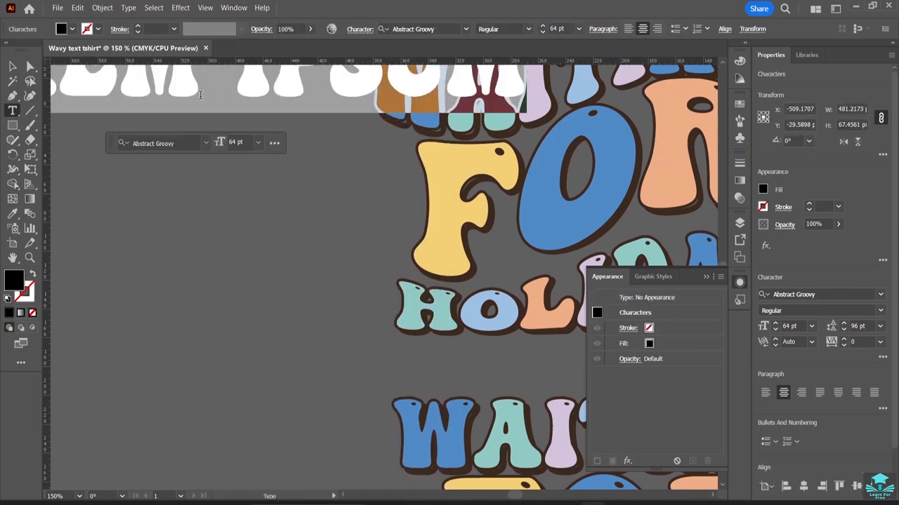
pyautogui.scroll(3, 383, 167)
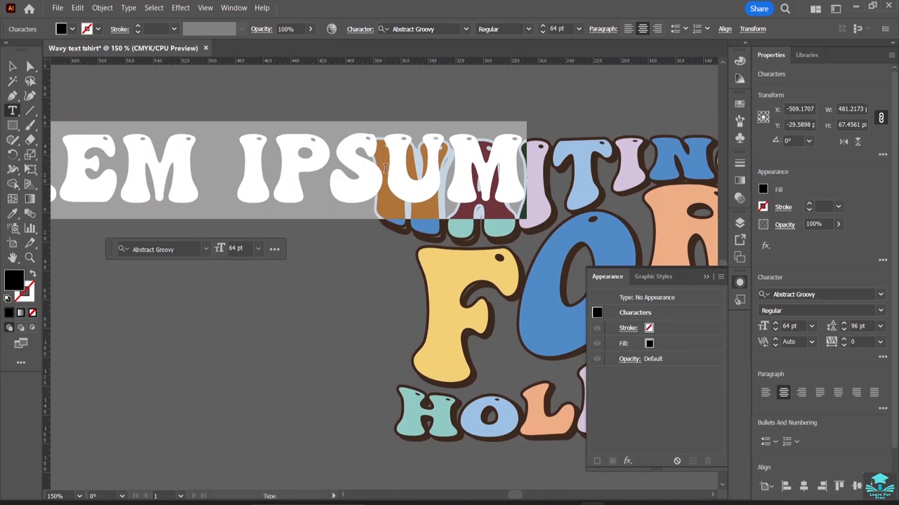
pyautogui.press('BackSpace')
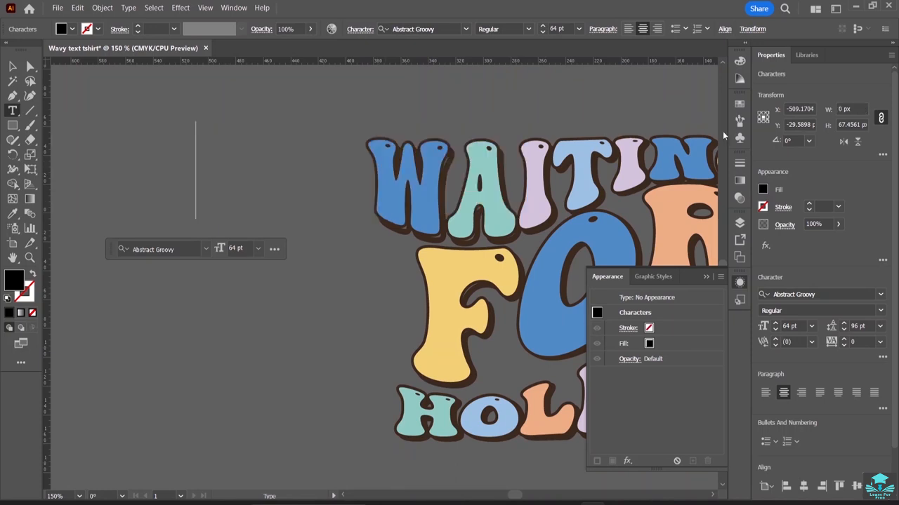
pyautogui.press('Escape')
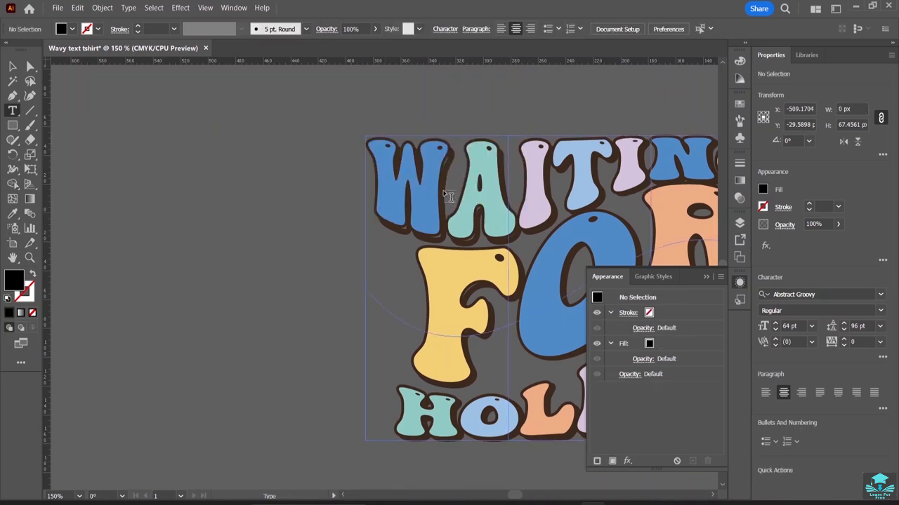
pyautogui.click(454, 196)
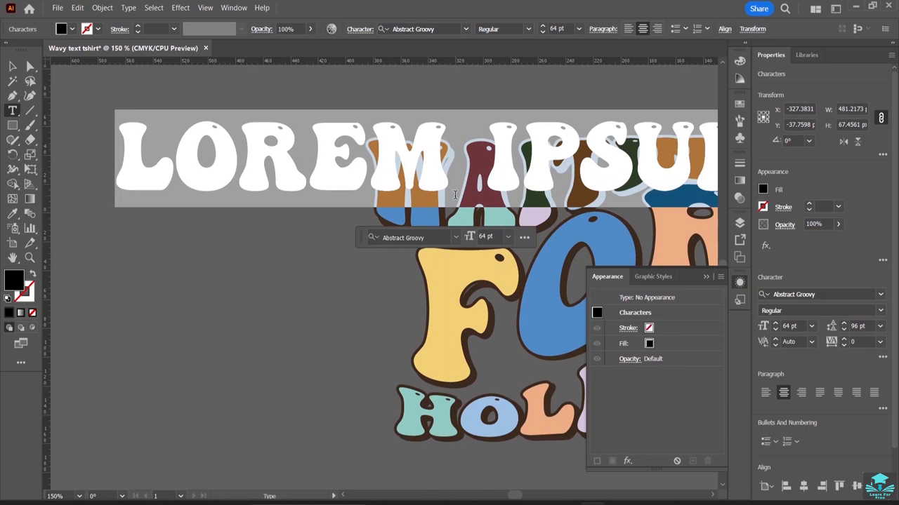
pyautogui.hotkey('ctrl', 'z')
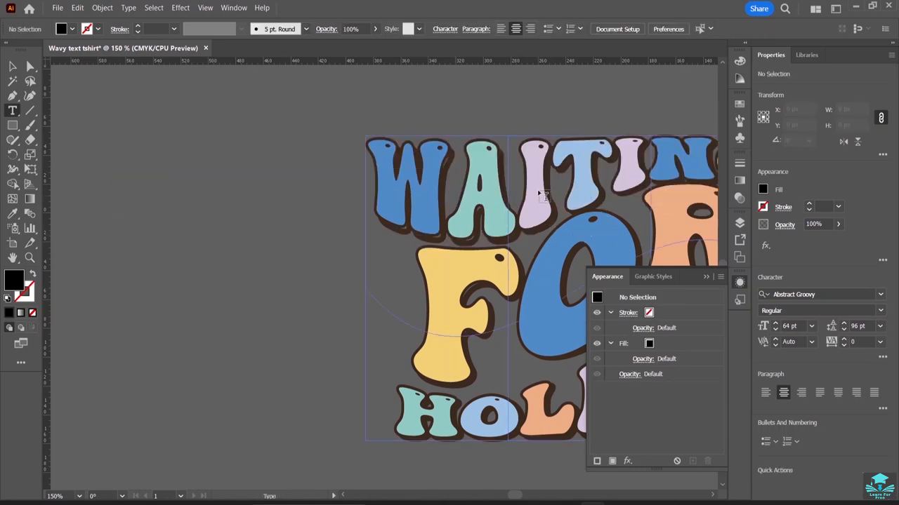
# Enter isolation mode on the warped lettering and place a text cursor inside its envelope contents.
pyautogui.click(12, 65)
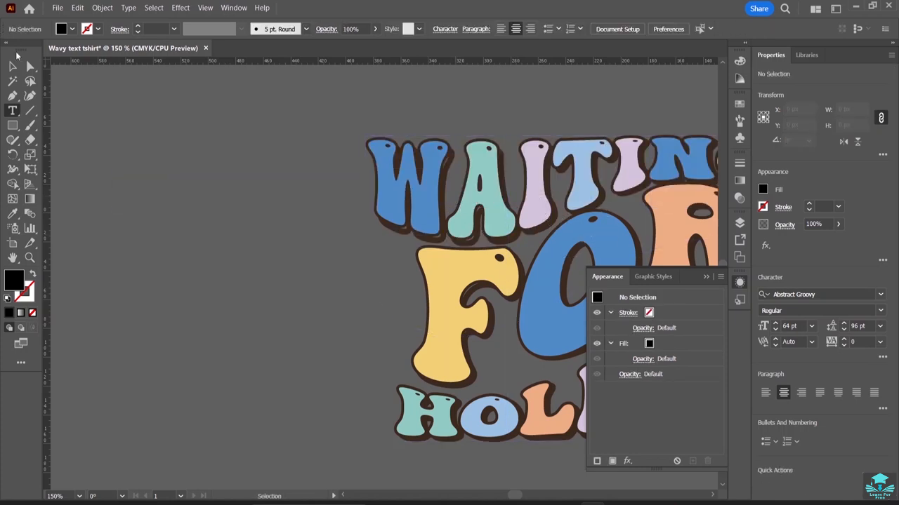
pyautogui.click(12, 65)
pyautogui.doubleClick(441, 202)
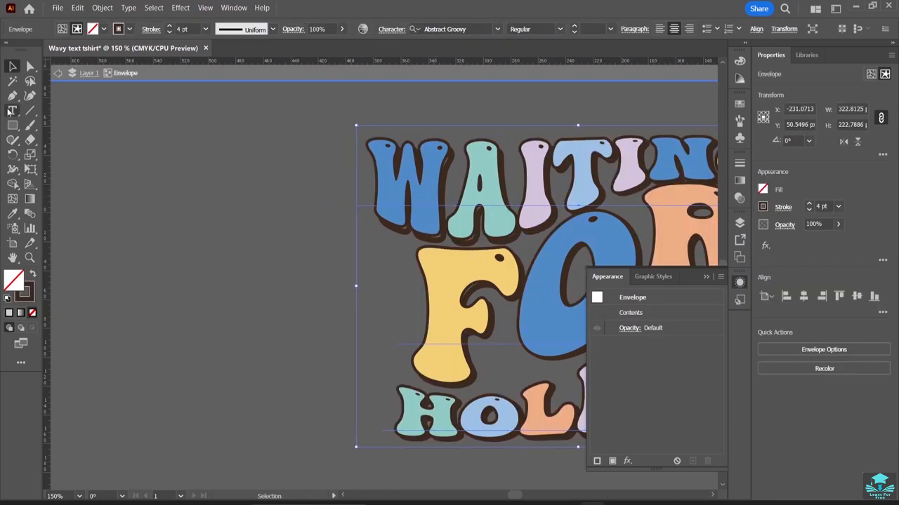
pyautogui.click(10, 111)
pyautogui.click(444, 194)
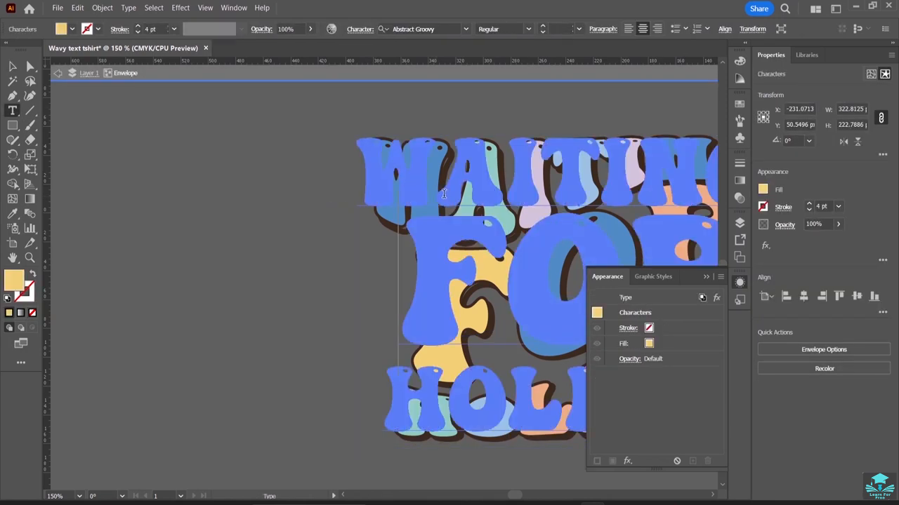
pyautogui.click(441, 173)
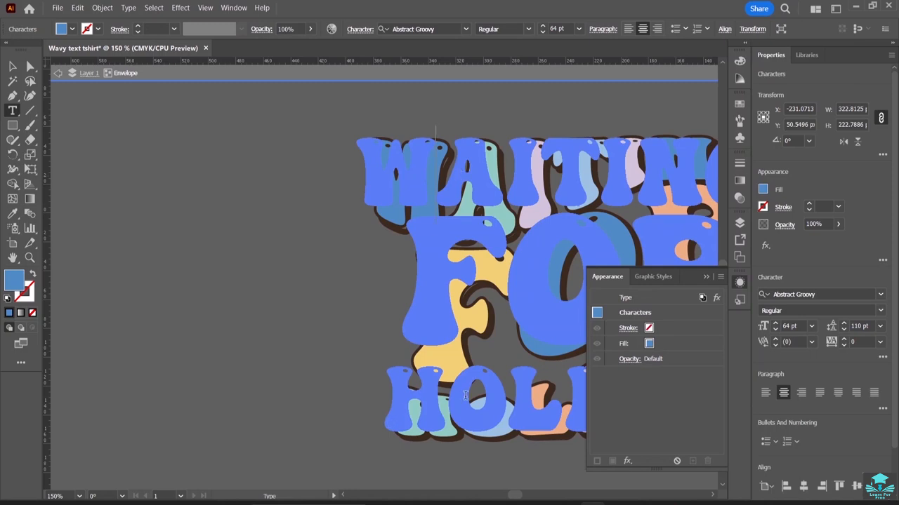
# Start retyping the bottom word HOLIDAY, replacing its opening letters with T, R and E.
pyautogui.click(438, 409)
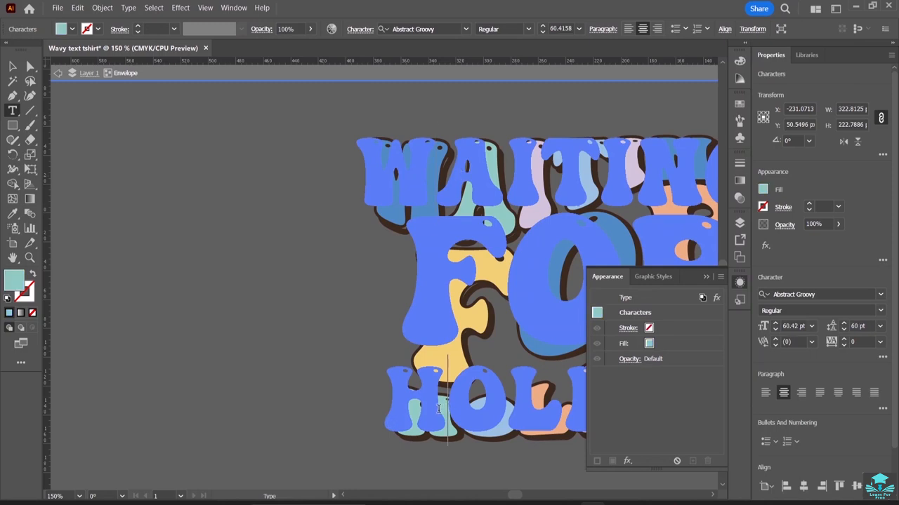
pyautogui.press('BackSpace')
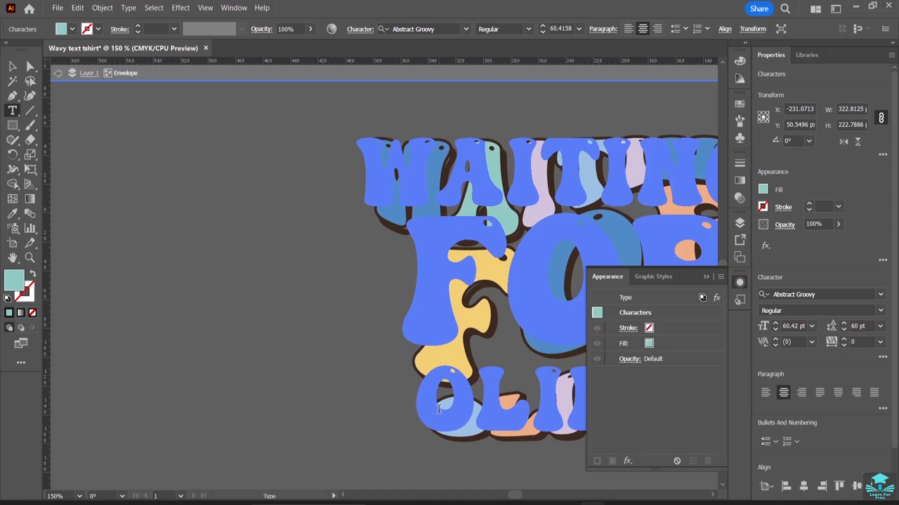
pyautogui.write('T')
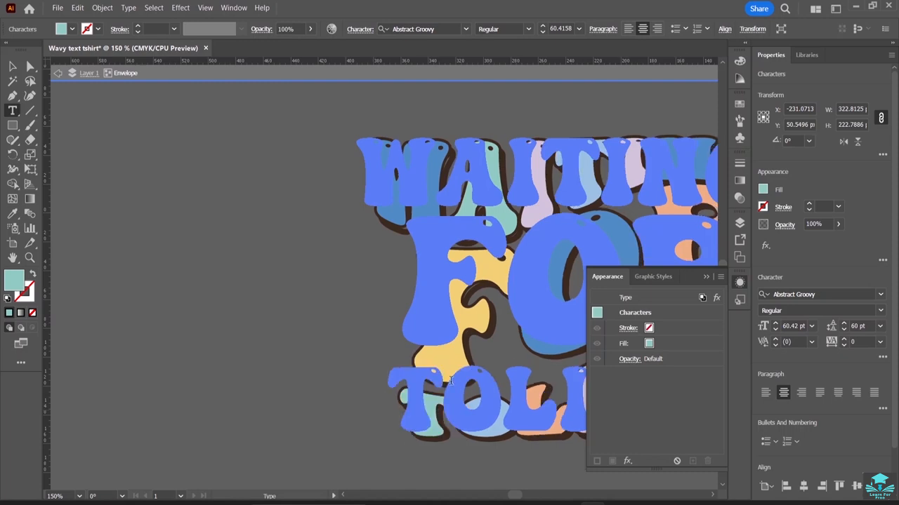
pyautogui.click(502, 402)
pyautogui.press('BackSpace')
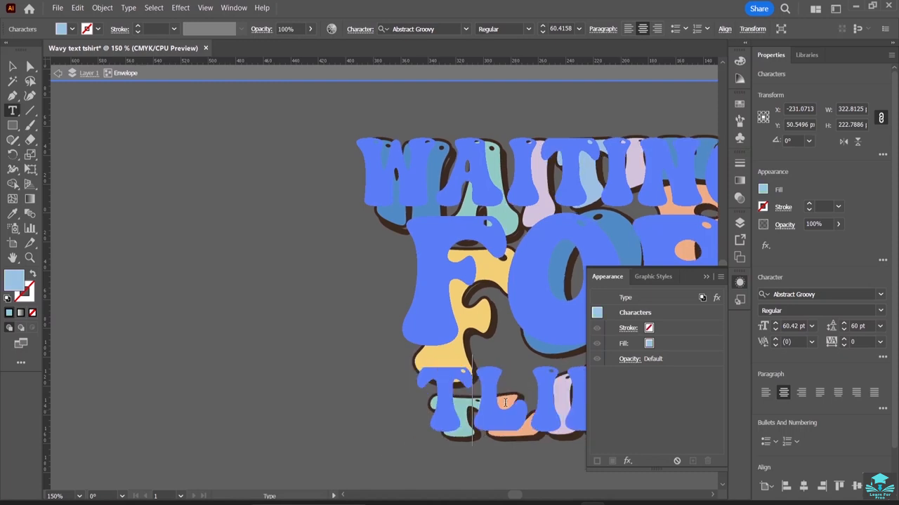
pyautogui.write('RE')
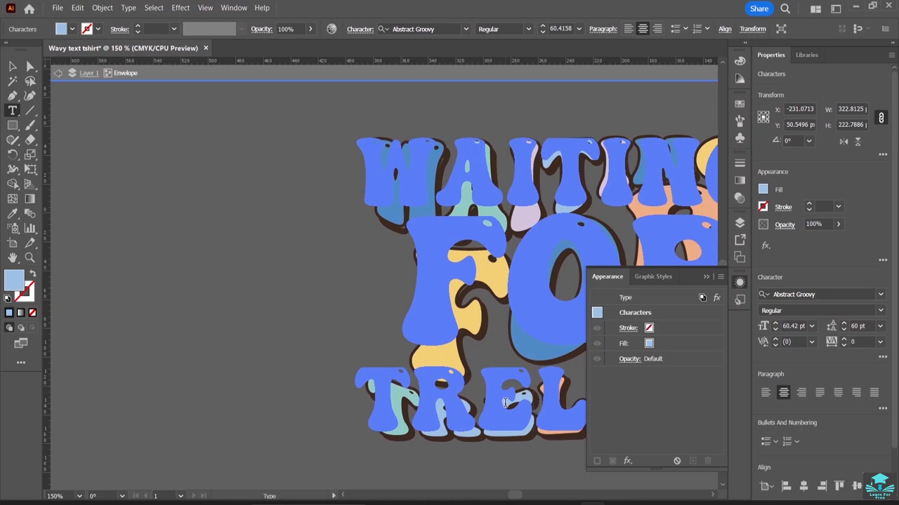
pyautogui.press('BackSpace')
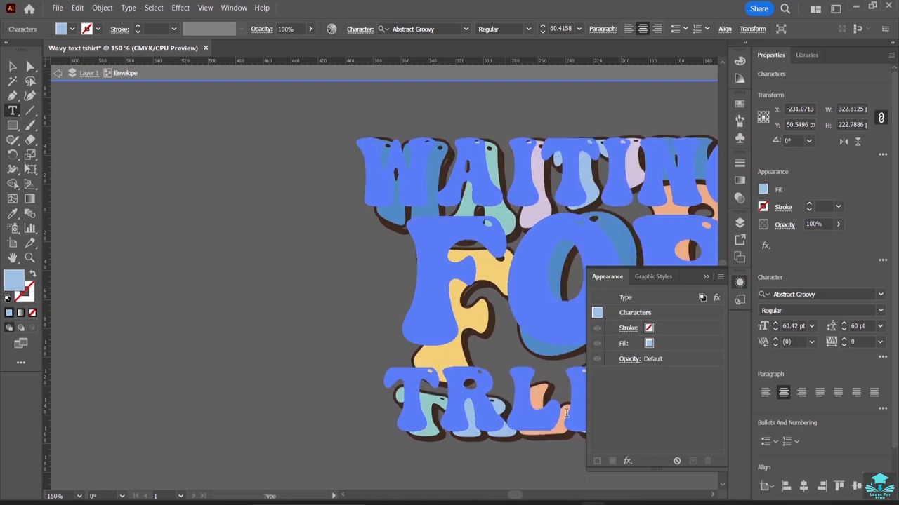
pyautogui.write('E')
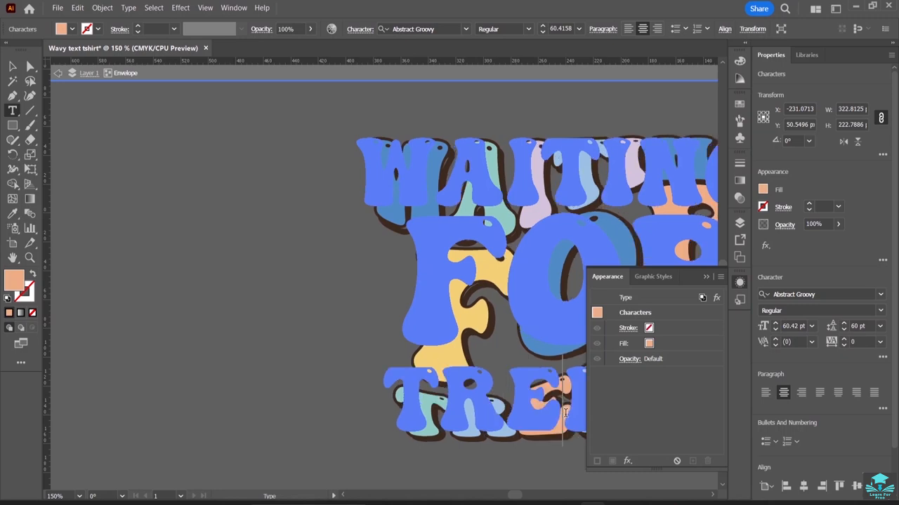
pyautogui.click(708, 277)
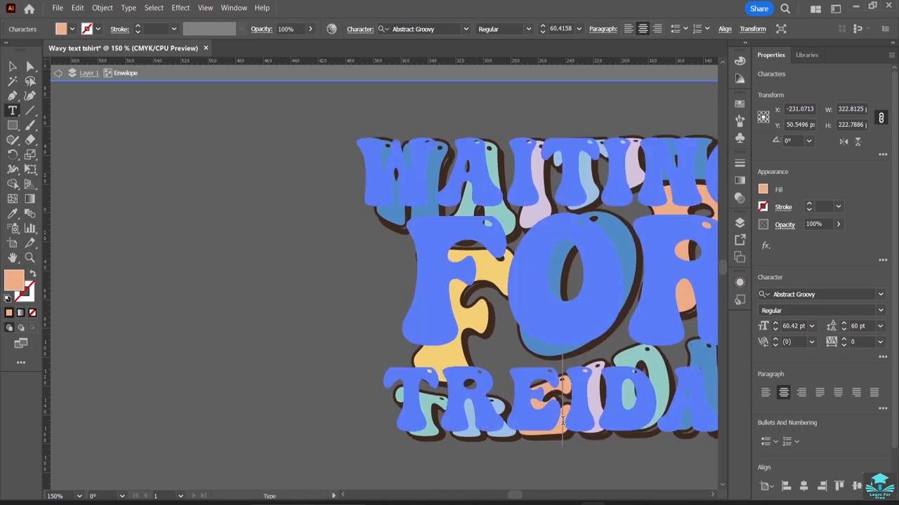
pyautogui.press('BackSpace')
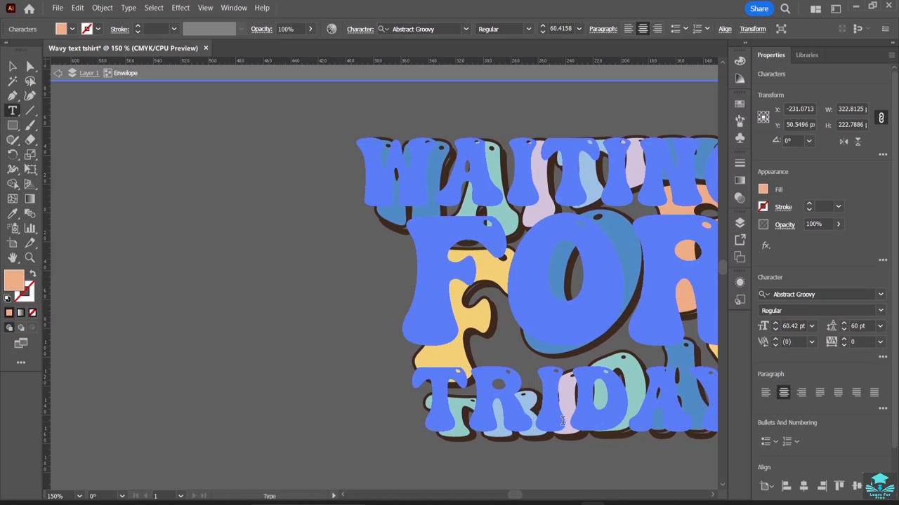
pyautogui.write('A')
pyautogui.press('BackSpace')
pyautogui.write('E')
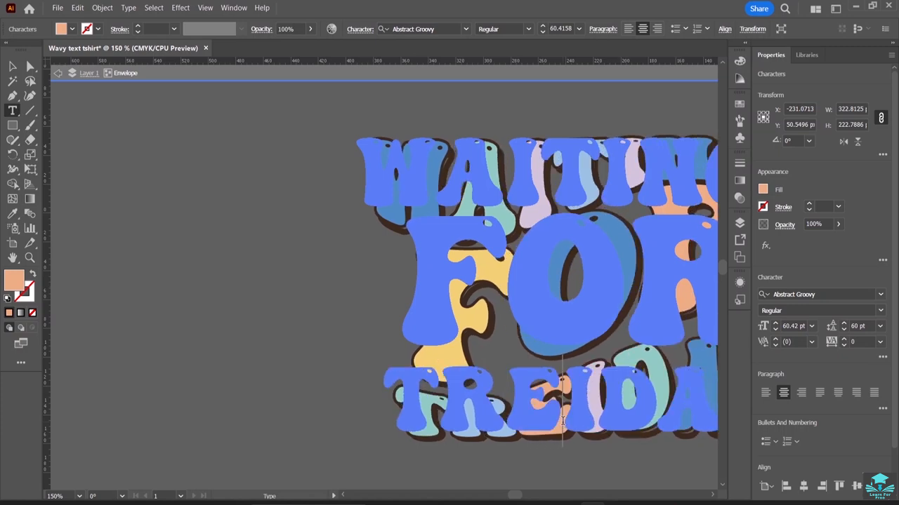
# Finish changing the bottom word to TREAT by replacing and deleting the remaining letters, then exit text editing.
pyautogui.click(597, 413)
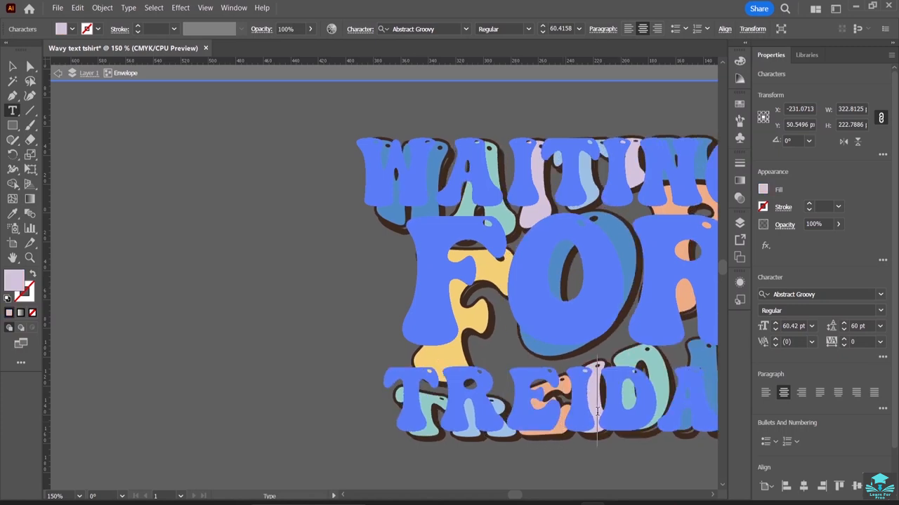
pyautogui.press('BackSpace')
pyautogui.write('A')
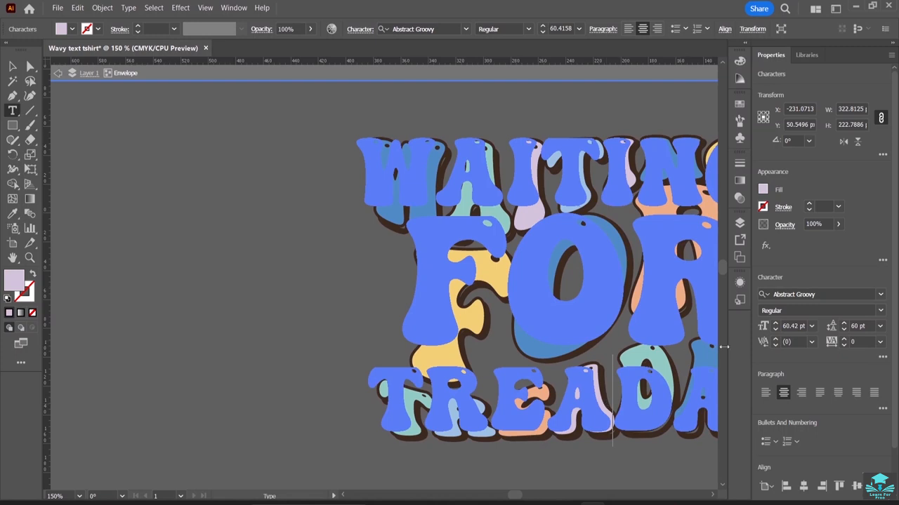
pyautogui.click(674, 405)
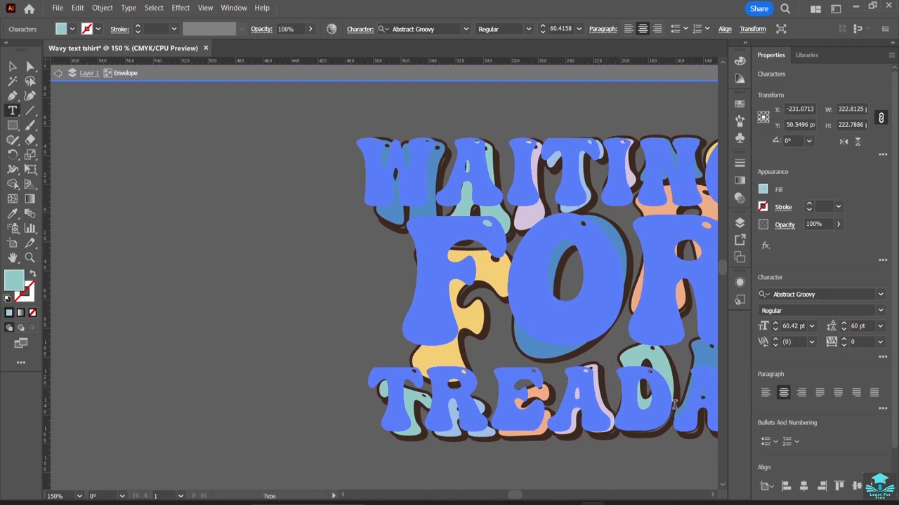
pyautogui.press('BackSpace')
pyautogui.write('T')
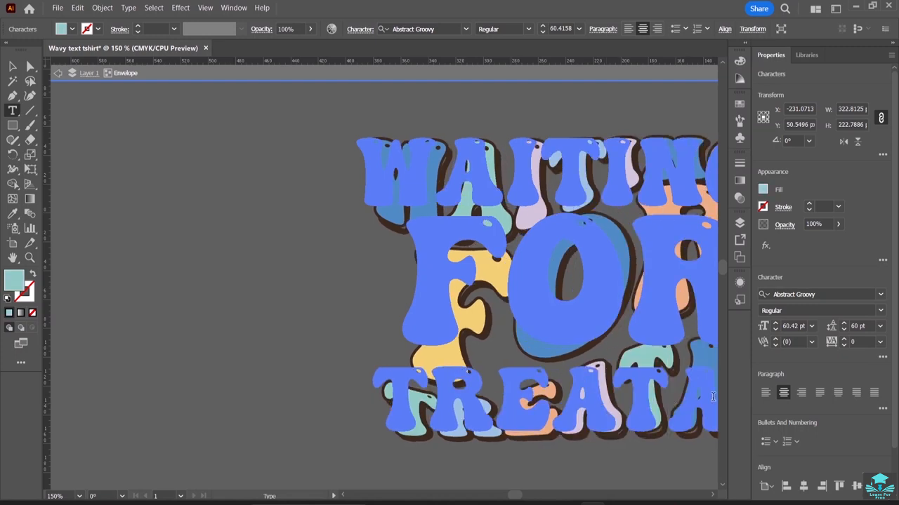
pyautogui.press('Right')
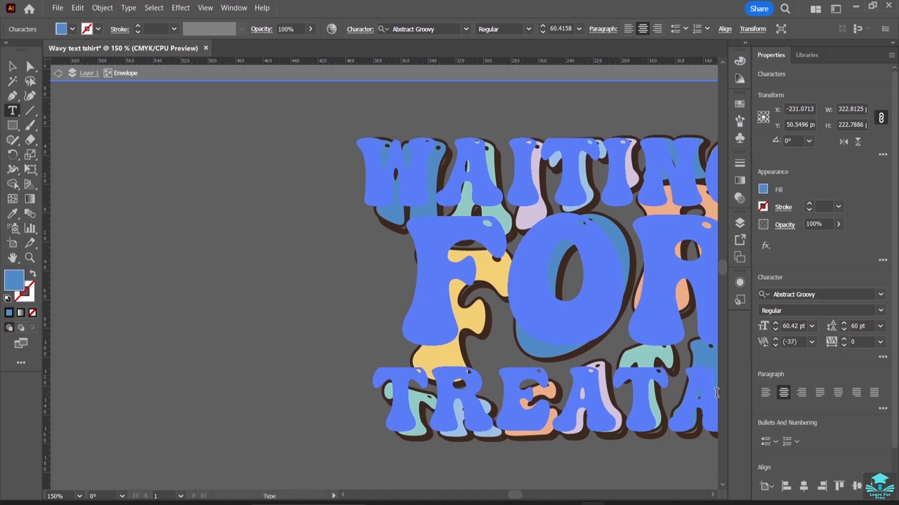
pyautogui.hotkey('ctrl', 'a')
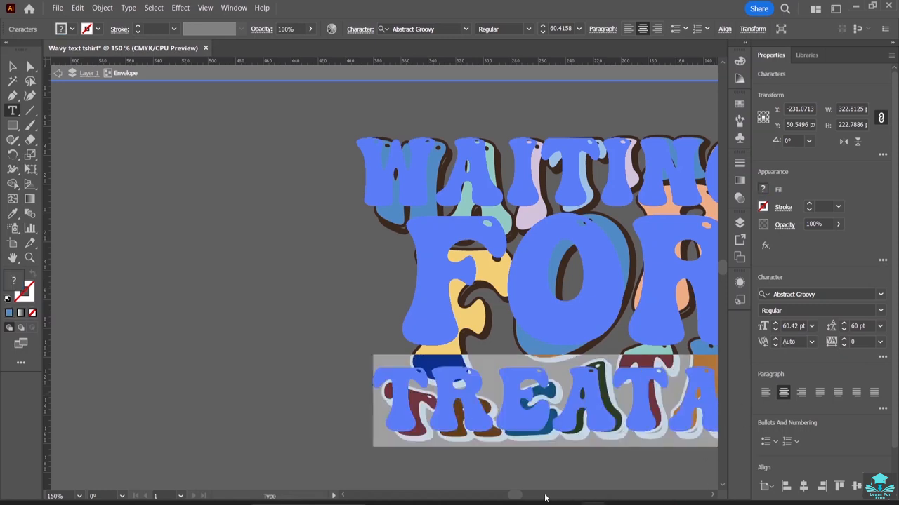
pyautogui.hscroll(2, 515, 500)
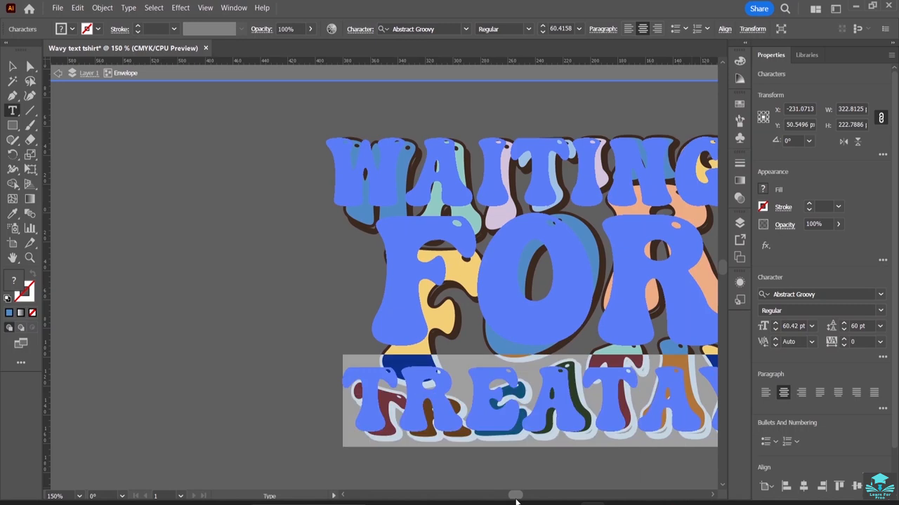
pyautogui.hscroll(-5, 514, 499)
pyautogui.click(617, 395)
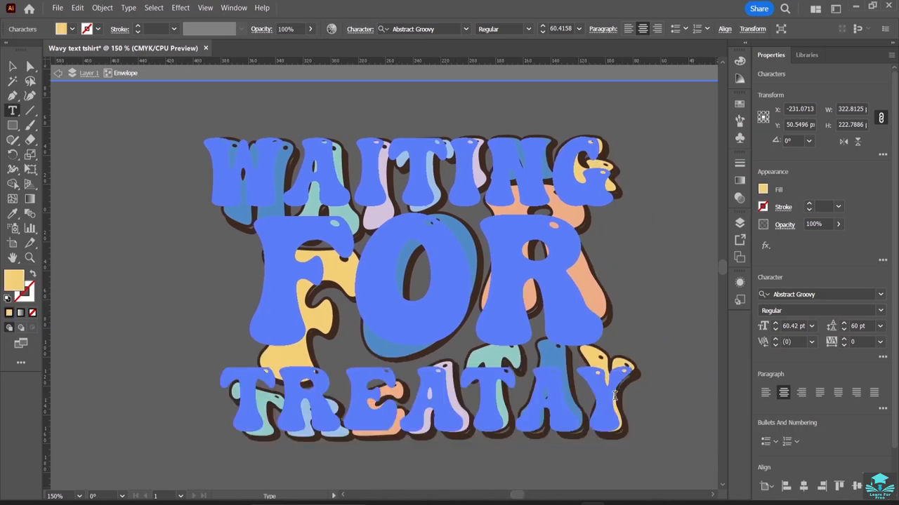
pyautogui.press('BackSpace')
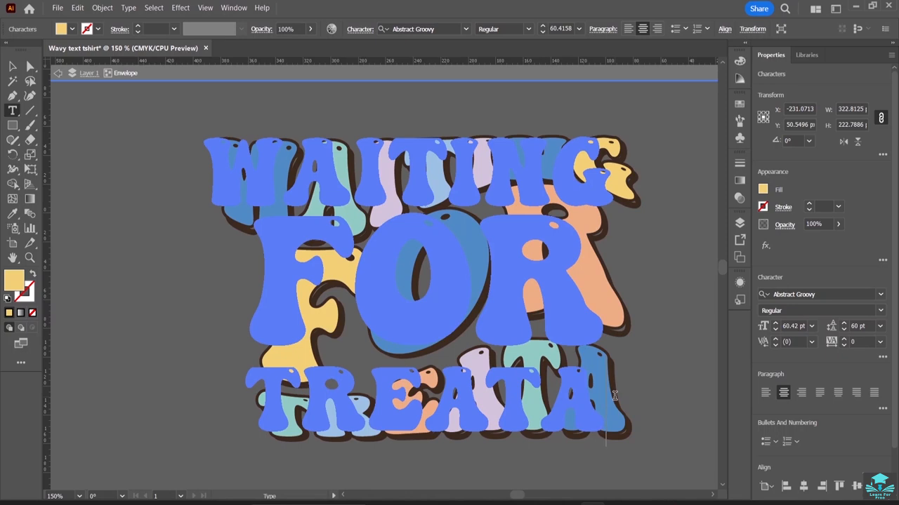
pyautogui.press('BackSpace')
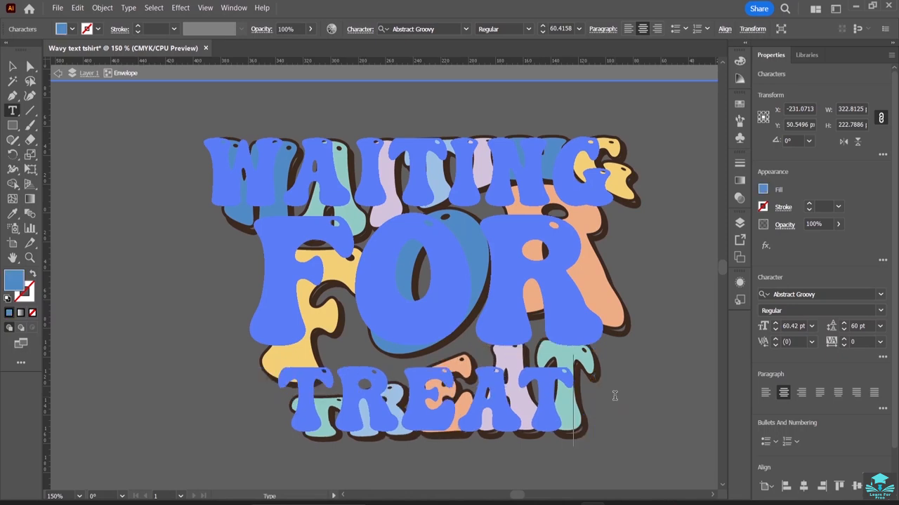
pyautogui.press('Escape')
# Zoom out to compare the edited TREAT lettering with the other copies beside the artboard.
pyautogui.click(61, 124)
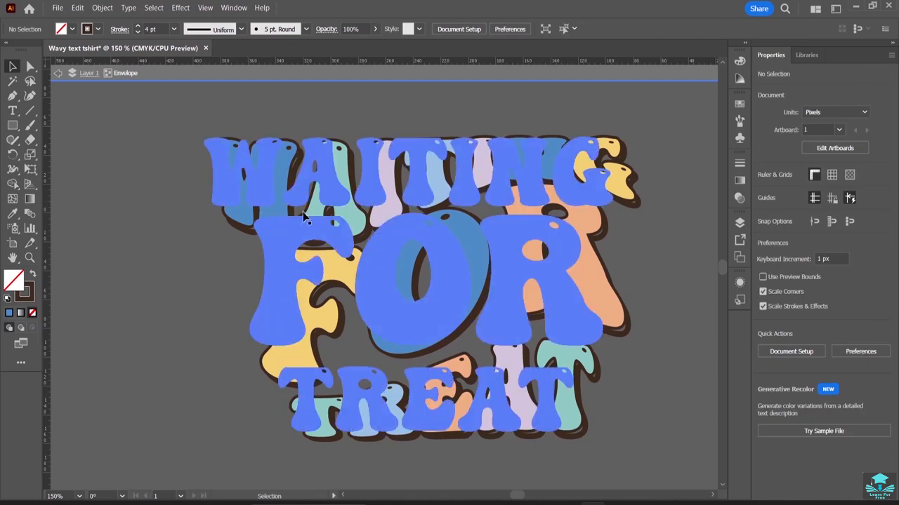
pyautogui.hotkey('ctrl', '-')
pyautogui.hotkey('ctrl', '-')
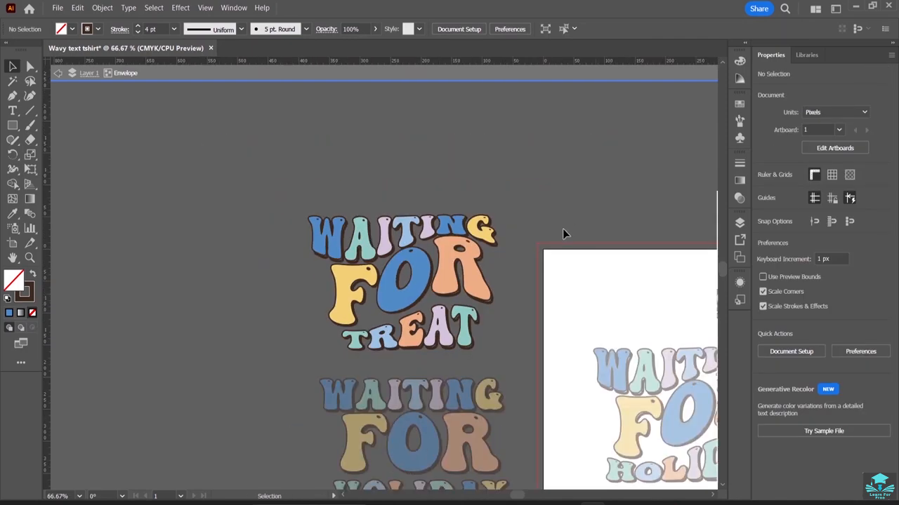
pyautogui.scroll(-3, 565, 238)
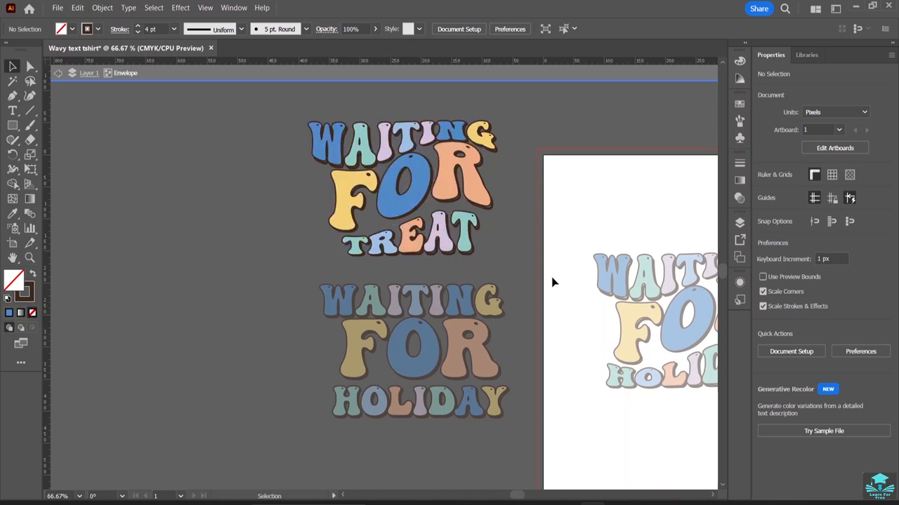
# Exit isolation mode on the edited lettering to return to the whole artwork.
pyautogui.doubleClick(511, 253)
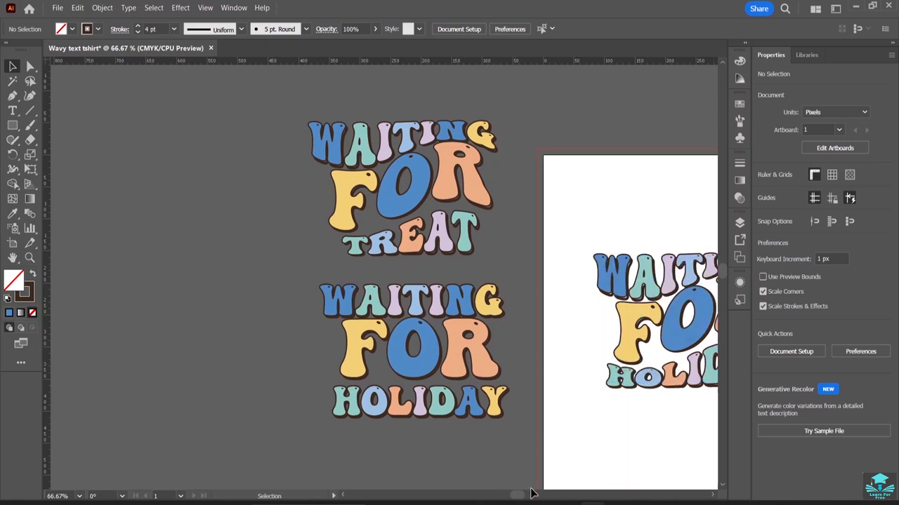
pyautogui.moveTo(518, 495); pyautogui.dragTo(523, 496)
pyautogui.moveTo(534, 320); pyautogui.dragTo(532, 373)
pyautogui.click(523, 244)
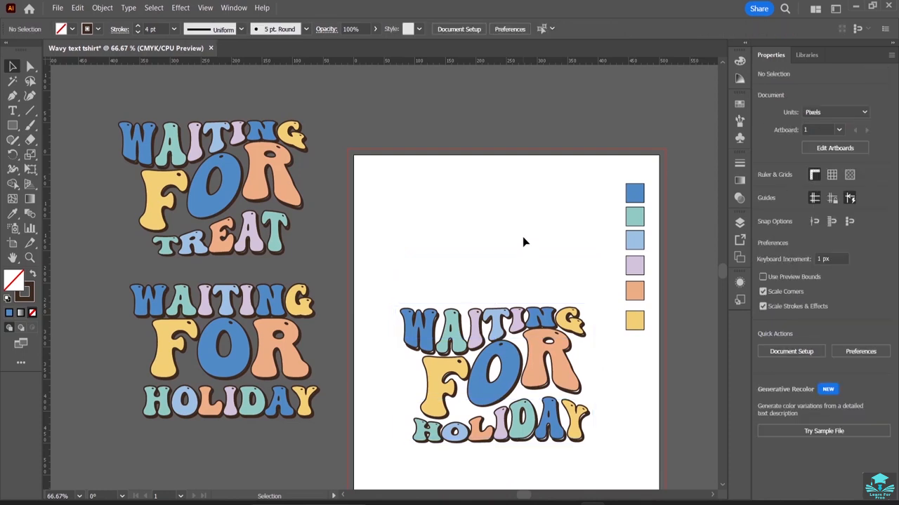
# Draw a small vertical ellipse about 13 by 28 px in the empty area above the lettering on the artboard.
pyautogui.scroll(-3, 522, 242)
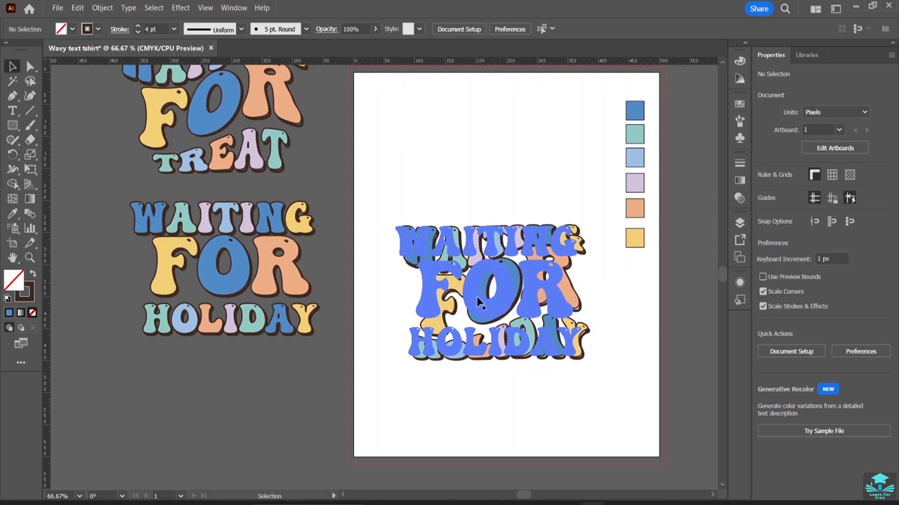
pyautogui.moveTo(14, 129); pyautogui.dragTo(63, 154)
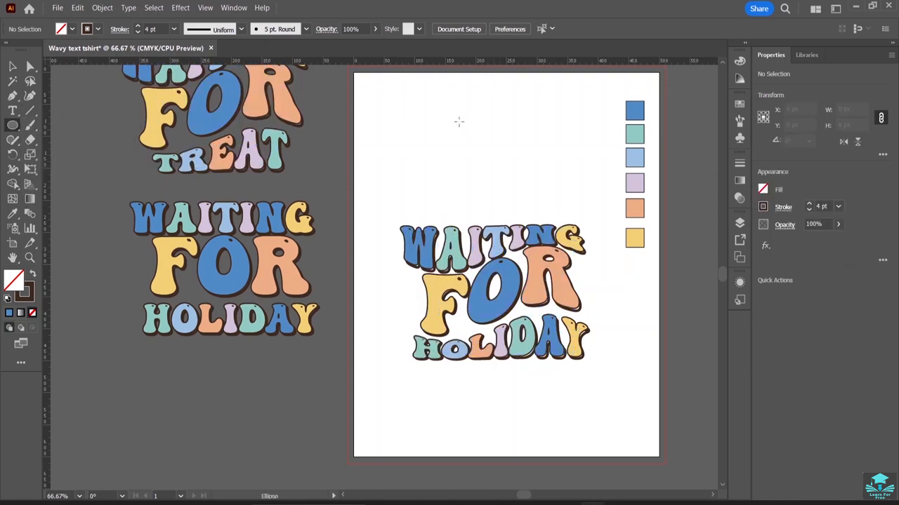
pyautogui.hotkey('ctrl', '+')
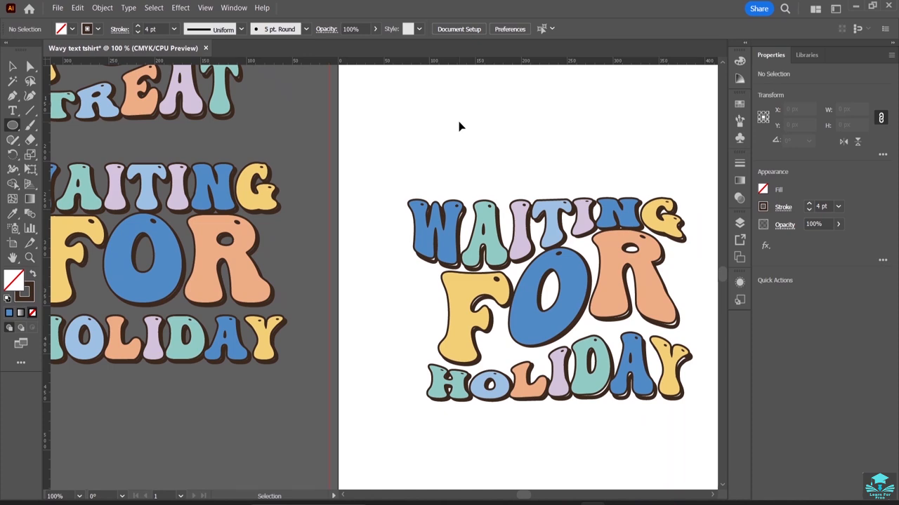
pyautogui.hotkey('ctrl', '+')
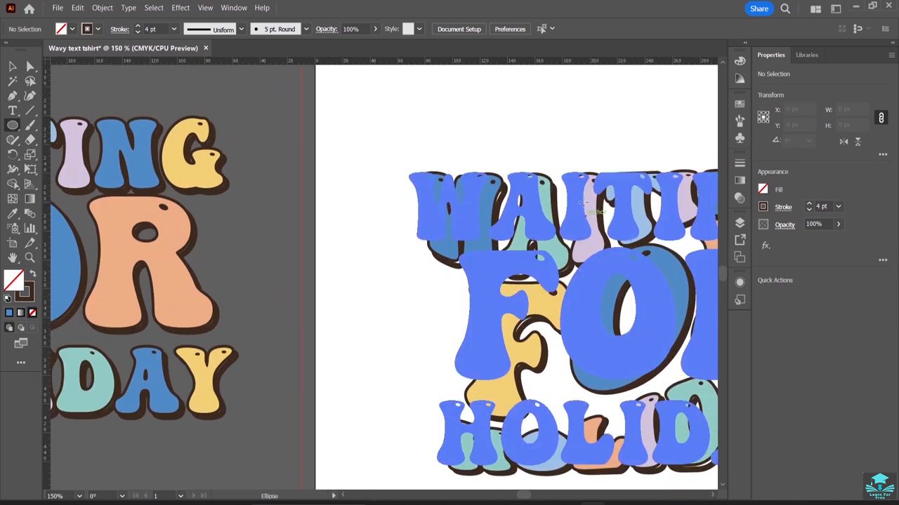
pyautogui.scroll(3, 583, 202)
pyautogui.scroll(3, 582, 202)
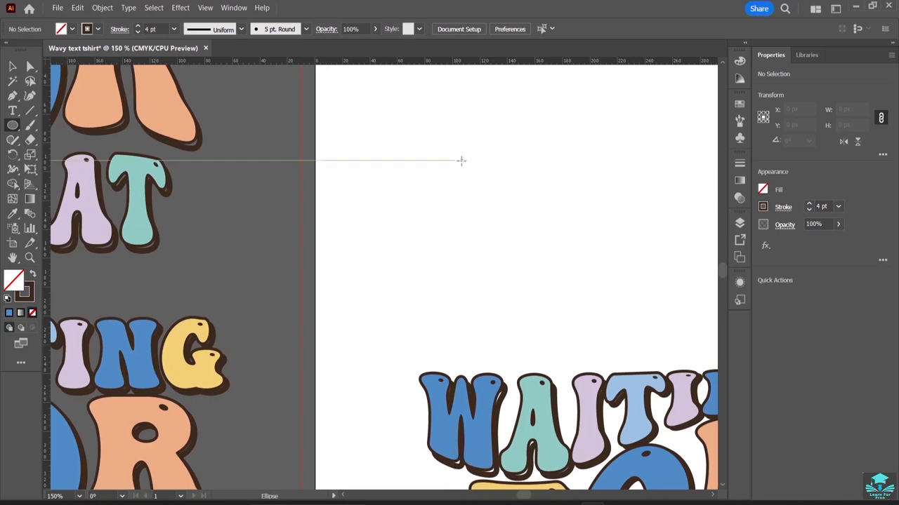
pyautogui.moveTo(461, 167); pyautogui.dragTo(479, 207)
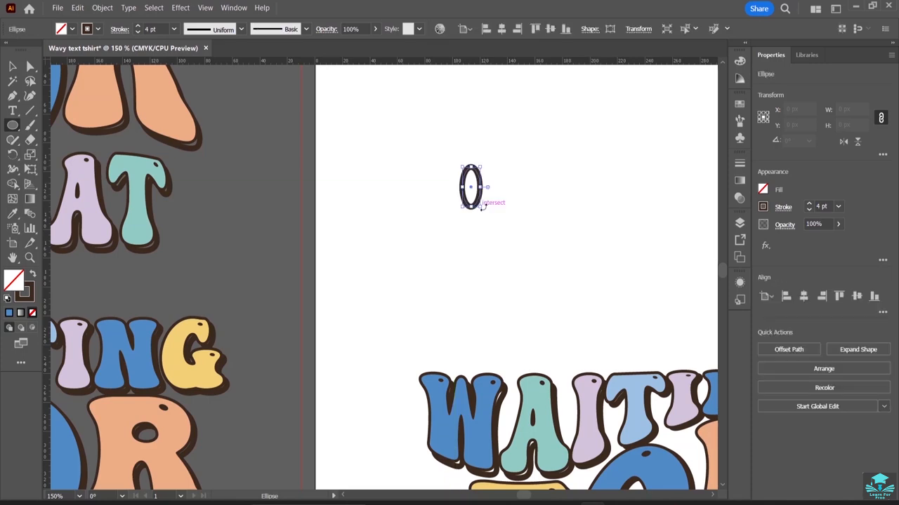
# Set the ellipse's stroke weight to 0.25 pt and duplicate the ellipse slightly downward.
pyautogui.click(808, 210)
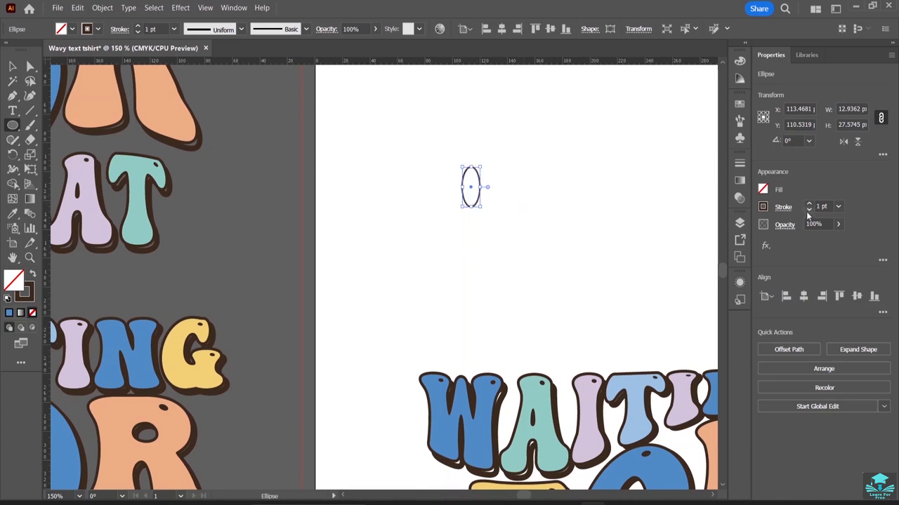
pyautogui.click(807, 211)
pyautogui.click(808, 210)
pyautogui.click(809, 211)
pyautogui.click(14, 66)
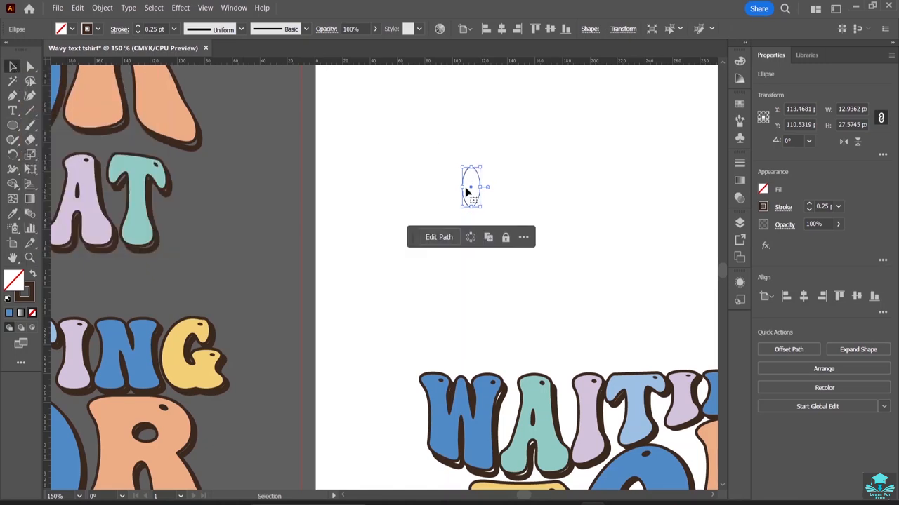
pyautogui.moveTo(470, 191); pyautogui.dragTo(471, 211)
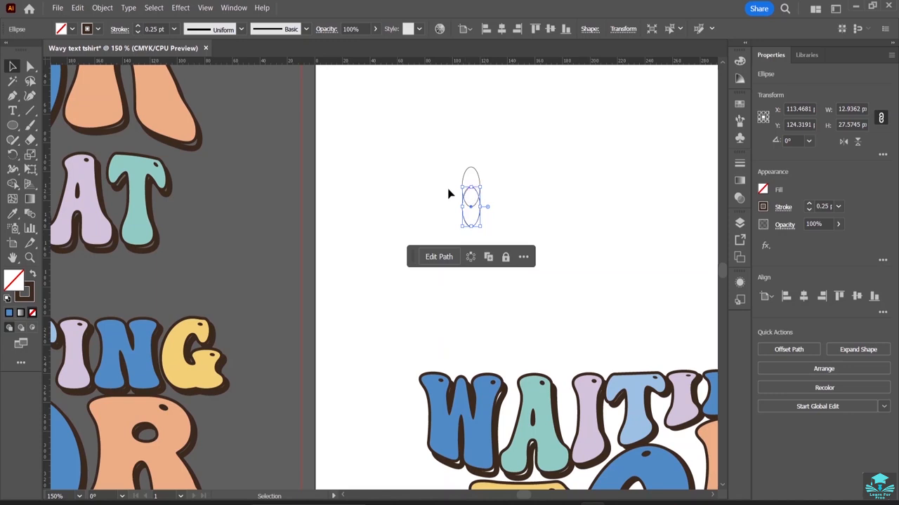
# Draw a horizontal ellipse about 40 by 13 px crossing the vertical ellipses.
pyautogui.press('l')
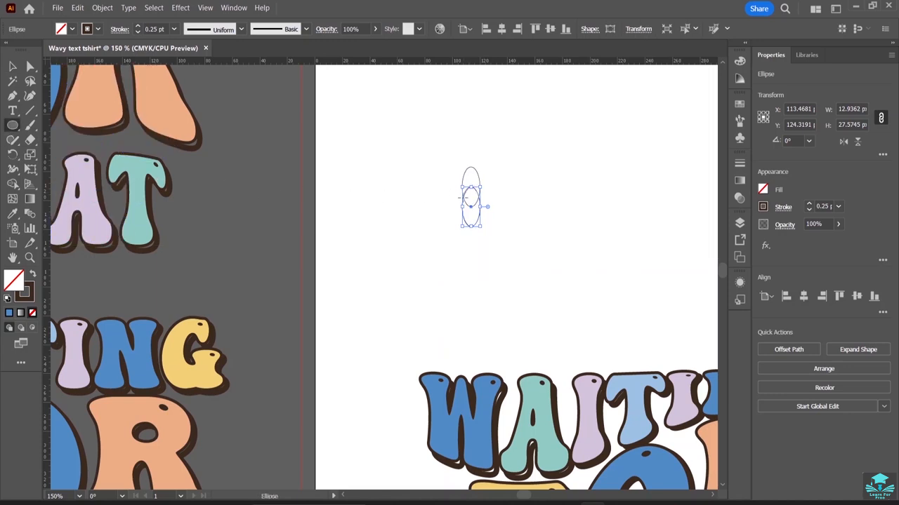
pyautogui.moveTo(463, 197); pyautogui.dragTo(517, 214)
pyautogui.click(12, 66)
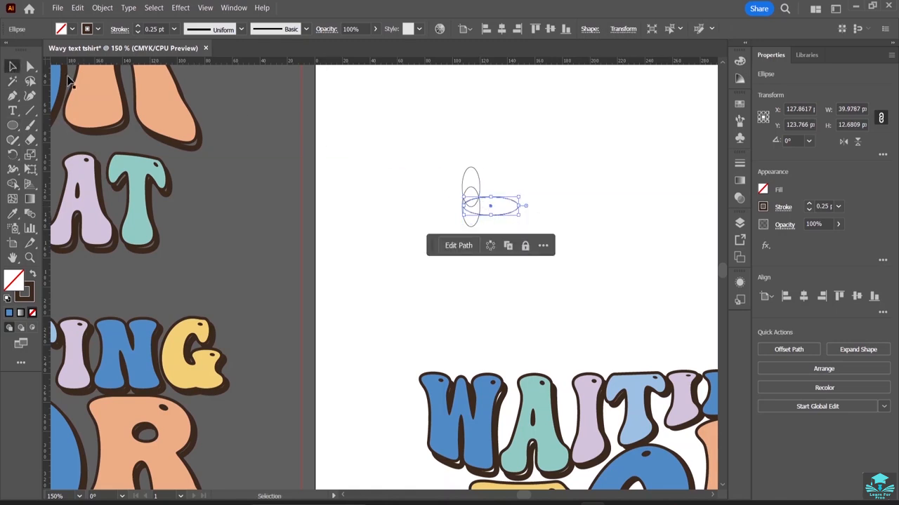
# Move the horizontal ellipse up so it crosses the vertical ellipses near their centre.
pyautogui.click(495, 206)
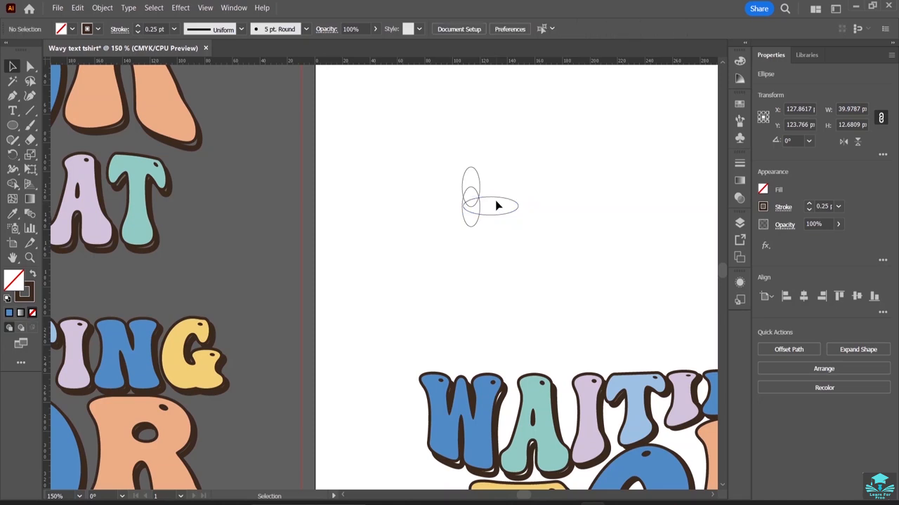
pyautogui.click(496, 205)
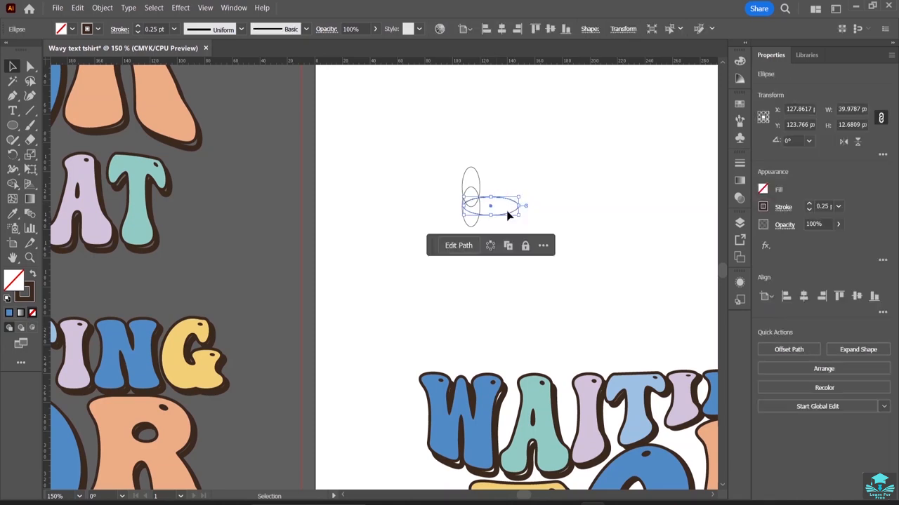
pyautogui.click(507, 205)
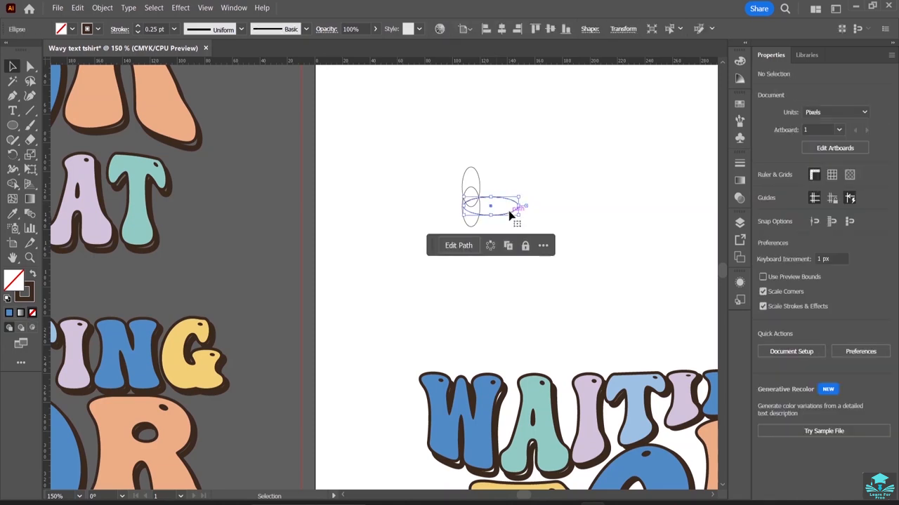
pyautogui.doubleClick(515, 208)
pyautogui.doubleClick(515, 198)
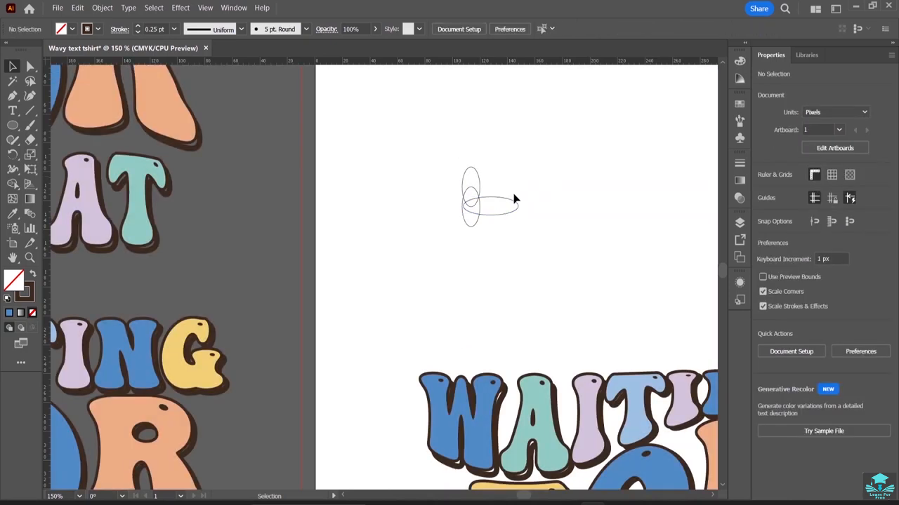
pyautogui.click(496, 215)
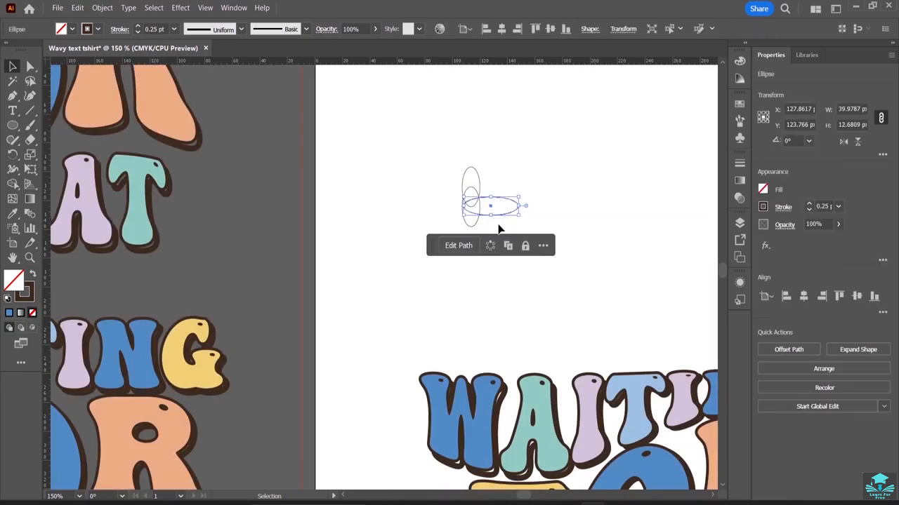
pyautogui.click(510, 211)
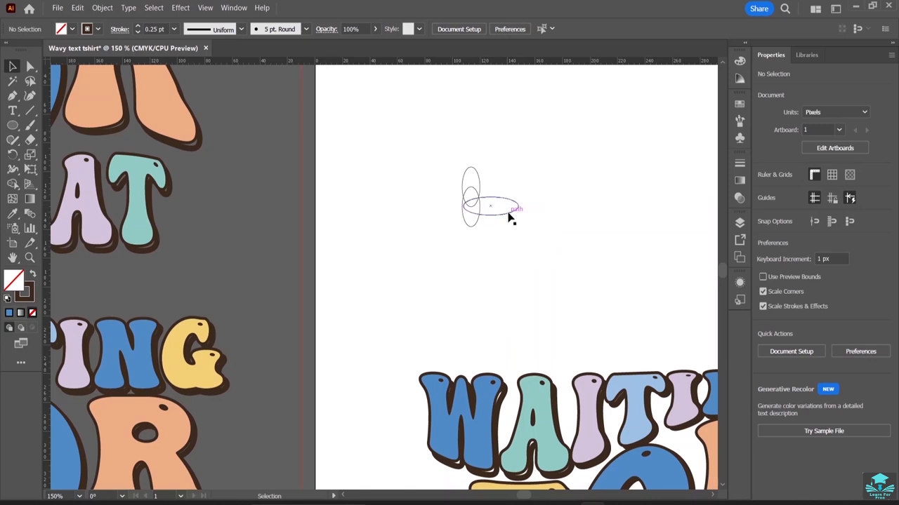
pyautogui.moveTo(510, 219)
pyautogui.mouseDown()
pyautogui.moveTo(516, 200)
pyautogui.moveTo(508, 204)
pyautogui.mouseUp()
pyautogui.click(554, 206)
pyautogui.click(513, 203)
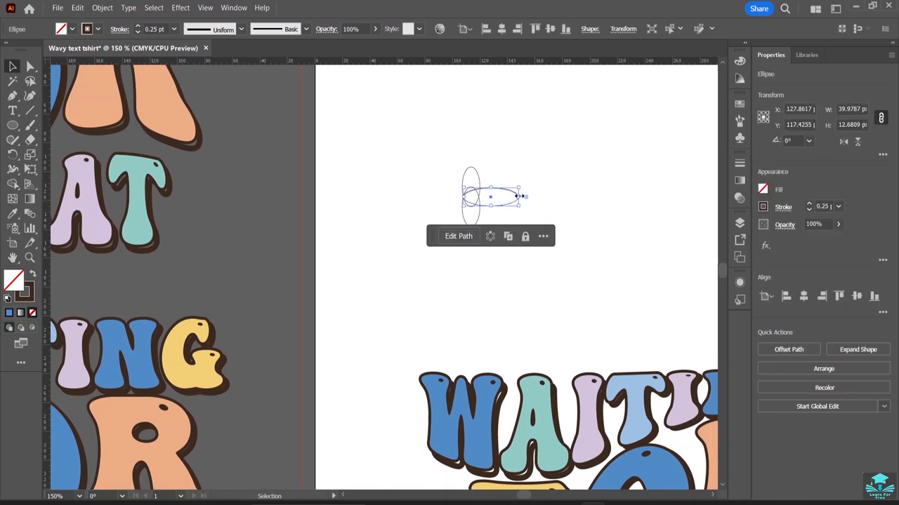
# Narrow the horizontal ellipse to about 31 px wide and duplicate it to the left, forming a cross of petals.
pyautogui.moveTo(518, 197); pyautogui.dragTo(507, 196)
pyautogui.click(512, 178)
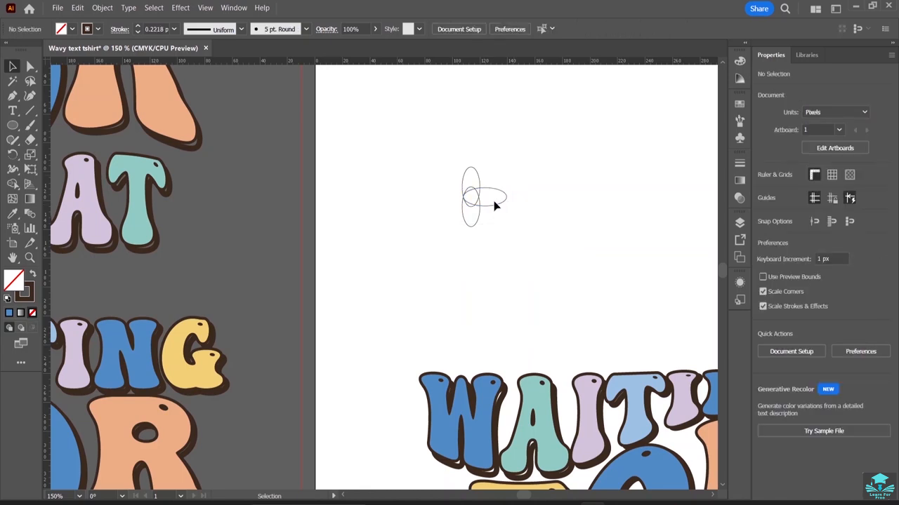
pyautogui.click(499, 208)
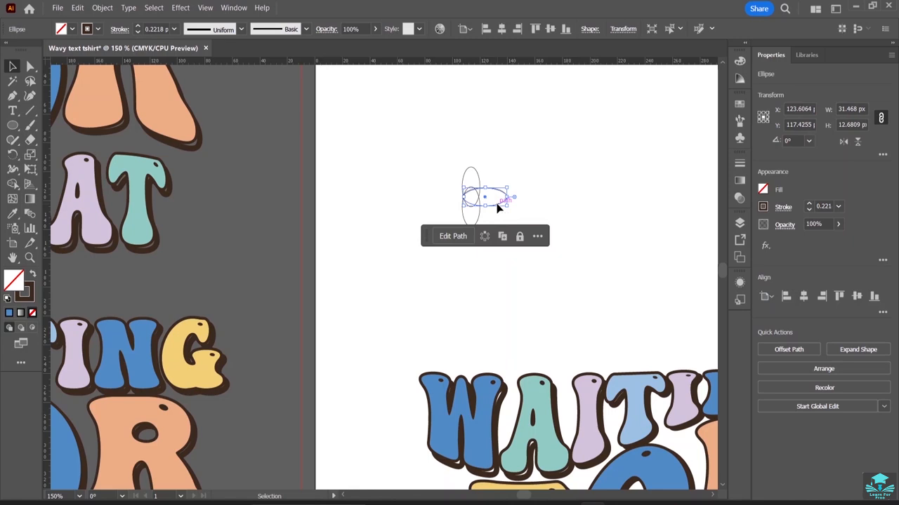
pyautogui.moveTo(497, 207); pyautogui.dragTo(470, 206)
pyautogui.click(553, 182)
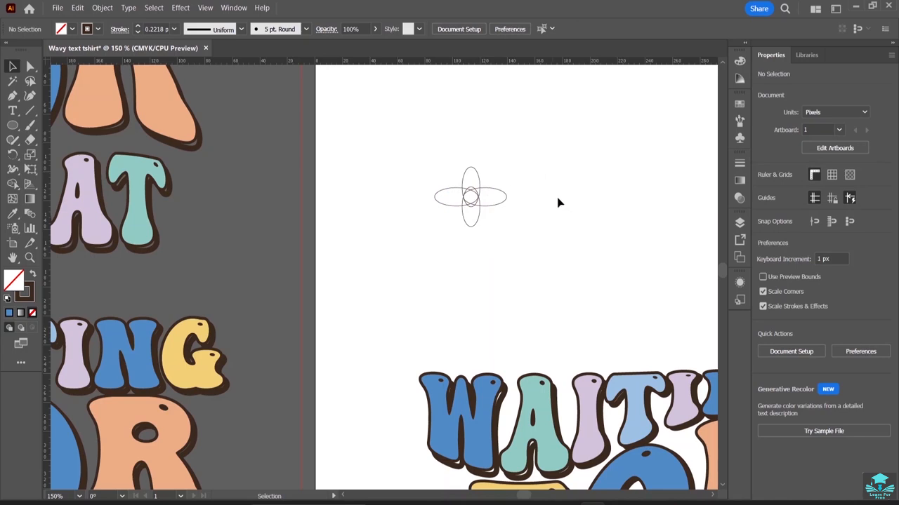
# Rotate the lower vertical ellipse about 35° into a diagonal petal and nudge it toward the centre.
pyautogui.click(480, 221)
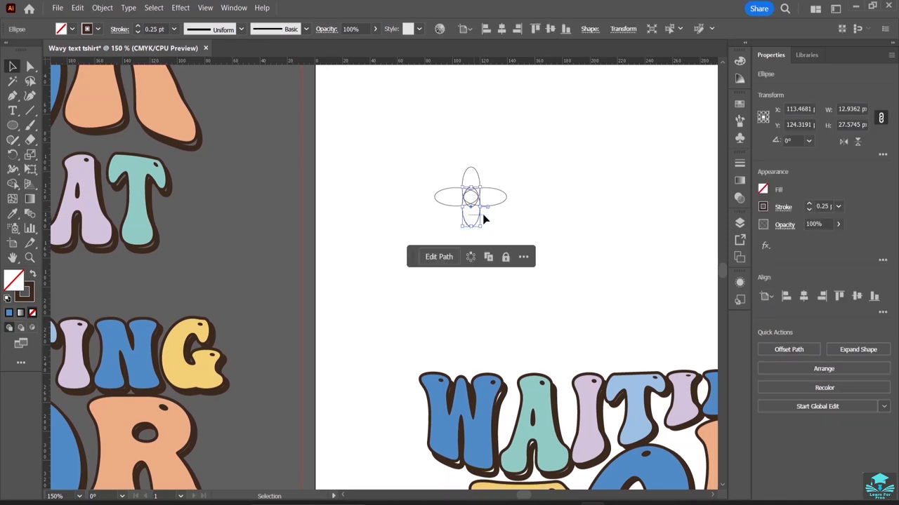
pyautogui.click(472, 216)
pyautogui.click(478, 222)
pyautogui.moveTo(480, 223); pyautogui.dragTo(496, 226)
pyautogui.click(491, 220)
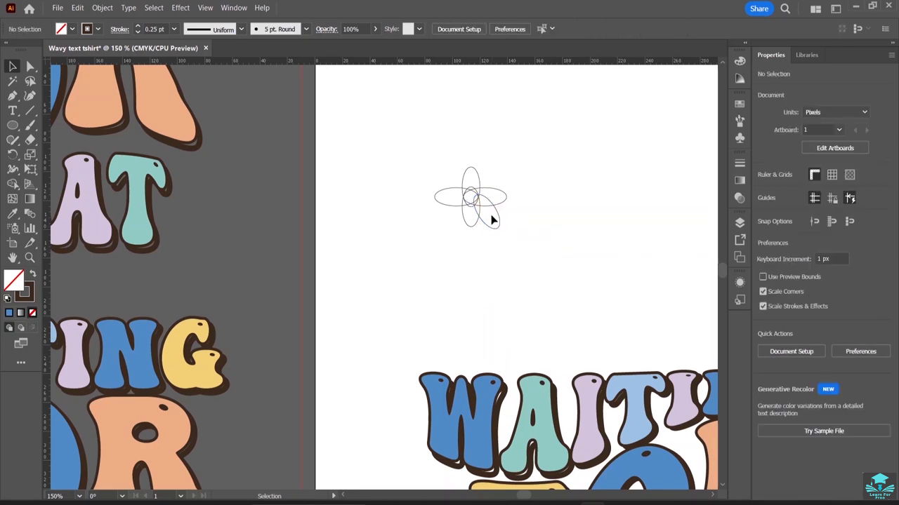
pyautogui.click(491, 229)
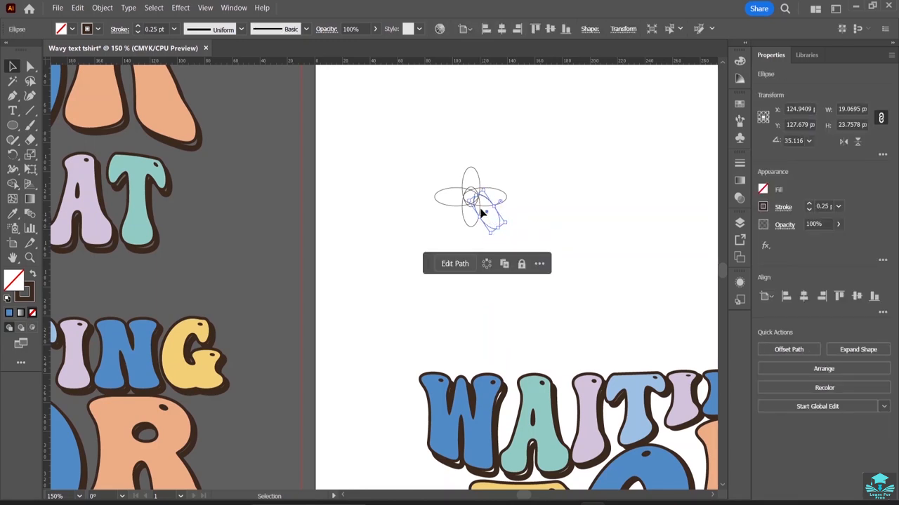
pyautogui.moveTo(486, 209); pyautogui.dragTo(478, 208)
pyautogui.click(529, 179)
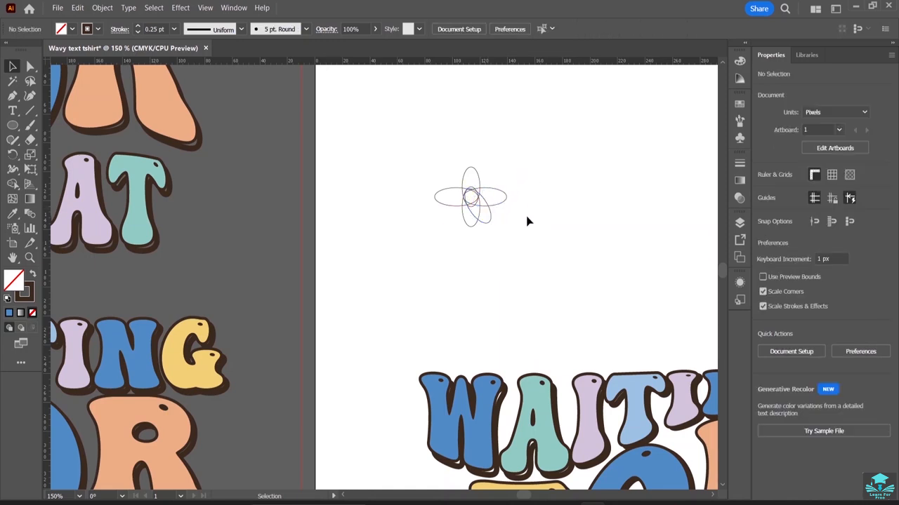
# Duplicate the diagonal petal toward the upper right at about 326° and position it around the flower's centre.
pyautogui.click(488, 223)
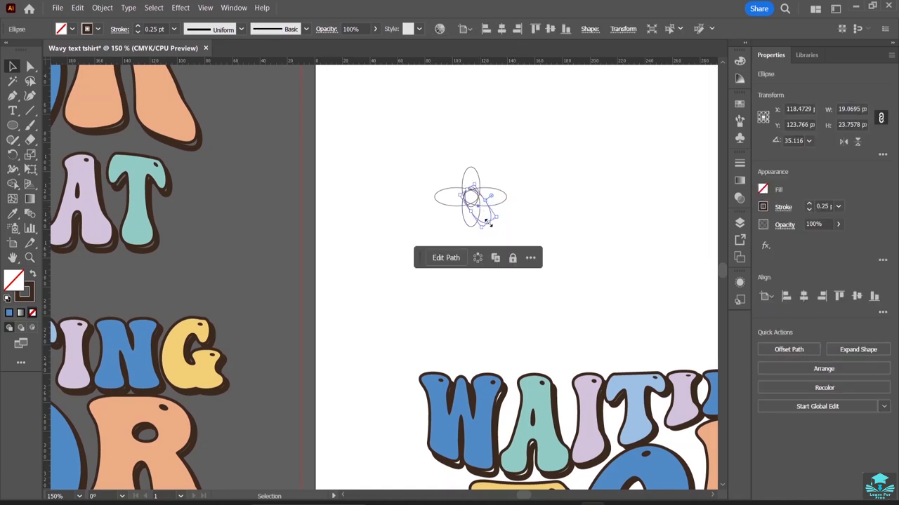
pyautogui.moveTo(488, 224); pyautogui.dragTo(506, 170)
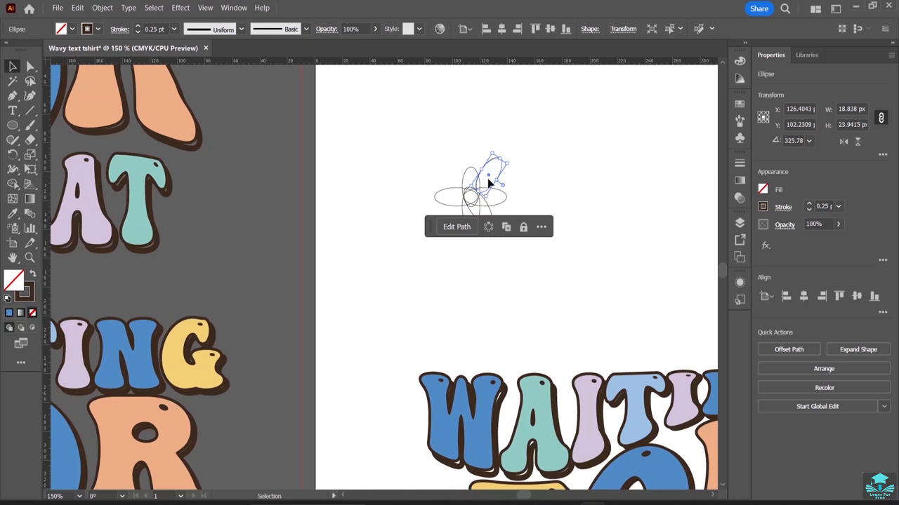
pyautogui.click(511, 150)
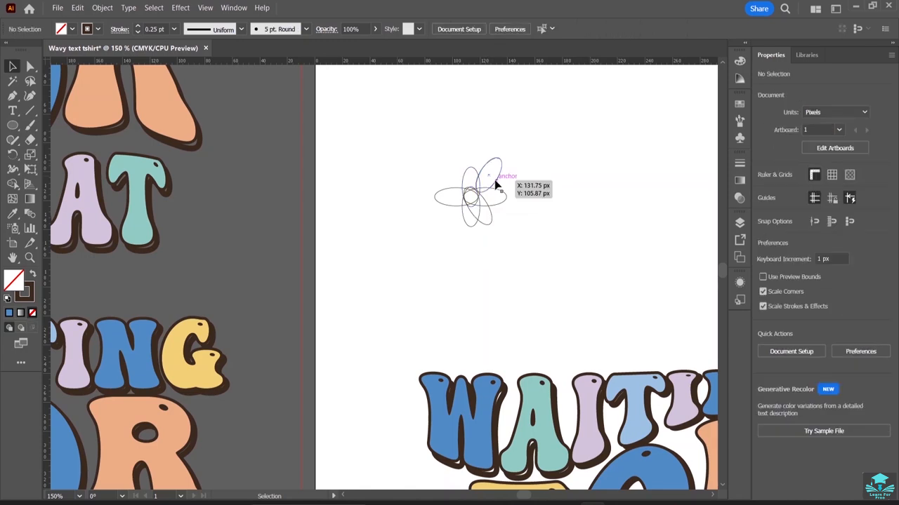
pyautogui.click(495, 180)
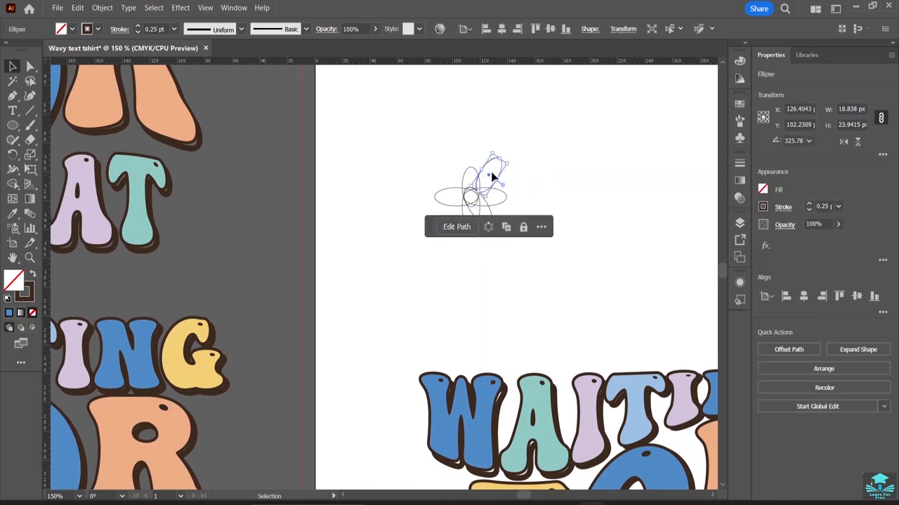
pyautogui.click(511, 161)
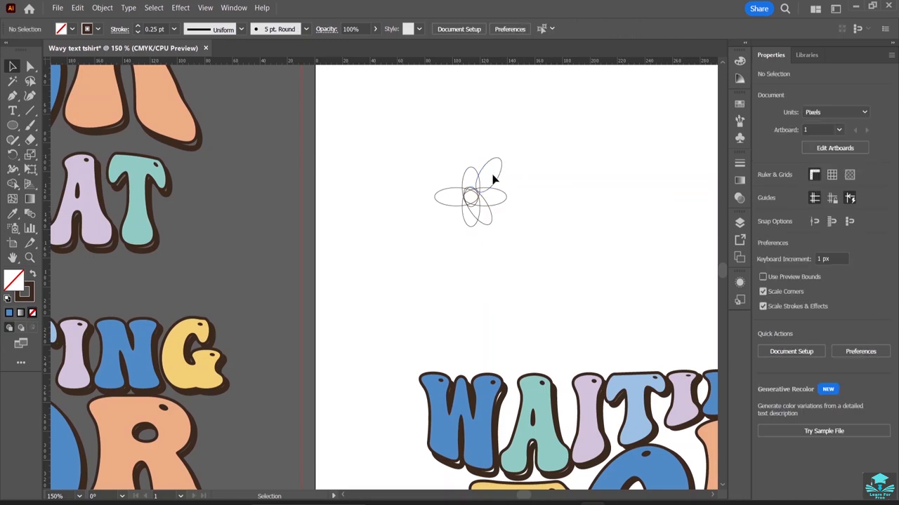
pyautogui.moveTo(495, 183); pyautogui.dragTo(488, 196)
pyautogui.click(542, 177)
pyautogui.click(484, 187)
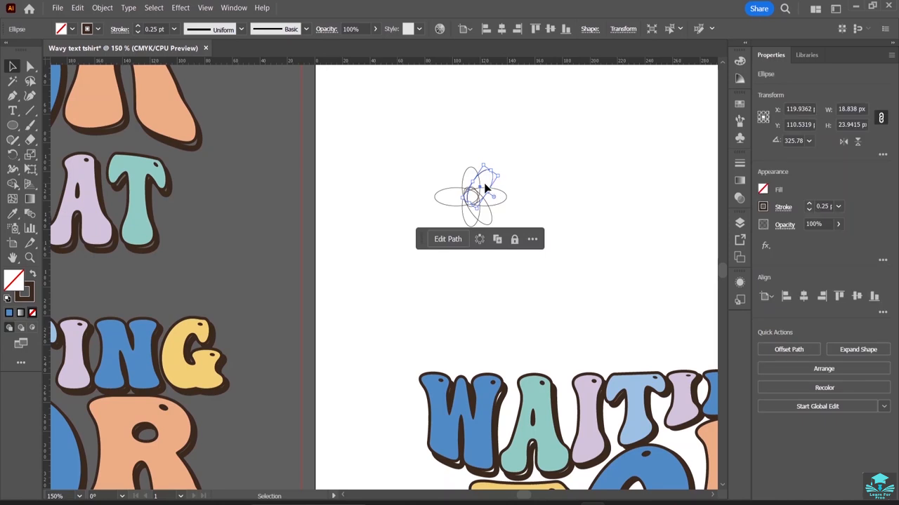
# Reposition the upper-right diagonal petal so it sits around the flower's centre.
pyautogui.click(475, 187)
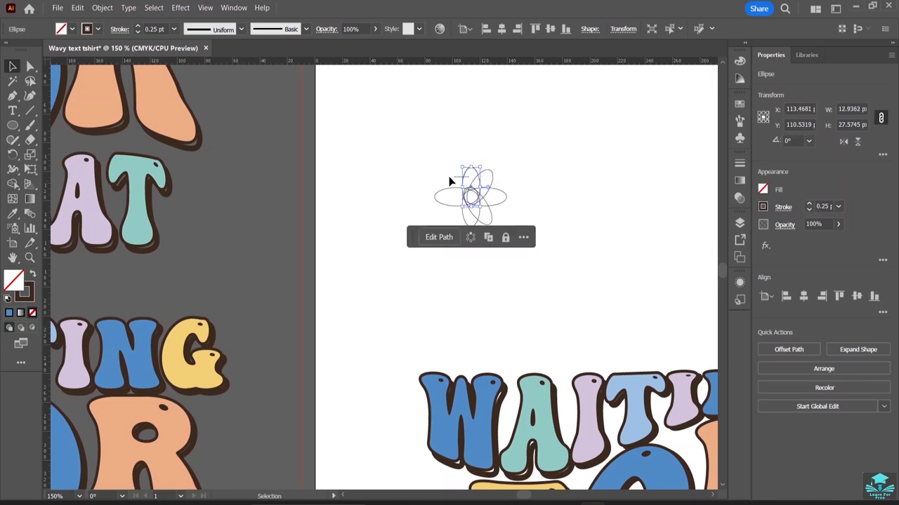
pyautogui.moveTo(468, 184); pyautogui.dragTo(425, 148)
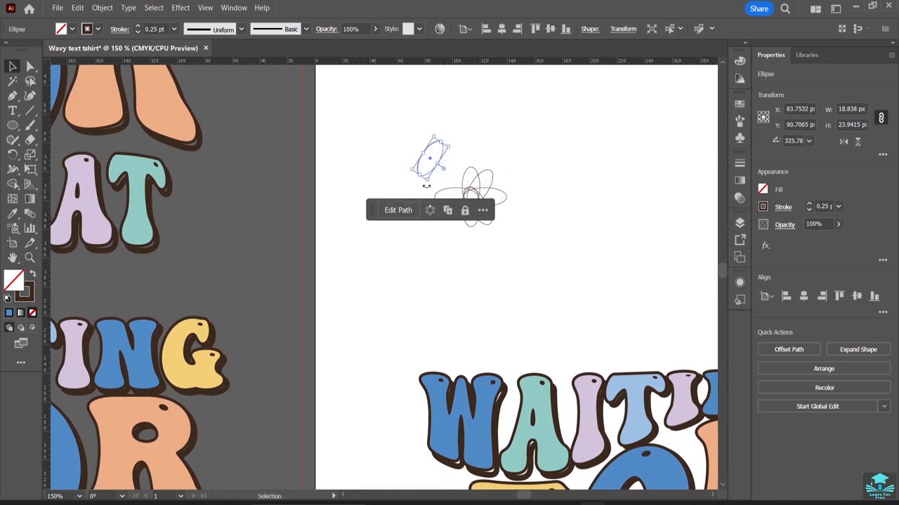
pyautogui.moveTo(426, 186); pyautogui.dragTo(464, 194)
pyautogui.click(465, 111)
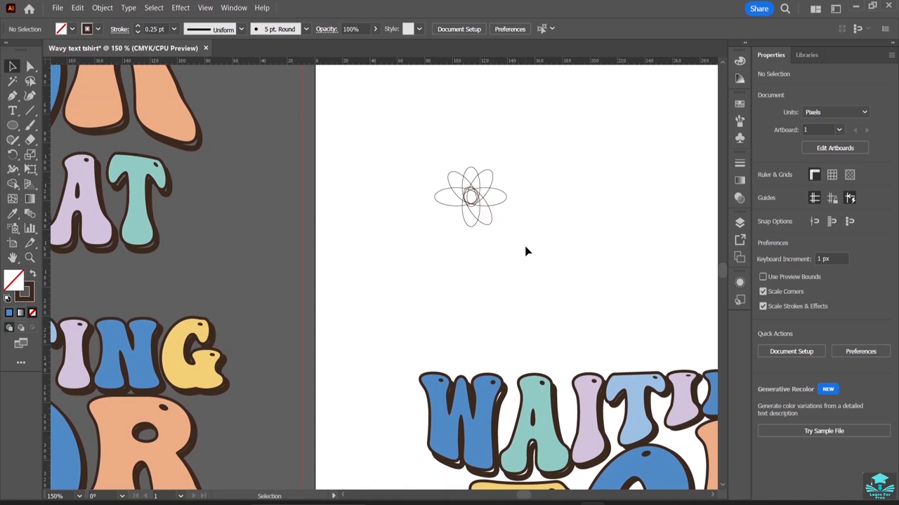
# Move the small lower vertical ellipse up into the centre of the flower.
pyautogui.click(469, 227)
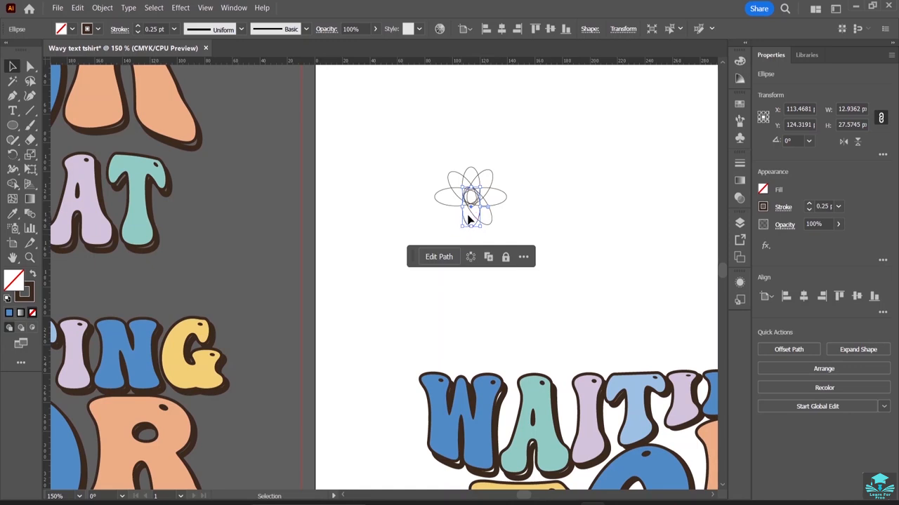
pyautogui.moveTo(463, 220); pyautogui.dragTo(468, 196)
pyautogui.click(450, 217)
pyautogui.click(449, 218)
pyautogui.click(544, 233)
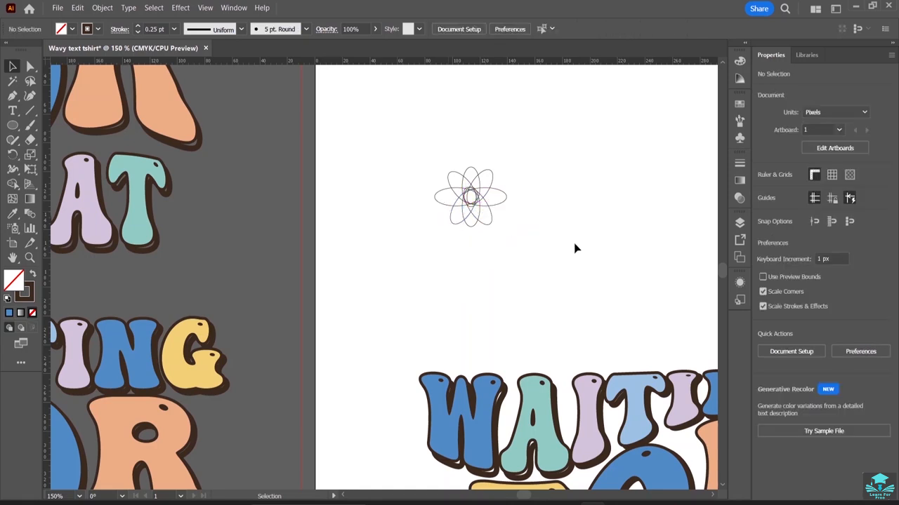
# Select all the ellipses and merge the outer petal regions into one flower outline with the Shape Builder tool.
pyautogui.hotkey('ctrl', '+')
pyautogui.hotkey('ctrl', '+')
pyautogui.hotkey('ctrl', '+')
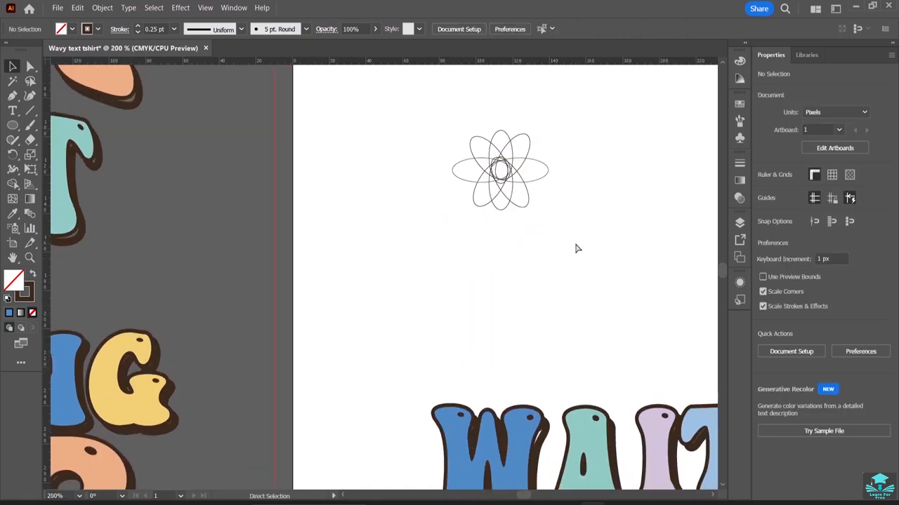
pyautogui.scroll(5, 670, 240)
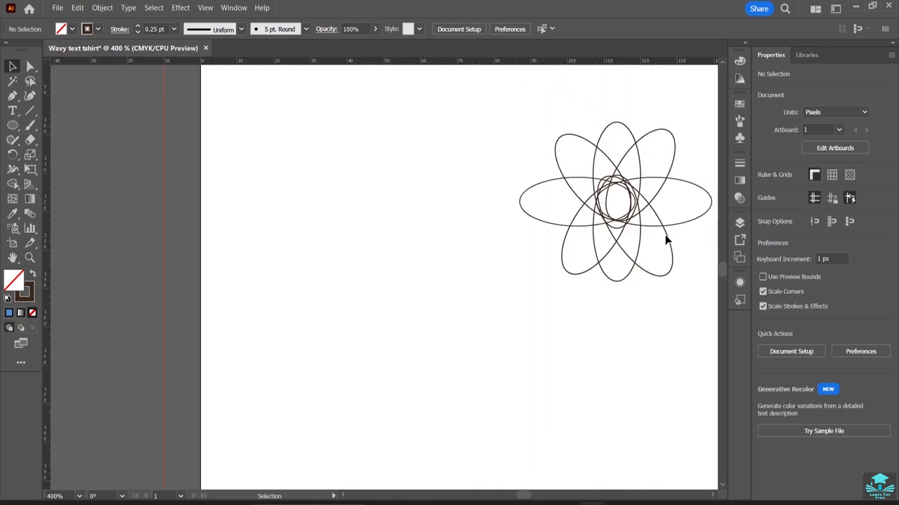
pyautogui.moveTo(505, 129); pyautogui.dragTo(716, 347)
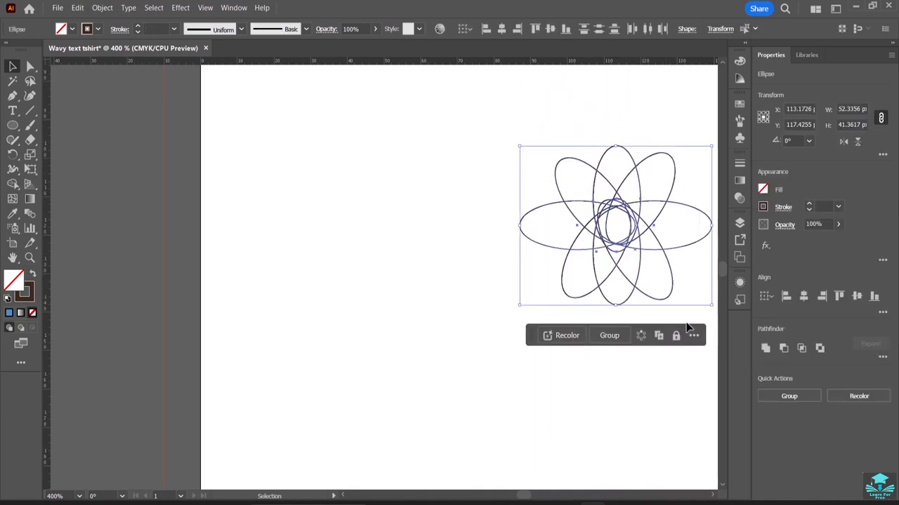
pyautogui.click(12, 184)
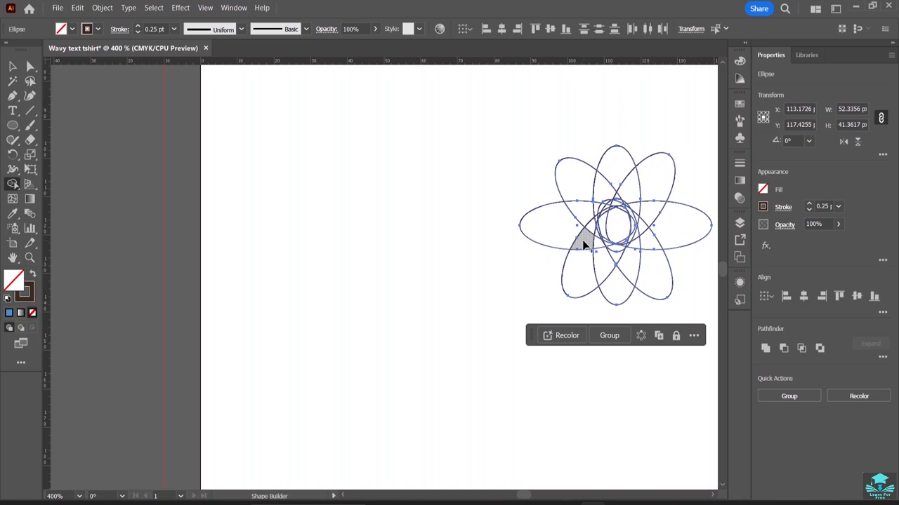
pyautogui.moveTo(583, 243); pyautogui.dragTo(587, 251)
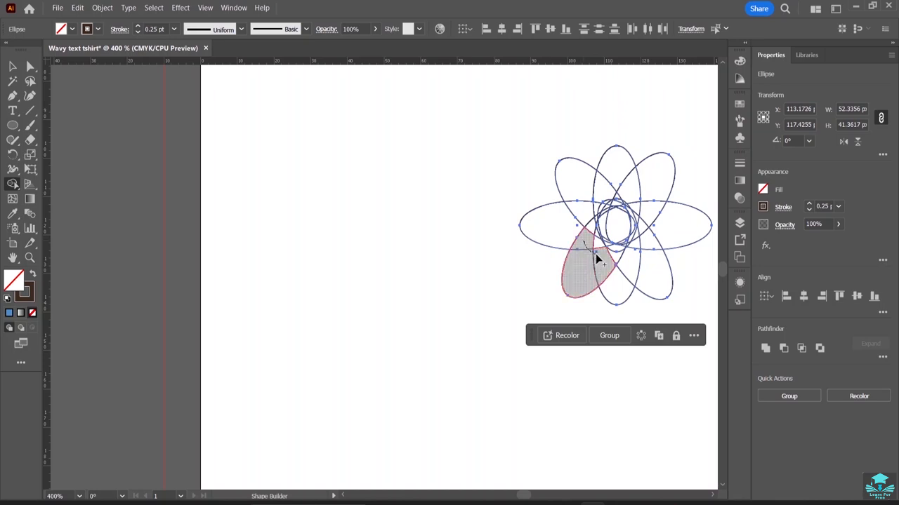
pyautogui.moveTo(596, 254)
pyautogui.mouseDown()
pyautogui.moveTo(625, 276)
pyautogui.moveTo(650, 269)
pyautogui.moveTo(656, 235)
pyautogui.moveTo(643, 227)
pyautogui.moveTo(646, 201)
pyautogui.moveTo(636, 205)
pyautogui.moveTo(628, 185)
pyautogui.moveTo(609, 176)
pyautogui.moveTo(574, 192)
pyautogui.moveTo(562, 226)
pyautogui.mouseUp()
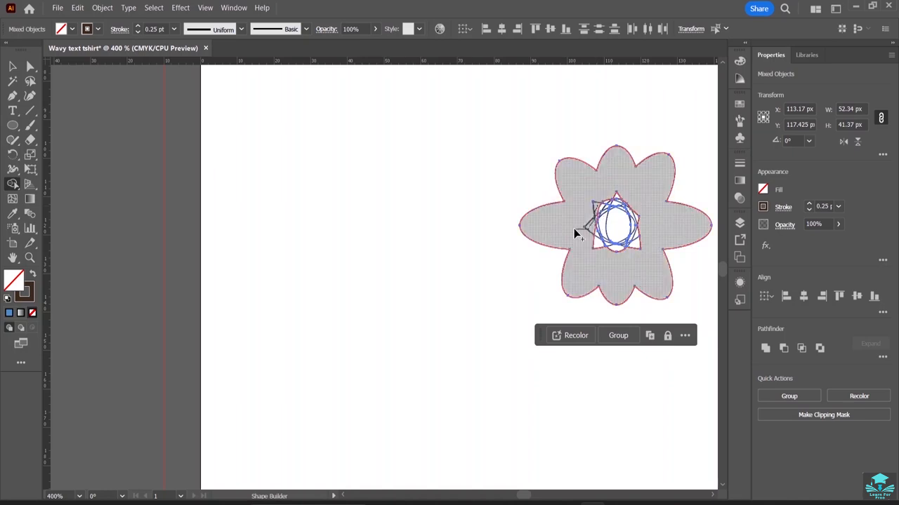
pyautogui.click(574, 228)
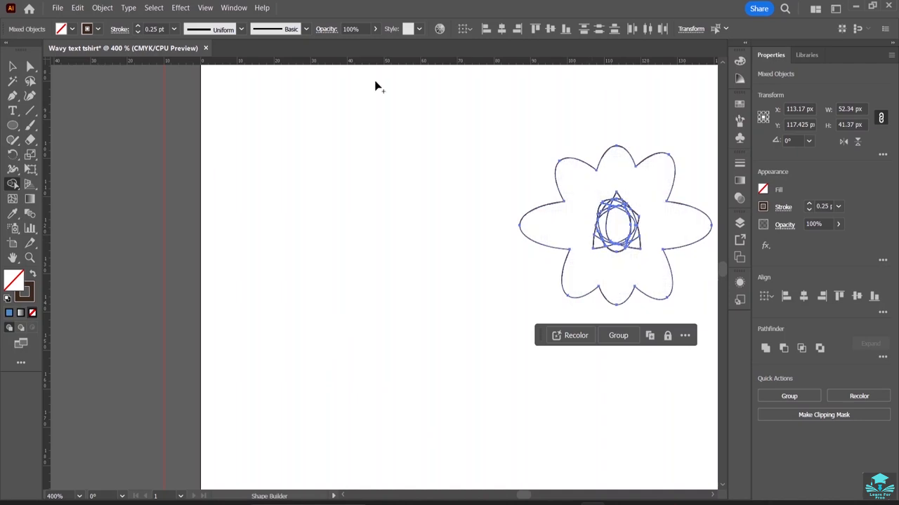
pyautogui.click(12, 66)
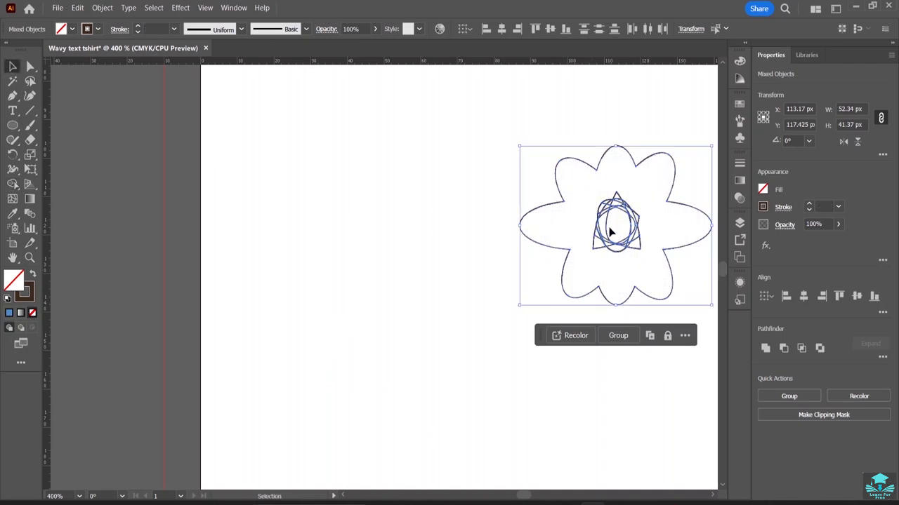
pyautogui.moveTo(622, 250); pyautogui.dragTo(617, 245)
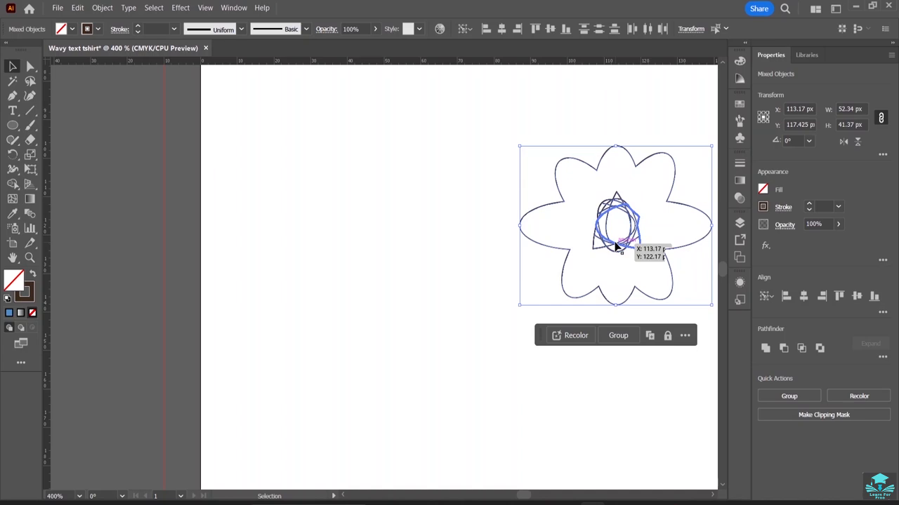
pyautogui.press('Delete')
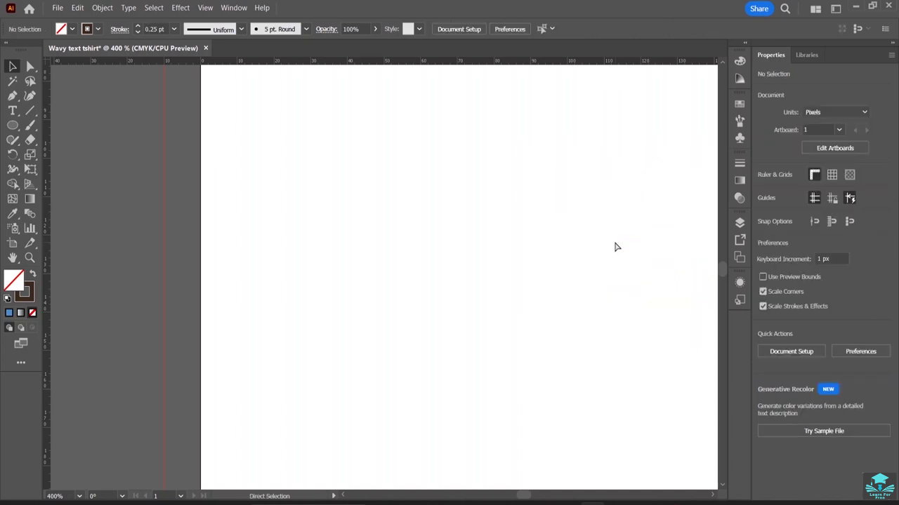
pyautogui.hotkey('ctrl', 'z')
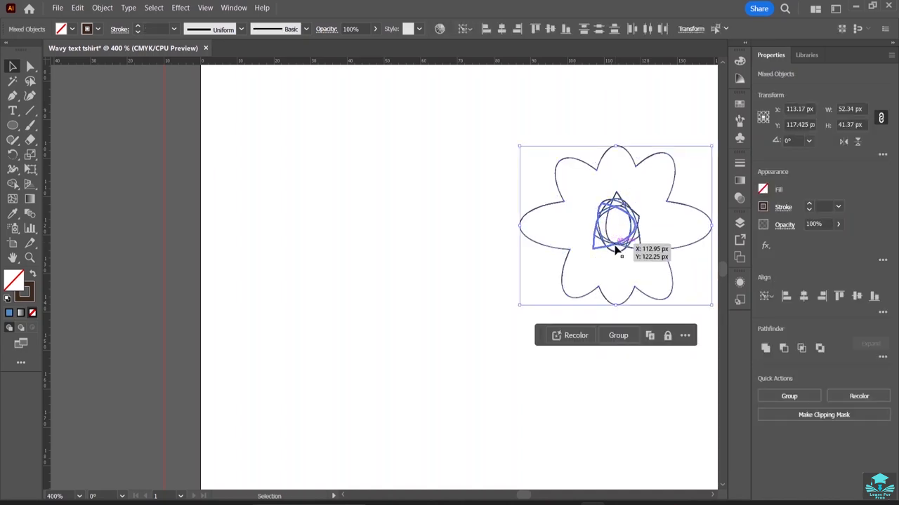
pyautogui.moveTo(615, 250); pyautogui.dragTo(611, 223)
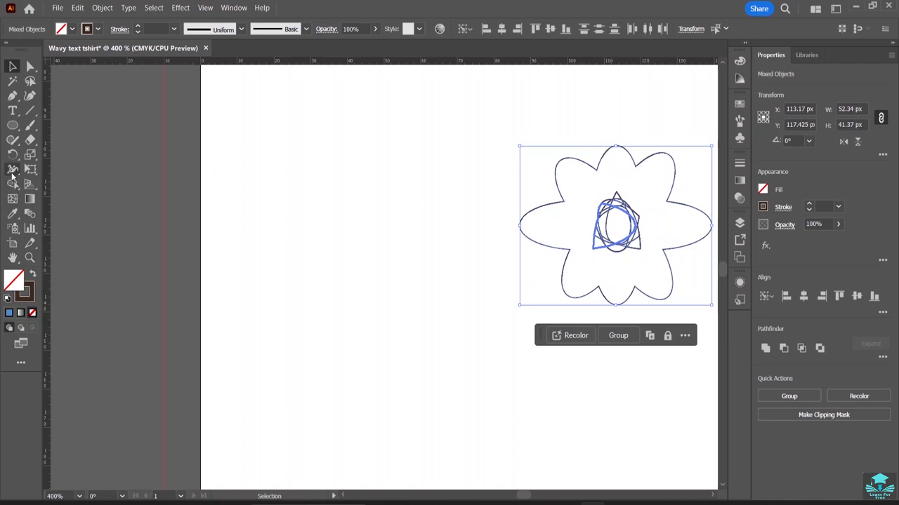
# Remove the small overlapping fragments in the flower's centre with the Shape Builder tool.
pyautogui.click(13, 184)
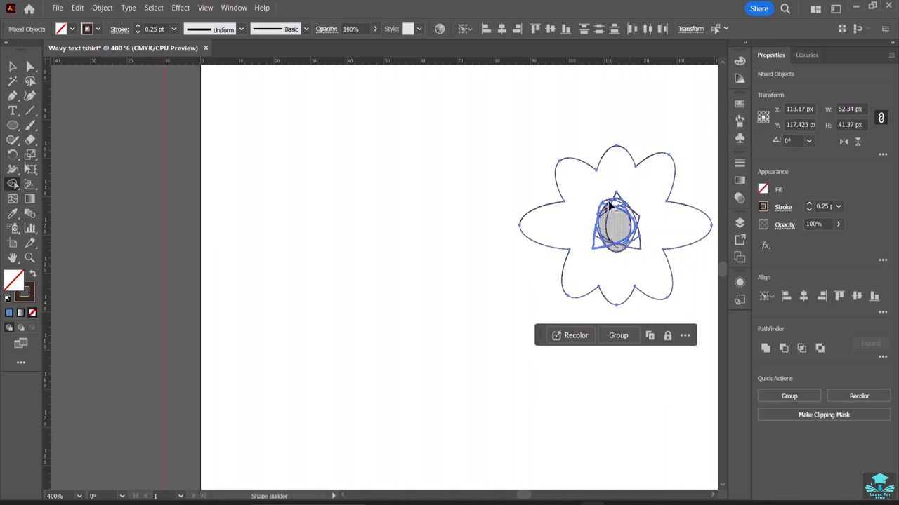
pyautogui.click(632, 247)
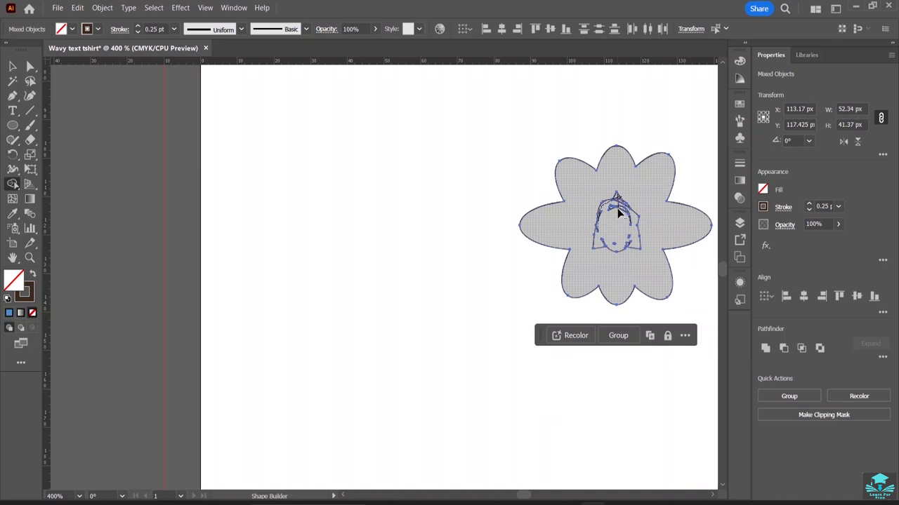
pyautogui.click(618, 232)
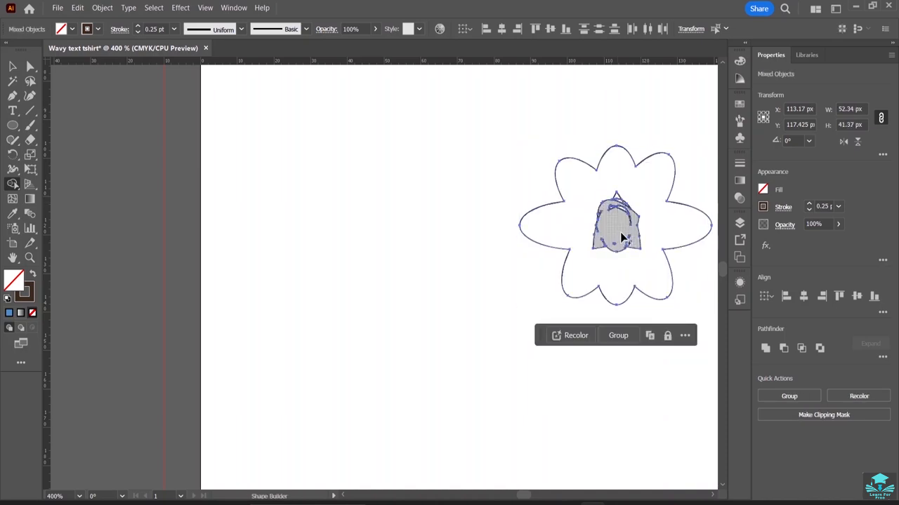
pyautogui.keyDown('alt'); pyautogui.click(621, 233); pyautogui.keyUp('alt')
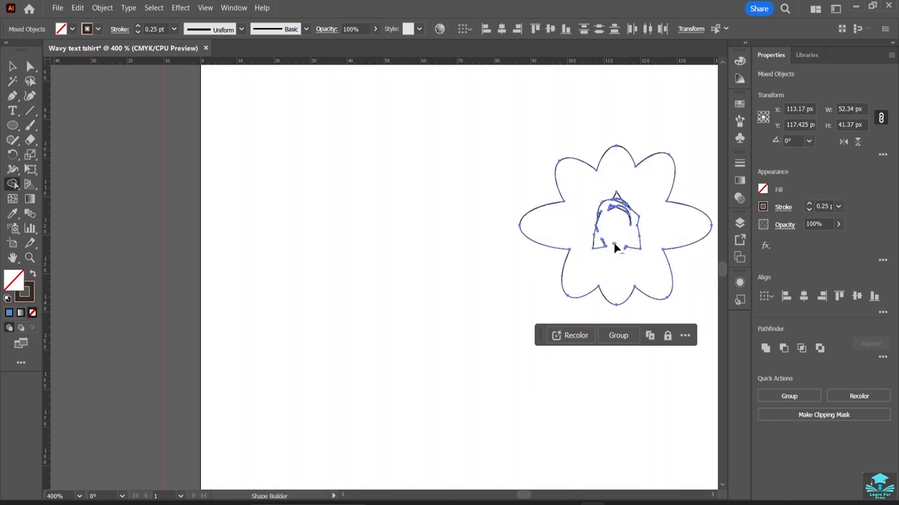
pyautogui.keyDown('alt'); pyautogui.click(603, 250); pyautogui.keyUp('alt')
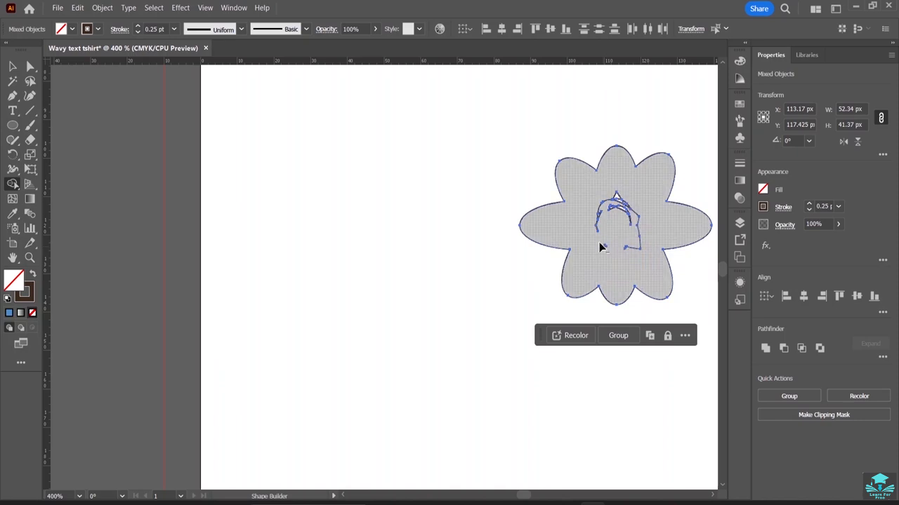
pyautogui.keyDown('alt'); pyautogui.click(599, 215); pyautogui.keyUp('alt')
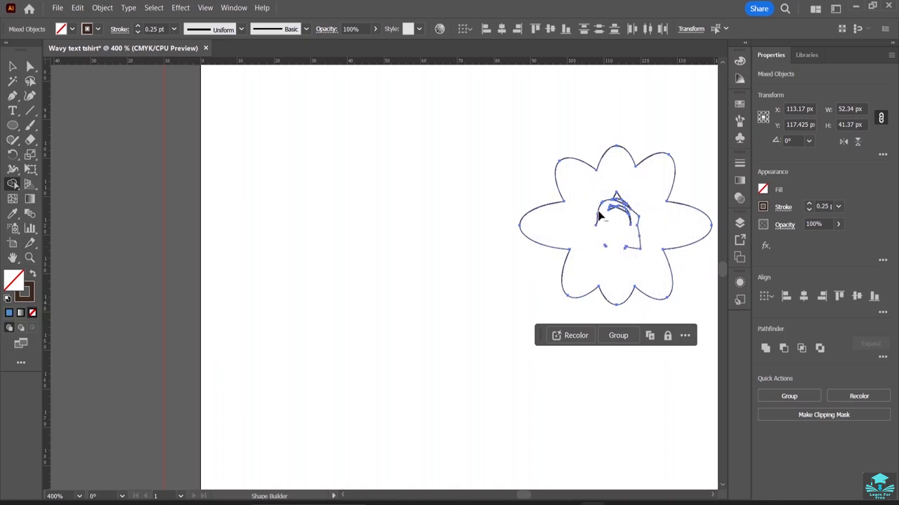
pyautogui.keyDown('alt'); pyautogui.click(602, 208); pyautogui.keyUp('alt')
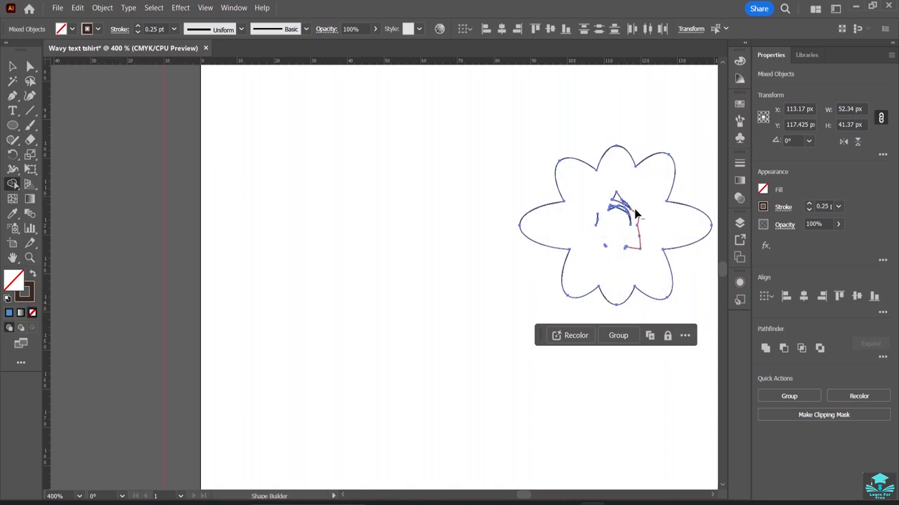
pyautogui.keyDown('alt'); pyautogui.click(634, 211); pyautogui.keyUp('alt')
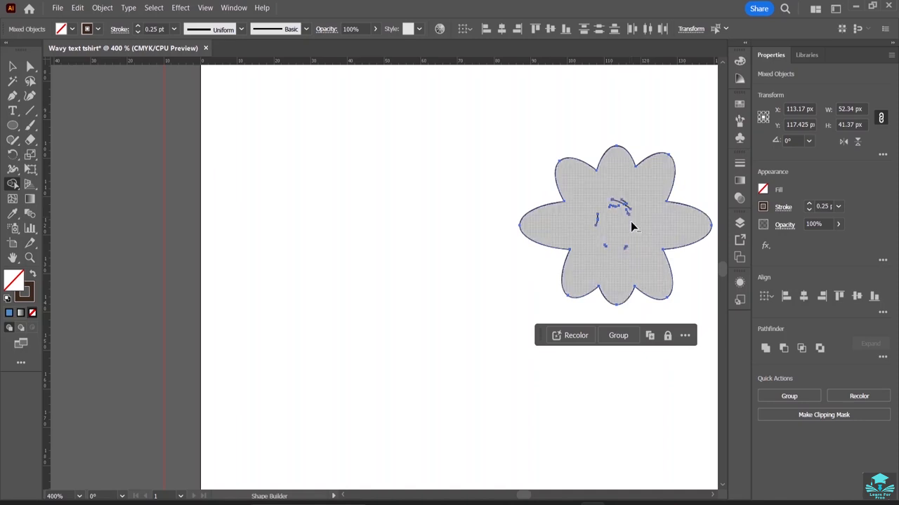
pyautogui.click(629, 215)
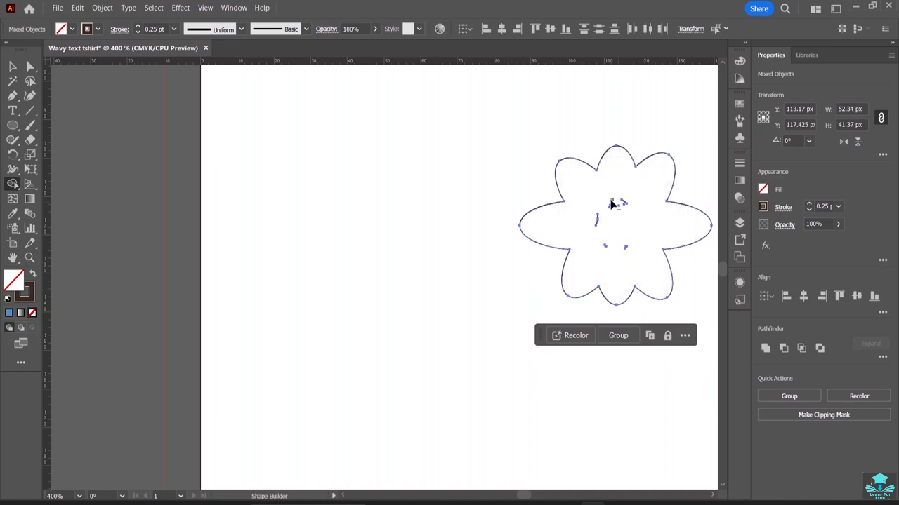
pyautogui.keyDown('alt'); pyautogui.click(614, 201); pyautogui.keyUp('alt')
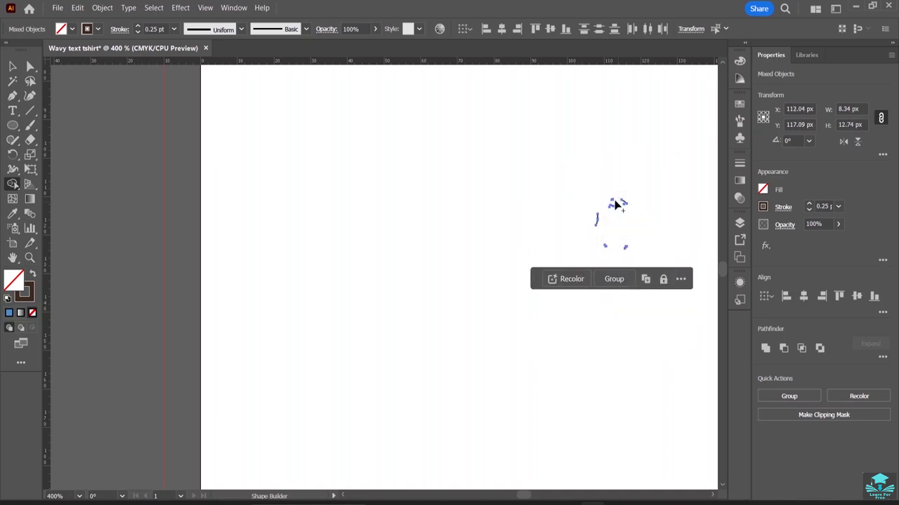
# Undo the last removals and merge the flower and its remaining centre pieces into a single compound shape.
pyautogui.hotkey('ctrl', 'z')
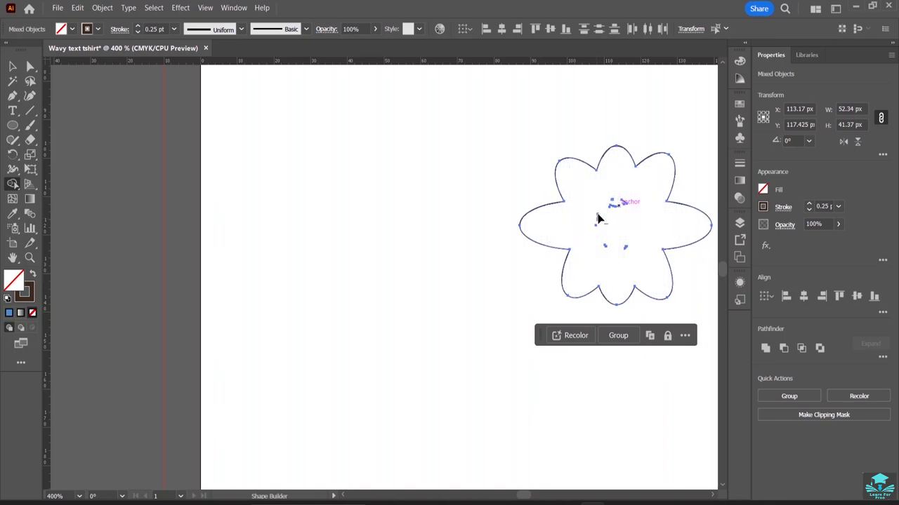
pyautogui.keyDown('alt'); pyautogui.click(615, 212); pyautogui.keyUp('alt')
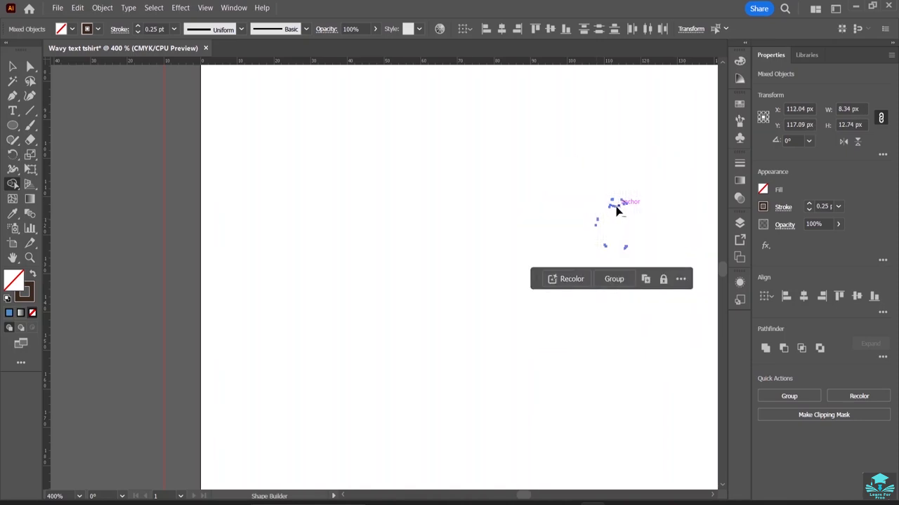
pyautogui.hotkey('ctrl', 'z')
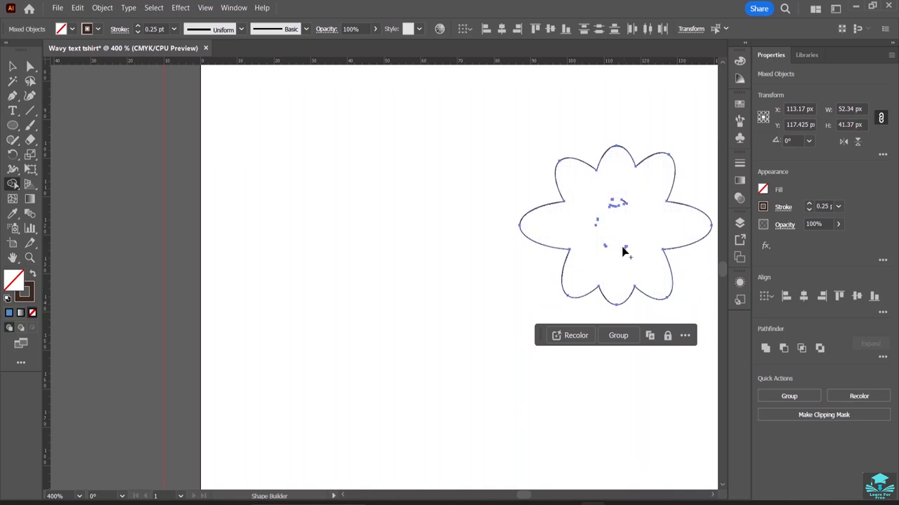
pyautogui.moveTo(615, 249)
pyautogui.mouseDown()
pyautogui.moveTo(594, 241)
pyautogui.moveTo(604, 206)
pyautogui.moveTo(602, 227)
pyautogui.mouseUp()
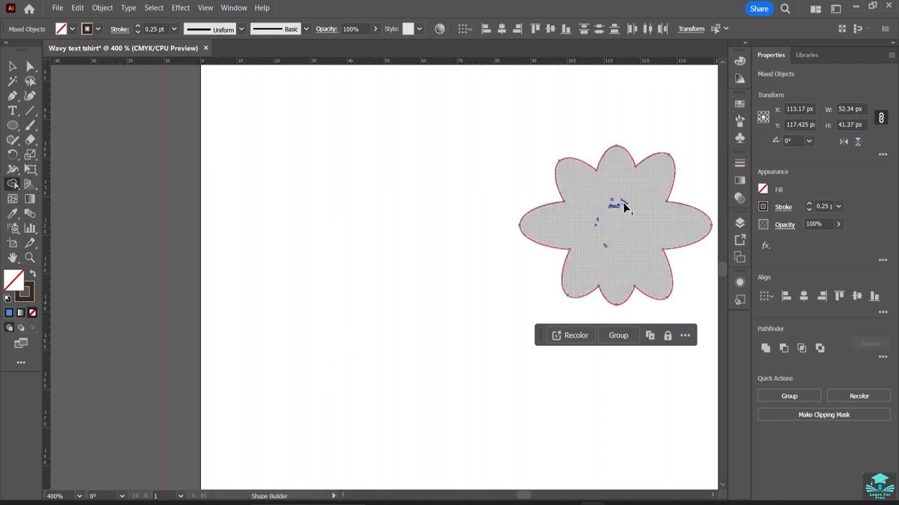
pyautogui.moveTo(615, 203); pyautogui.dragTo(596, 224)
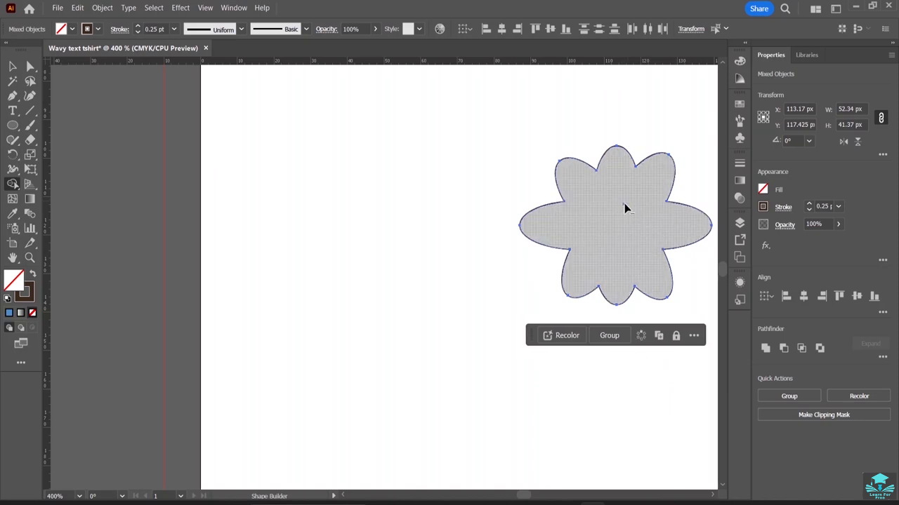
pyautogui.click(623, 204)
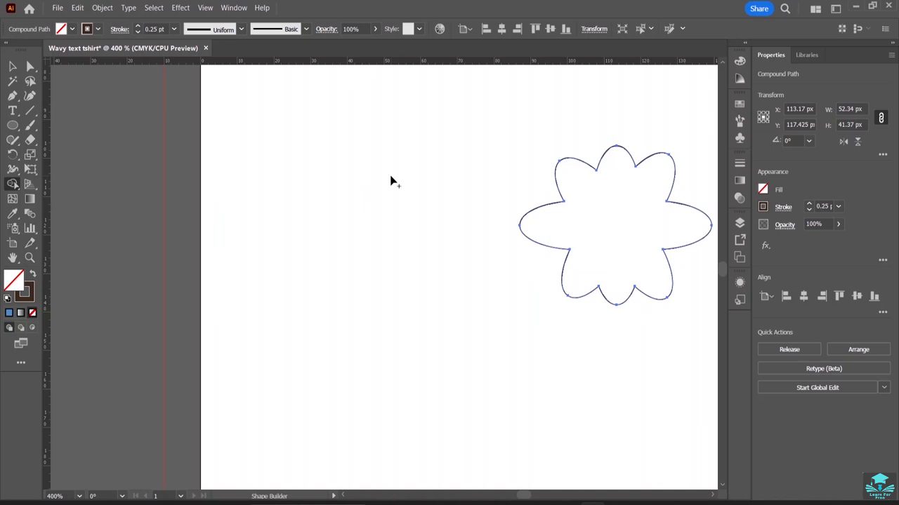
# Draw an ellipse over the centre of the flower with the Ellipse tool.
pyautogui.click(12, 125)
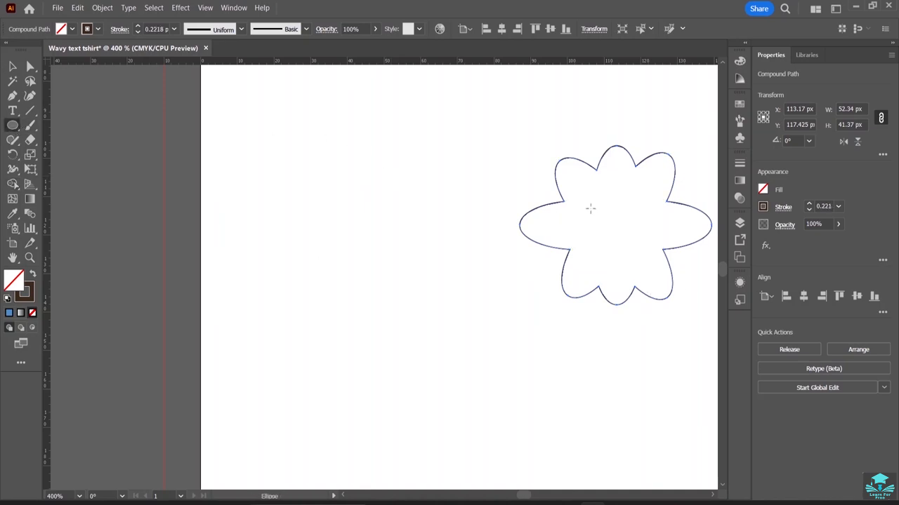
pyautogui.moveTo(577, 204); pyautogui.dragTo(658, 268)
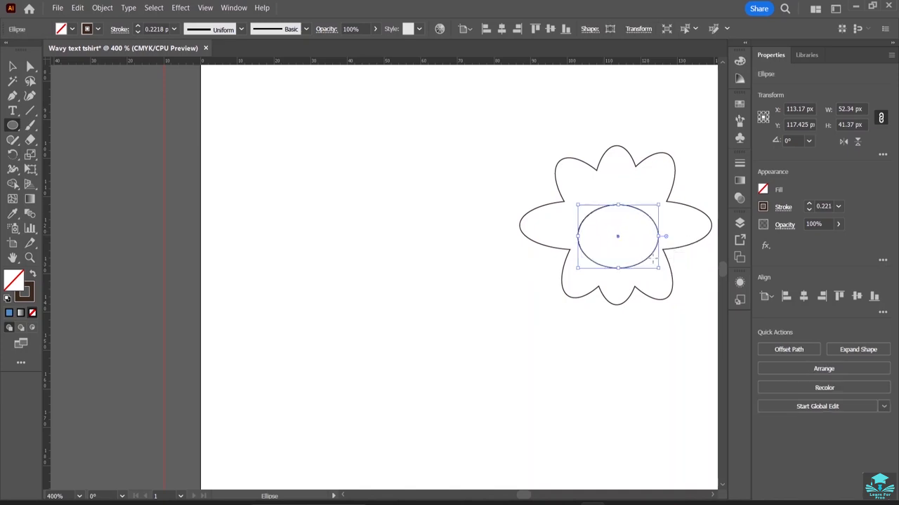
# Nudge the centre ellipse slightly upward within the flower and fill it with light orange.
pyautogui.click(12, 68)
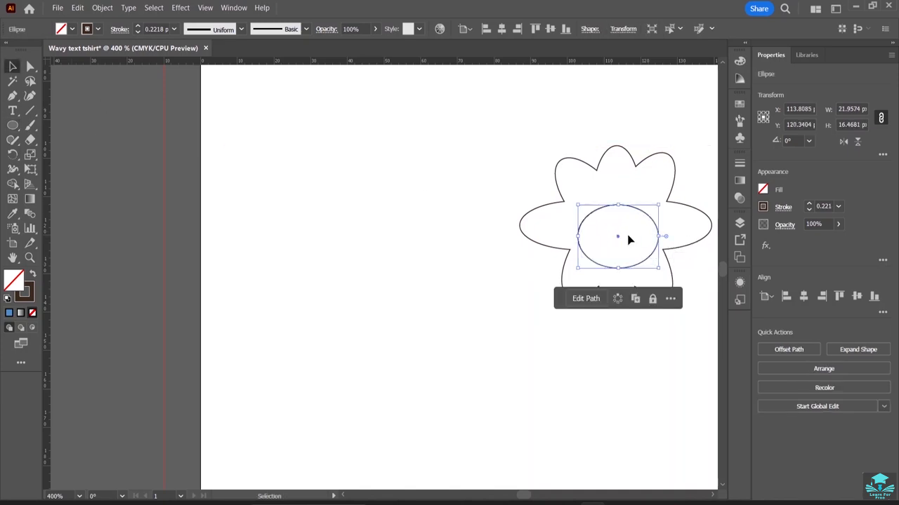
pyautogui.click(637, 210)
pyautogui.moveTo(634, 209); pyautogui.dragTo(631, 202)
pyautogui.click(457, 168)
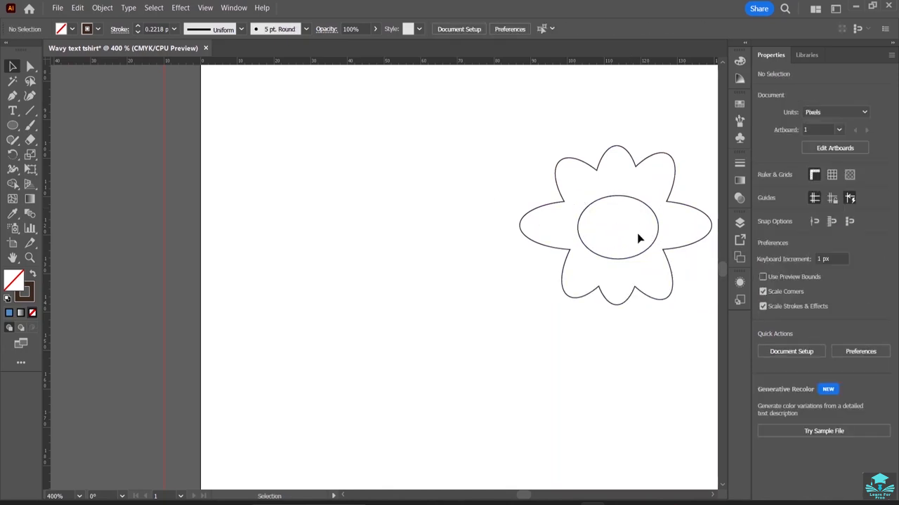
pyautogui.click(604, 198)
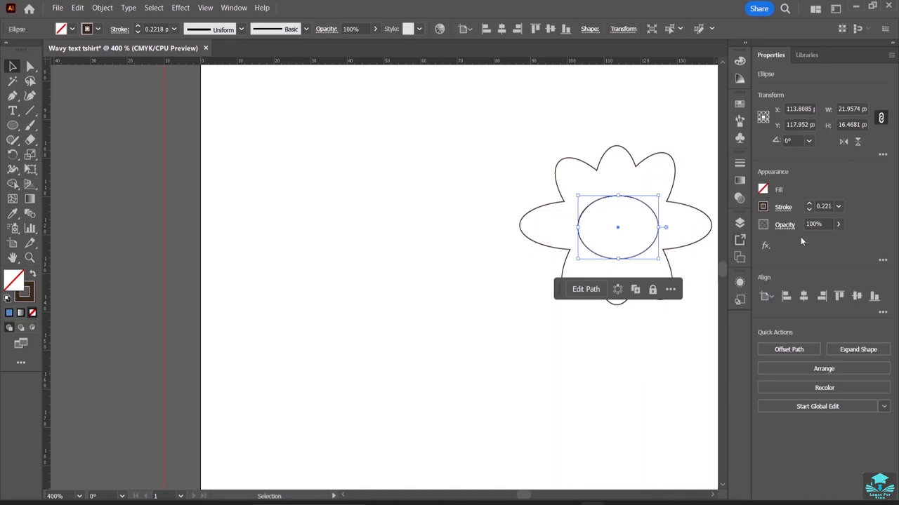
pyautogui.click(763, 190)
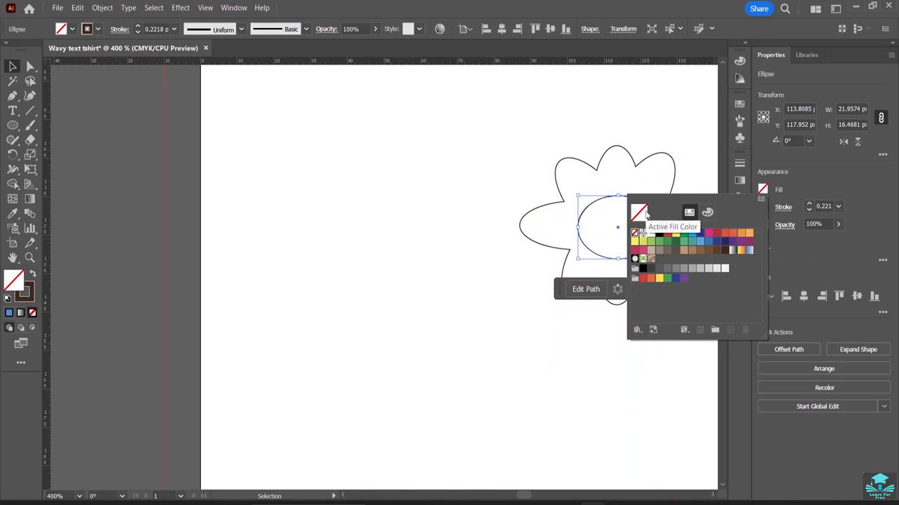
pyautogui.click(749, 234)
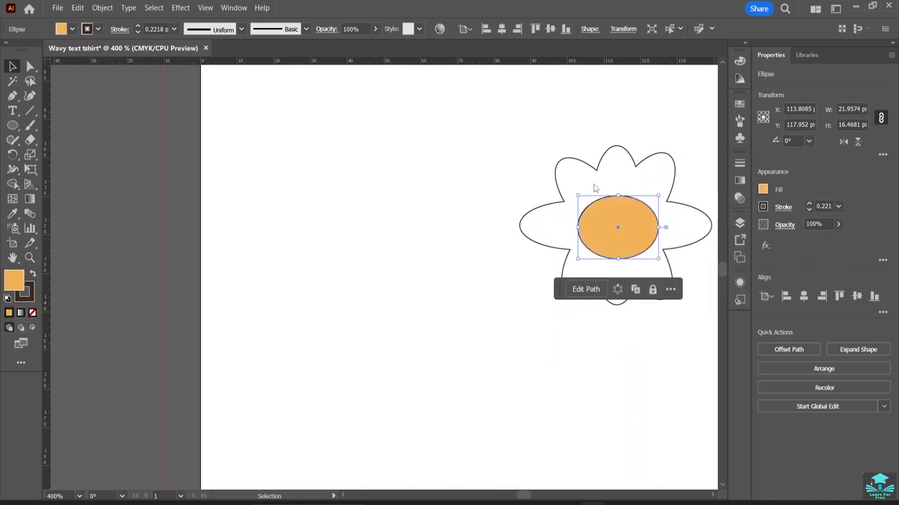
# Fill the flower's petal outline with red.
pyautogui.click(556, 169)
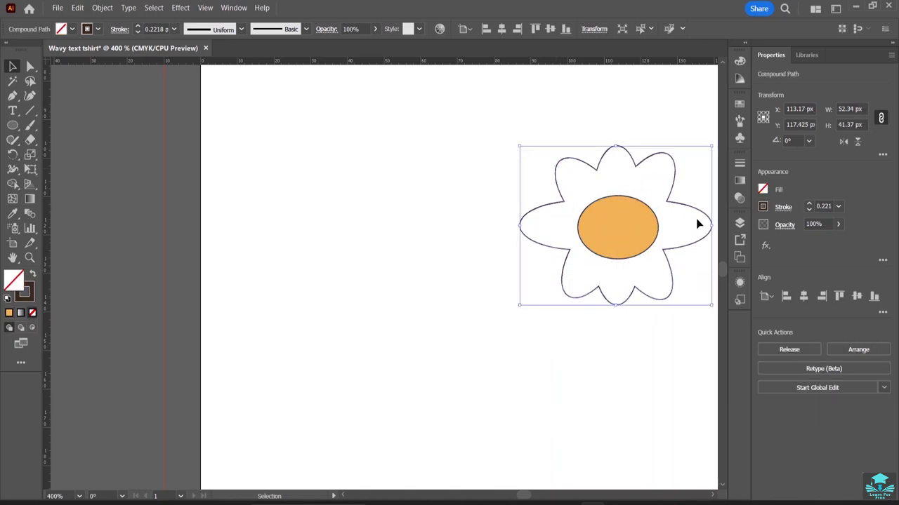
pyautogui.click(764, 189)
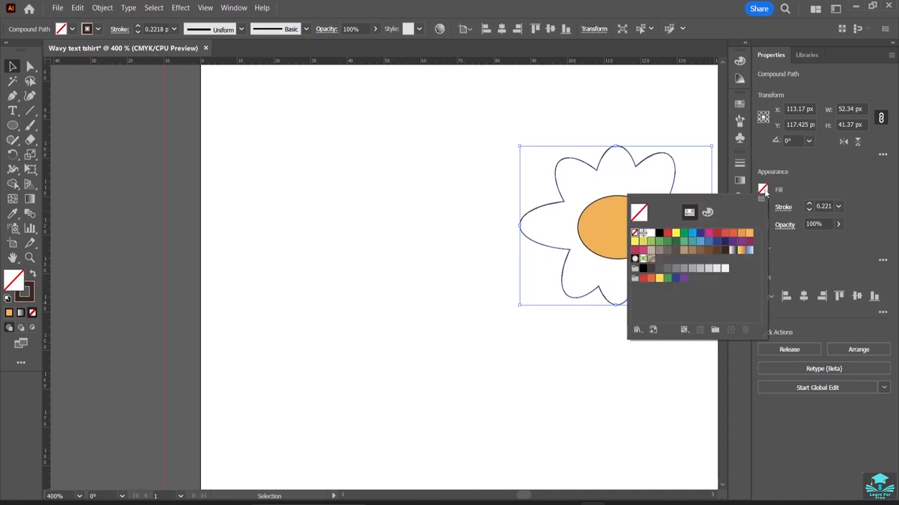
pyautogui.click(717, 236)
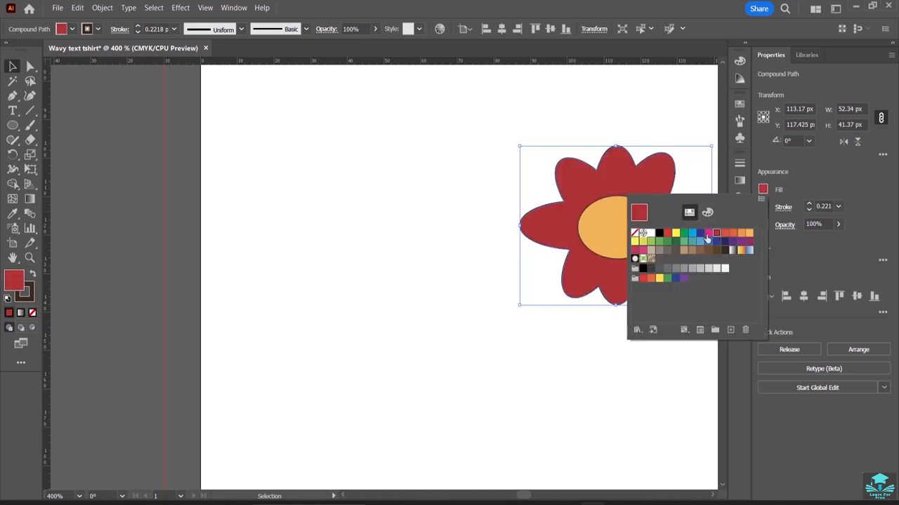
pyautogui.click(667, 233)
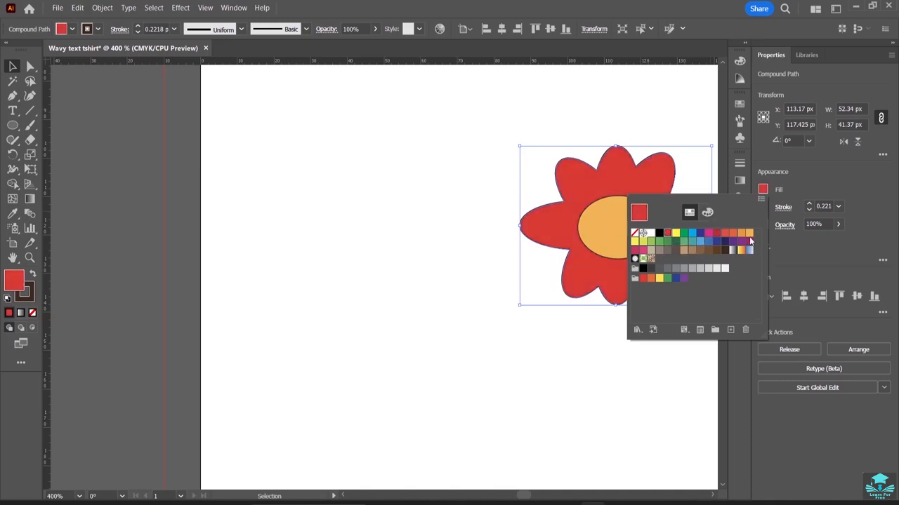
pyautogui.click(604, 242)
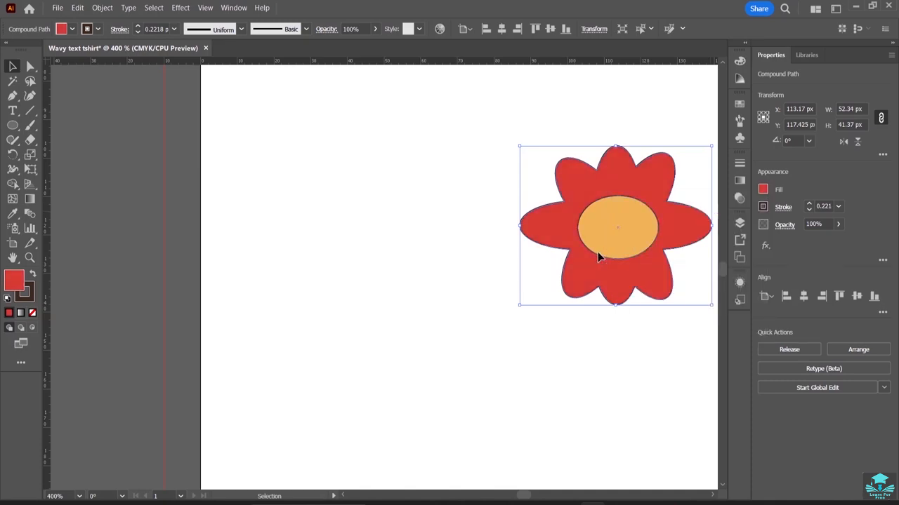
# Change the centre ellipse's fill to yellow.
pyautogui.click(601, 247)
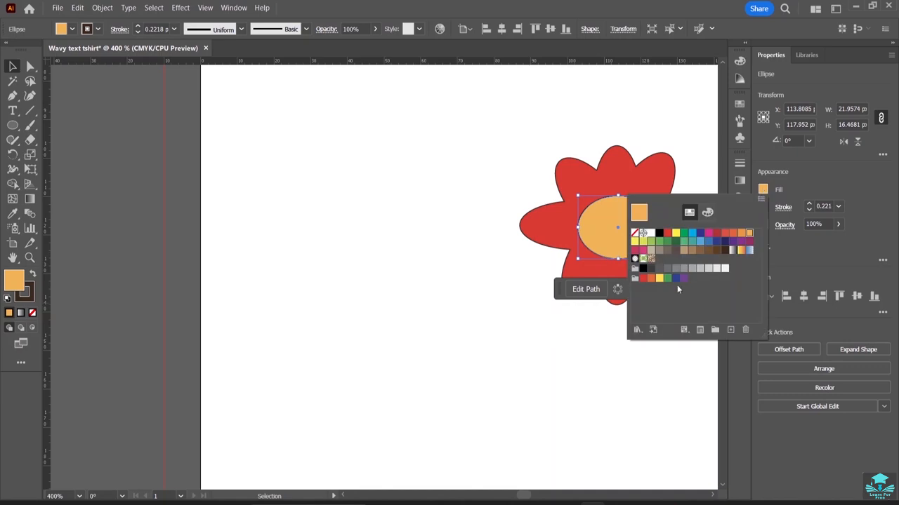
pyautogui.click(659, 278)
pyautogui.press('Escape')
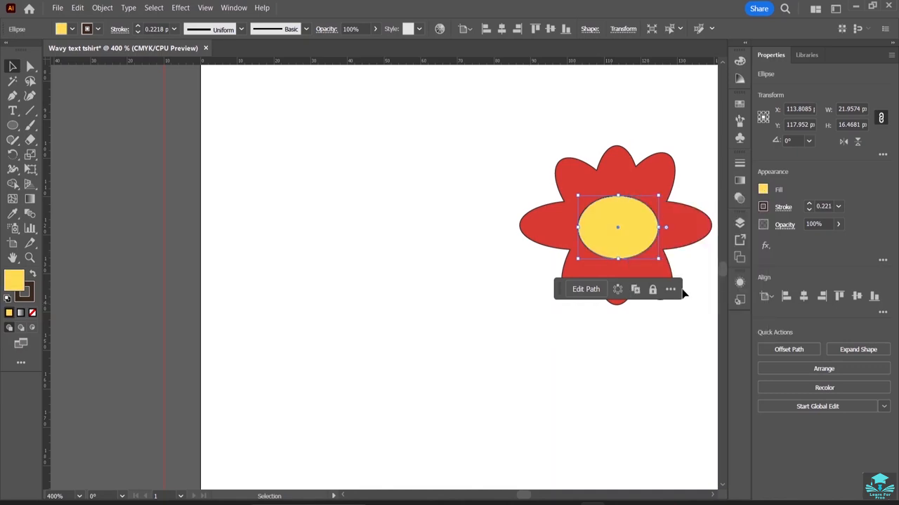
pyautogui.click(704, 338)
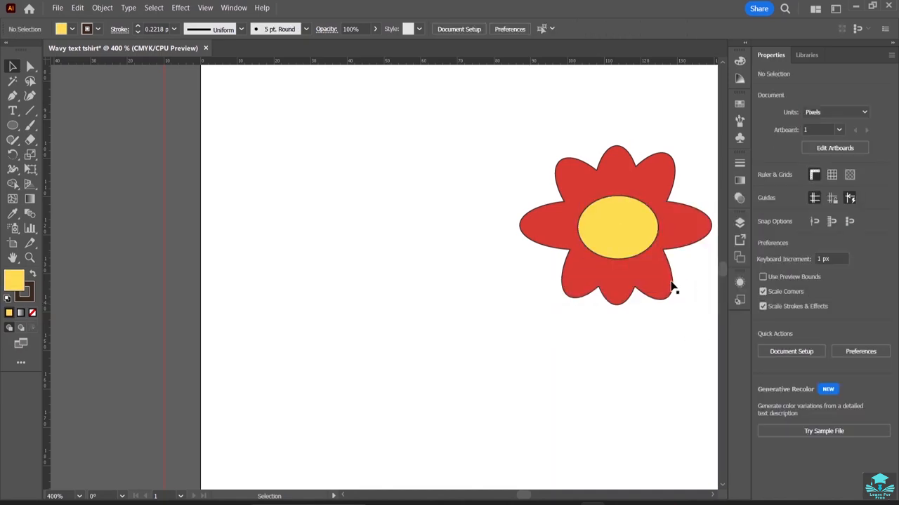
# Select the petals and the centre together and group them into one flower.
pyautogui.click(670, 286)
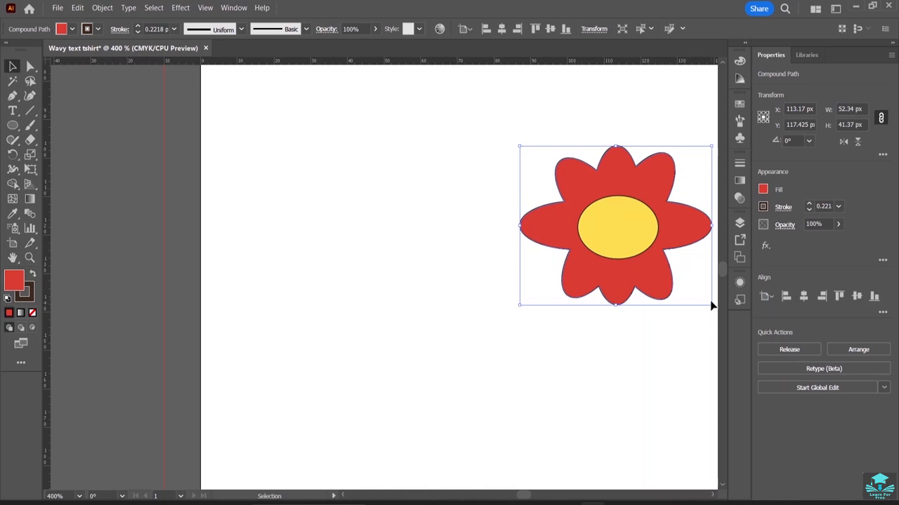
pyautogui.moveTo(558, 111); pyautogui.dragTo(652, 273)
pyautogui.click(609, 335)
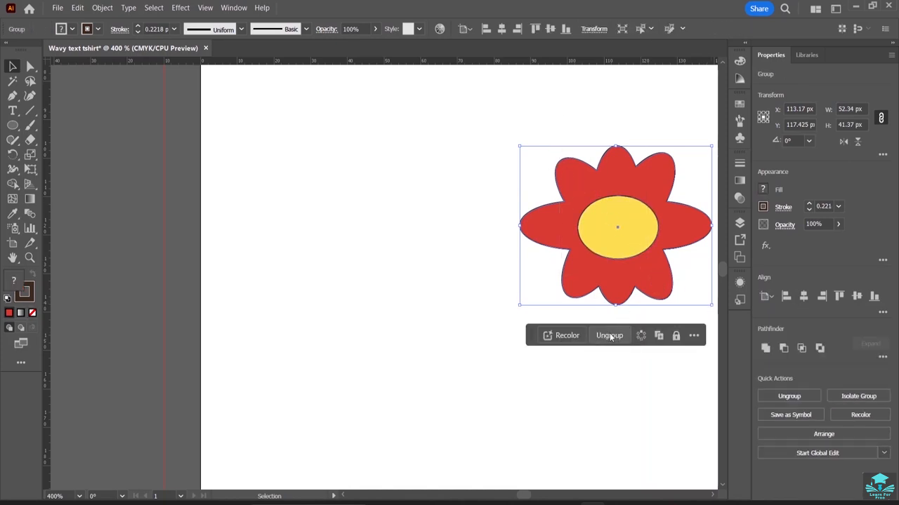
# Scale the flower group down to about 12 px wide and move it onto the artboard above the lettering.
pyautogui.moveTo(710, 306); pyautogui.dragTo(596, 188)
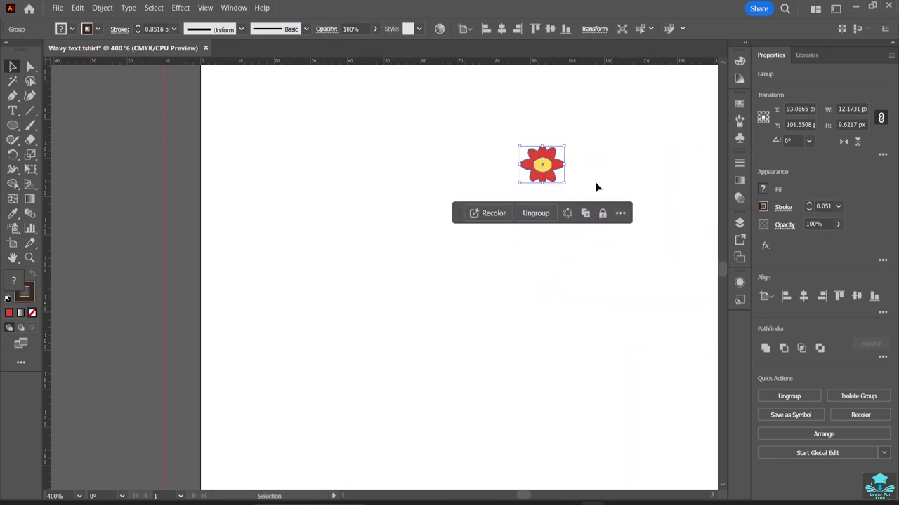
pyautogui.hotkey('ctrl', '-')
pyautogui.hotkey('ctrl', '-')
pyautogui.hotkey('ctrl', '-')
pyautogui.hotkey('ctrl', '-')
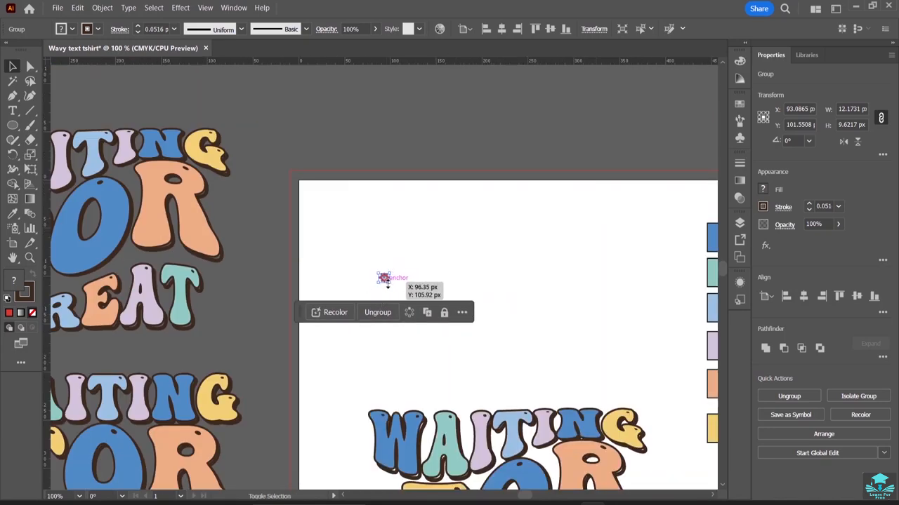
pyautogui.moveTo(385, 279); pyautogui.dragTo(440, 322)
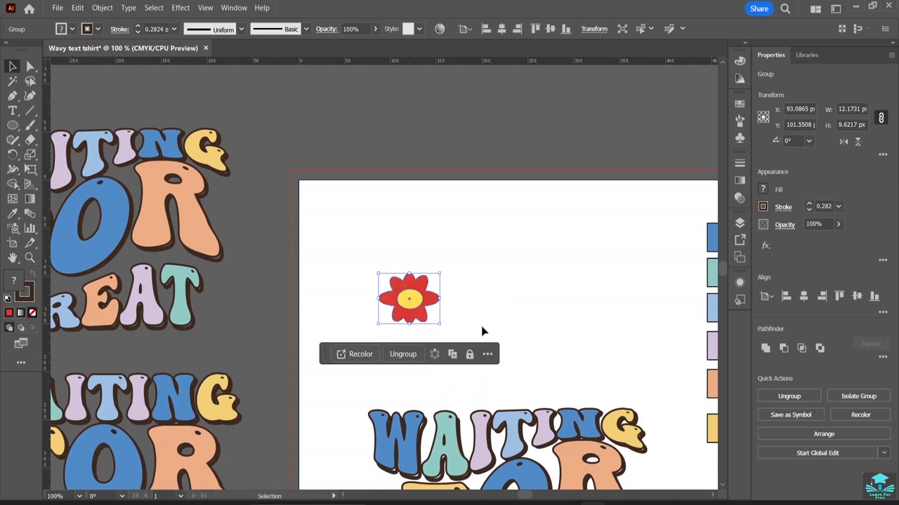
pyautogui.click(484, 317)
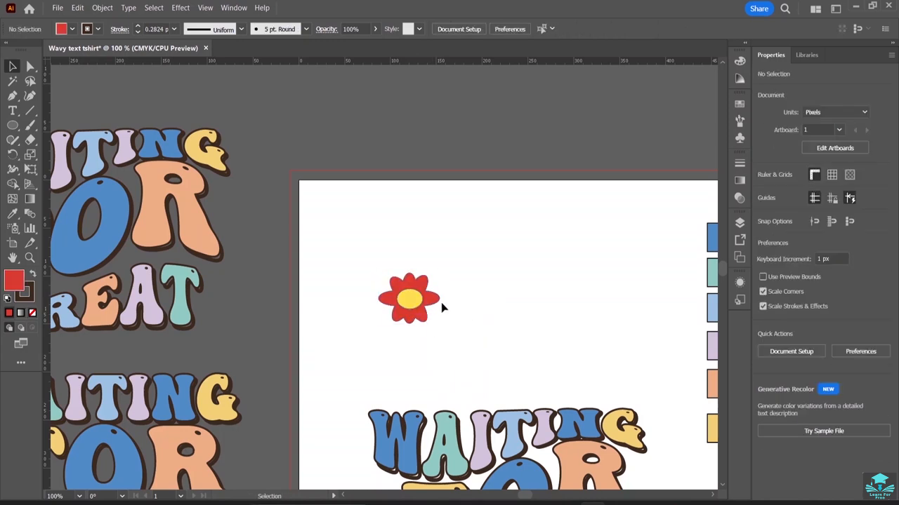
# Duplicate the flower into a horizontal row of four flowers.
pyautogui.moveTo(418, 303); pyautogui.dragTo(653, 304)
pyautogui.click(597, 247)
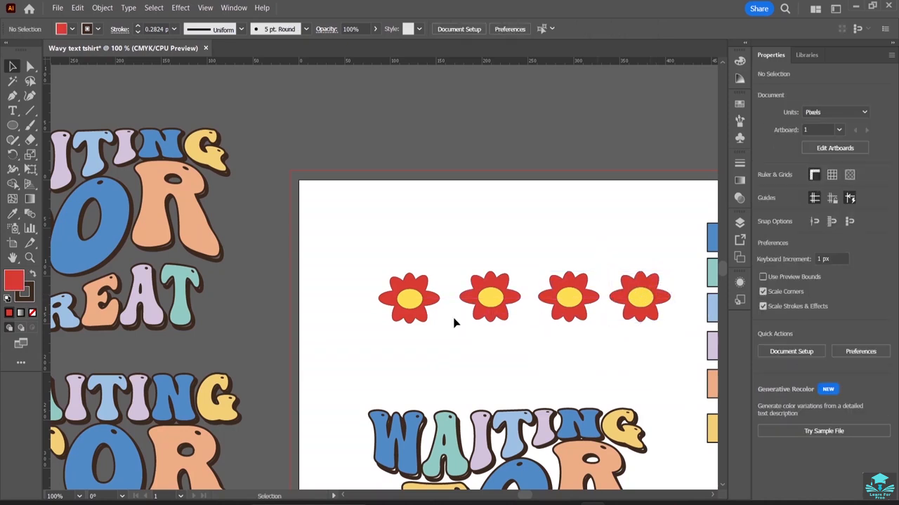
# Move the first flower, rotated about 42°, onto the W of WAITING and send it behind the lettering.
pyautogui.click(426, 322)
pyautogui.moveTo(443, 333); pyautogui.dragTo(363, 409)
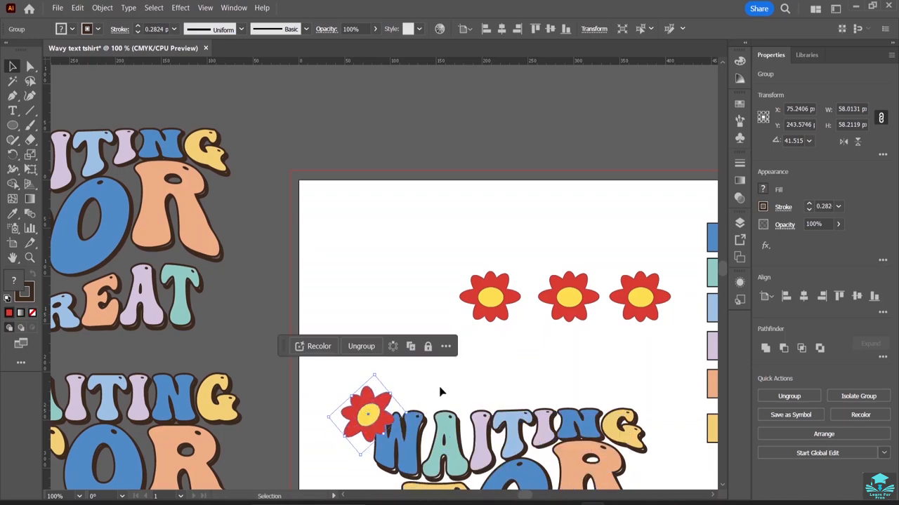
pyautogui.rightClick(383, 415)
pyautogui.moveTo(422, 355)
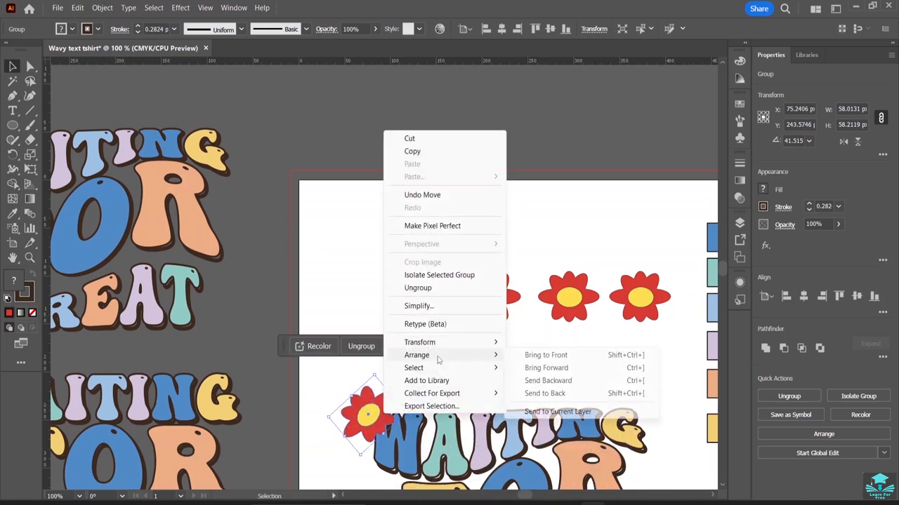
pyautogui.click(538, 395)
pyautogui.click(448, 365)
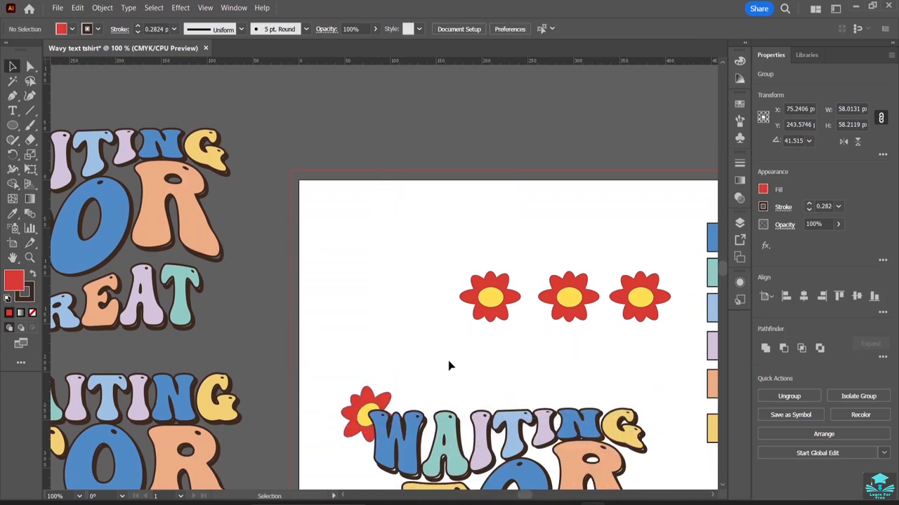
# Ungroup the next flower and recolour its centre ellipse a tan brown.
pyautogui.scroll(-5, 461, 309)
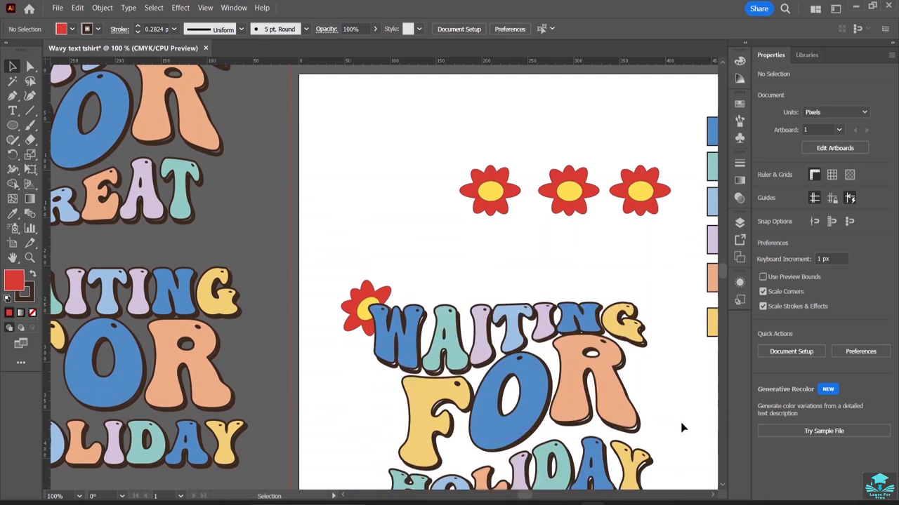
pyautogui.click(511, 210)
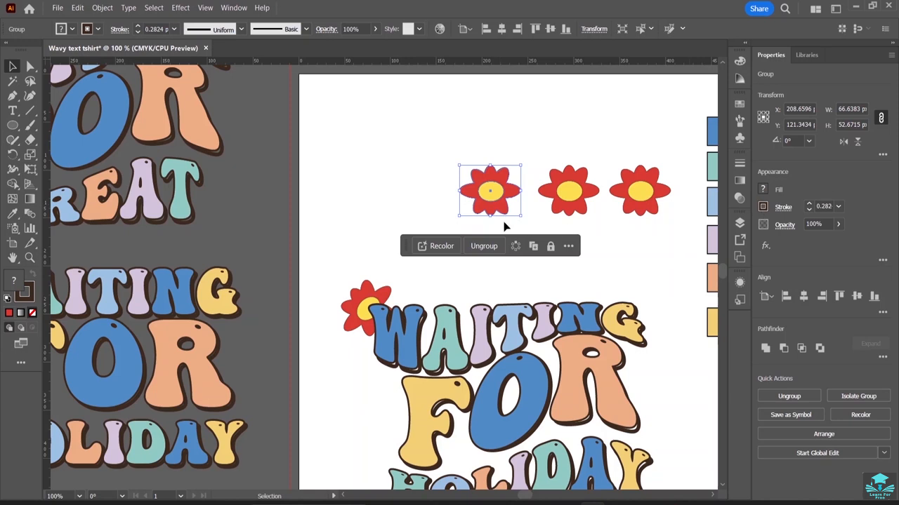
pyautogui.click(484, 246)
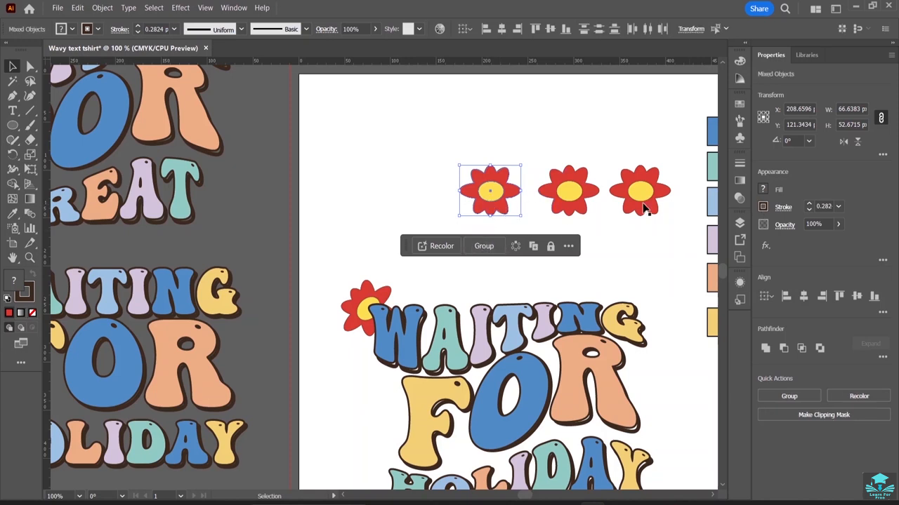
pyautogui.click(390, 201)
pyautogui.click(489, 191)
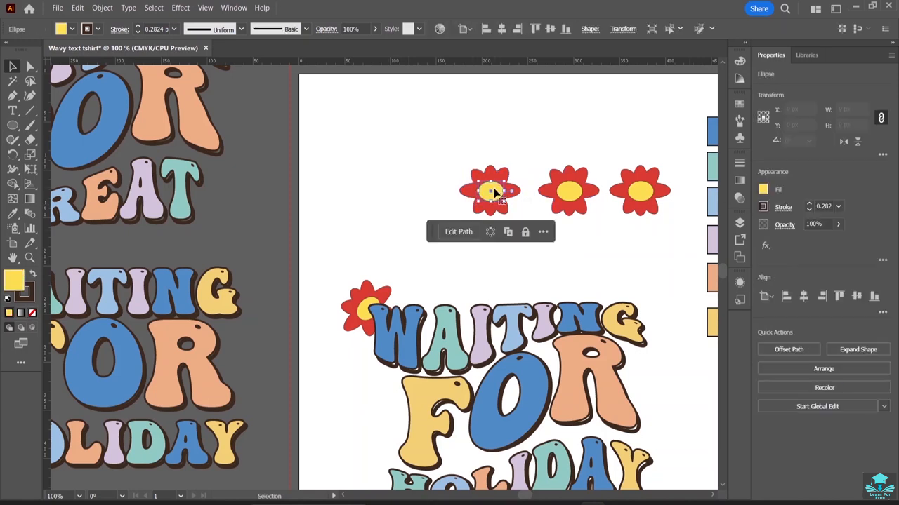
pyautogui.click(764, 191)
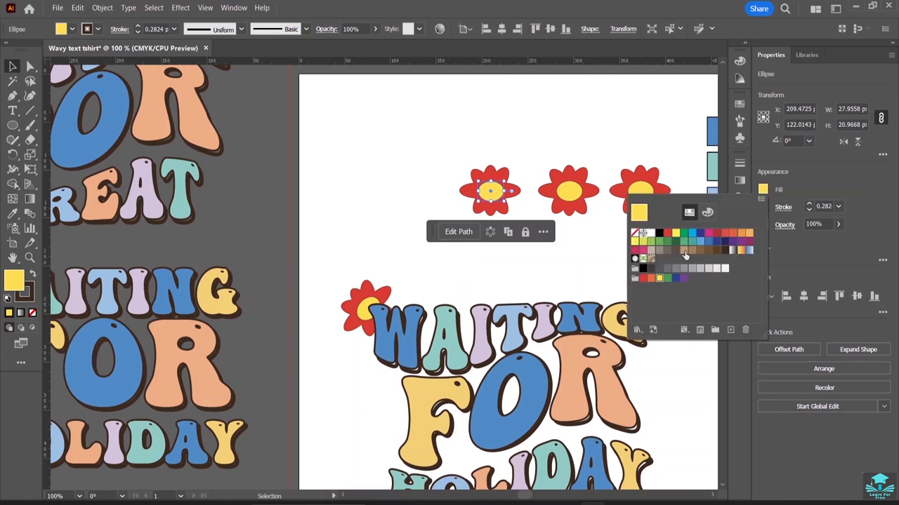
pyautogui.click(684, 251)
# Recolour that flower's petals dark green and regroup its petals and centre.
pyautogui.click(473, 198)
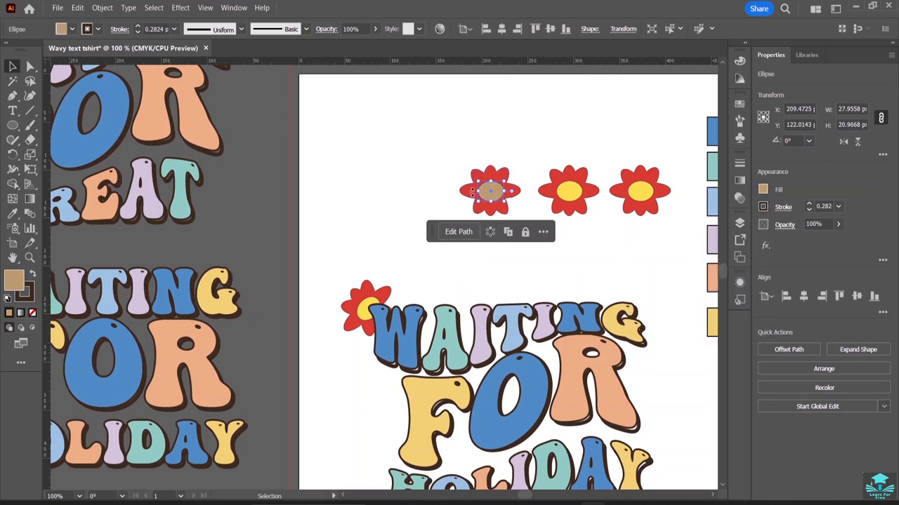
pyautogui.click(473, 191)
pyautogui.click(764, 194)
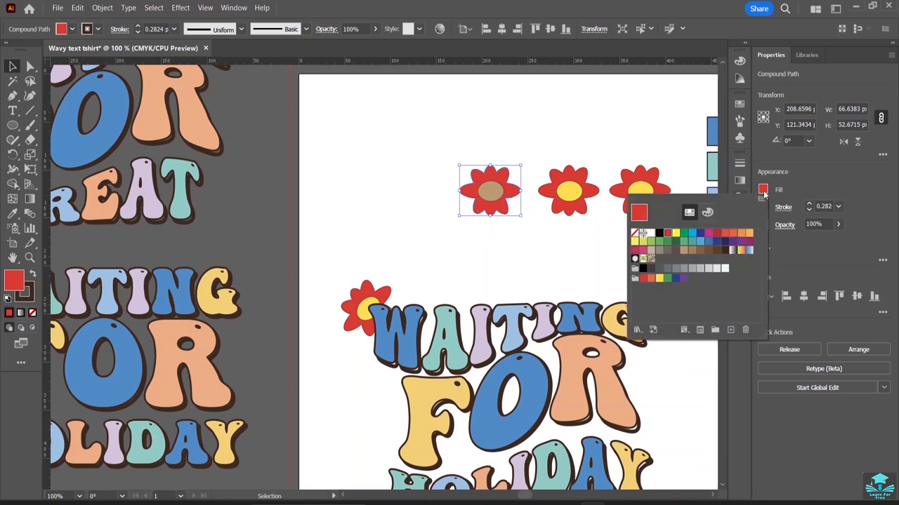
pyautogui.click(658, 232)
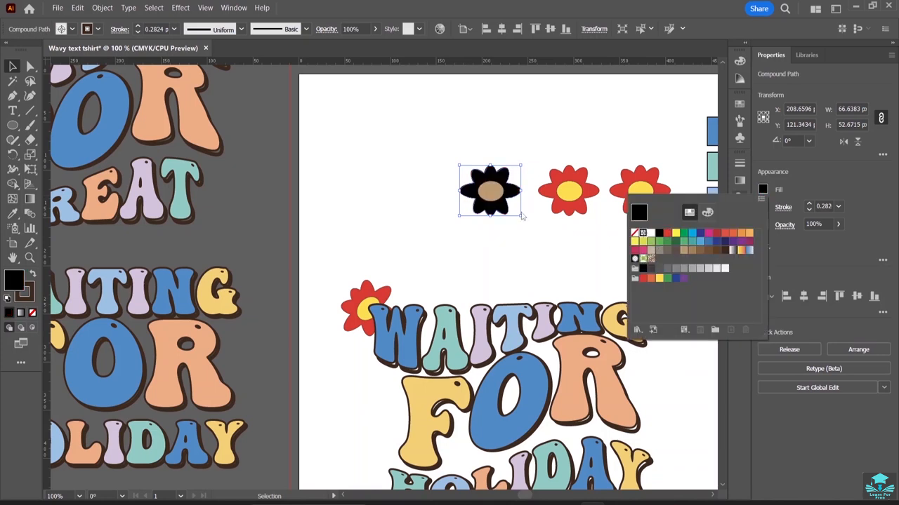
pyautogui.click(652, 241)
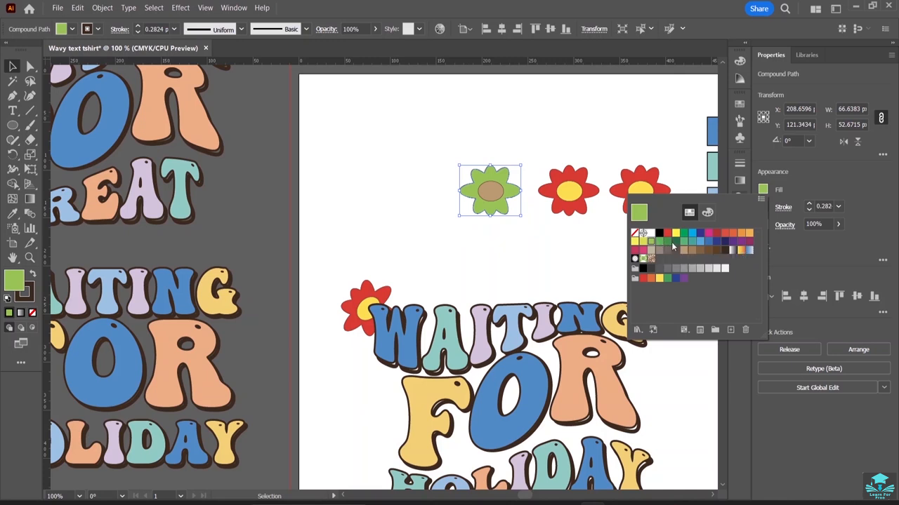
pyautogui.click(676, 242)
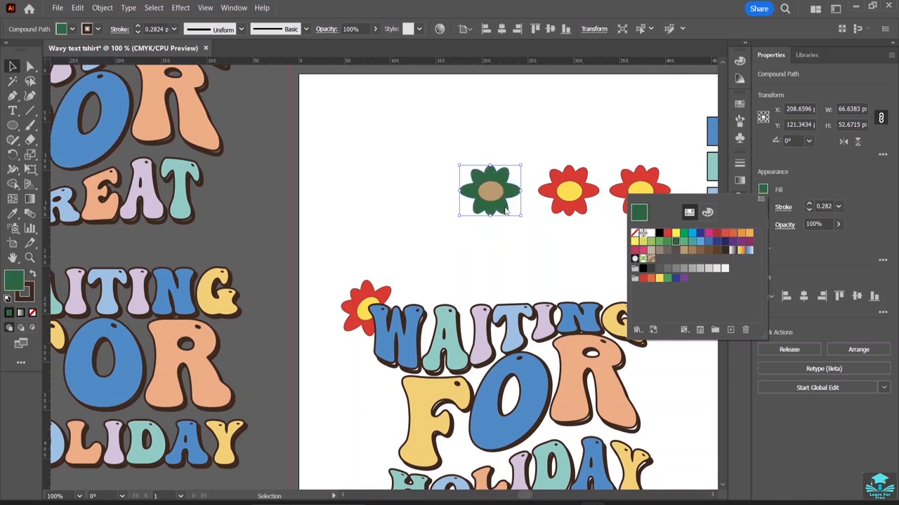
pyautogui.click(551, 270)
pyautogui.moveTo(464, 147); pyautogui.dragTo(523, 229)
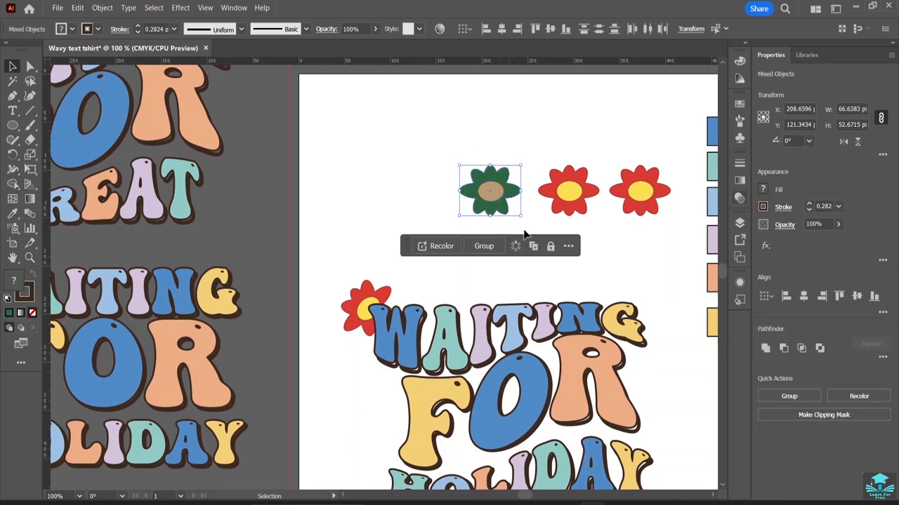
pyautogui.click(483, 246)
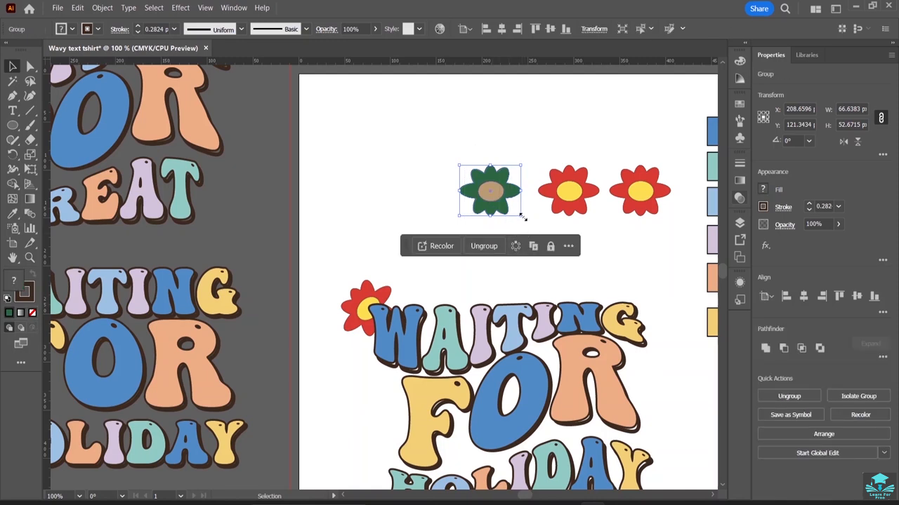
# Move the green flower, rotated about 56°, beside the R of FOR and send it behind the lettering.
pyautogui.moveTo(522, 218); pyautogui.dragTo(640, 397)
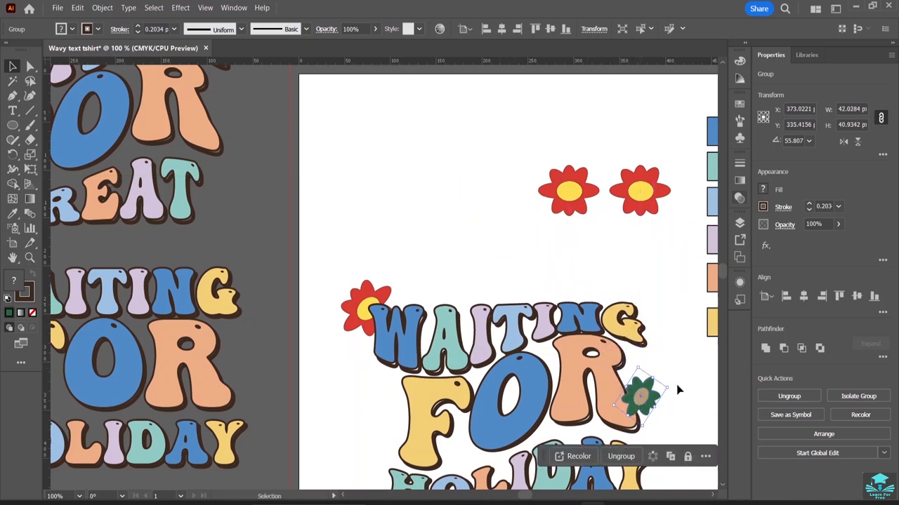
pyautogui.rightClick(657, 396)
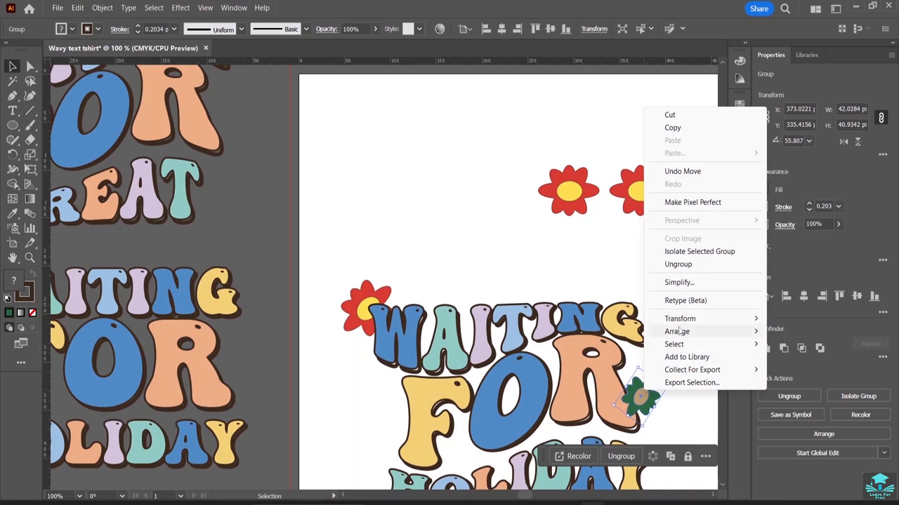
pyautogui.moveTo(692, 335)
pyautogui.click(549, 372)
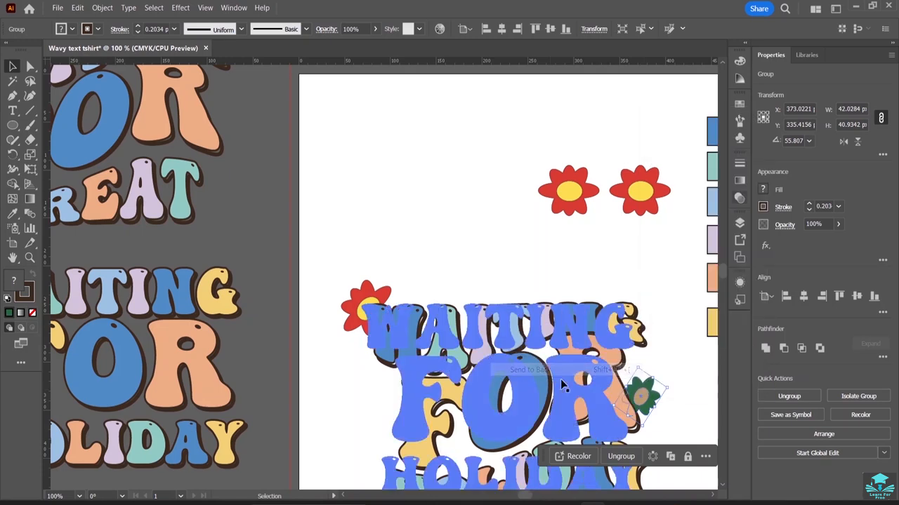
pyautogui.click(689, 408)
pyautogui.scroll(-2, 597, 351)
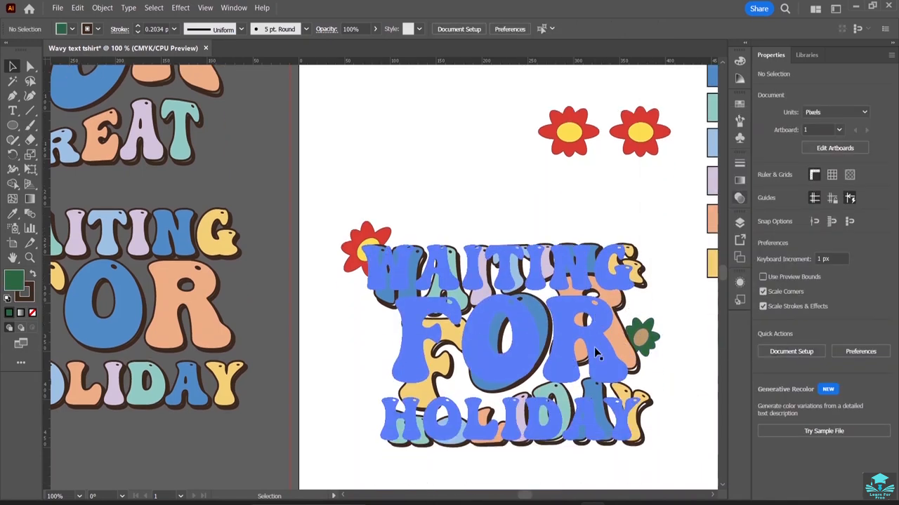
# Move the third red flower onto the G of WAITING and send it behind the lettering.
pyautogui.moveTo(578, 139); pyautogui.dragTo(634, 260)
pyautogui.rightClick(634, 259)
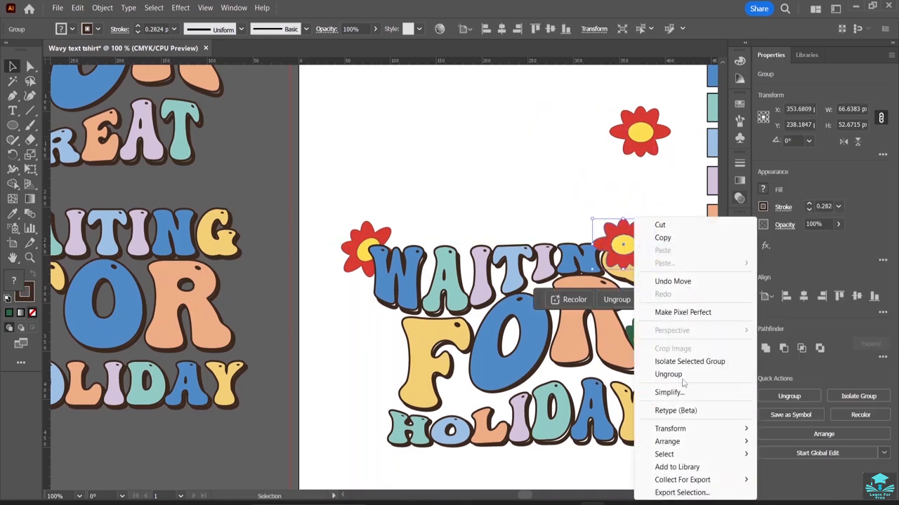
pyautogui.moveTo(680, 445)
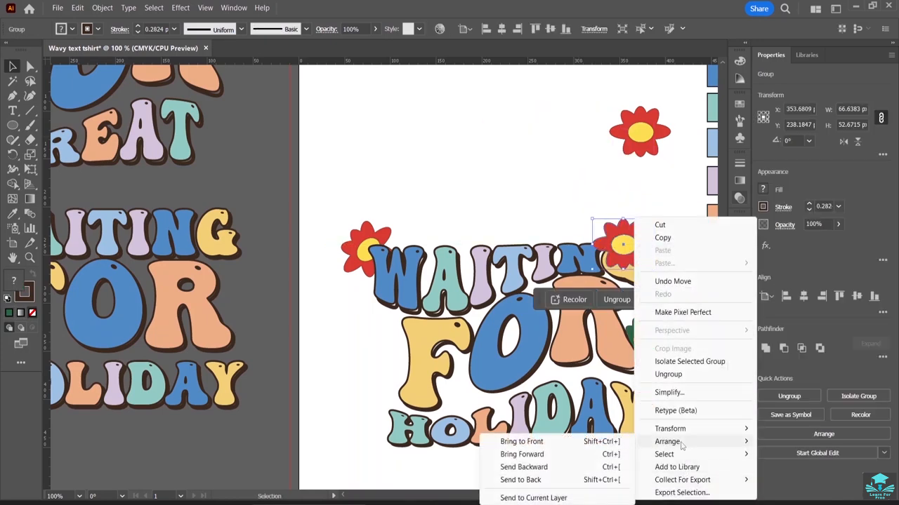
pyautogui.click(565, 480)
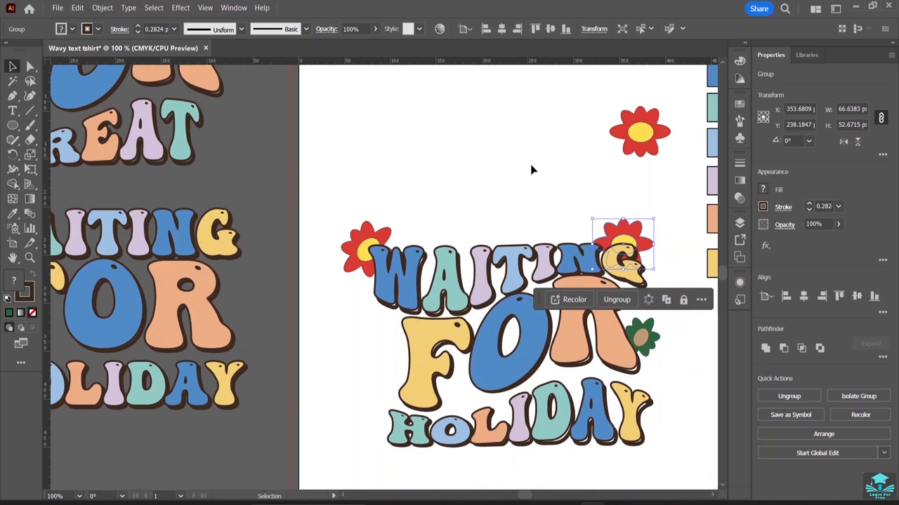
# Move the last red flower to the left of HOLIDAY beside the F and send it behind the lettering.
pyautogui.click(631, 150)
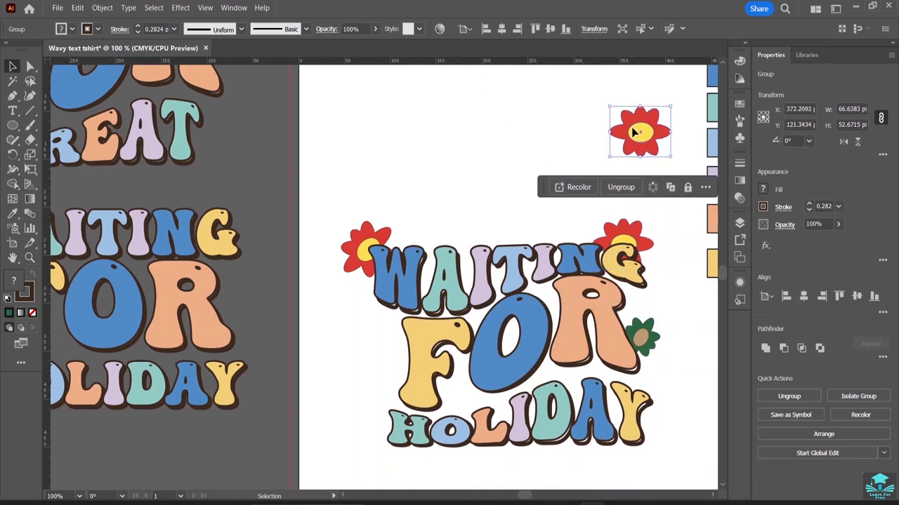
pyautogui.moveTo(636, 144); pyautogui.dragTo(393, 392)
pyautogui.rightClick(394, 391)
pyautogui.moveTo(461, 329)
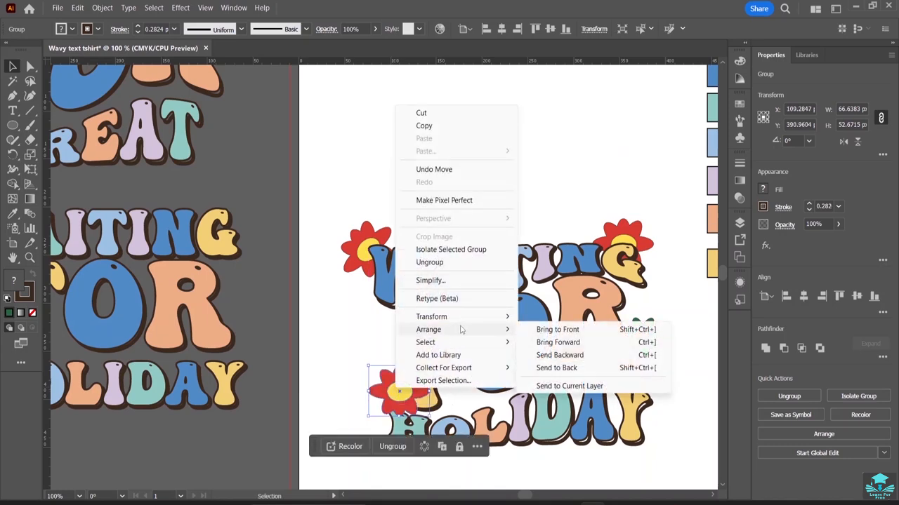
pyautogui.click(556, 368)
pyautogui.click(448, 181)
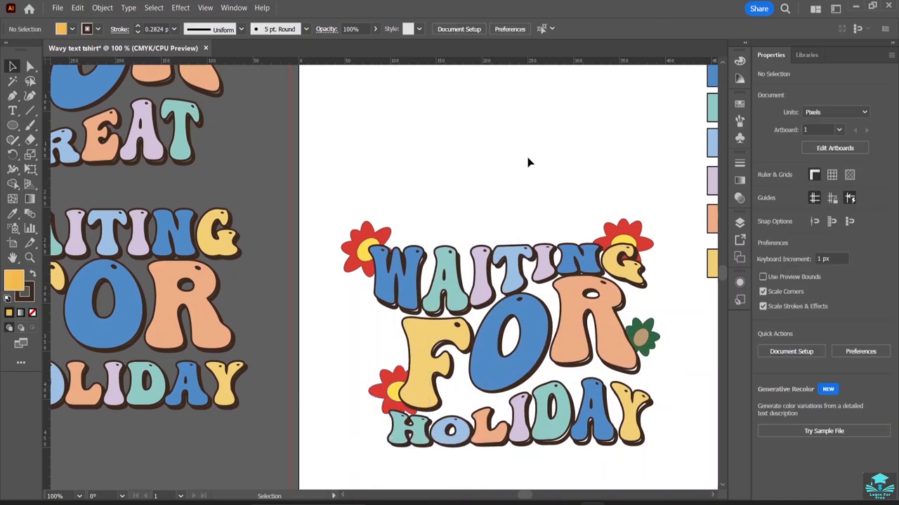
# Rotate the green flower beside the R to about 31°.
pyautogui.doubleClick(646, 334)
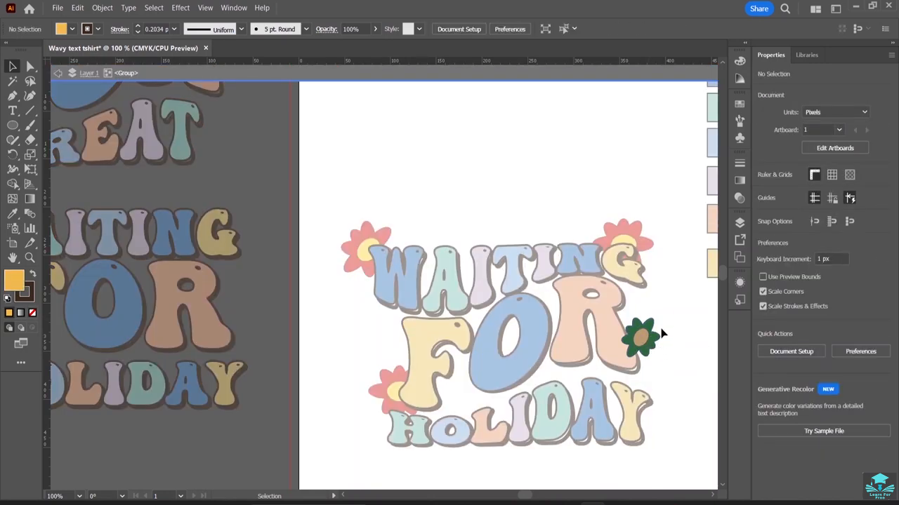
pyautogui.doubleClick(667, 338)
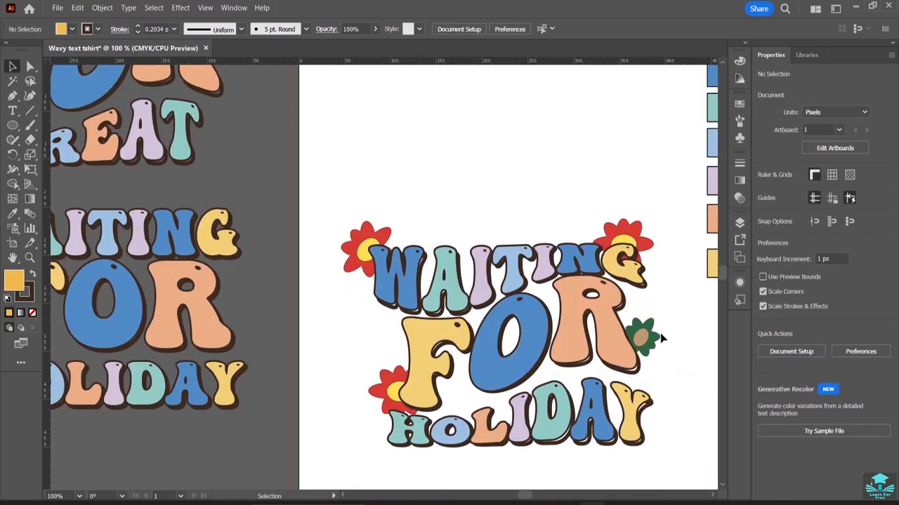
pyautogui.click(659, 335)
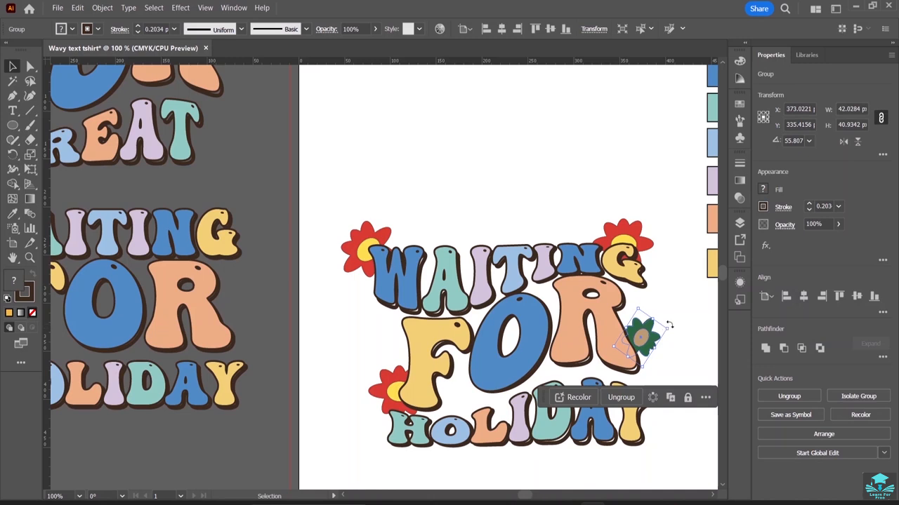
pyautogui.moveTo(670, 326); pyautogui.dragTo(650, 339)
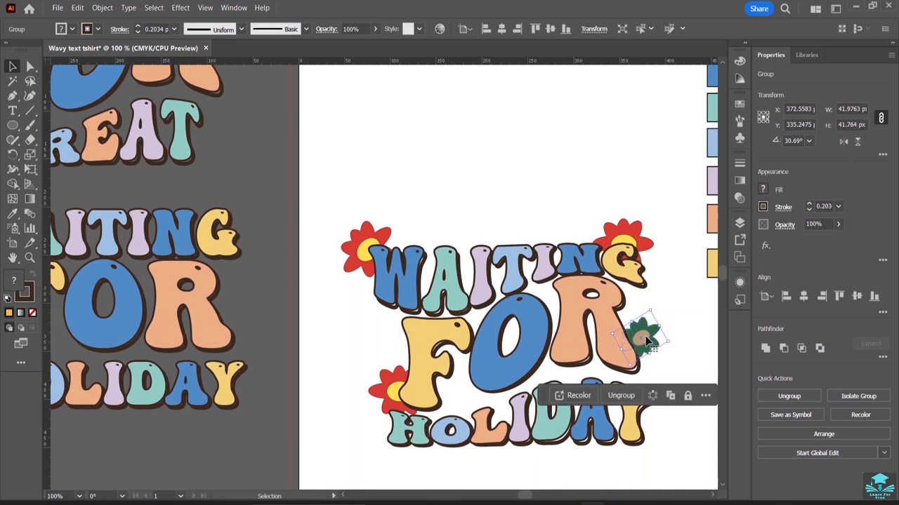
pyautogui.click(697, 332)
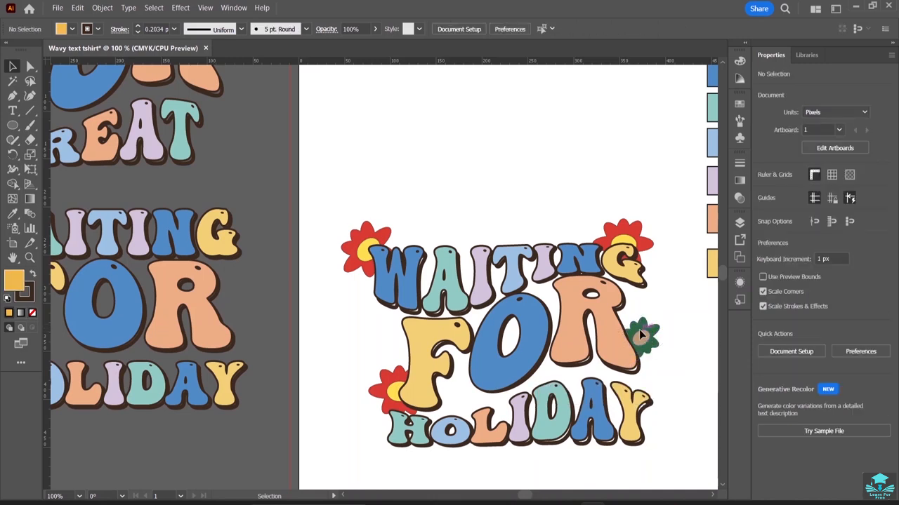
# Shift the green flower down toward the lower end of the R's leg.
pyautogui.moveTo(640, 332); pyautogui.dragTo(650, 366)
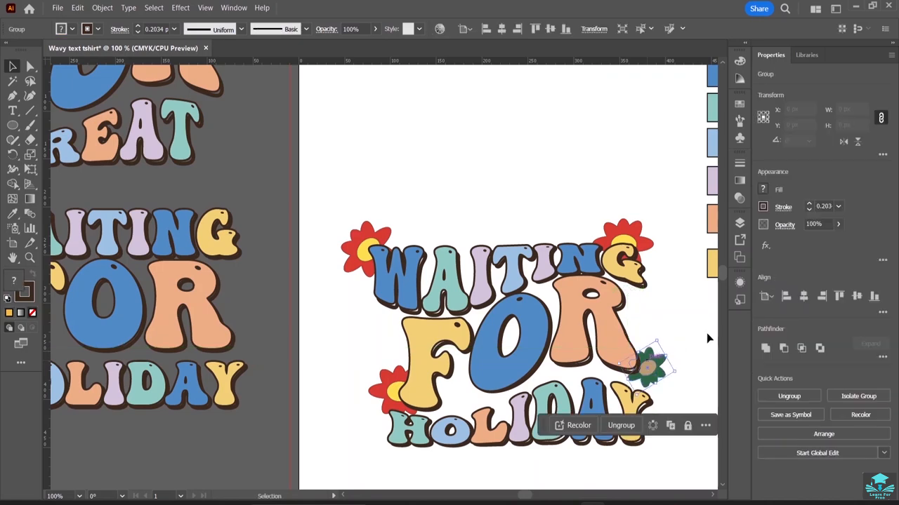
pyautogui.click(685, 319)
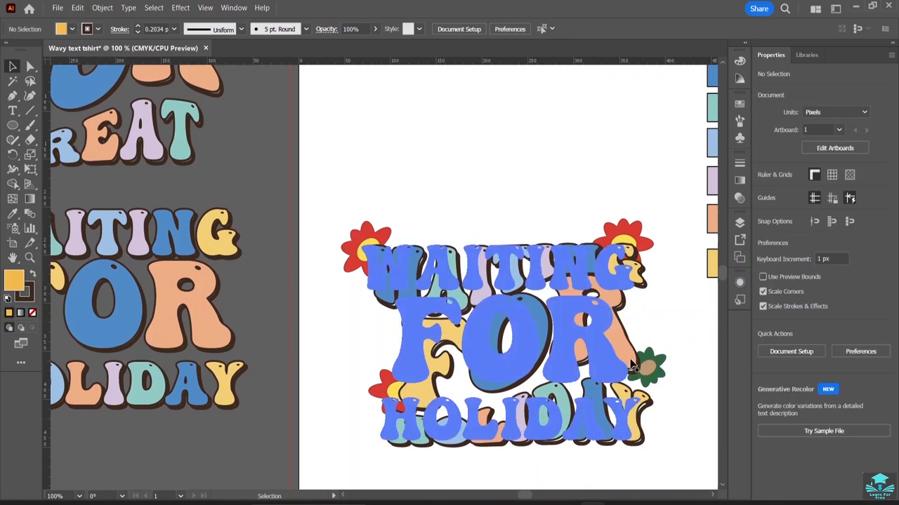
pyautogui.moveTo(649, 369)
pyautogui.mouseDown()
pyautogui.moveTo(638, 367)
pyautogui.moveTo(654, 370)
pyautogui.mouseUp()
pyautogui.click(686, 349)
pyautogui.click(683, 344)
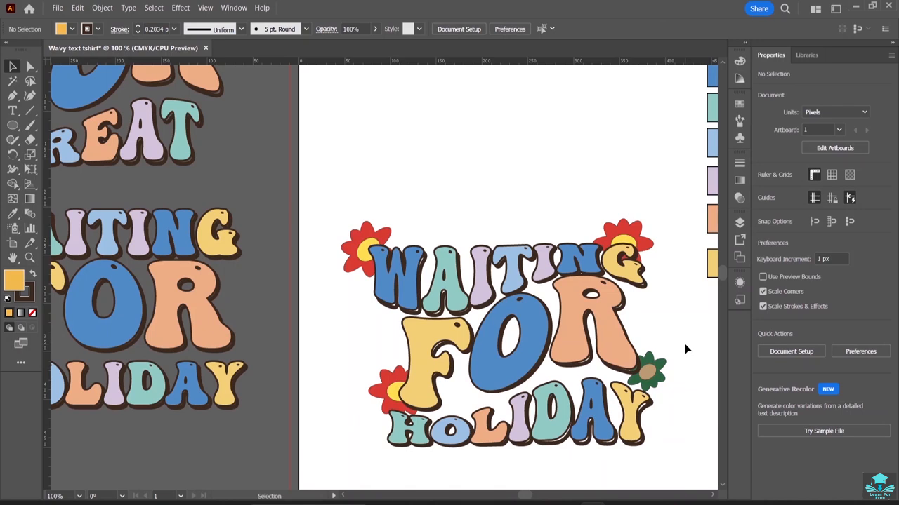
# Group the lettering and all flowers together and scale the whole design down.
pyautogui.moveTo(324, 205); pyautogui.dragTo(678, 480)
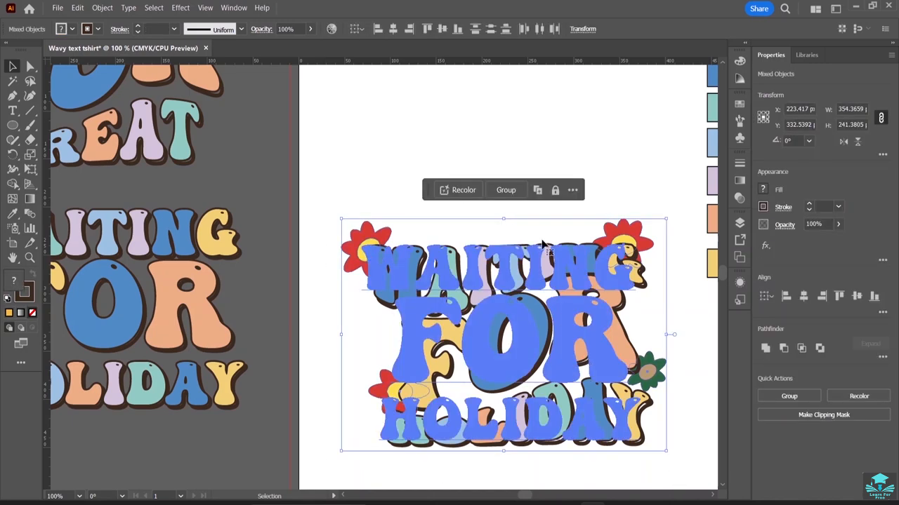
pyautogui.click(509, 191)
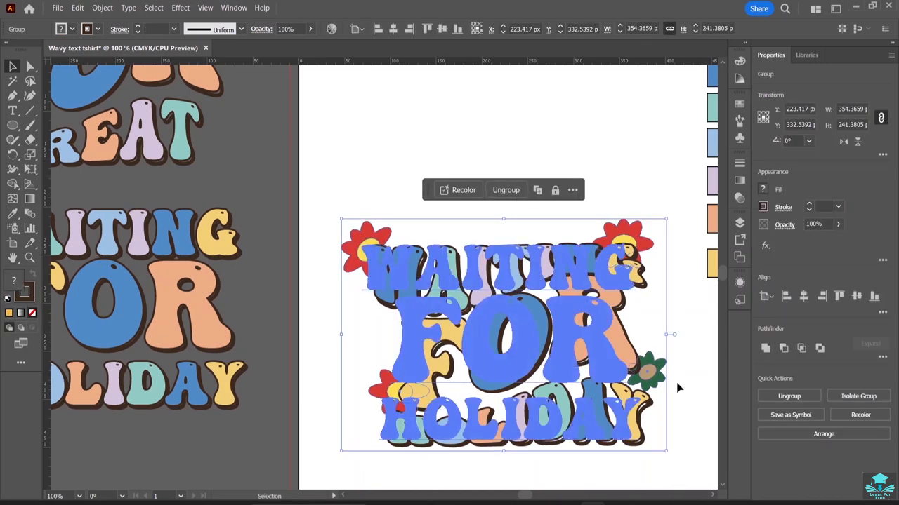
pyautogui.moveTo(669, 456); pyautogui.dragTo(491, 325)
pyautogui.click(403, 159)
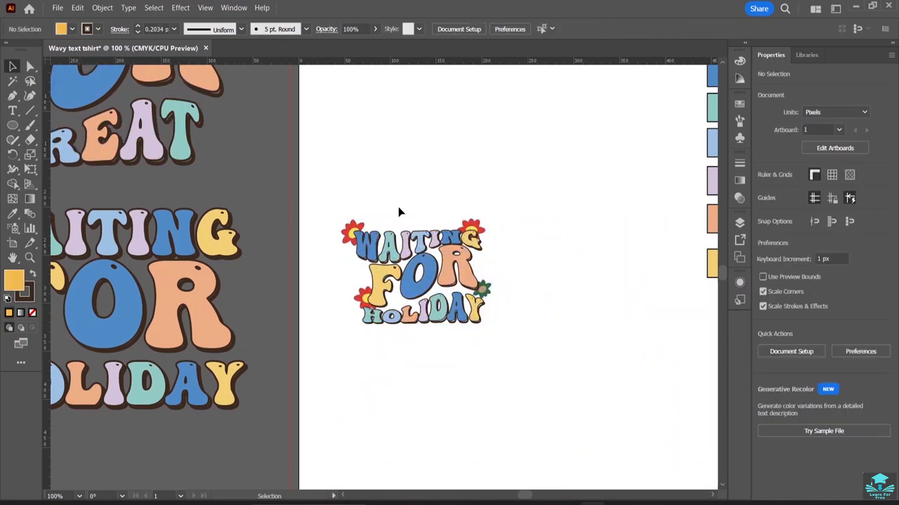
# Place the Isolated_white_t-shirt_front image from the isolated-white-t-shirt-front-view folder onto the artboard.
pyautogui.click(57, 8)
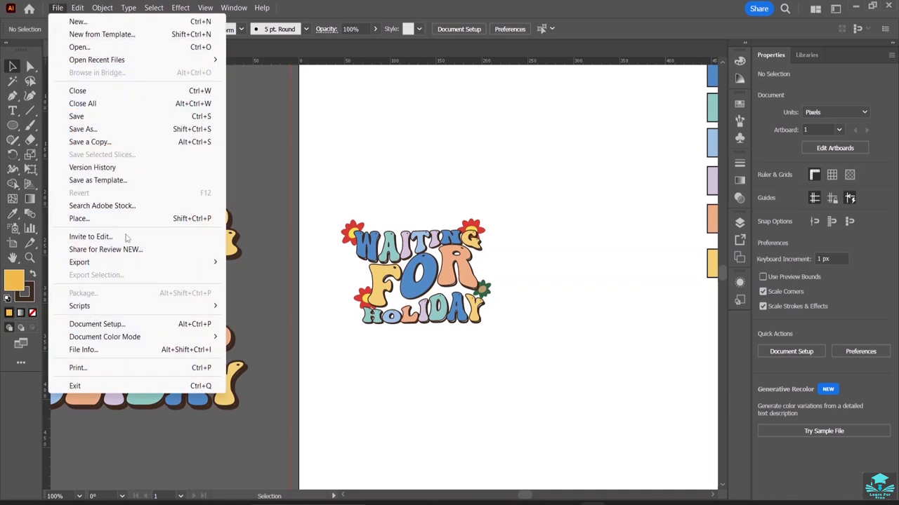
pyautogui.click(107, 221)
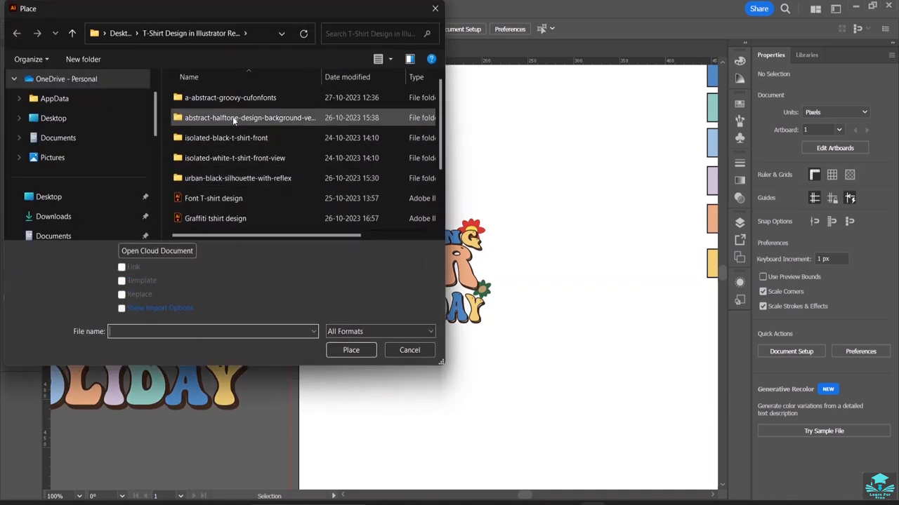
pyautogui.doubleClick(243, 159)
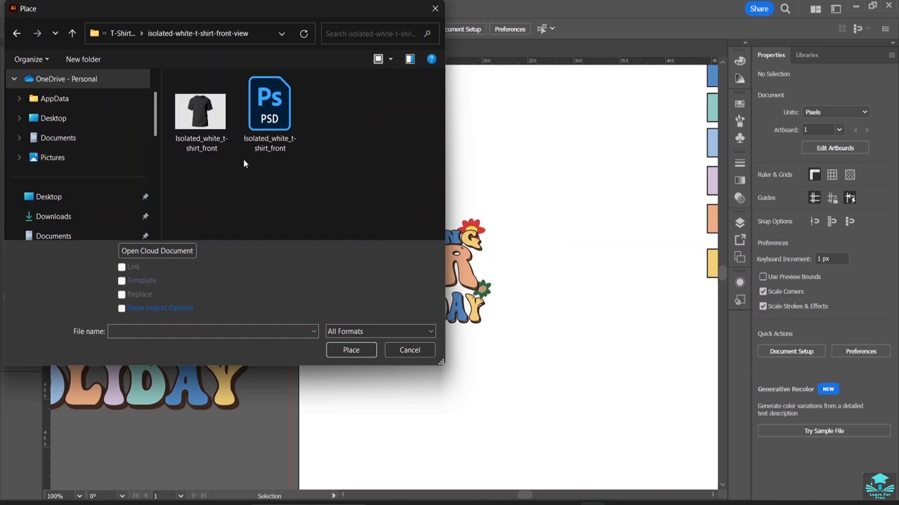
pyautogui.doubleClick(210, 125)
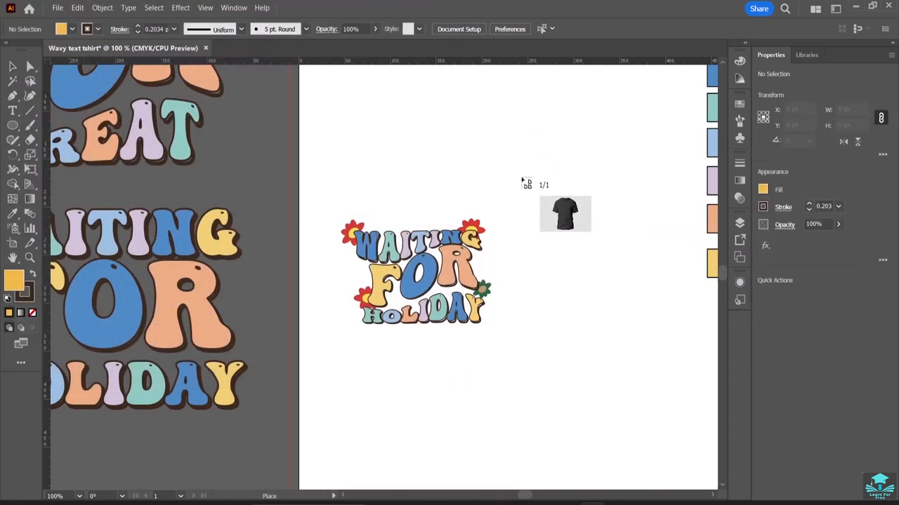
pyautogui.moveTo(569, 276); pyautogui.dragTo(691, 490)
pyautogui.moveTo(640, 234); pyautogui.dragTo(598, 187)
pyautogui.scroll(5, 598, 180)
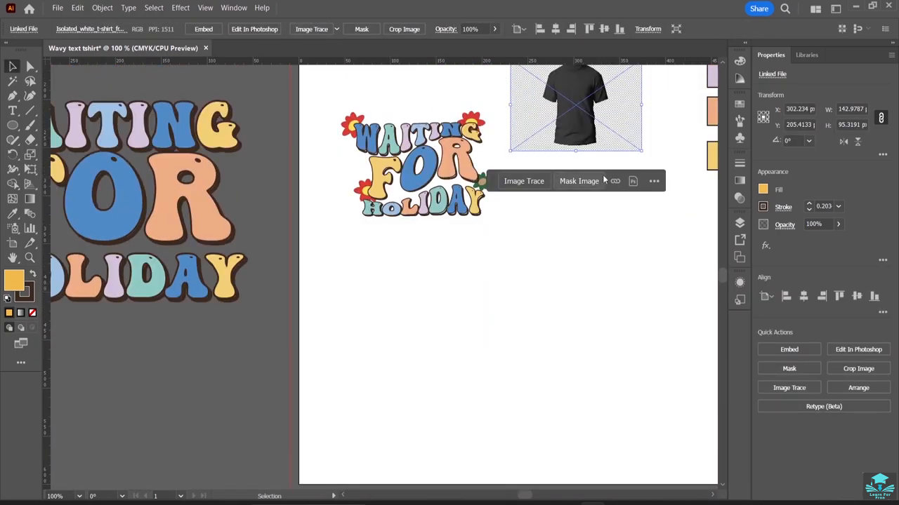
# Move the design up and enlarge the t-shirt image to about 350 × 308 px below it.
pyautogui.moveTo(420, 207); pyautogui.dragTo(379, 91)
pyautogui.moveTo(577, 158); pyautogui.dragTo(471, 267)
pyautogui.moveTo(531, 314); pyautogui.dragTo(647, 460)
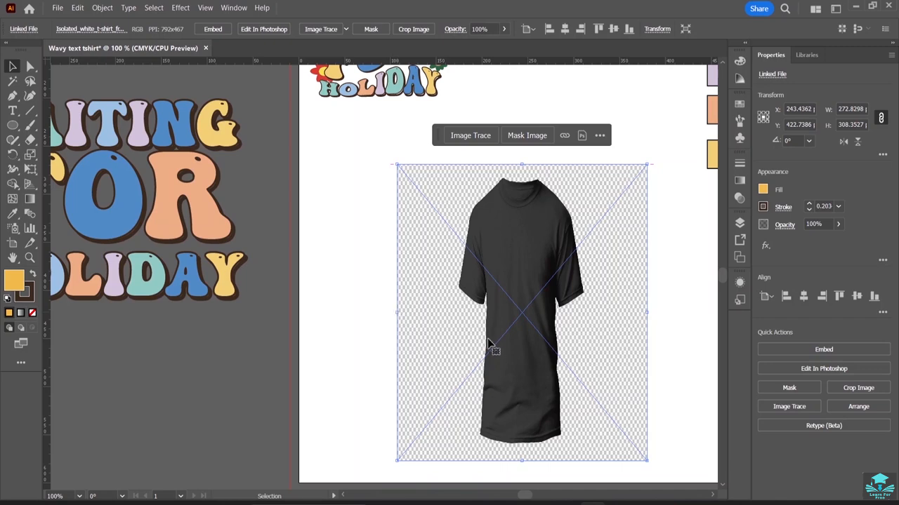
pyautogui.moveTo(398, 314); pyautogui.dragTo(325, 307)
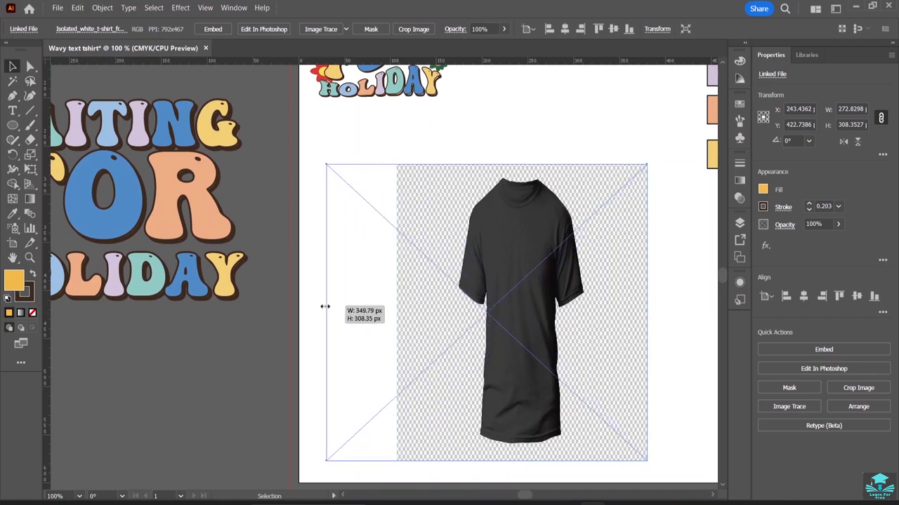
pyautogui.click(489, 92)
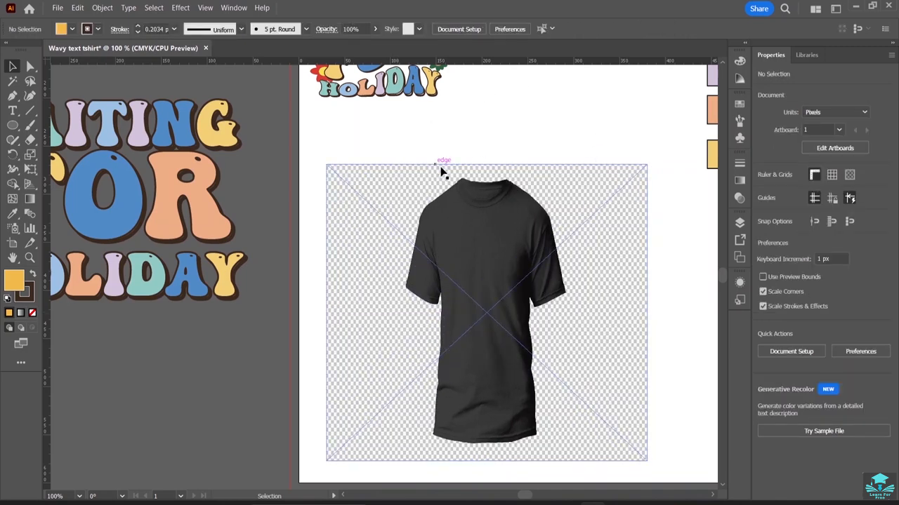
# Bring the design group in front of the t-shirt image and move it onto the shirt's chest.
pyautogui.click(403, 83)
pyautogui.moveTo(402, 82); pyautogui.dragTo(502, 121)
pyautogui.moveTo(469, 85); pyautogui.dragTo(495, 261)
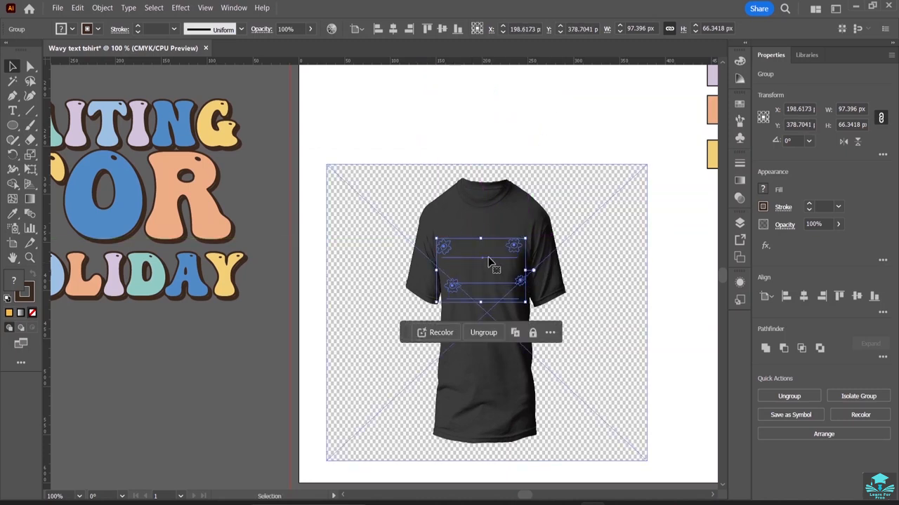
pyautogui.moveTo(489, 262); pyautogui.dragTo(482, 115)
pyautogui.rightClick(482, 120)
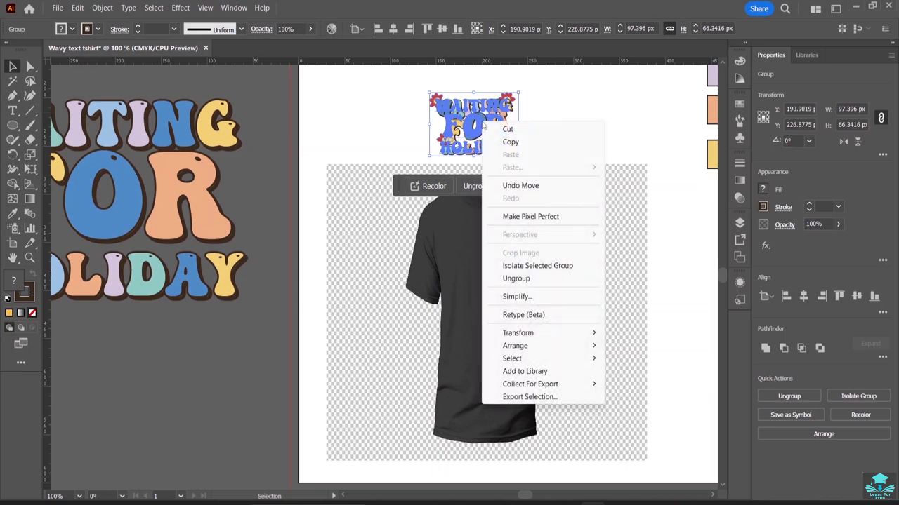
pyautogui.moveTo(538, 346)
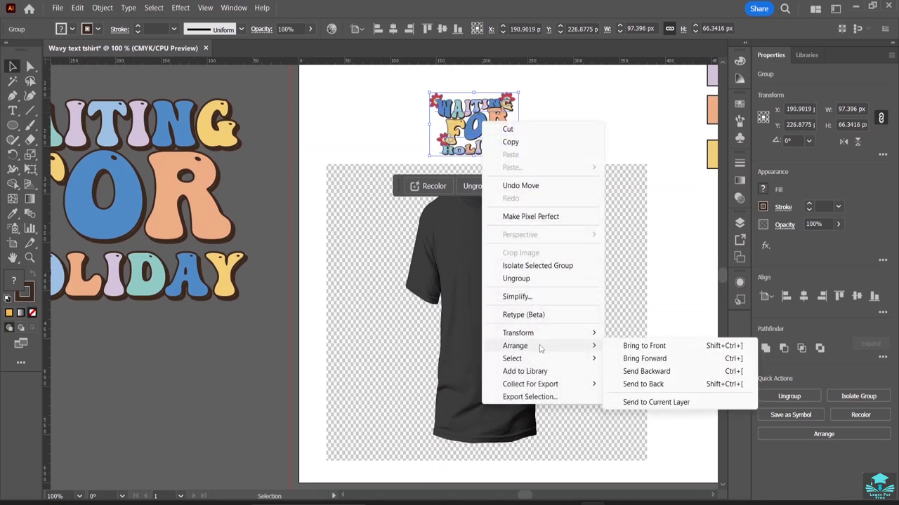
pyautogui.click(644, 346)
pyautogui.moveTo(486, 142); pyautogui.dragTo(489, 259)
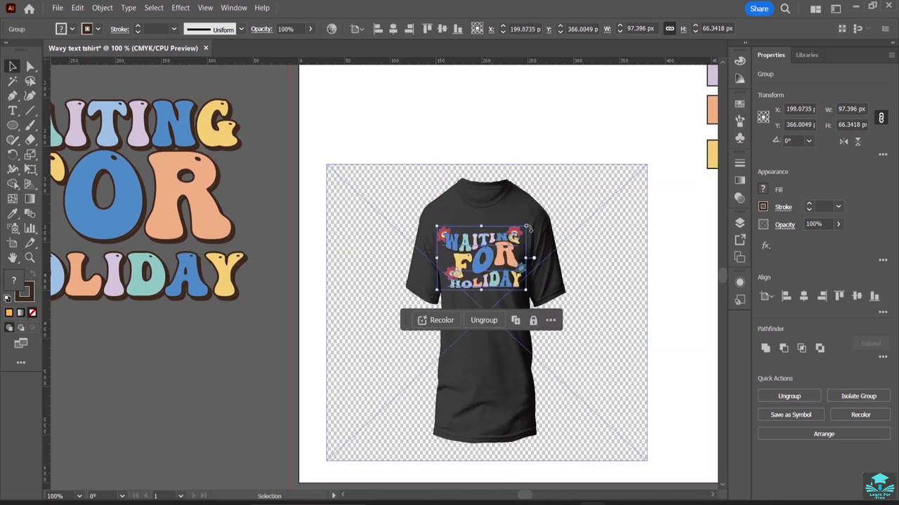
pyautogui.click(560, 106)
# Scale the design slightly smaller and centre it on the t-shirt chest.
pyautogui.click(499, 267)
pyautogui.moveTo(528, 290); pyautogui.dragTo(507, 275)
pyautogui.moveTo(466, 246); pyautogui.dragTo(486, 239)
pyautogui.click(529, 106)
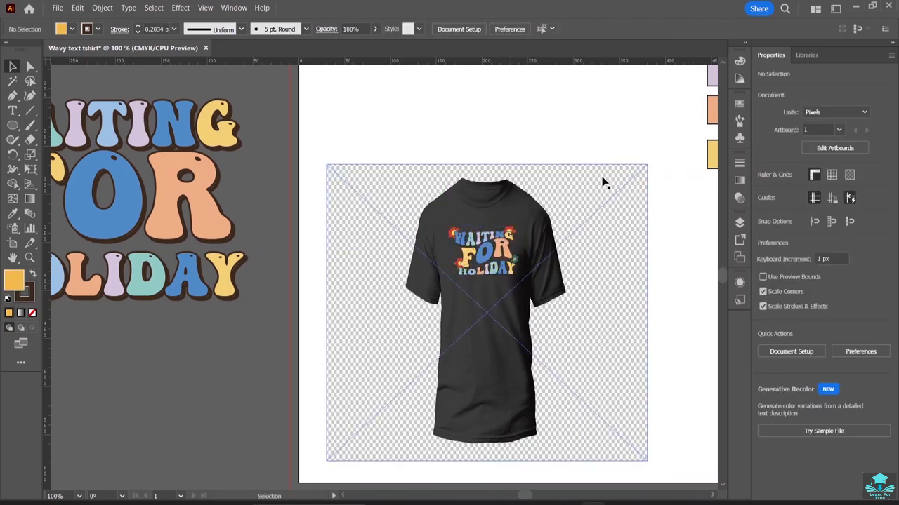